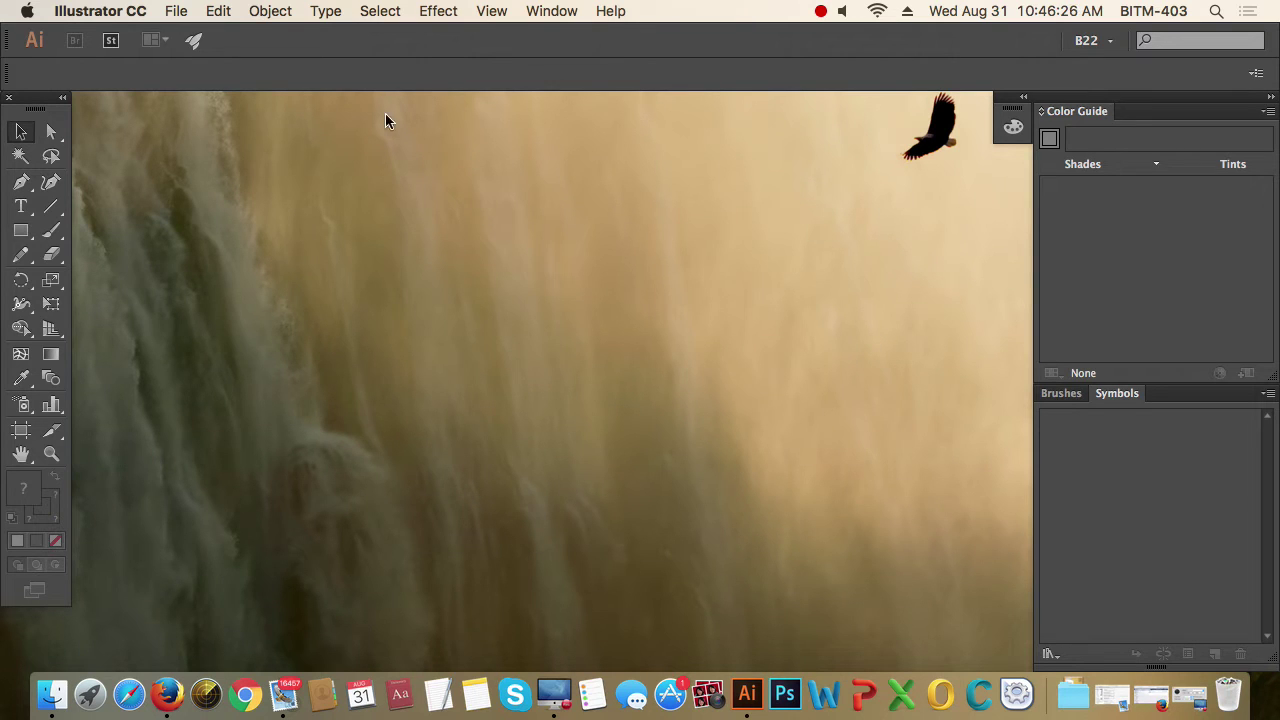
# Open the File menu in the menu bar.
pyautogui.click(176, 12)
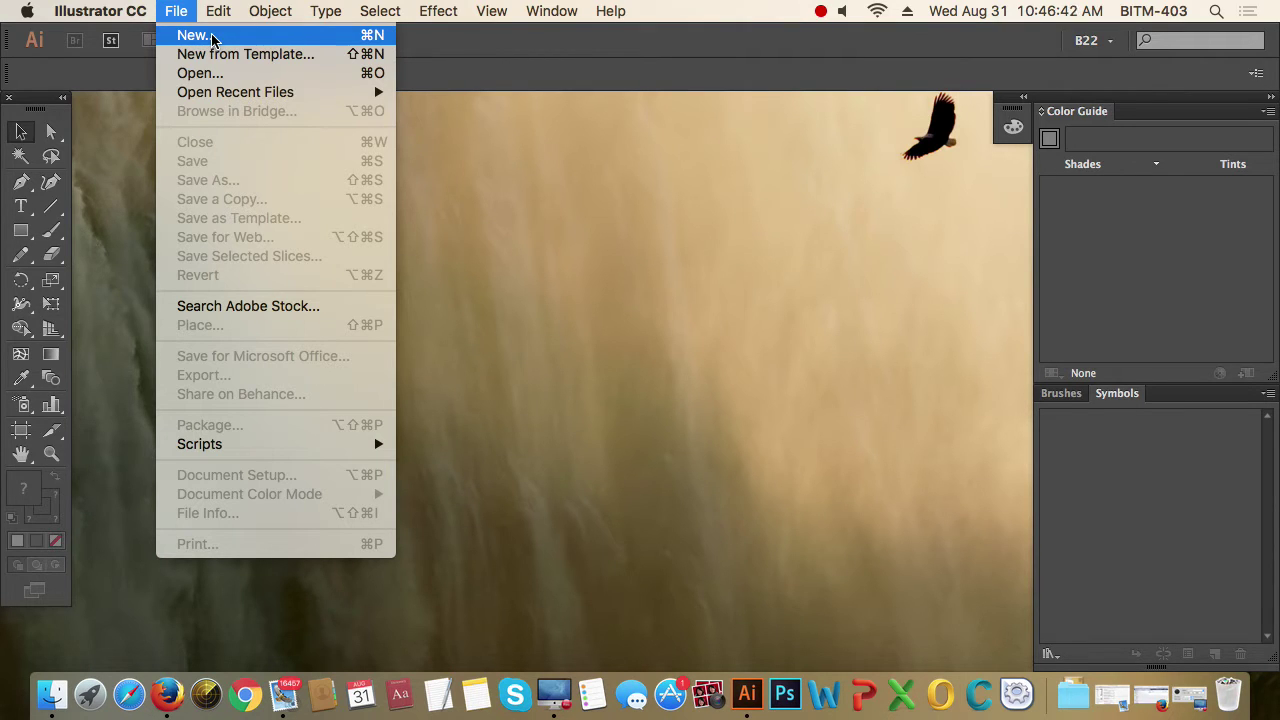
# Open the New Document dialog (Untitled-1, A4, inches), reposition it, and select its Name field.
pyautogui.click(212, 36)
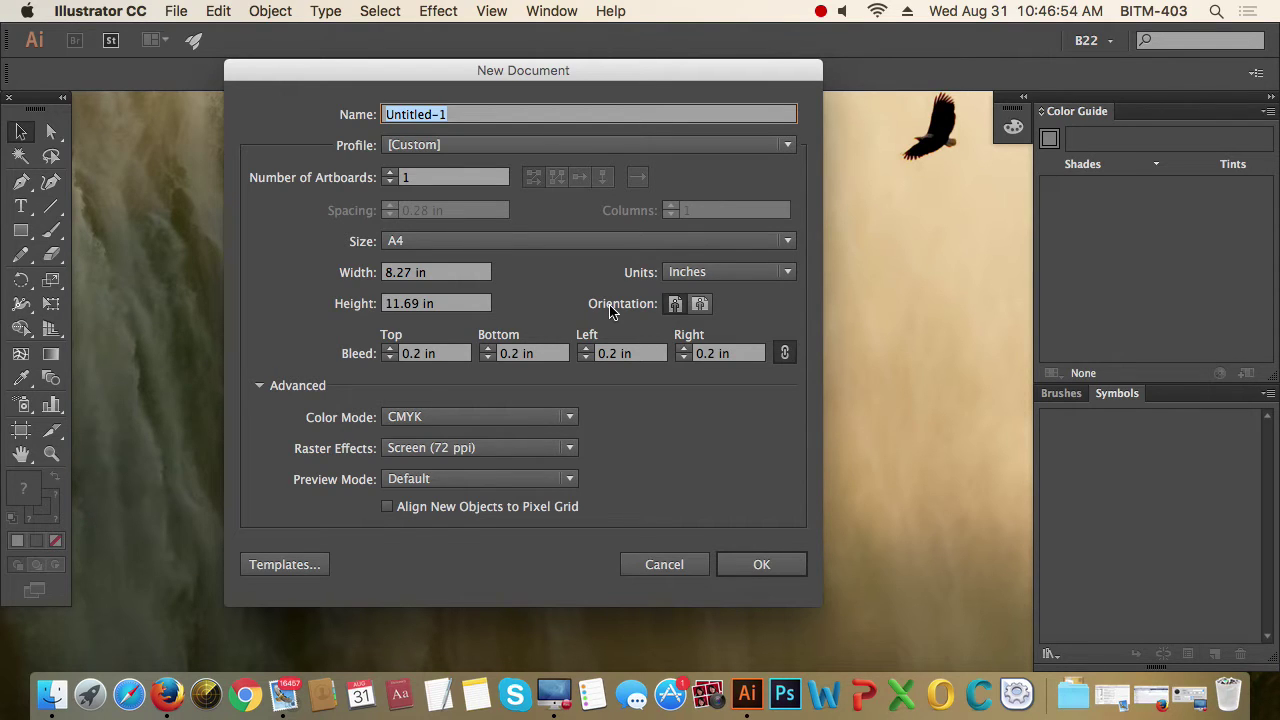
pyautogui.moveTo(629, 80); pyautogui.dragTo(616, 95)
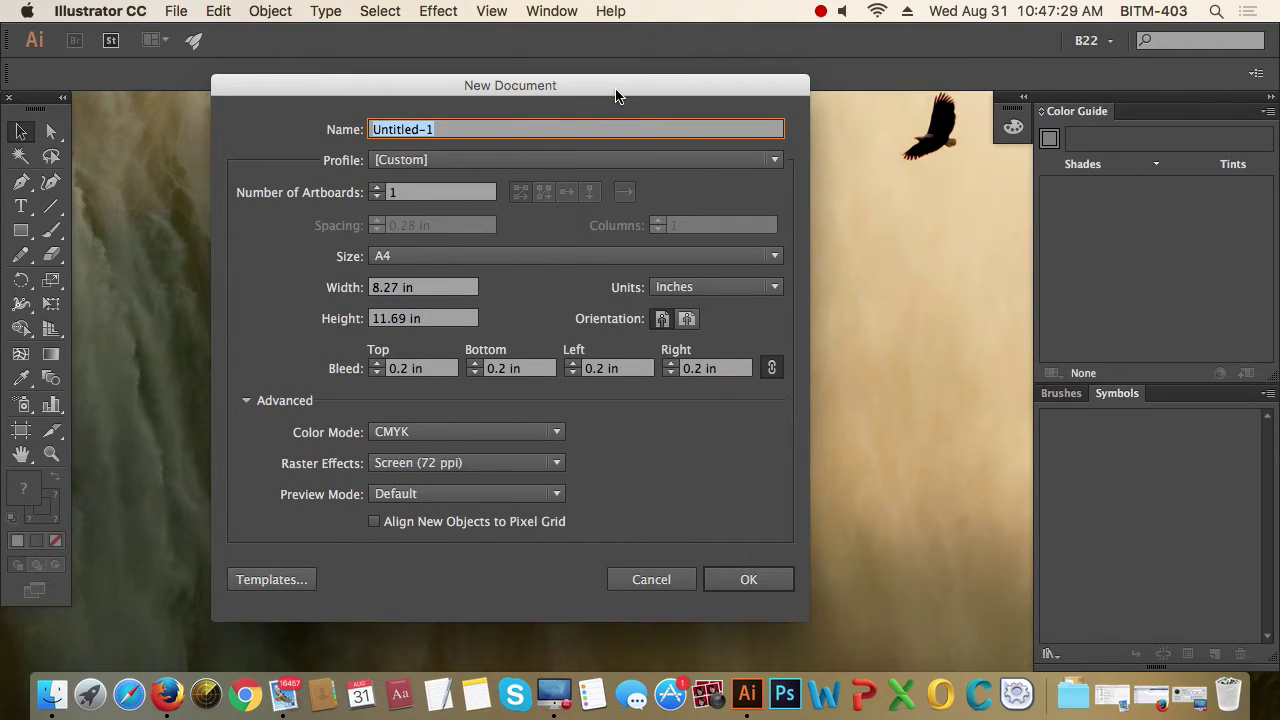
pyautogui.moveTo(616, 95)
pyautogui.mouseDown()
pyautogui.moveTo(596, 86)
pyautogui.moveTo(562, 101)
pyautogui.moveTo(632, 95)
pyautogui.mouseUp()
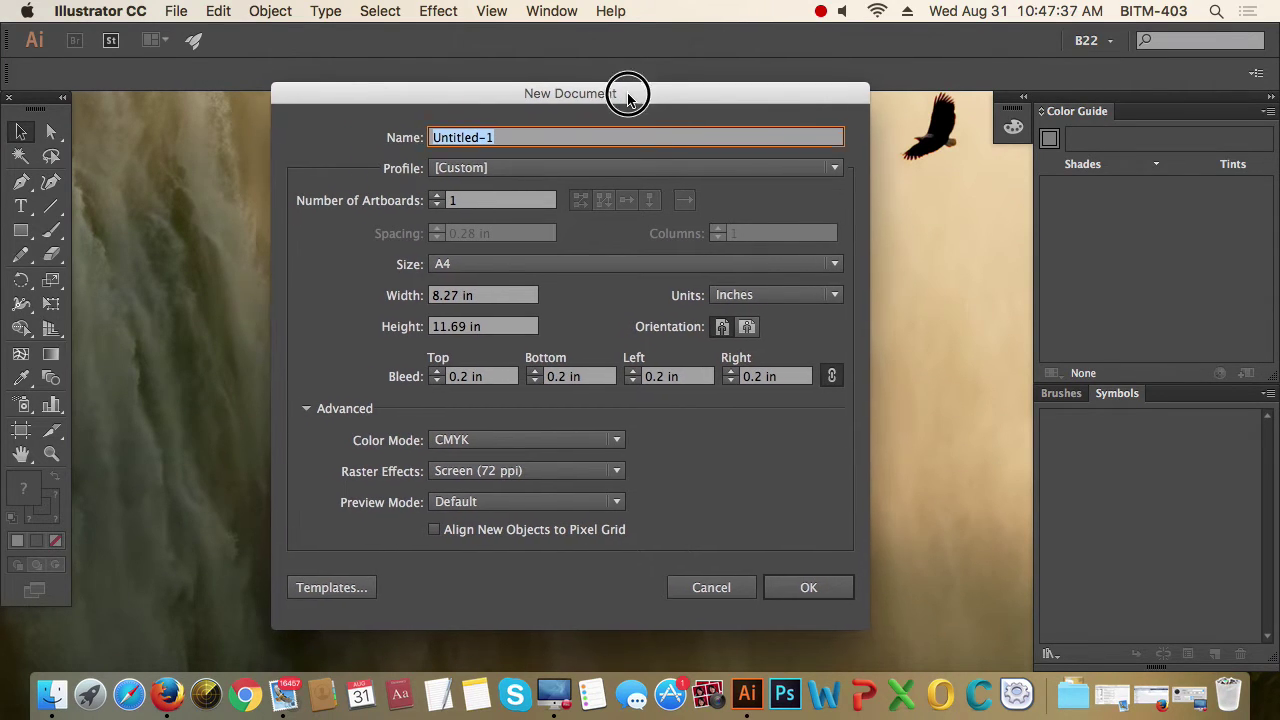
pyautogui.moveTo(632, 95); pyautogui.dragTo(606, 98)
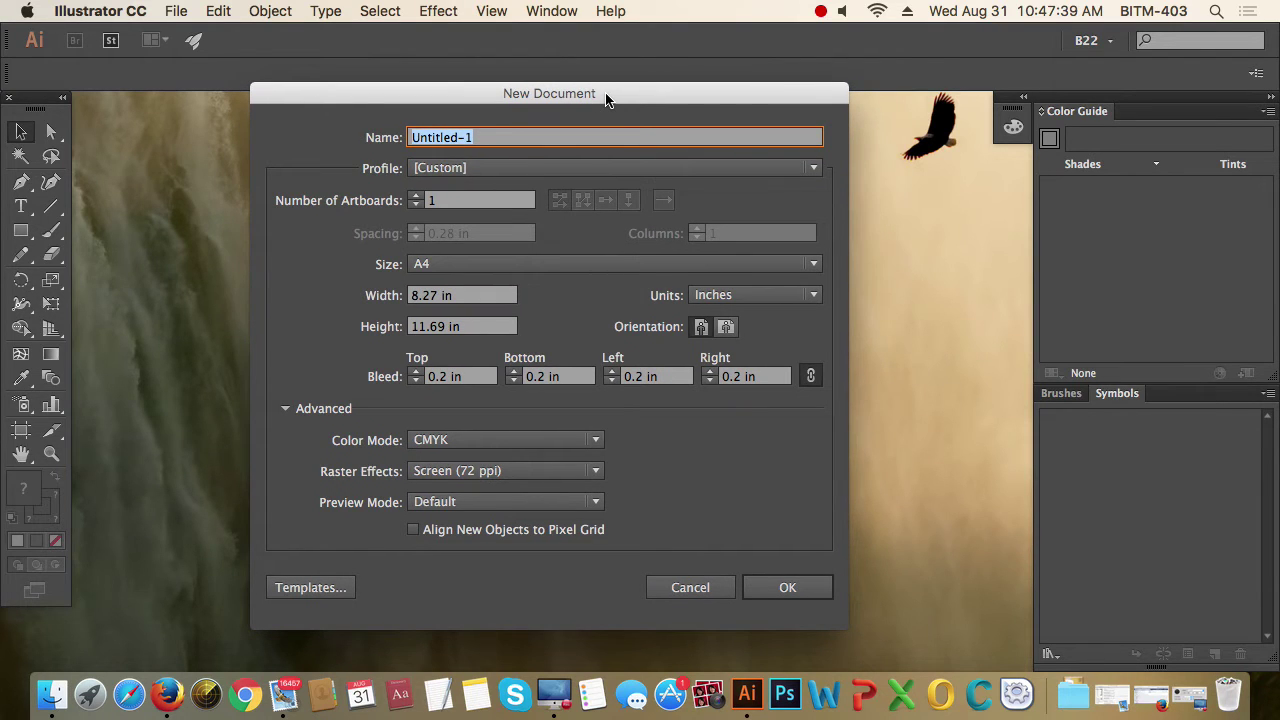
pyautogui.moveTo(600, 94); pyautogui.dragTo(589, 90)
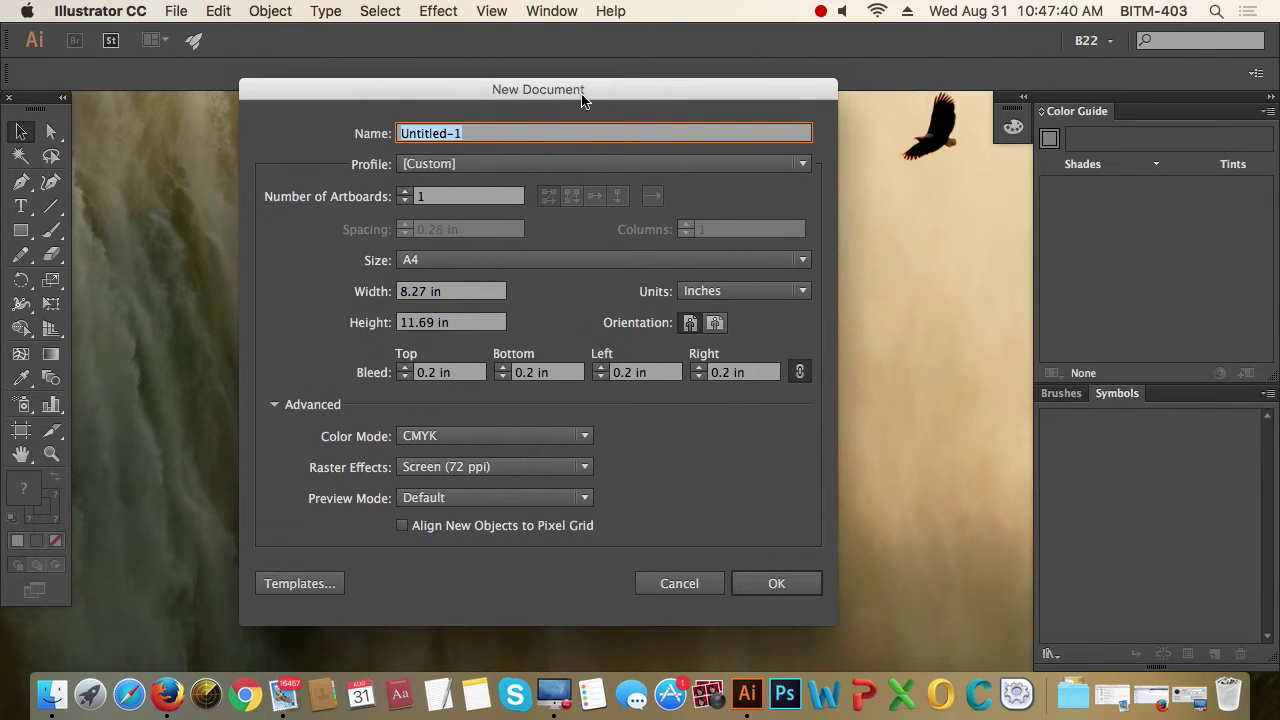
pyautogui.click(455, 133)
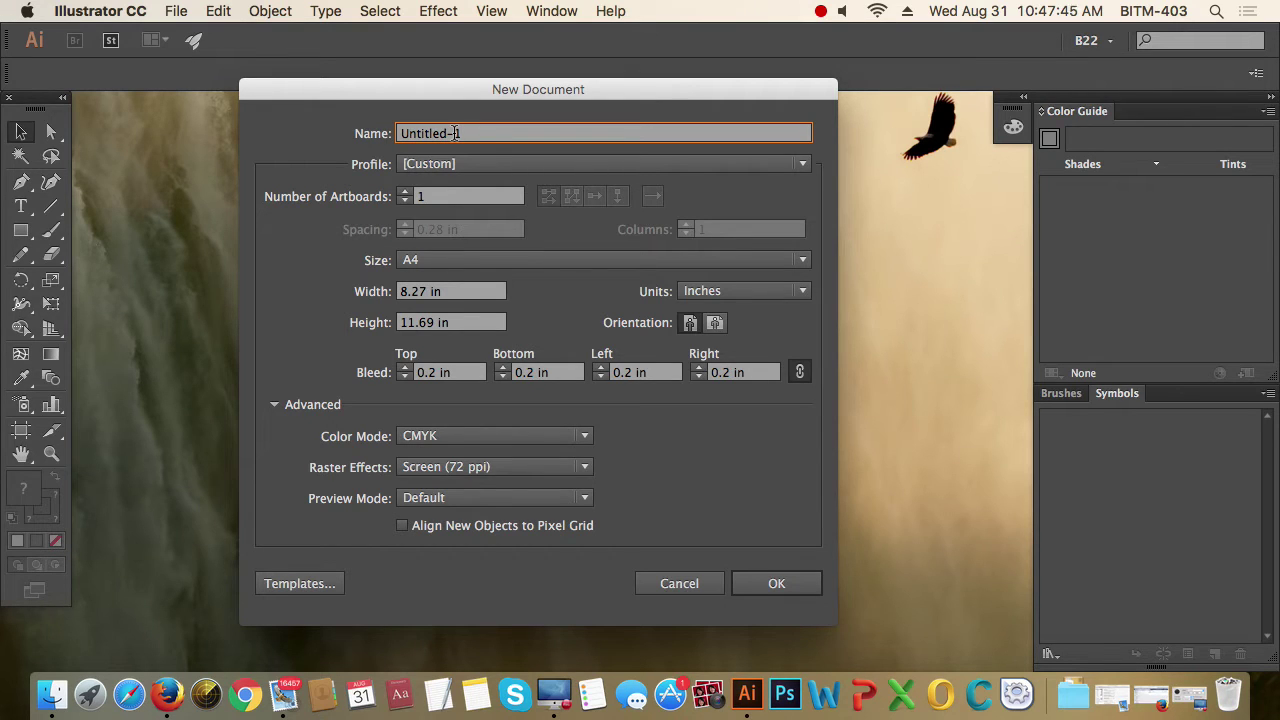
pyautogui.click(375, 133)
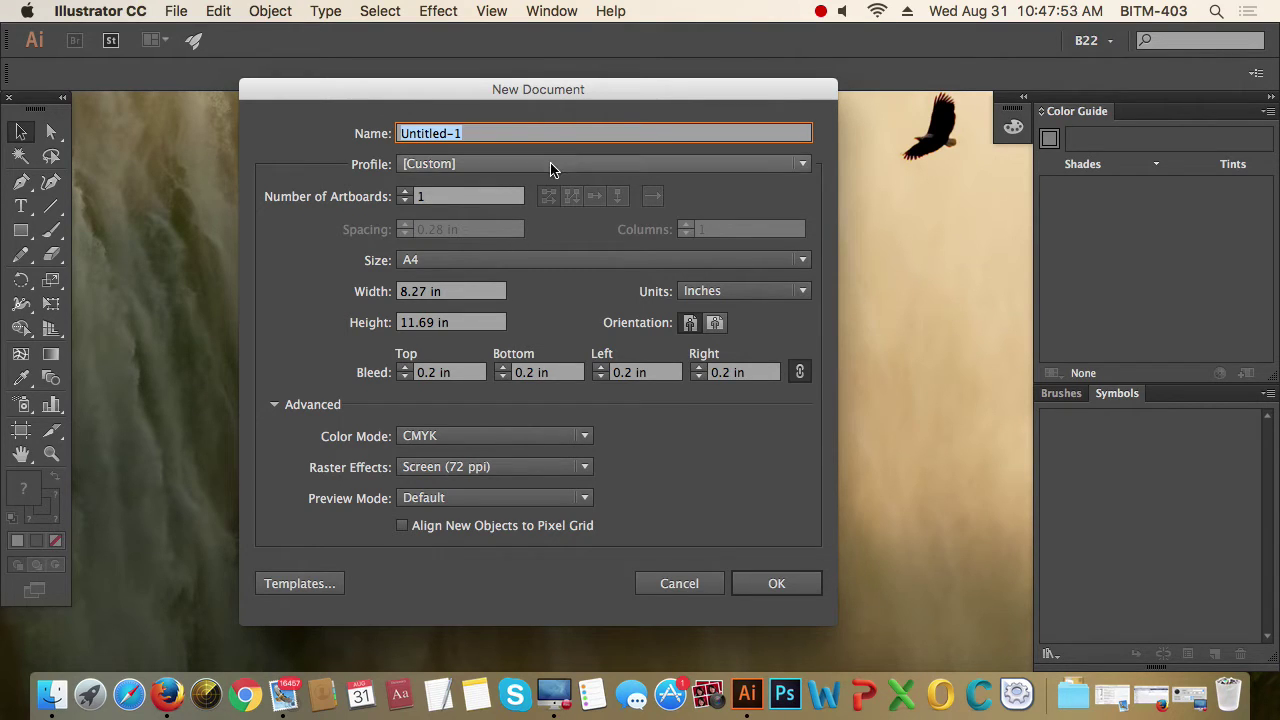
# Apply the Print document profile and set the number of artboards to 2.
pyautogui.click(545, 164)
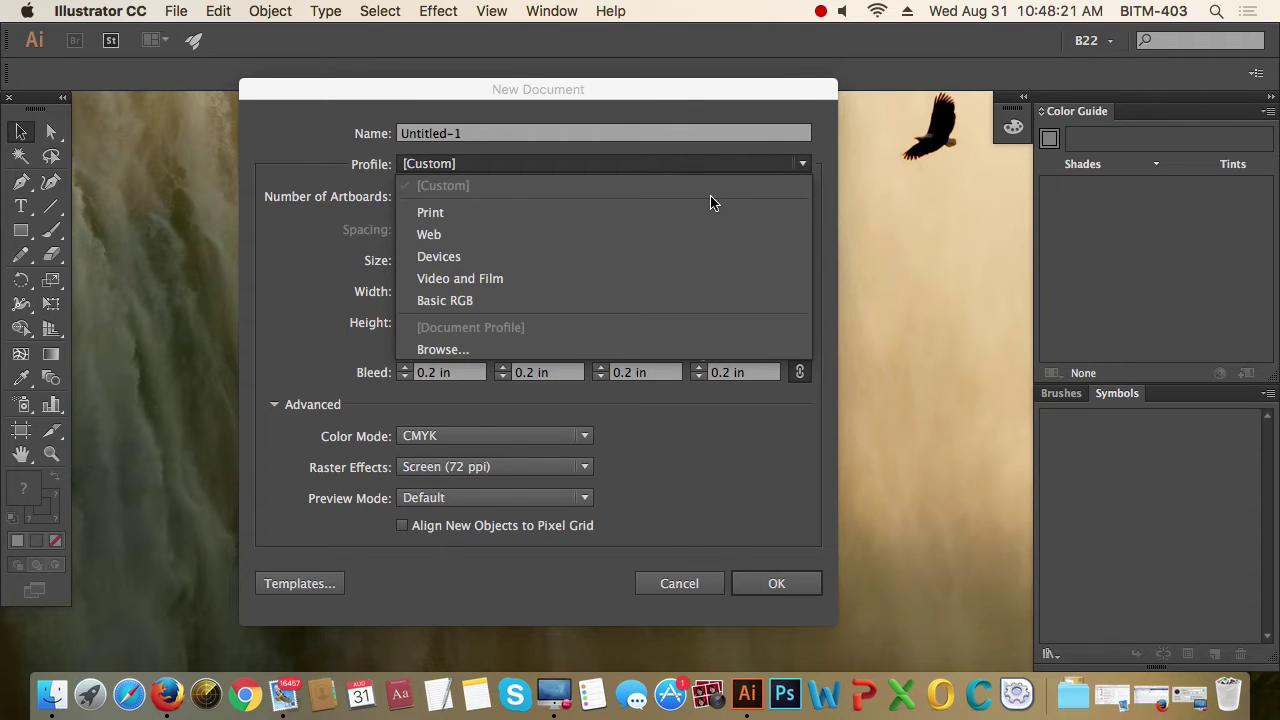
pyautogui.click(600, 215)
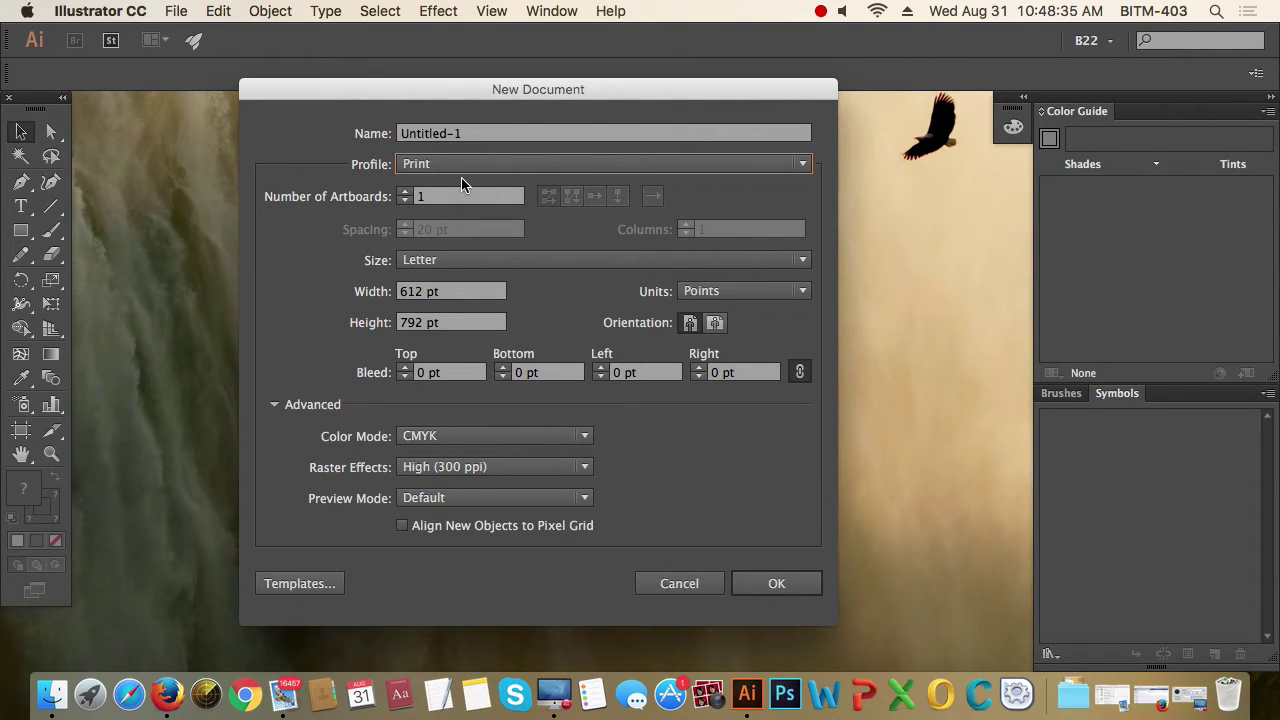
pyautogui.click(404, 192)
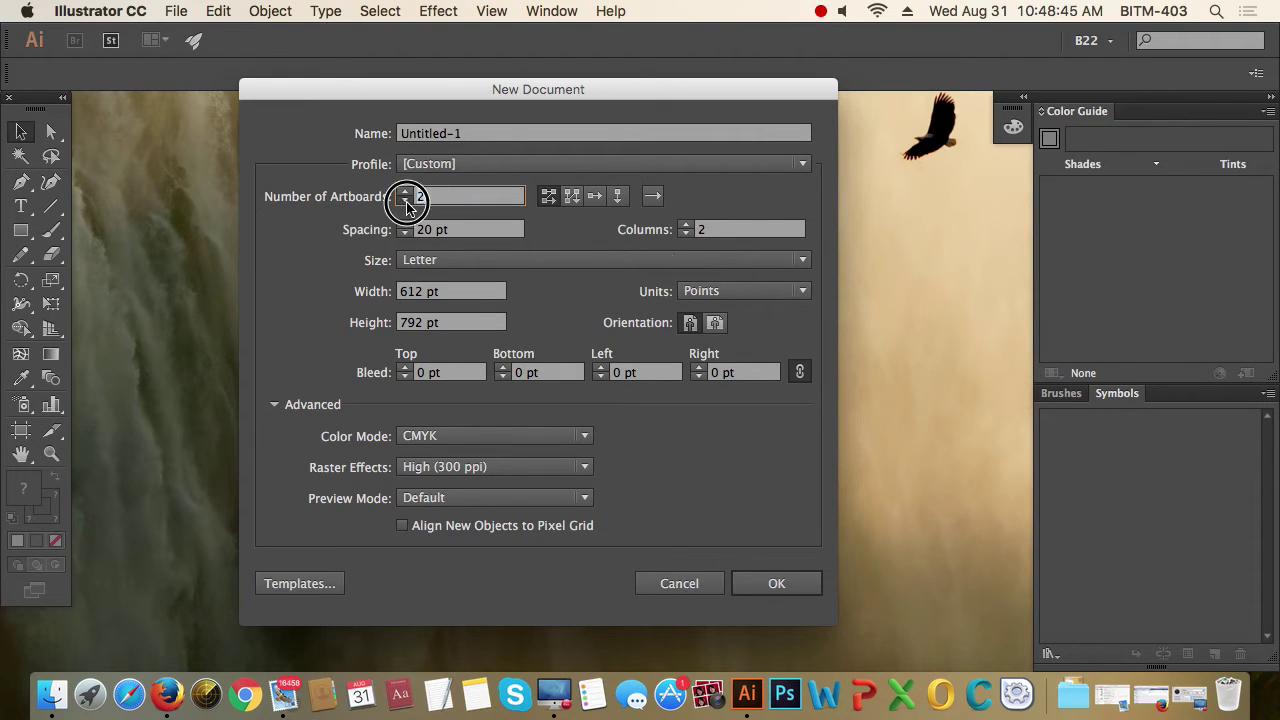
pyautogui.click(405, 200)
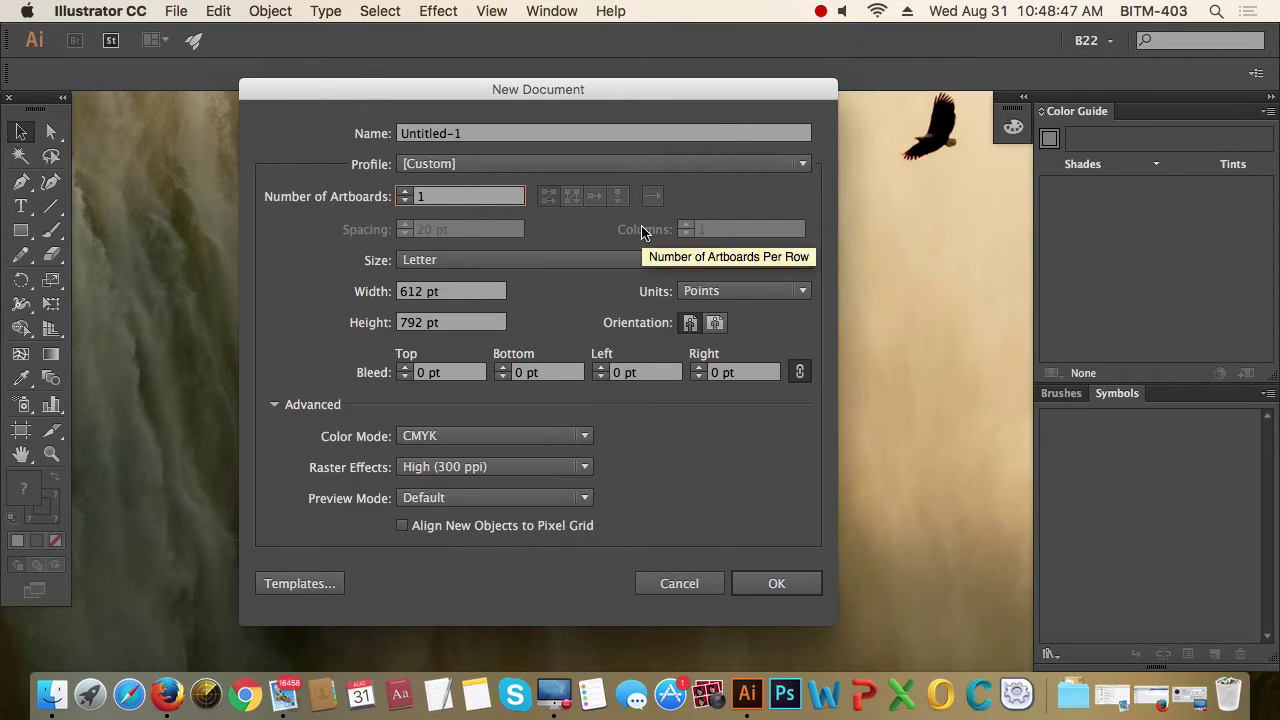
pyautogui.click(404, 192)
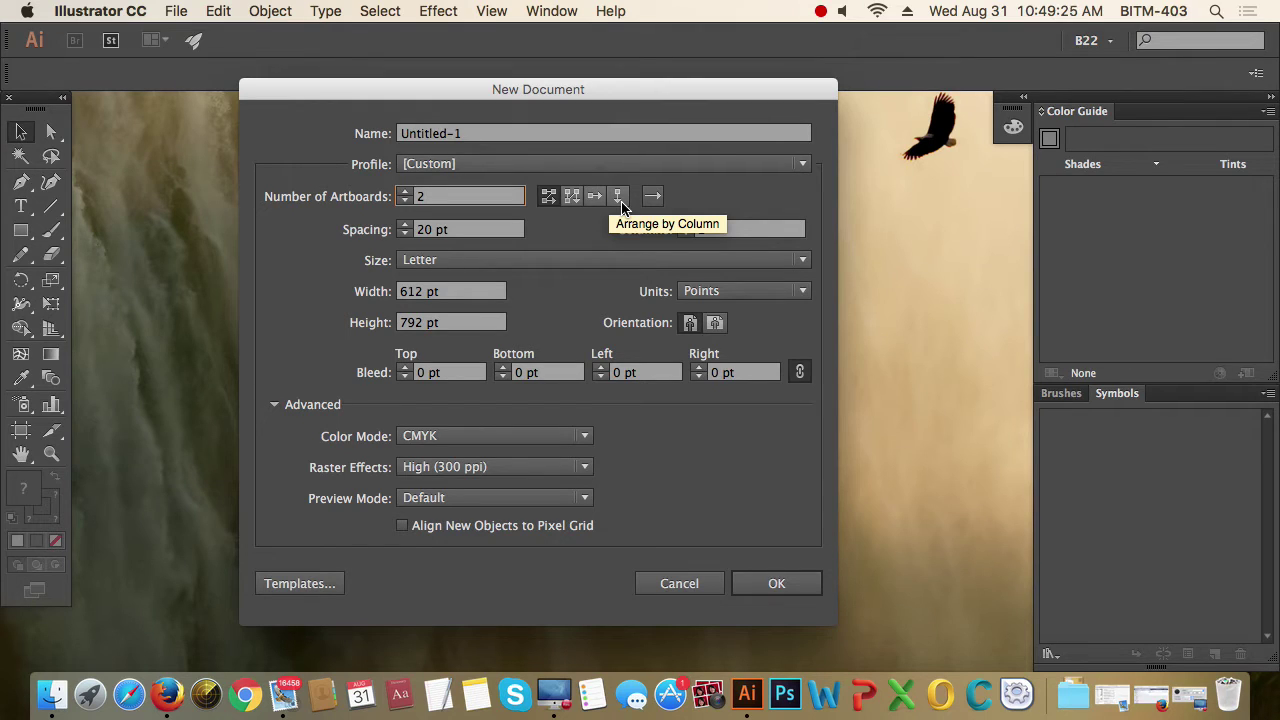
# Return to one artboard and set the page size to A4 (595.28 × 841.89 pt).
pyautogui.click(405, 201)
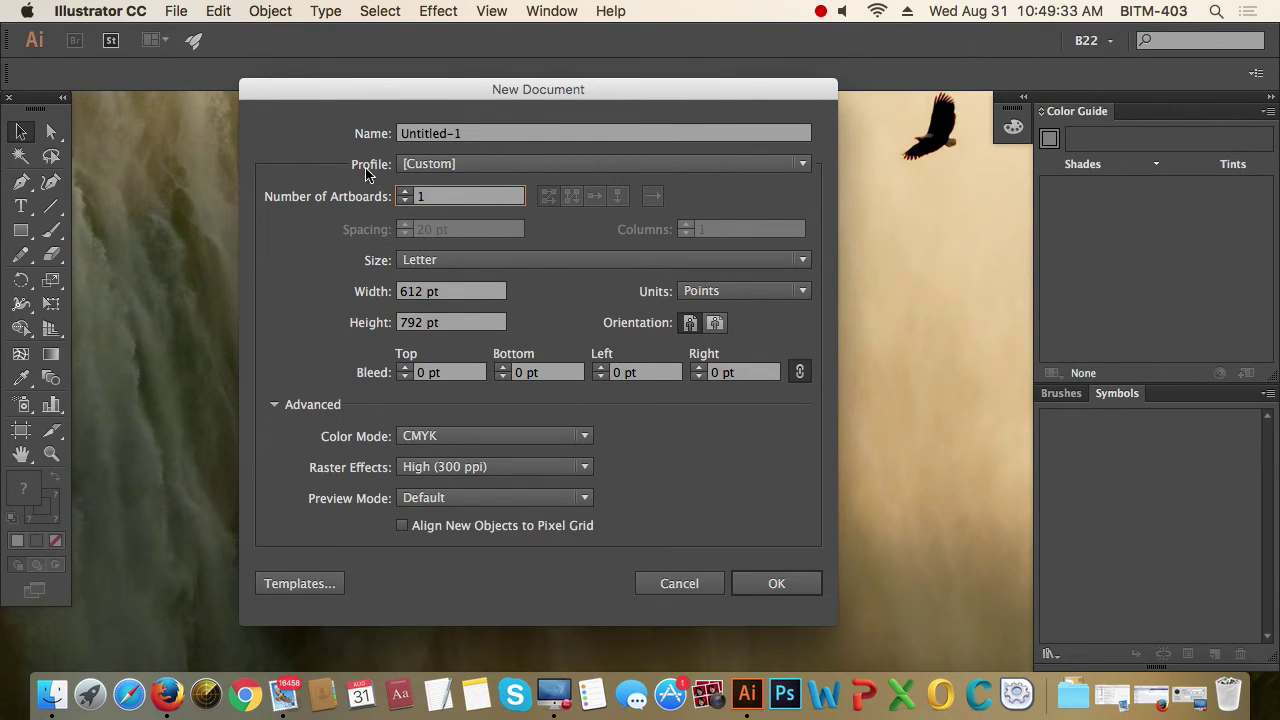
pyautogui.click(505, 168)
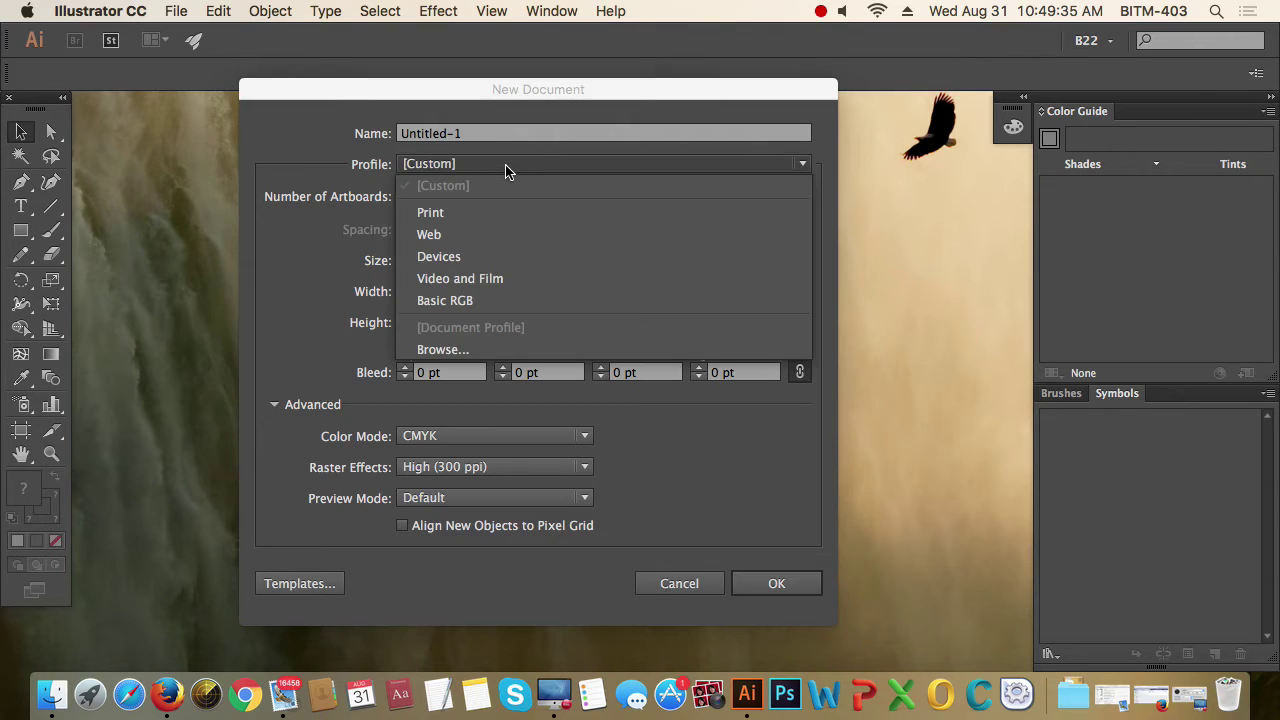
pyautogui.click(340, 170)
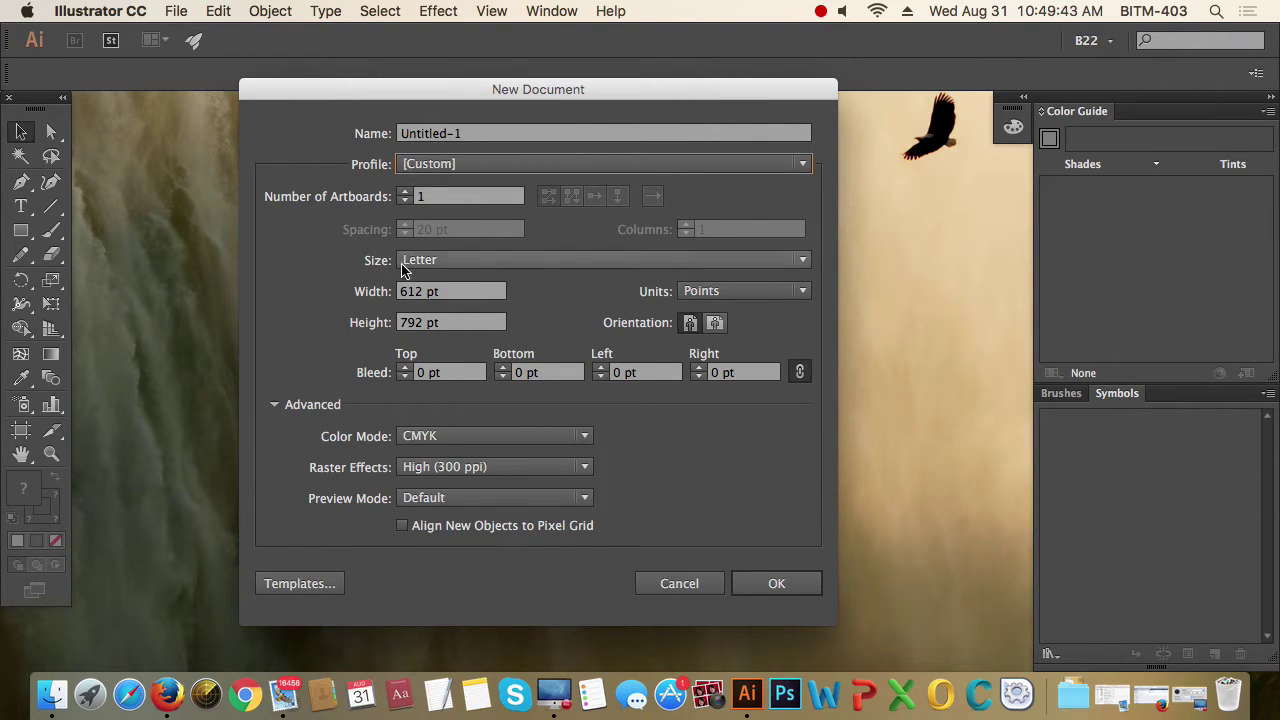
pyautogui.click(485, 263)
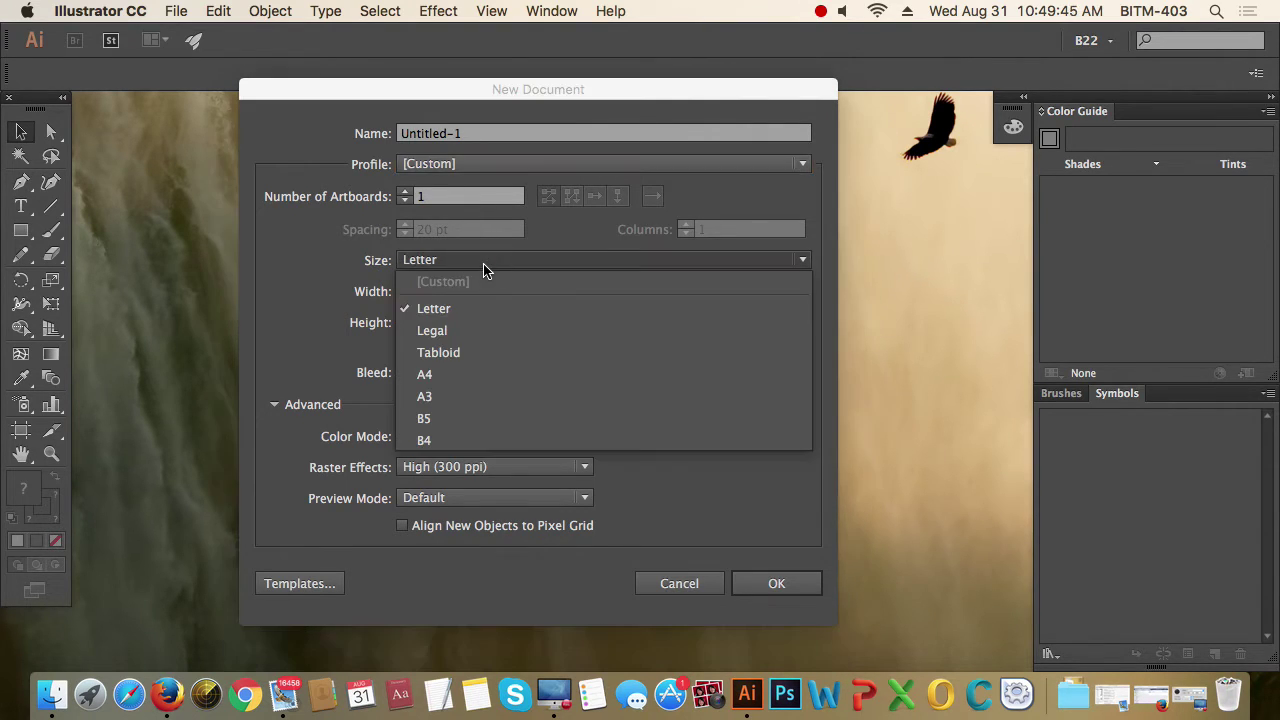
pyautogui.click(469, 374)
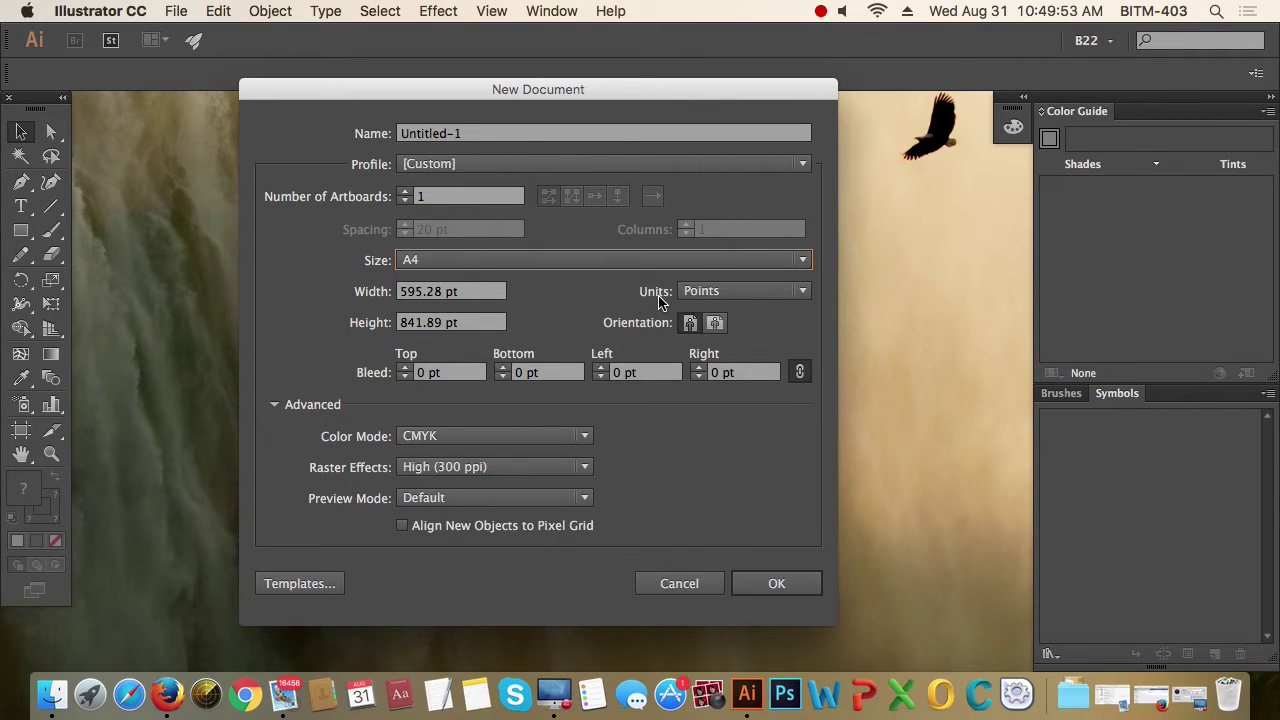
pyautogui.click(762, 297)
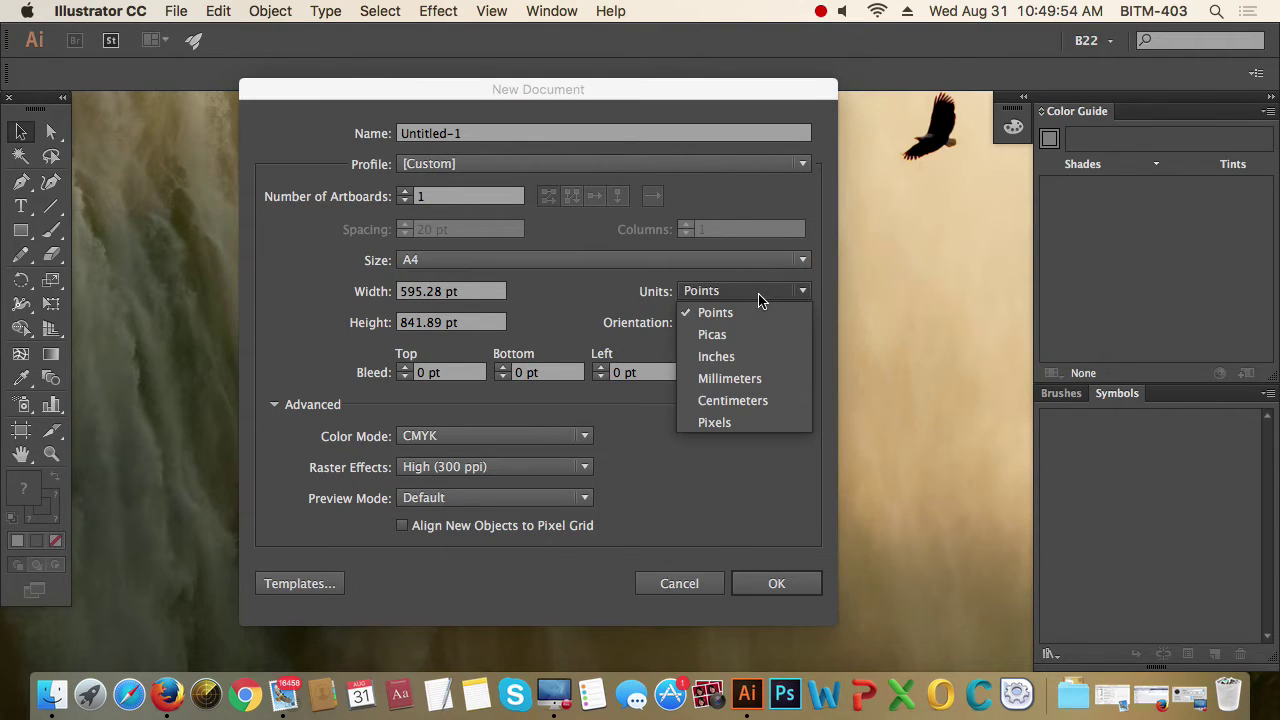
# Switch the units to Inches and enter a 0.2 in top bleed.
pyautogui.click(752, 357)
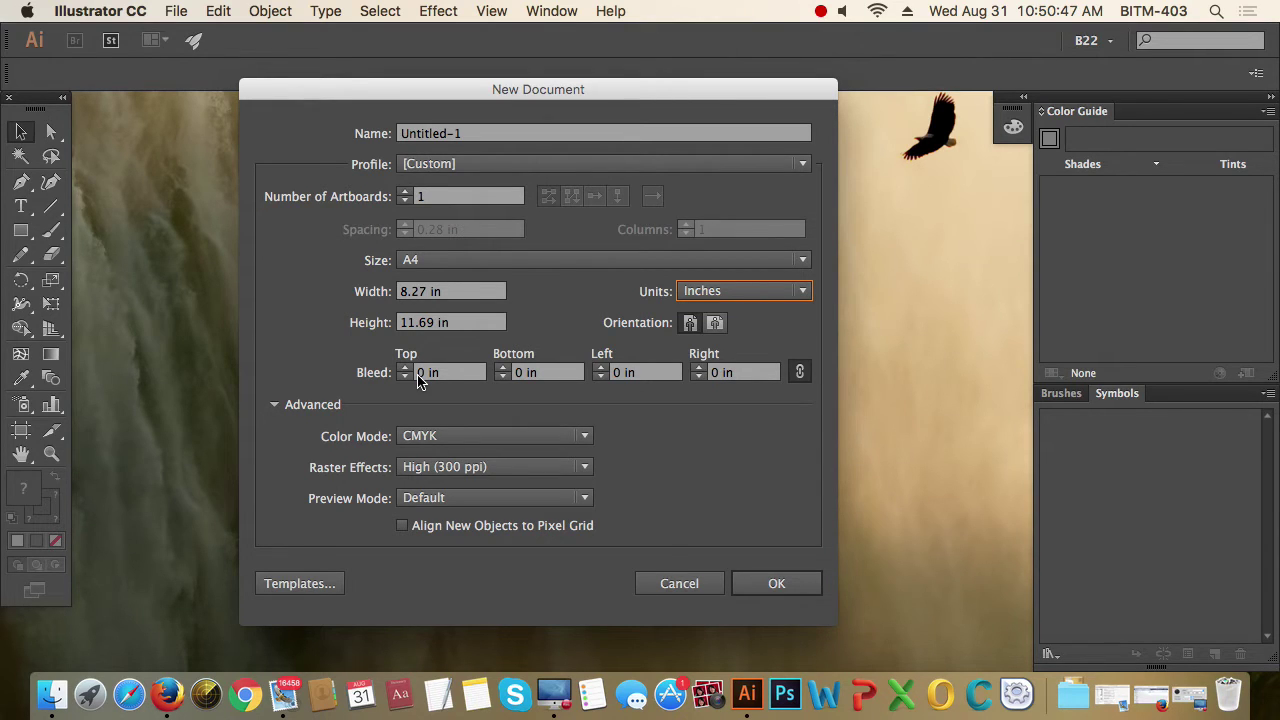
pyautogui.click(416, 378)
pyautogui.write('.')
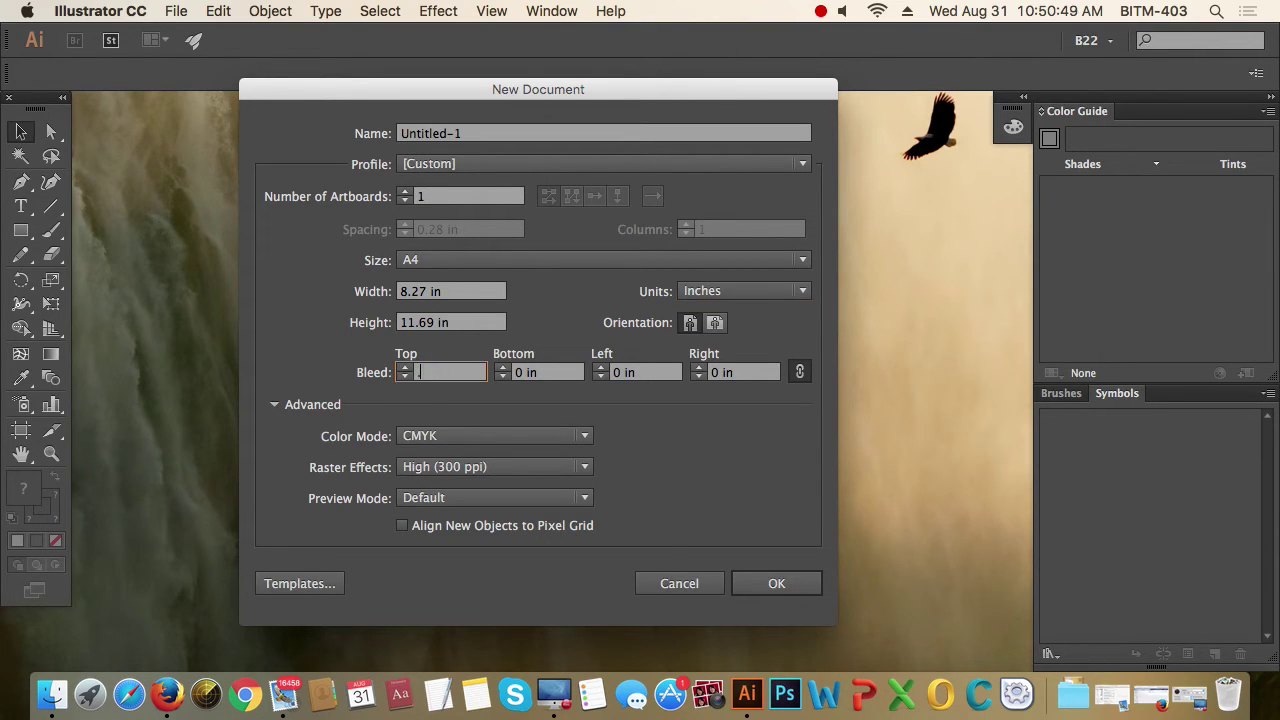
pyautogui.write('2')
pyautogui.click(800, 372)
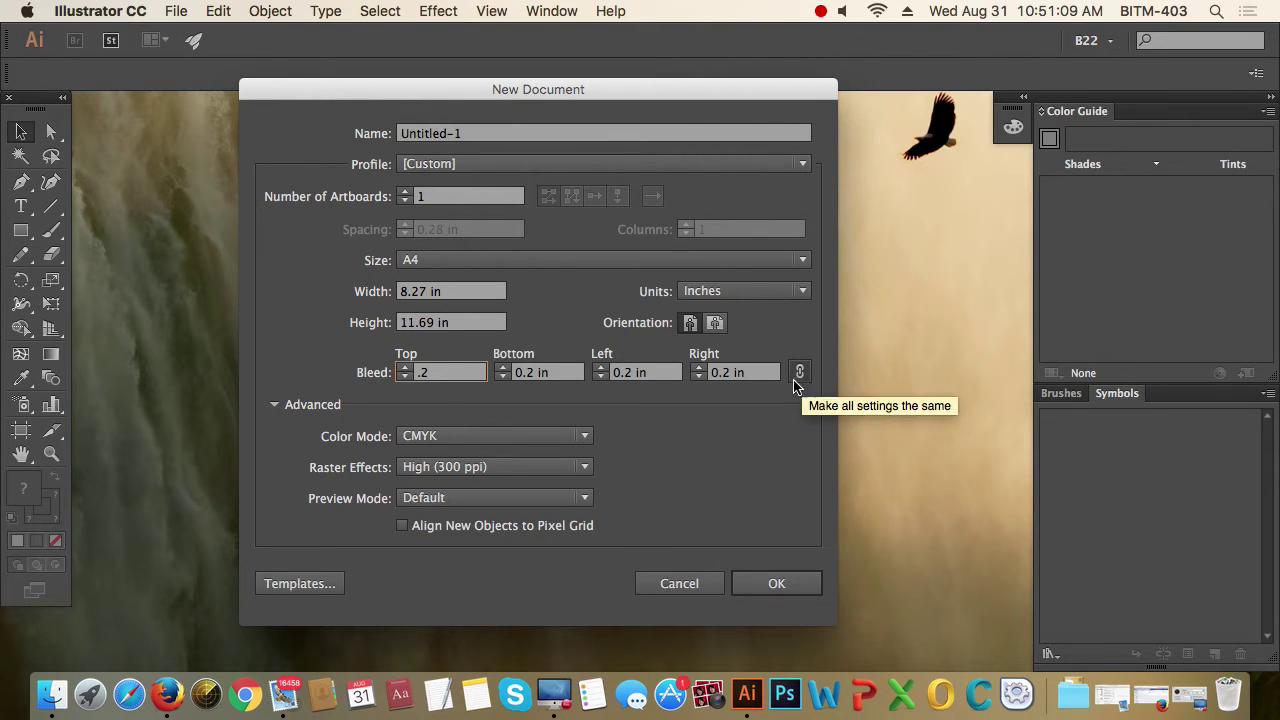
pyautogui.moveTo(430, 372); pyautogui.dragTo(400, 372)
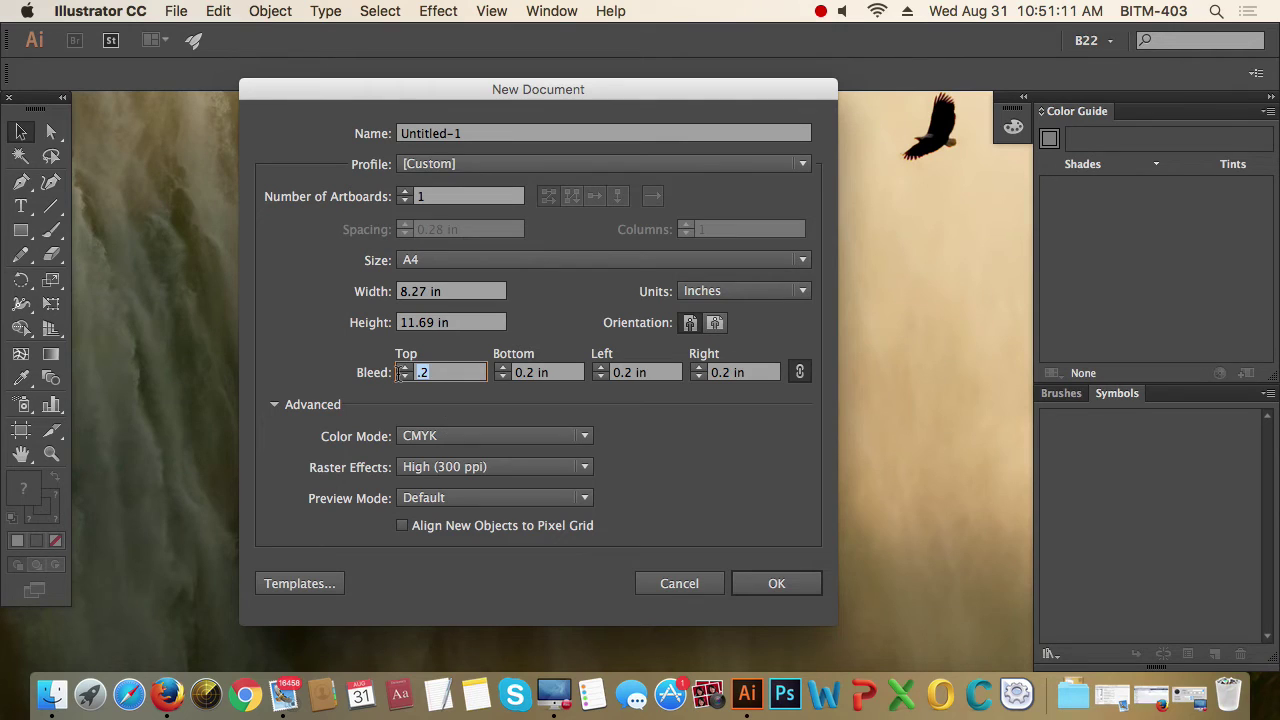
pyautogui.write('.5')
pyautogui.click(404, 368)
pyautogui.write('5')
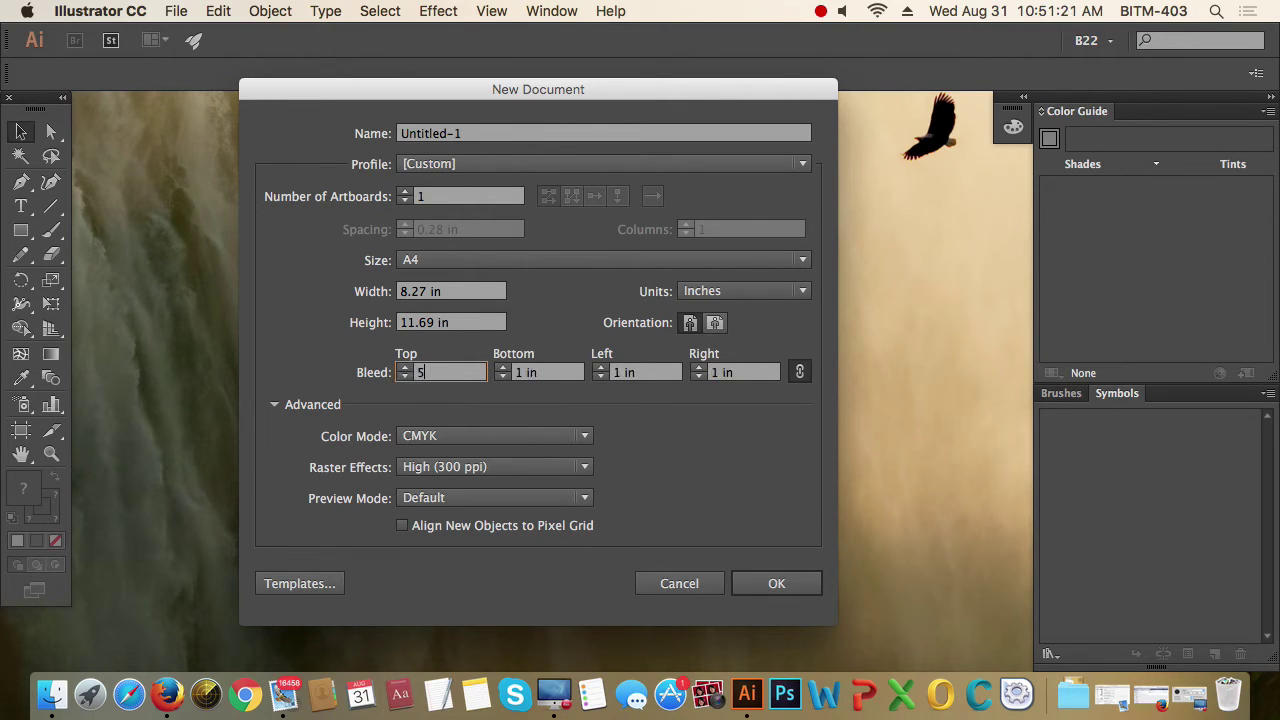
pyautogui.doubleClick(432, 372)
pyautogui.press('BackSpace')
pyautogui.write('.')
pyautogui.write('2')
pyautogui.click(720, 330)
pyautogui.click(686, 328)
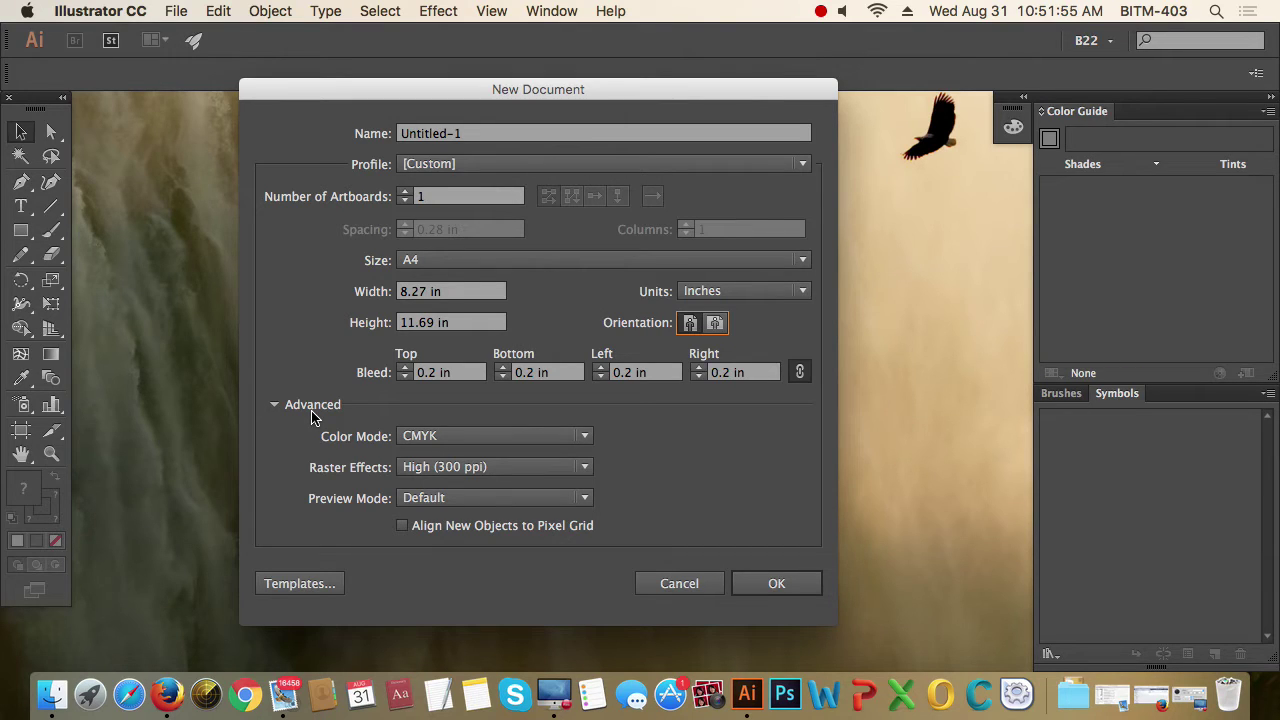
# Keep CMYK colour mode and set raster effects to Screen (72 ppi).
pyautogui.click(586, 440)
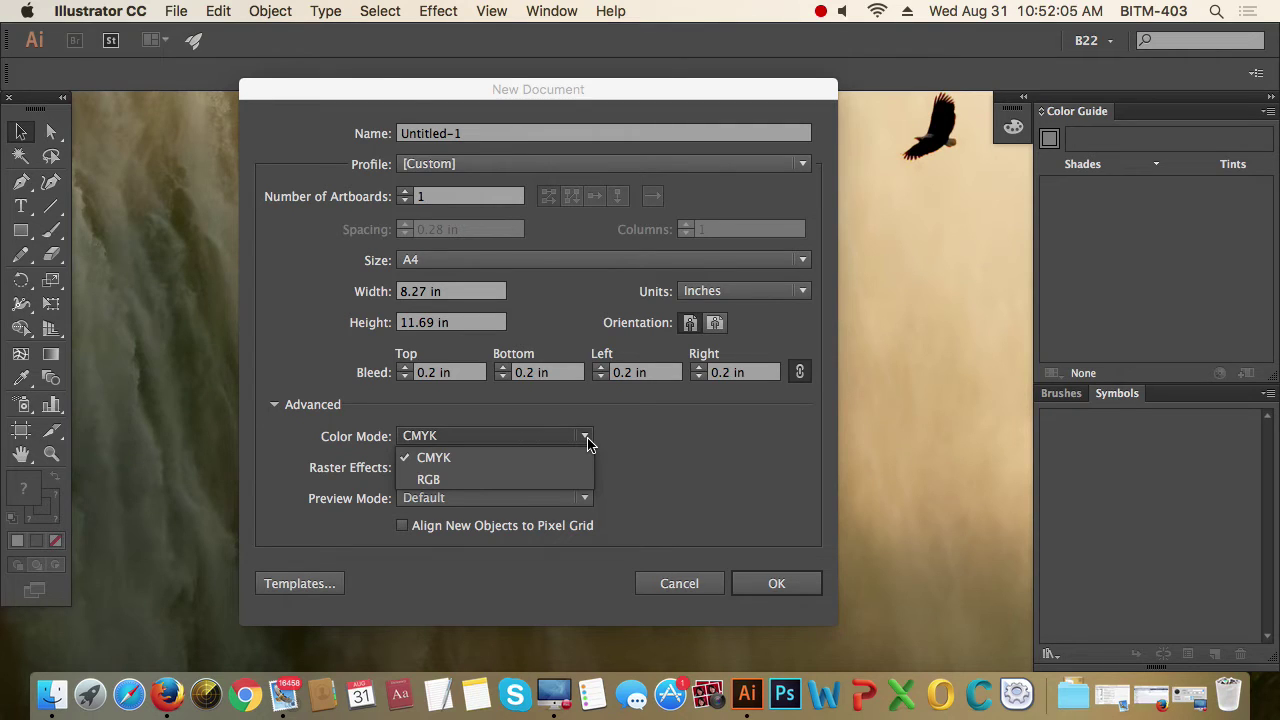
pyautogui.click(683, 428)
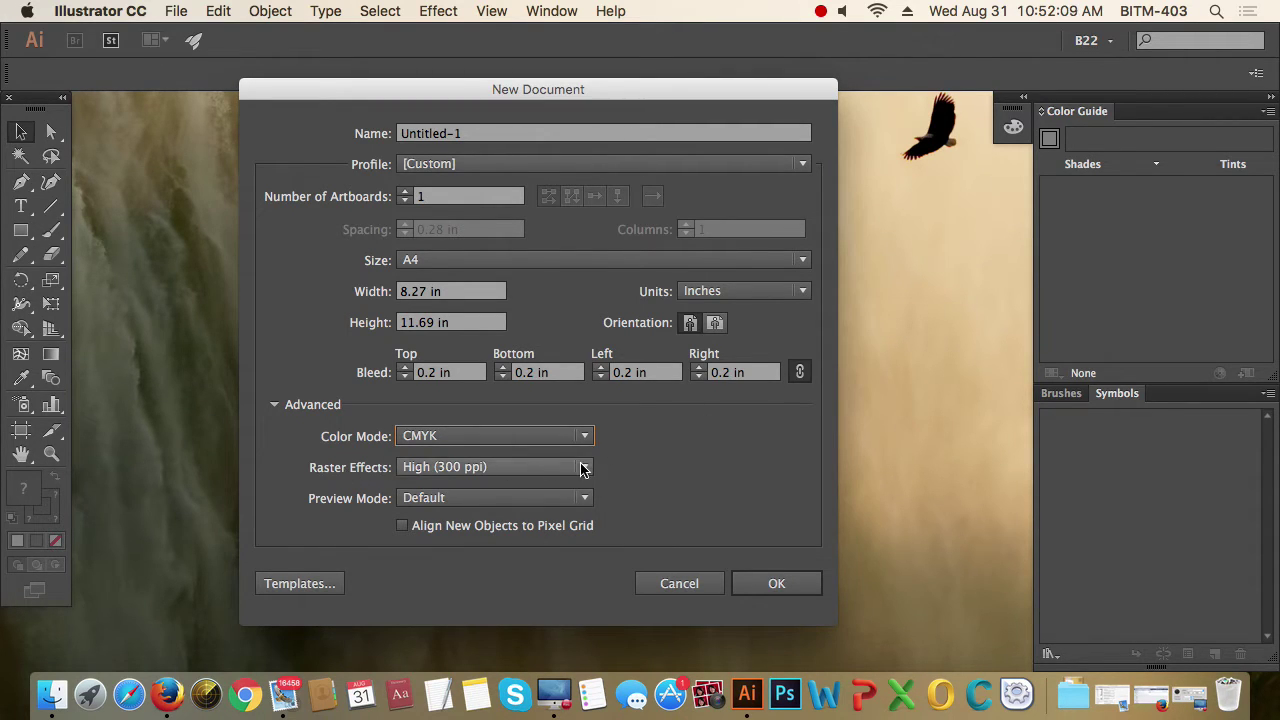
pyautogui.click(584, 468)
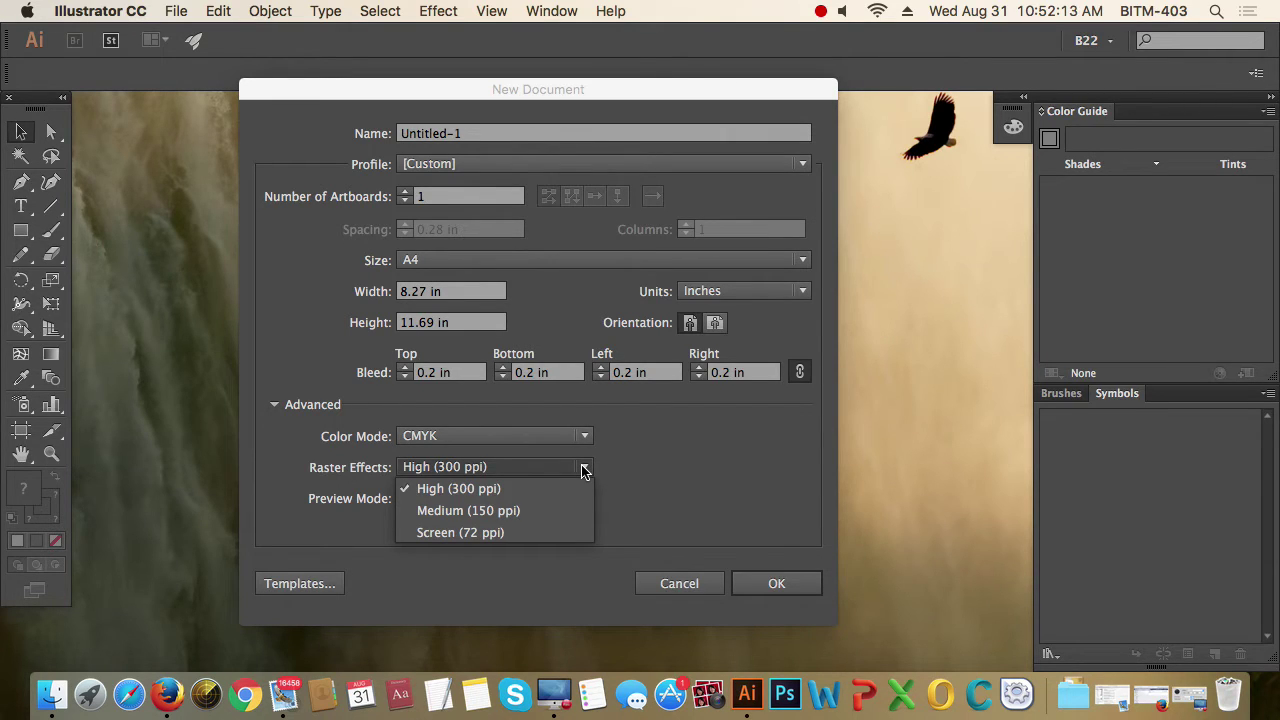
pyautogui.click(514, 533)
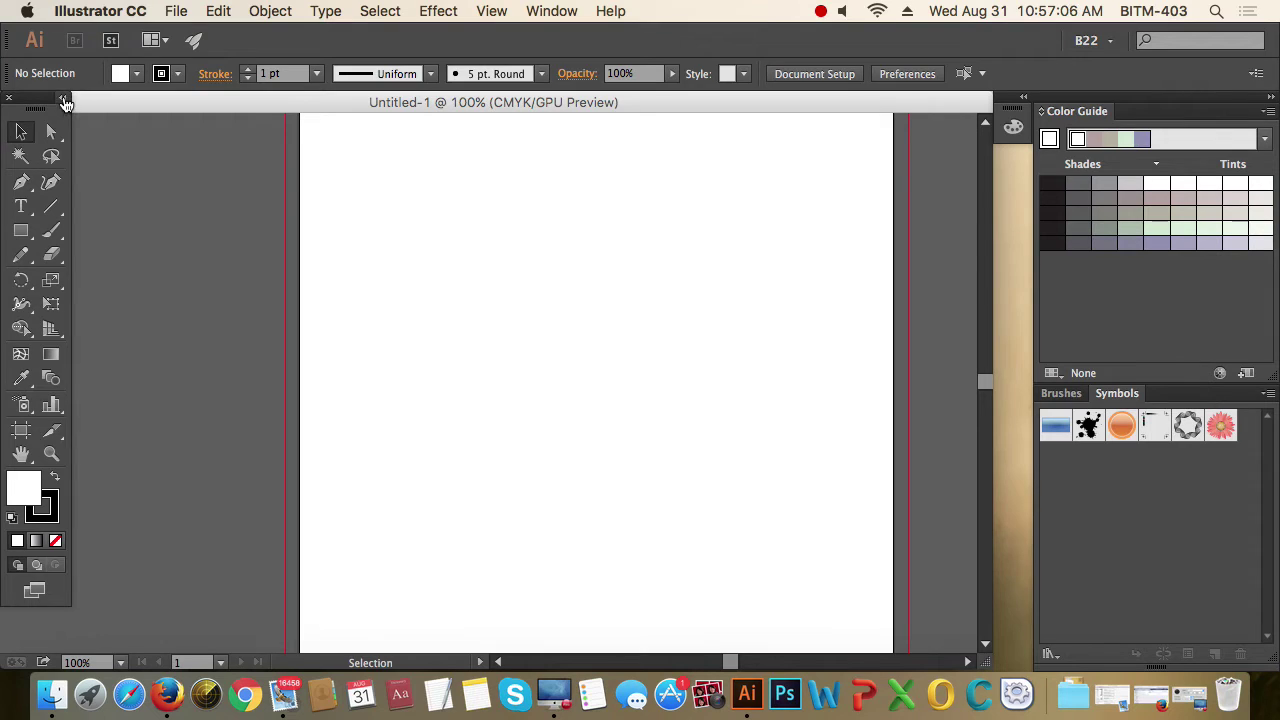
pyautogui.click(63, 99)
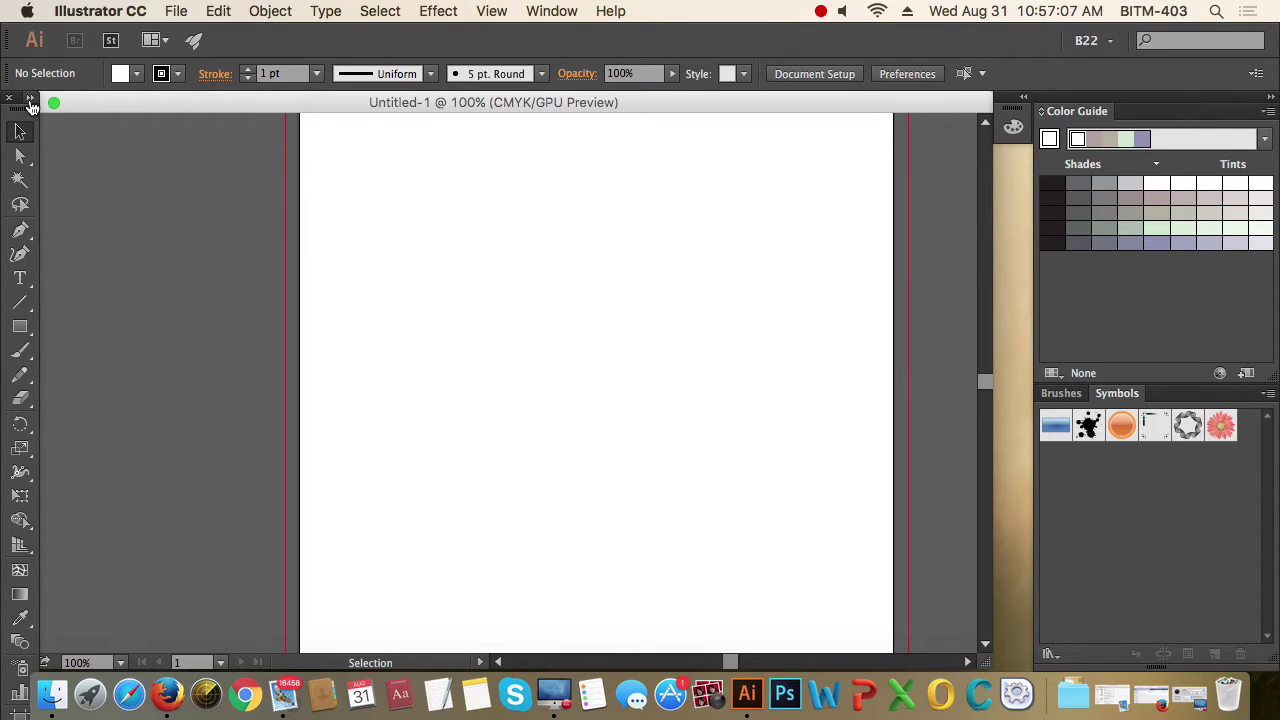
pyautogui.click(31, 99)
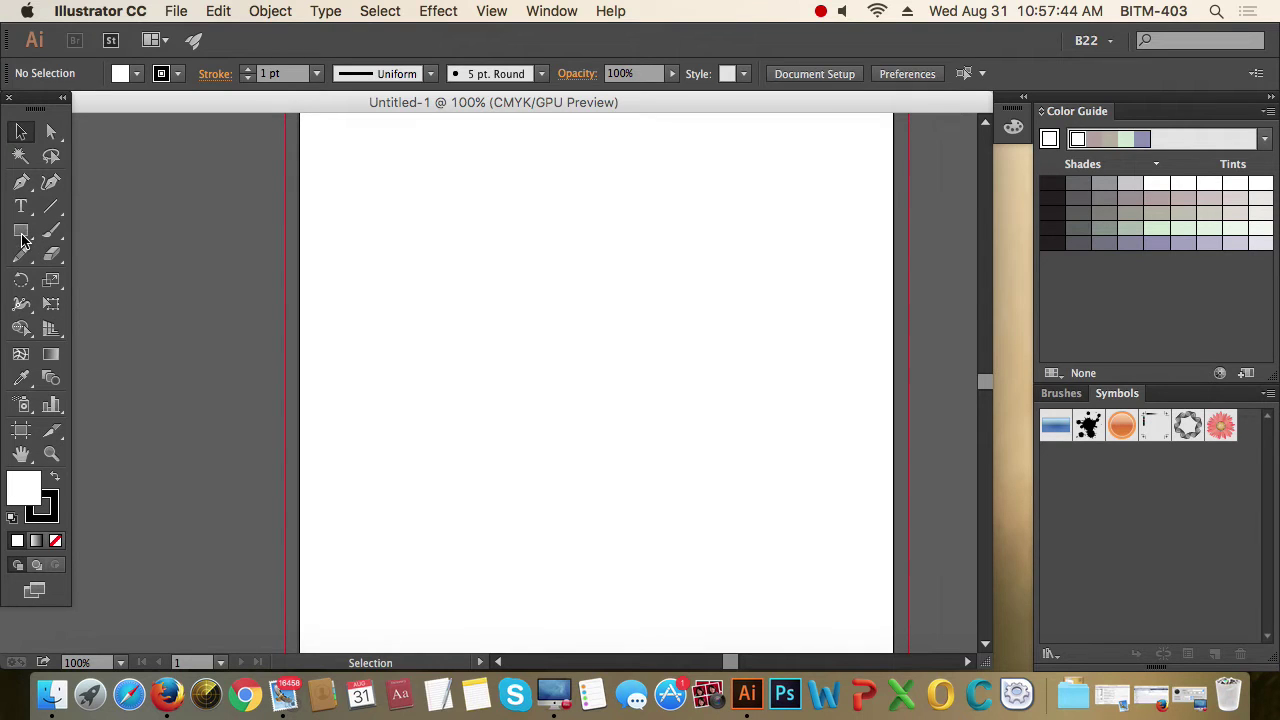
# Show the Rectangle tool's flyout of hidden shape tools.
pyautogui.click(21, 236)
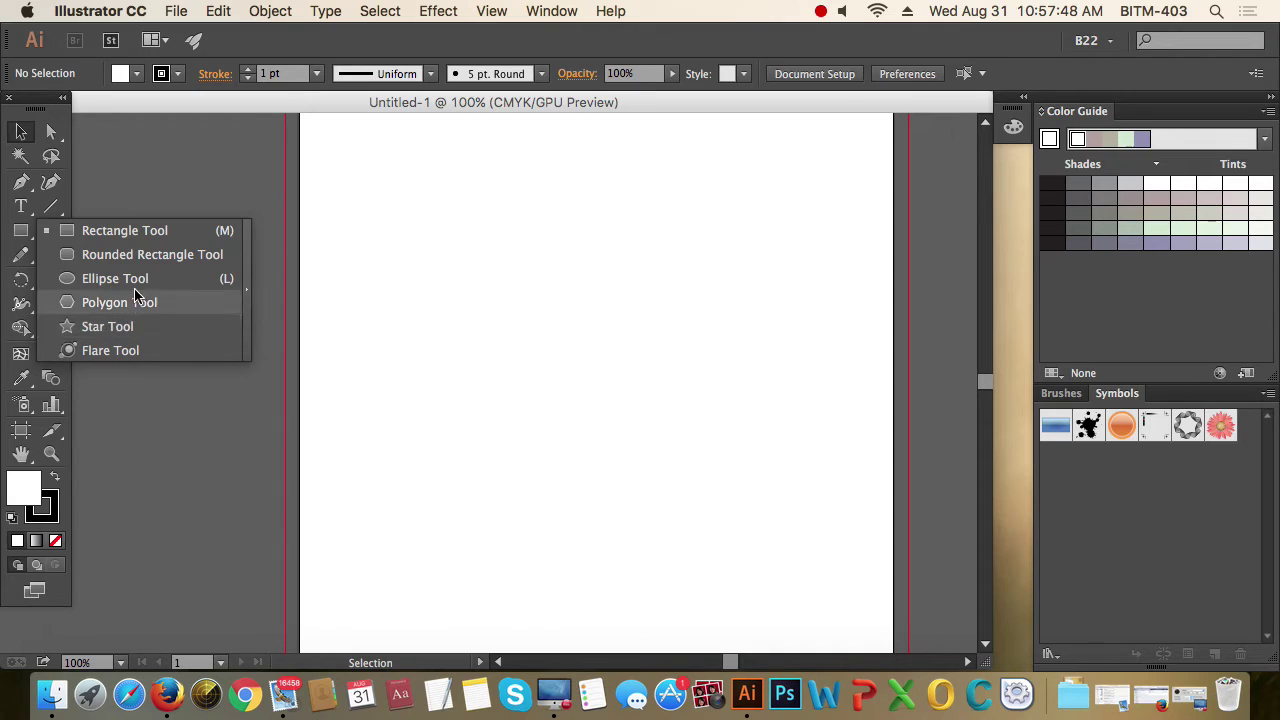
# Tear off the shape tools into a floating panel and position it beside the artboard.
pyautogui.click(248, 312)
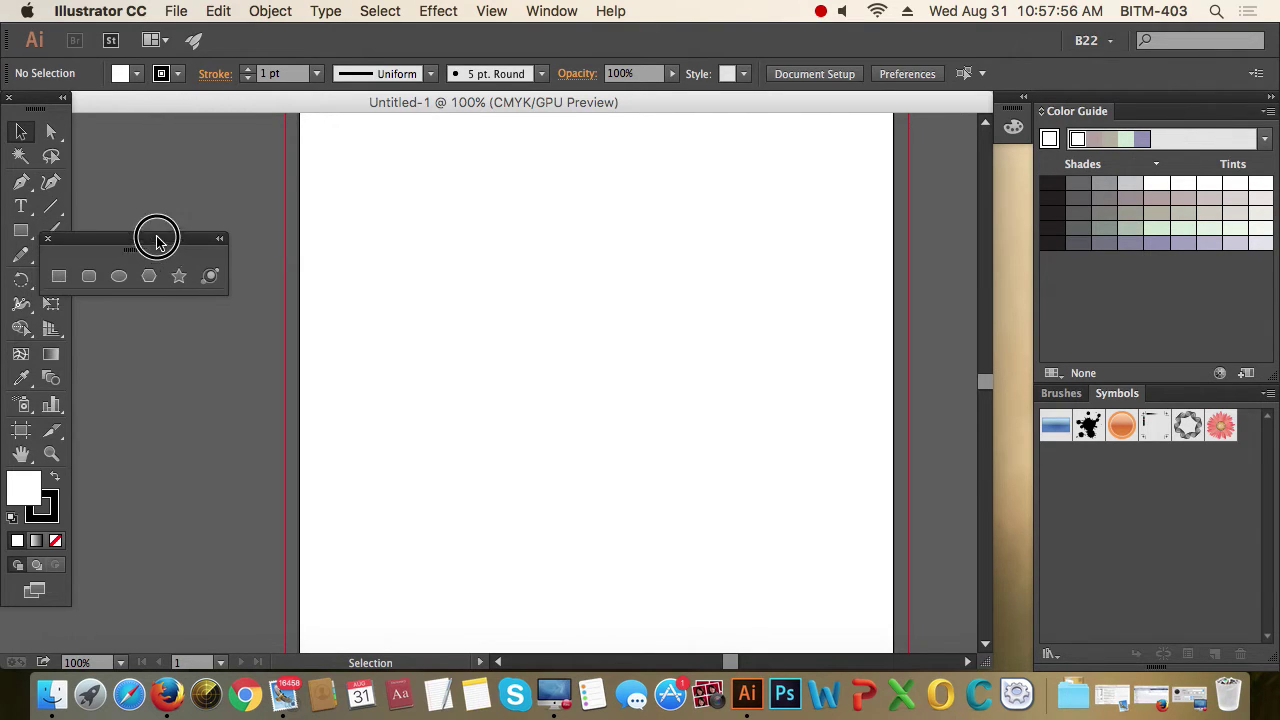
pyautogui.moveTo(157, 240); pyautogui.dragTo(240, 150)
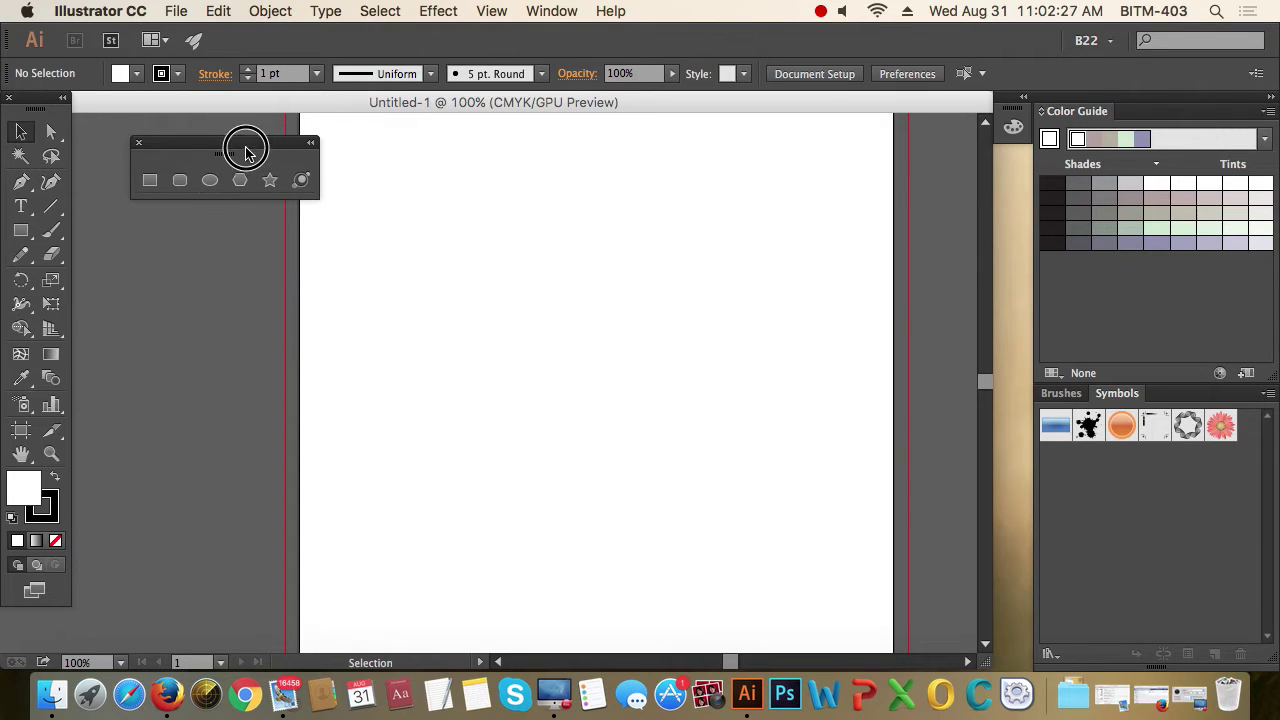
pyautogui.moveTo(246, 143); pyautogui.dragTo(316, 181)
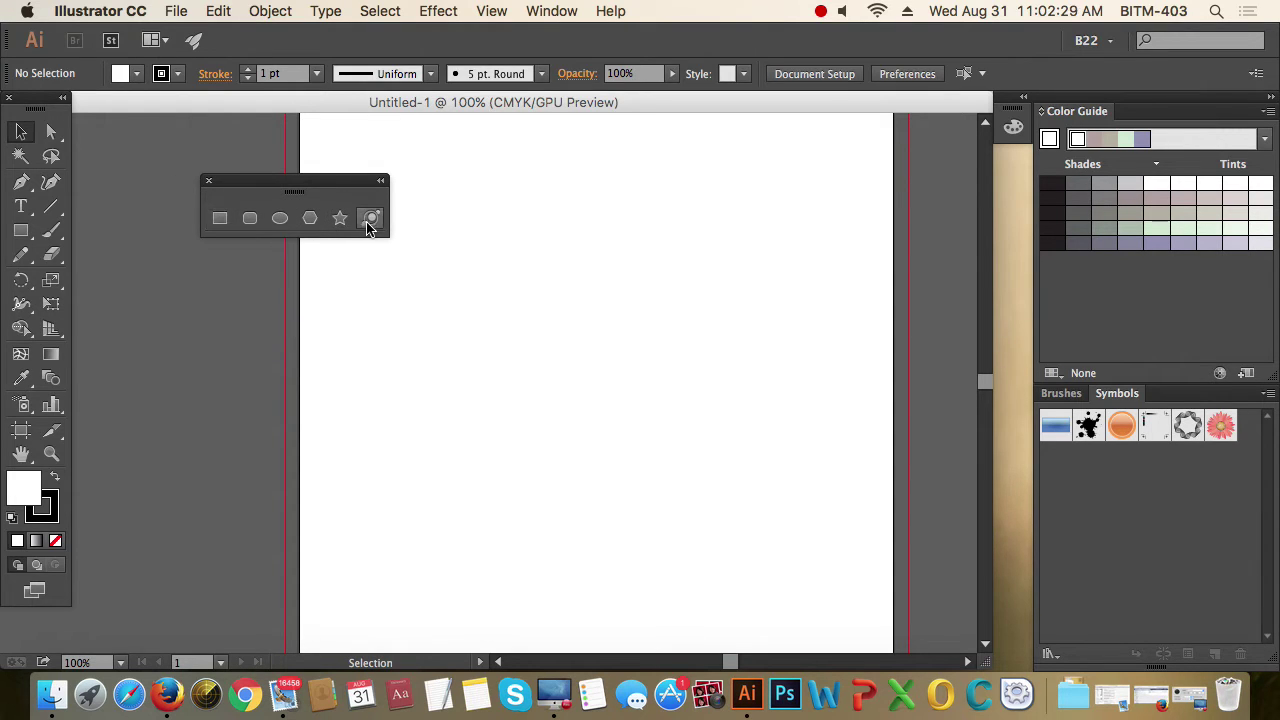
pyautogui.moveTo(338, 190); pyautogui.dragTo(314, 170)
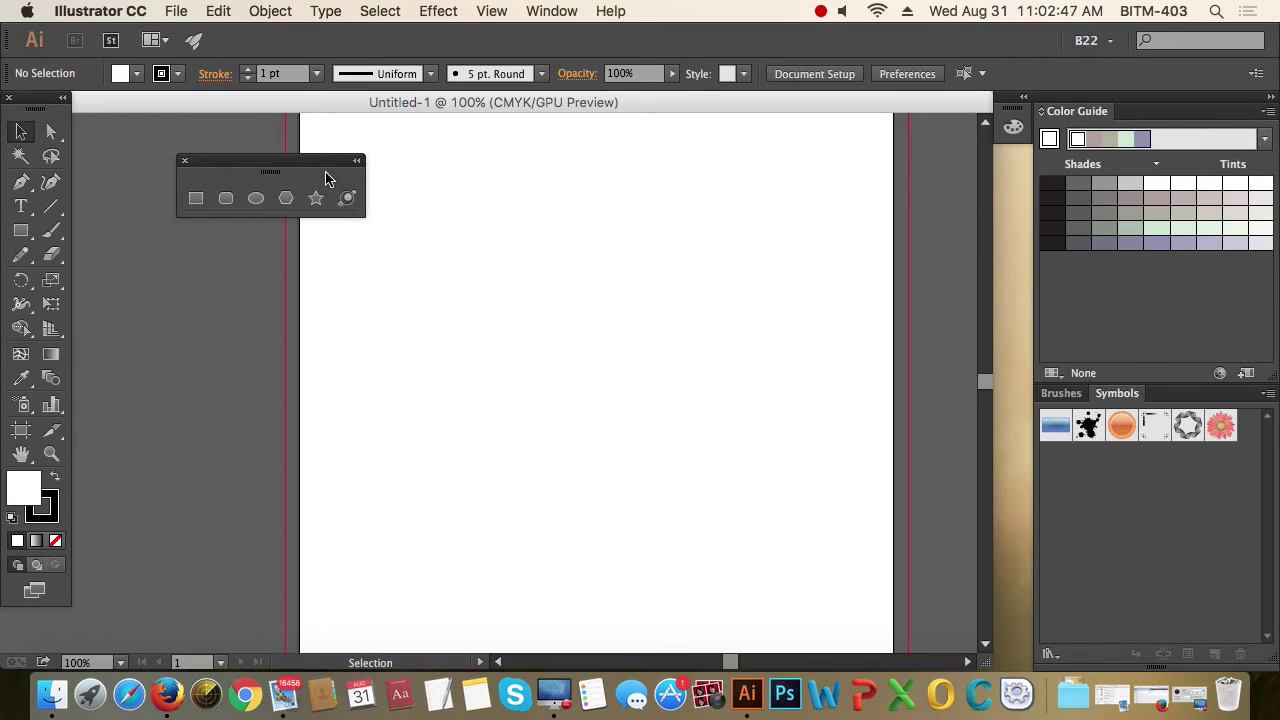
pyautogui.moveTo(314, 163); pyautogui.dragTo(286, 144)
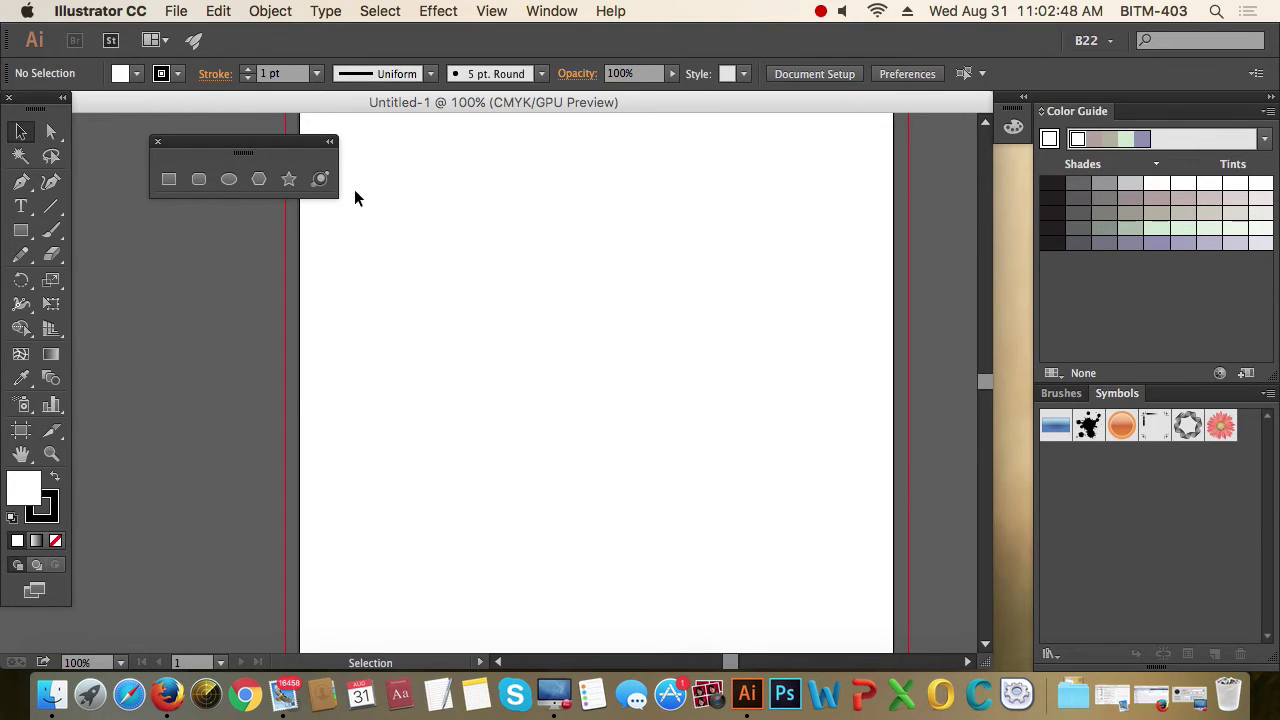
# Switch through the Rectangle, Rounded Rectangle, Ellipse, Polygon and Star tools.
pyautogui.click(172, 183)
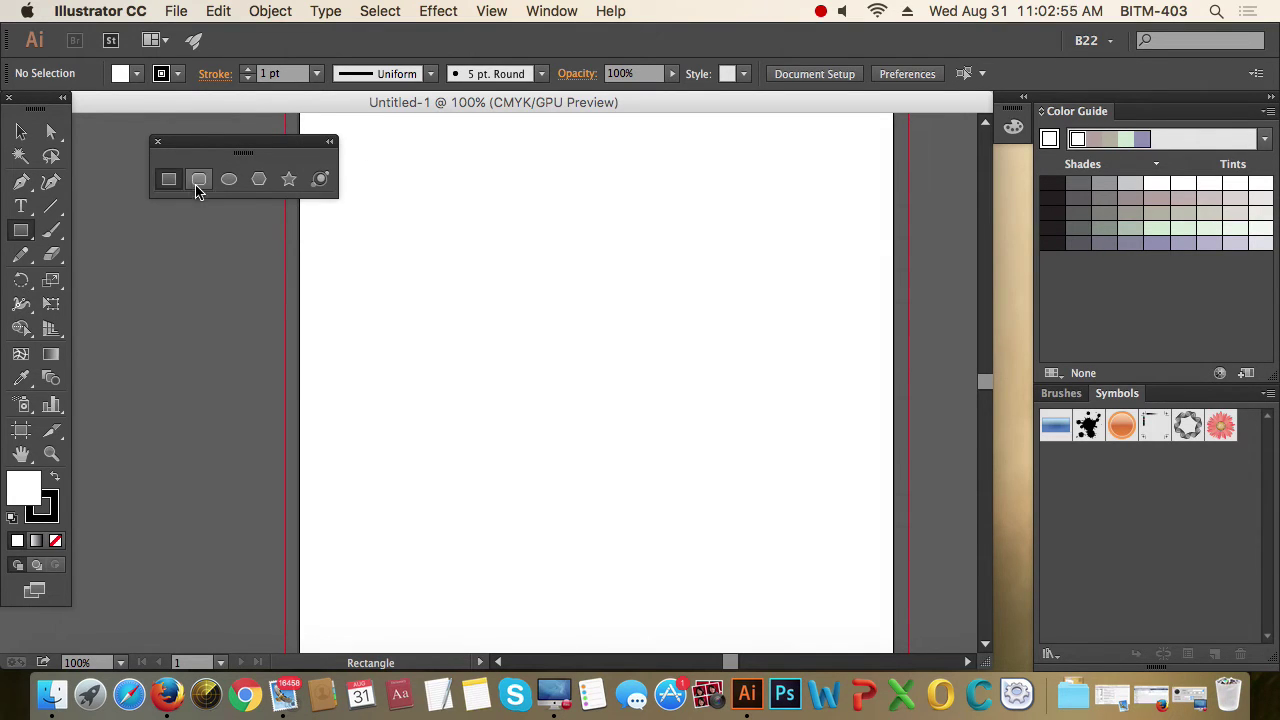
pyautogui.click(198, 180)
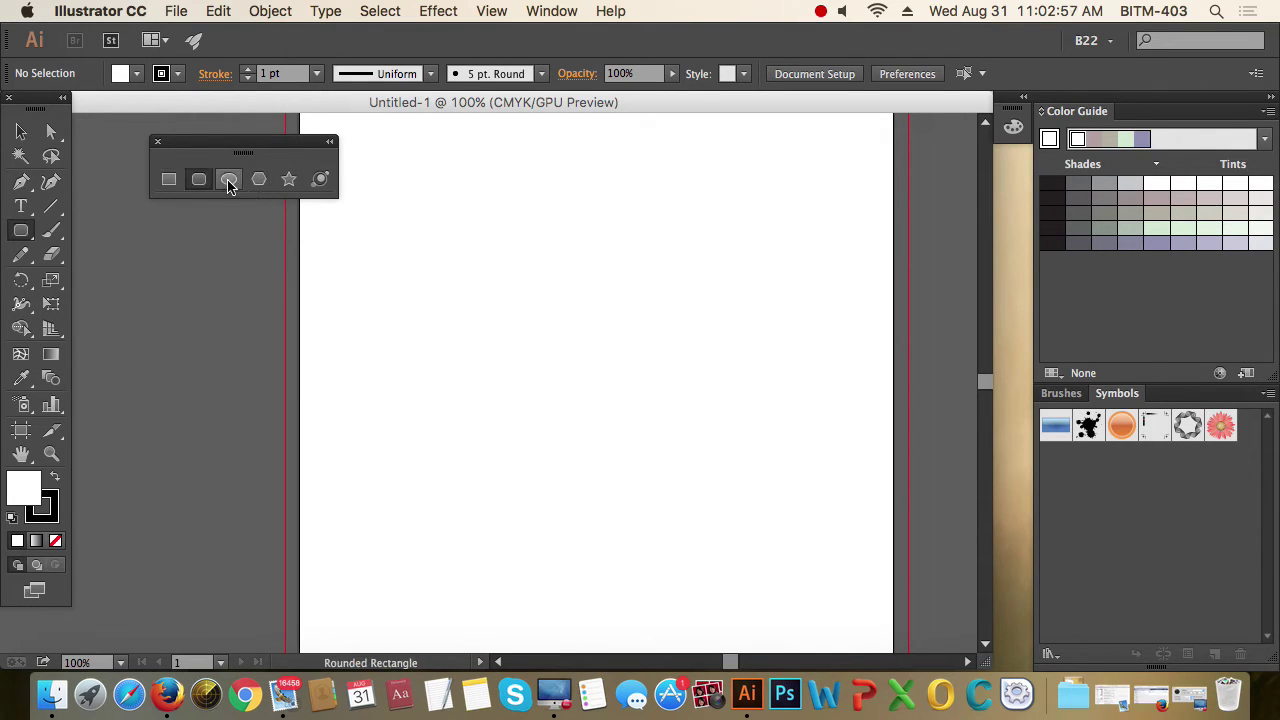
pyautogui.click(229, 180)
pyautogui.click(259, 180)
pyautogui.click(289, 180)
pyautogui.click(169, 180)
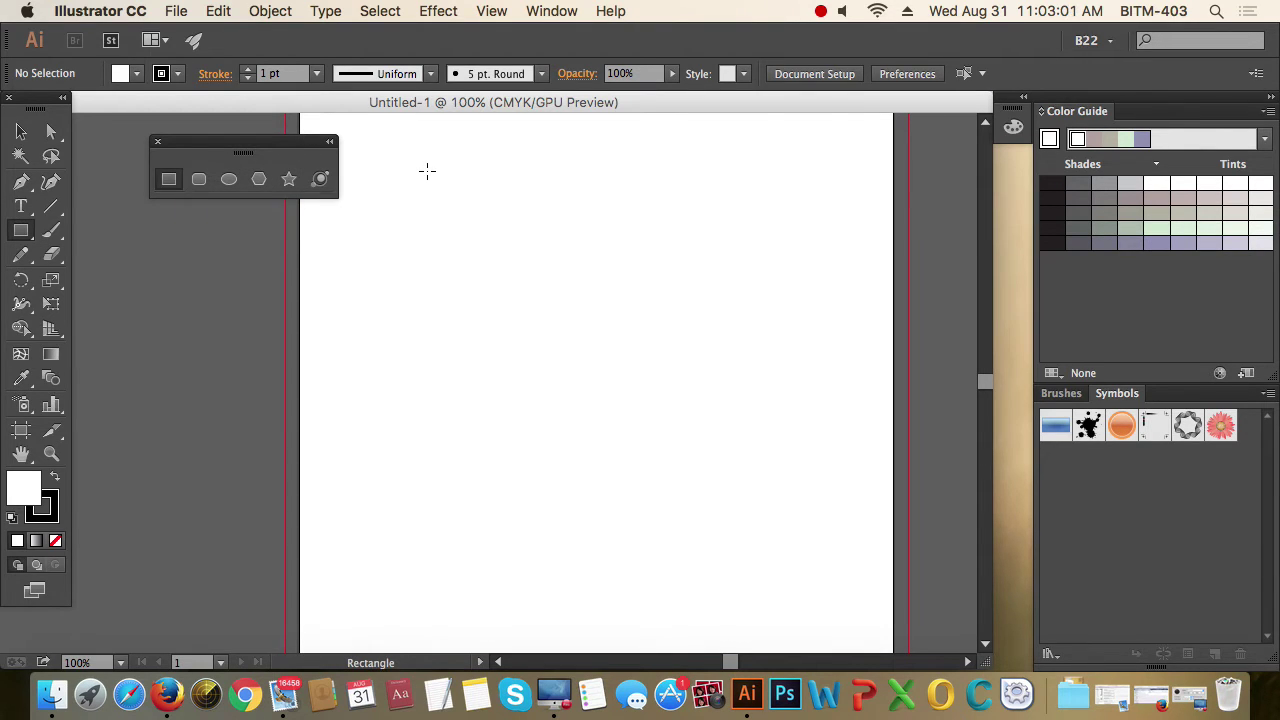
pyautogui.moveTo(429, 165); pyautogui.dragTo(665, 335)
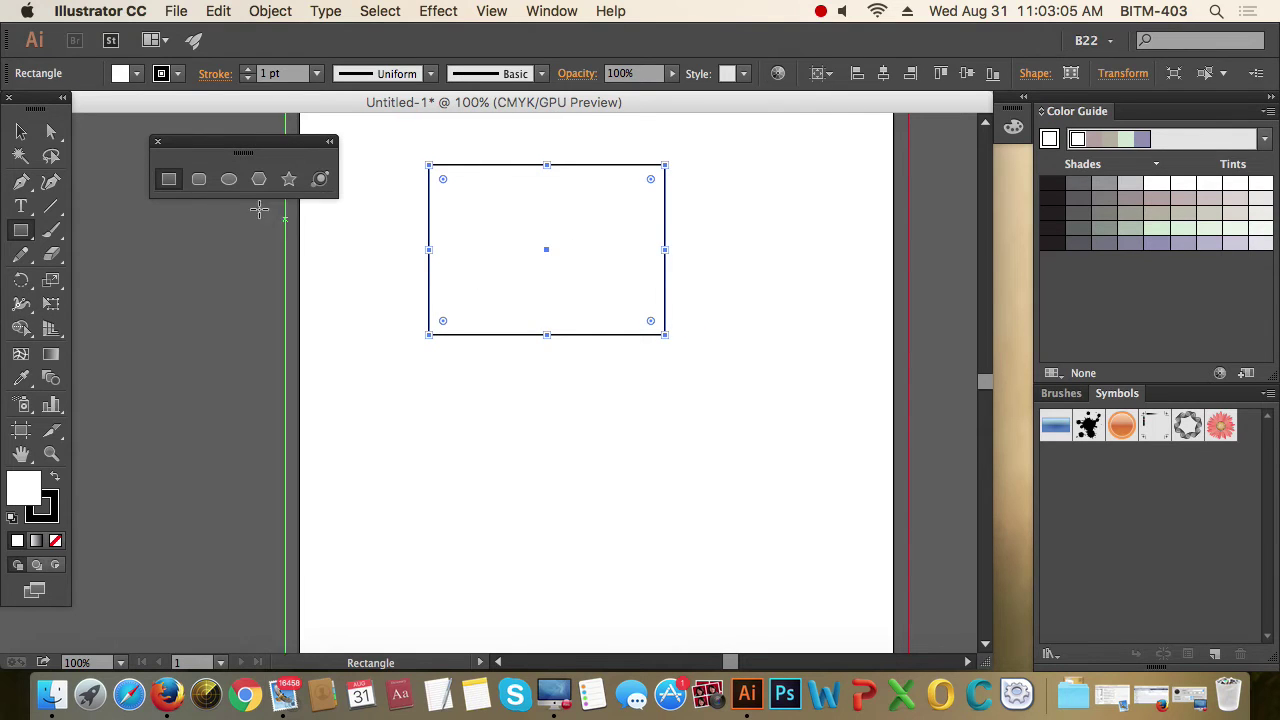
pyautogui.click(199, 179)
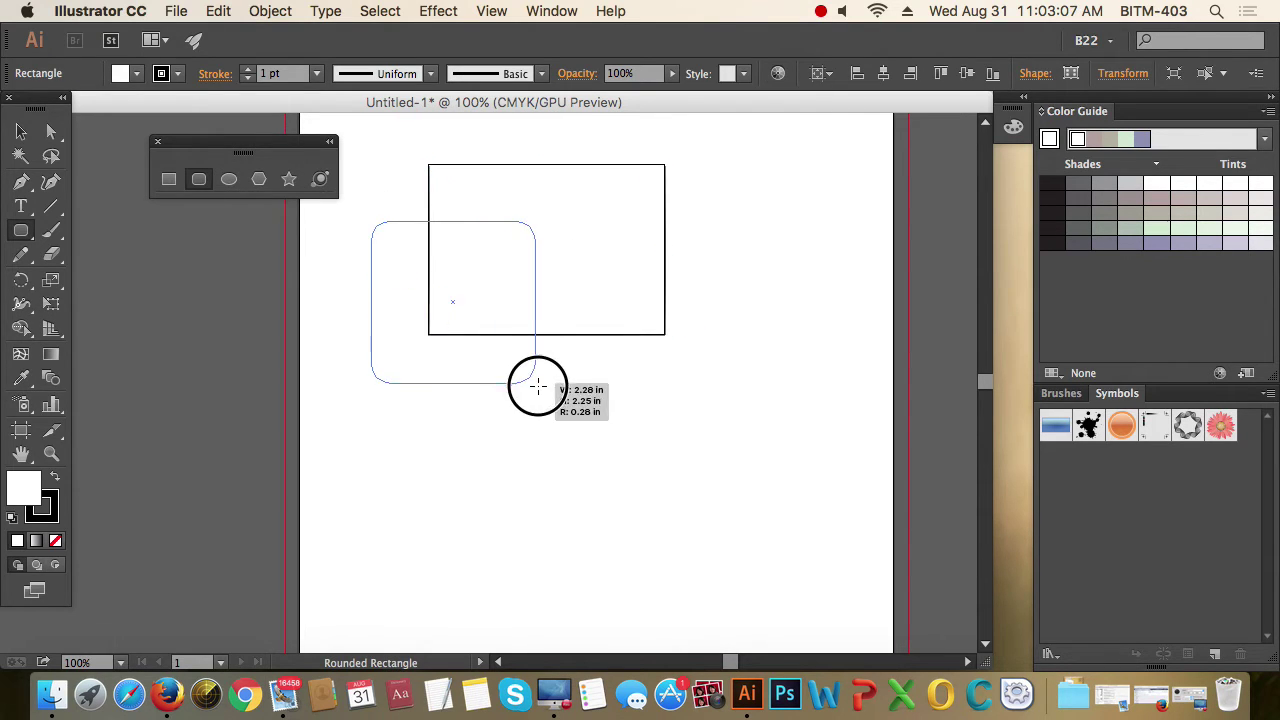
pyautogui.moveTo(371, 221); pyautogui.dragTo(539, 385)
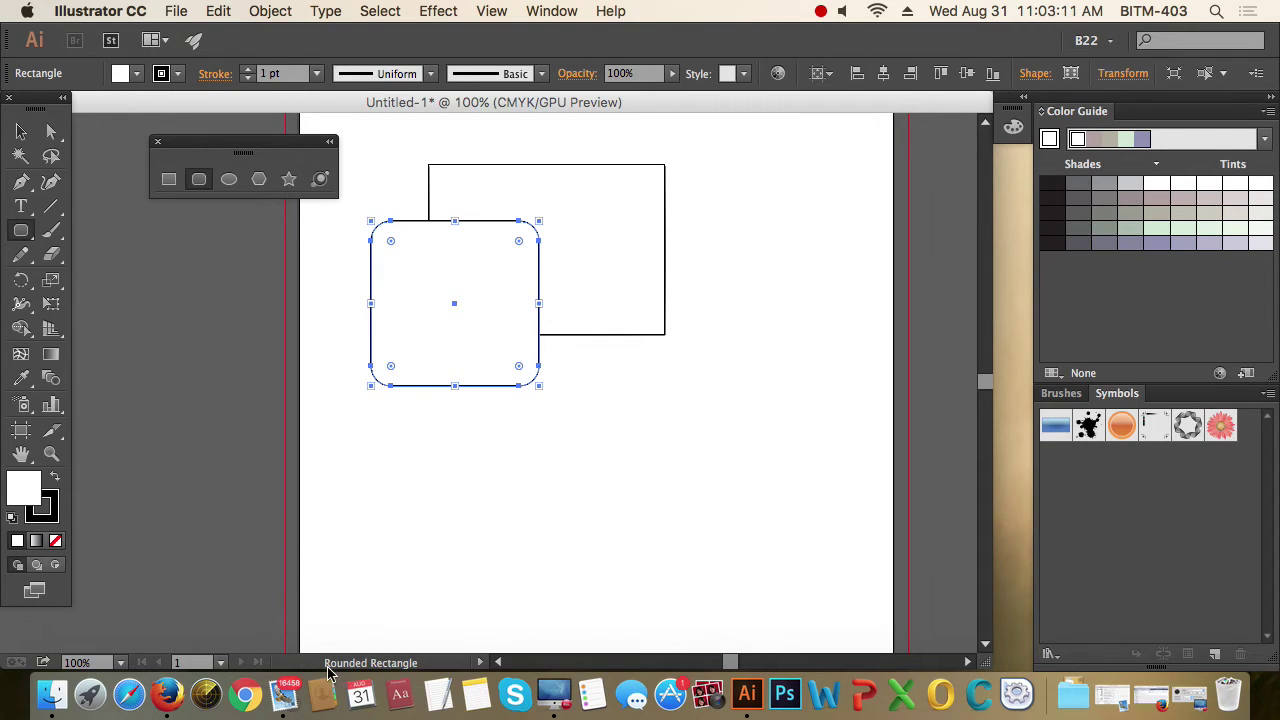
pyautogui.click(170, 181)
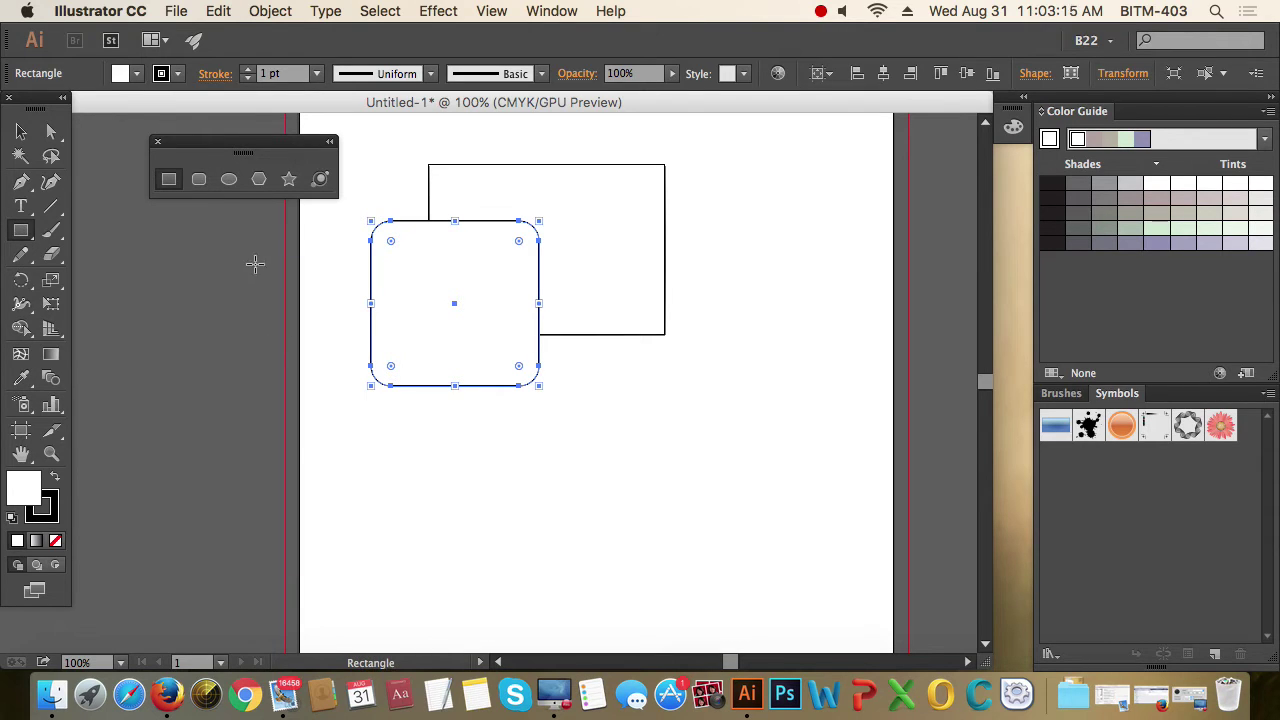
pyautogui.click(199, 179)
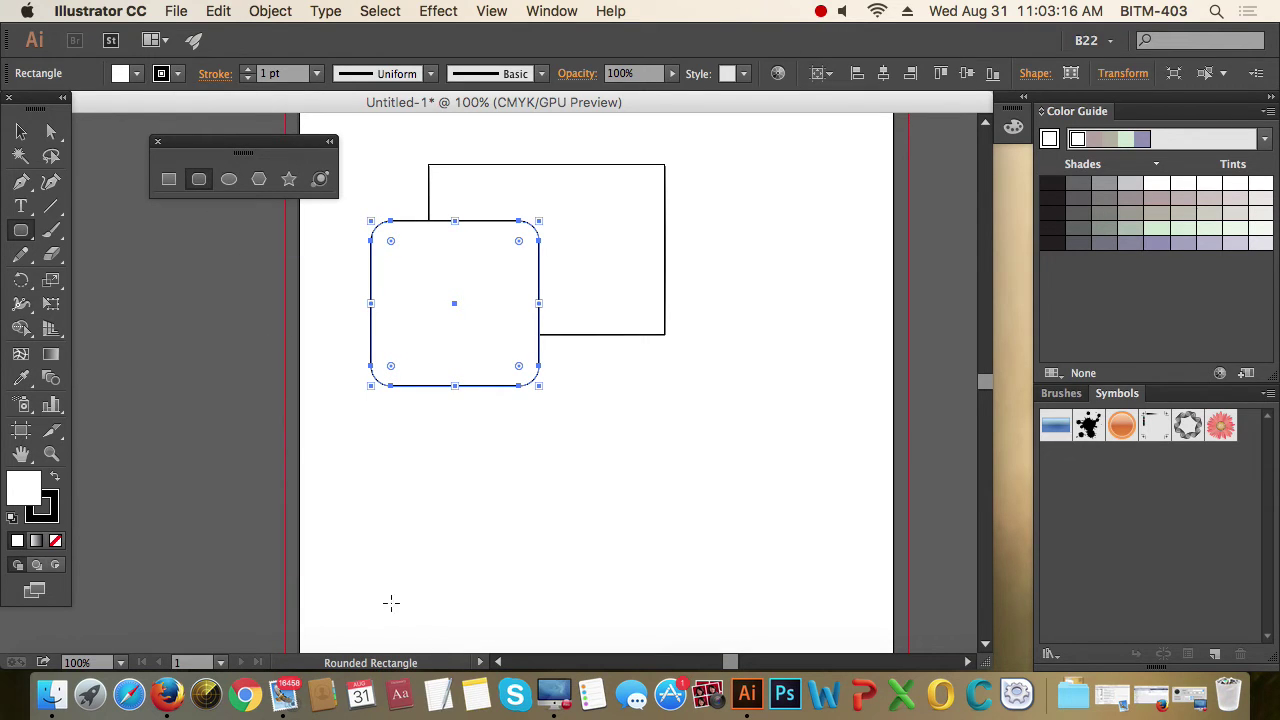
pyautogui.click(229, 179)
pyautogui.click(259, 179)
pyautogui.click(289, 179)
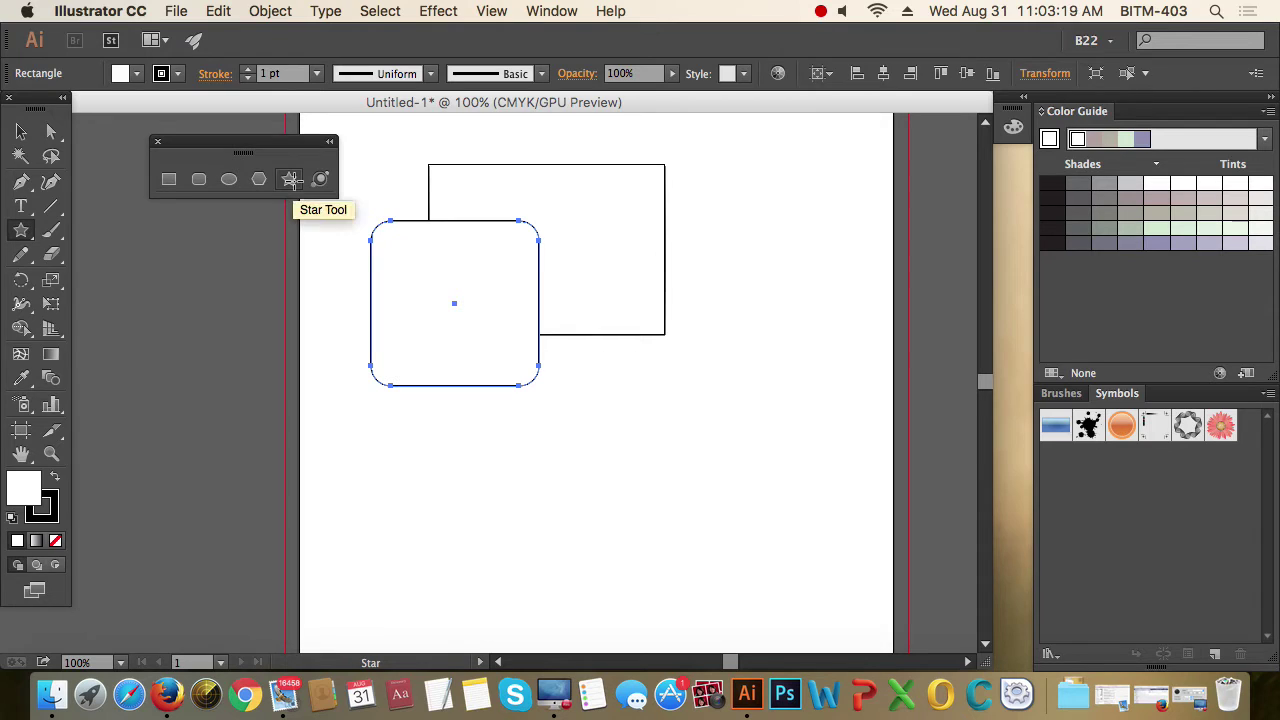
pyautogui.click(169, 179)
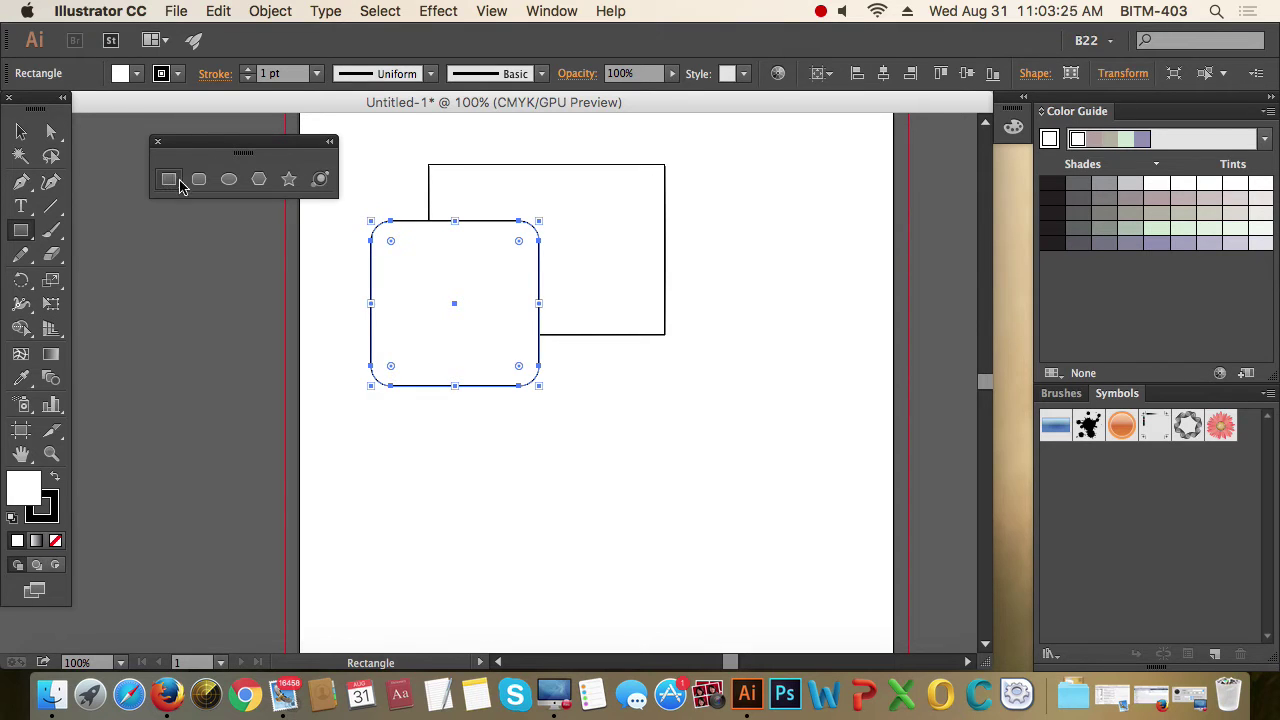
pyautogui.click(259, 179)
pyautogui.moveTo(681, 309); pyautogui.dragTo(760, 386)
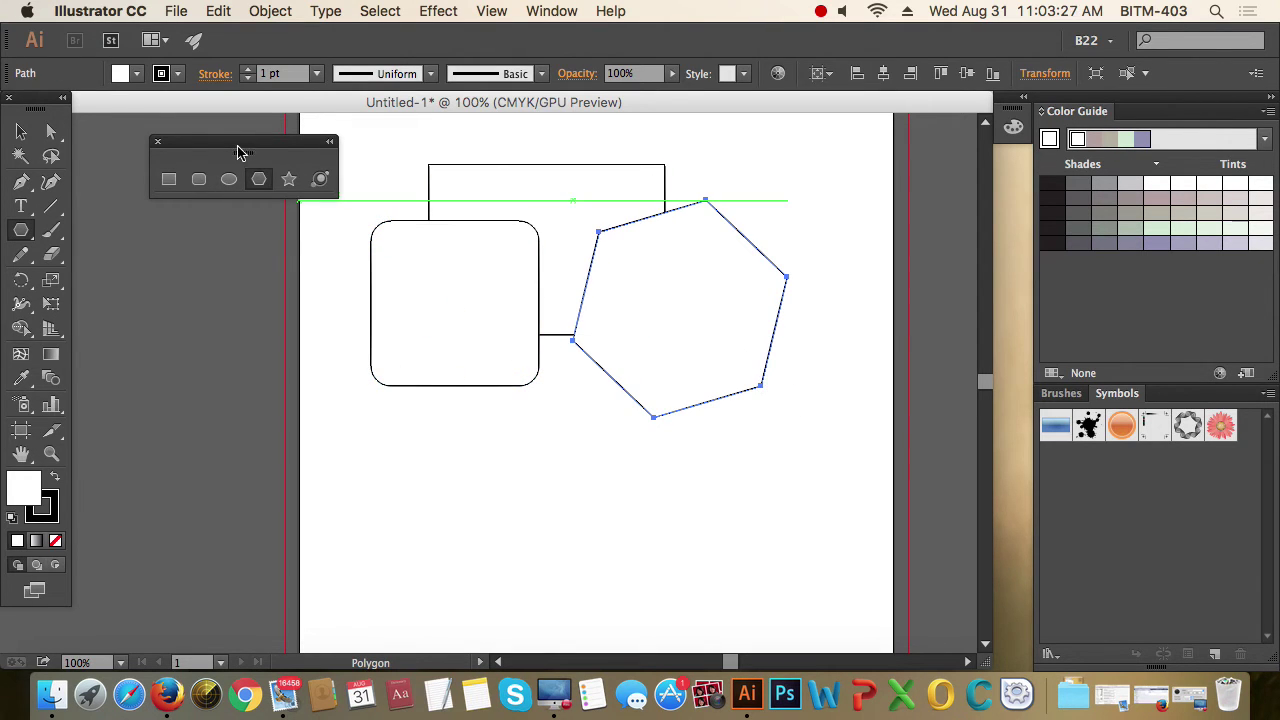
pyautogui.click(289, 179)
pyautogui.moveTo(595, 461); pyautogui.dragTo(661, 500)
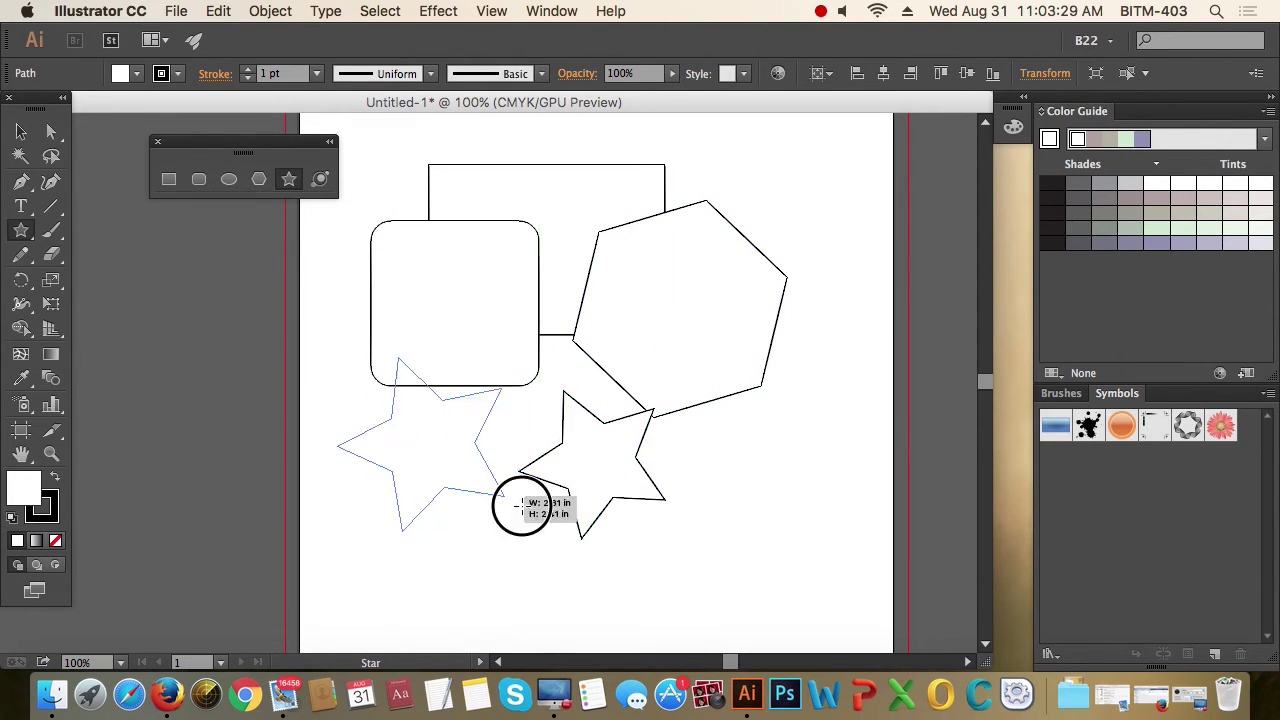
pyautogui.moveTo(425, 450); pyautogui.dragTo(540, 515)
pyautogui.moveTo(307, 295); pyautogui.dragTo(352, 362)
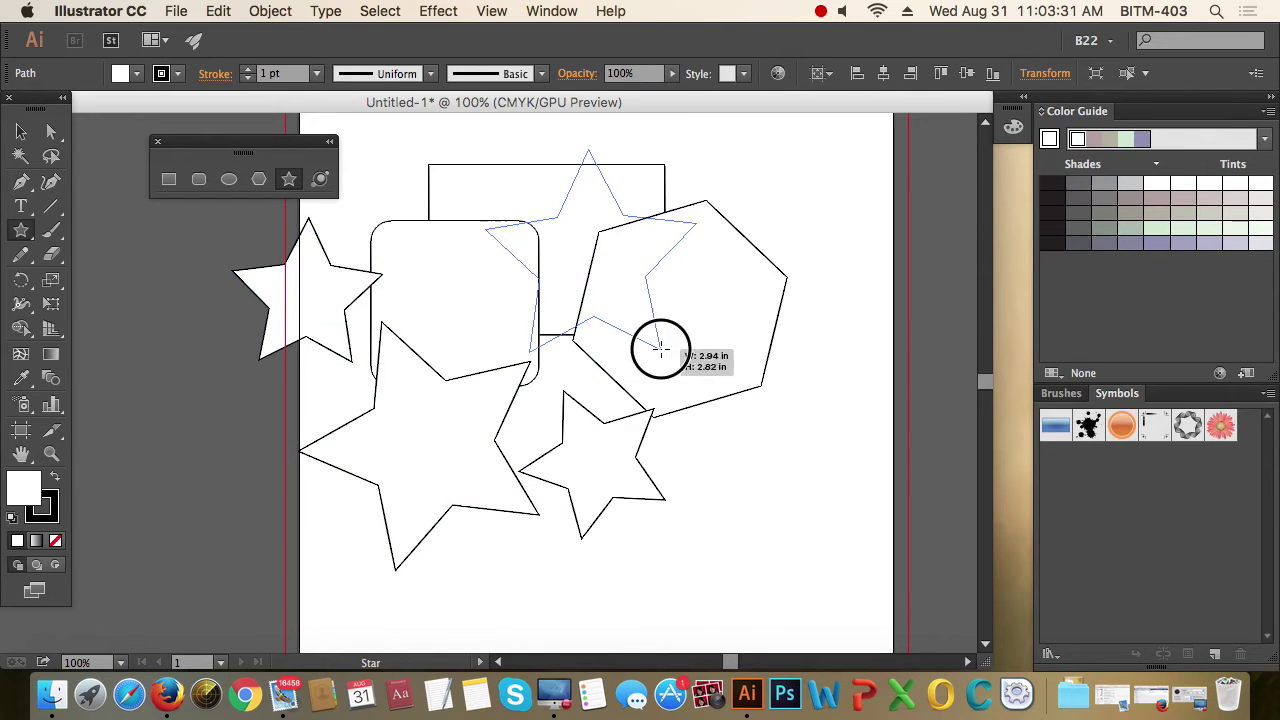
pyautogui.moveTo(590, 258); pyautogui.dragTo(657, 343)
pyautogui.moveTo(778, 385); pyautogui.dragTo(822, 462)
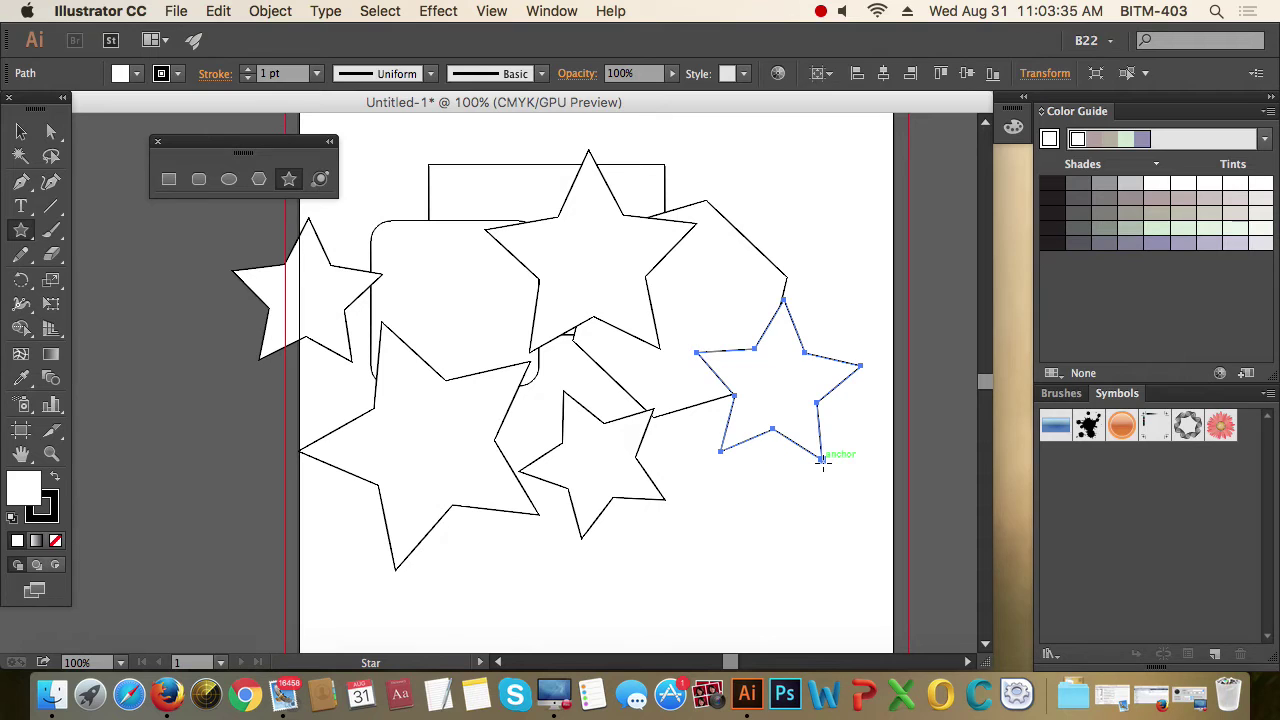
pyautogui.click(169, 179)
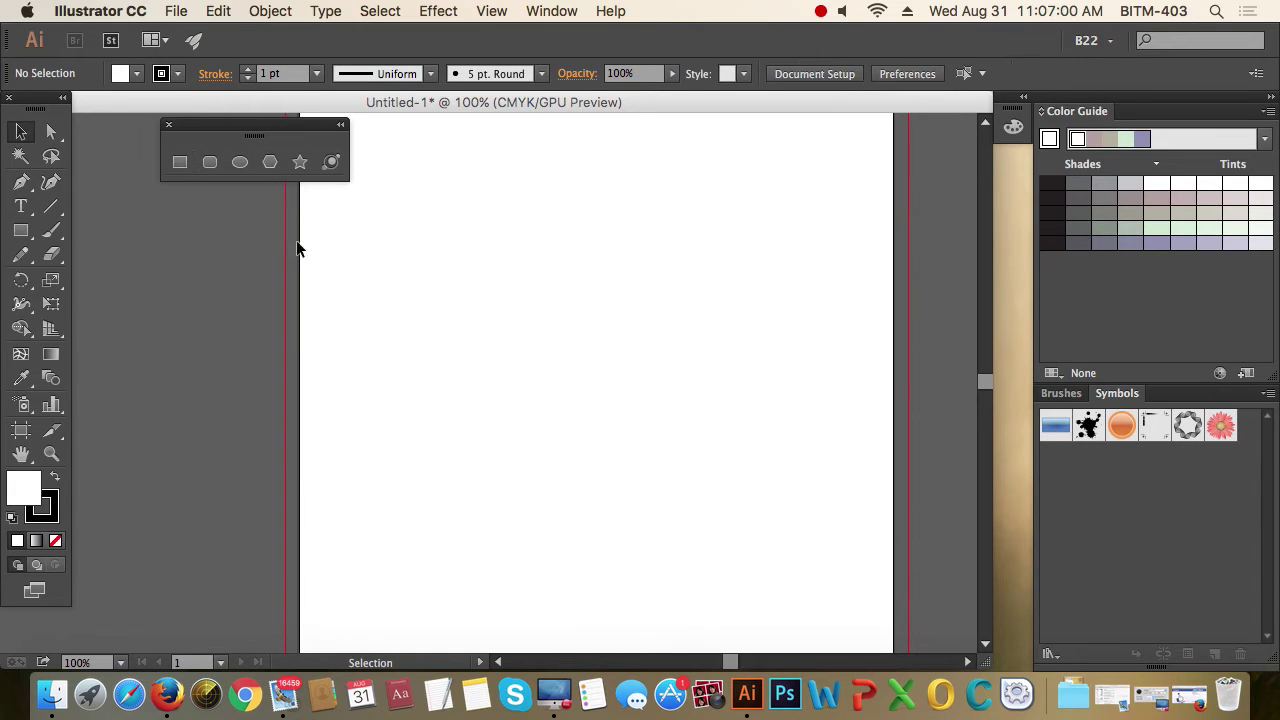
# Drag out a rectangle near the top of the page, then delete it.
pyautogui.click(182, 165)
pyautogui.moveTo(466, 216); pyautogui.dragTo(668, 367)
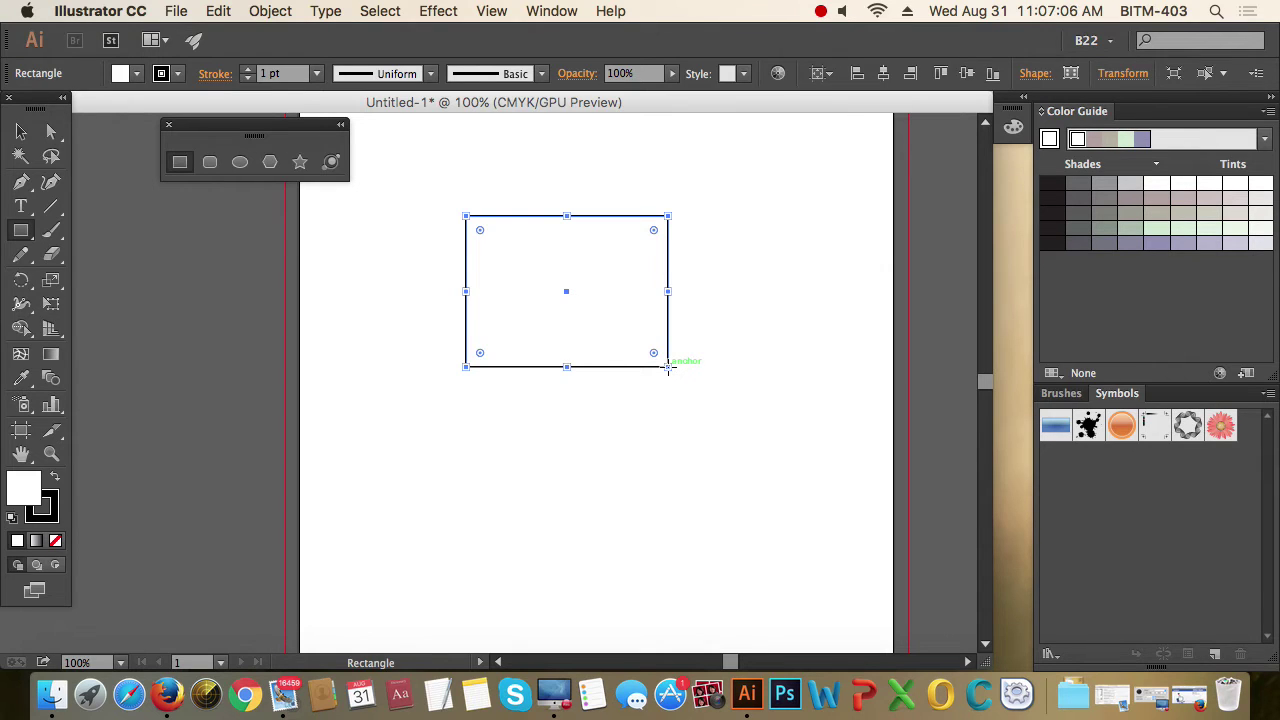
pyautogui.press('Delete')
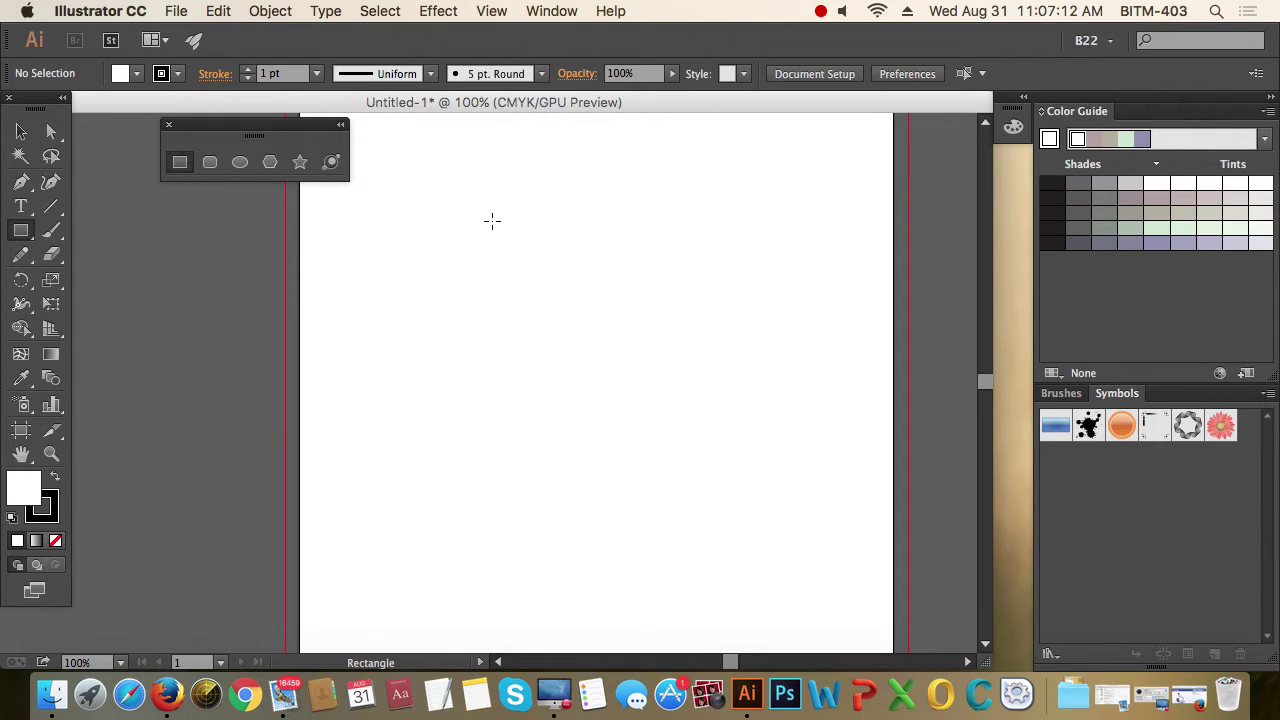
# Create a 3 × 3 in square through the Rectangle dialog, then delete it.
pyautogui.click(515, 278)
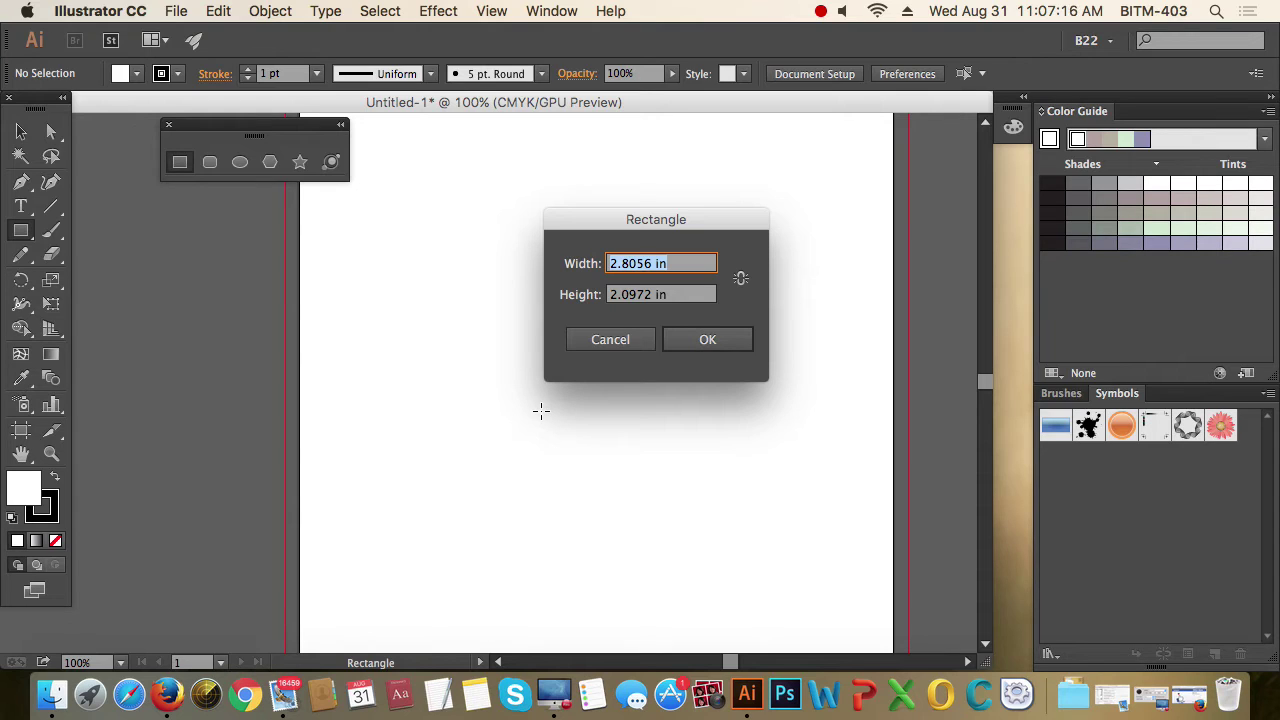
pyautogui.write('3')
pyautogui.press('Tab')
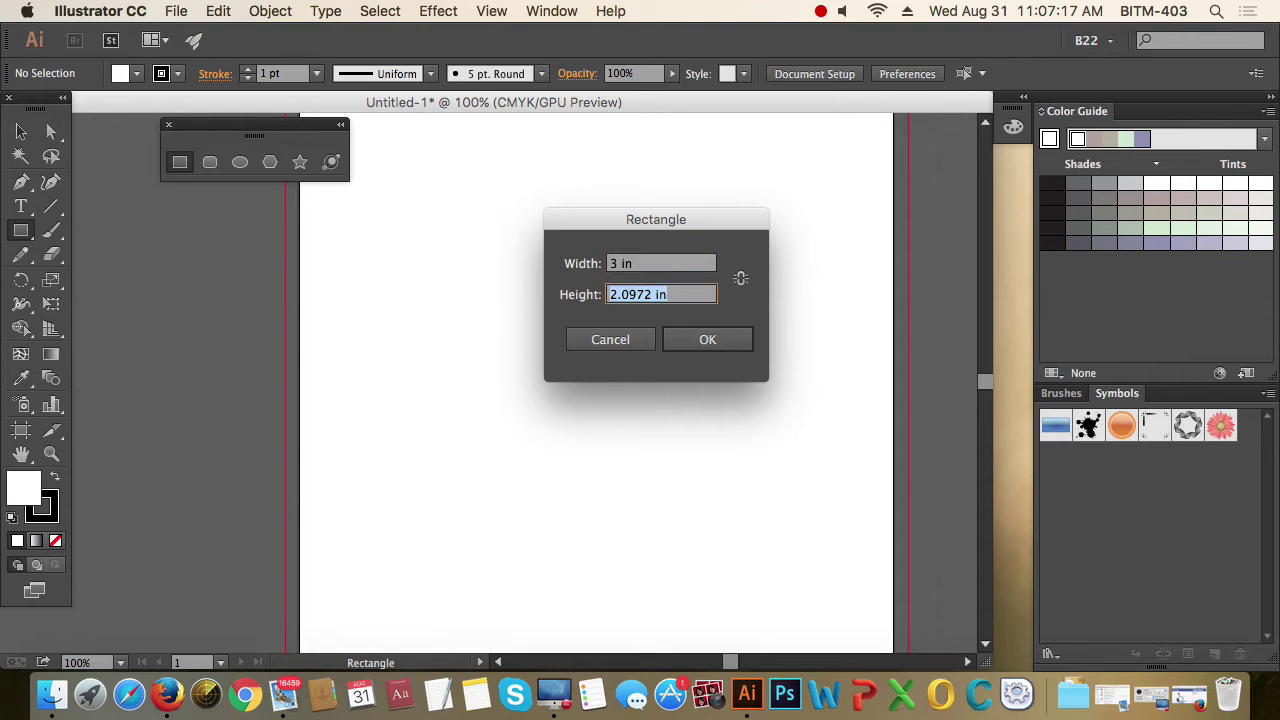
pyautogui.write('3')
pyautogui.press('Tab')
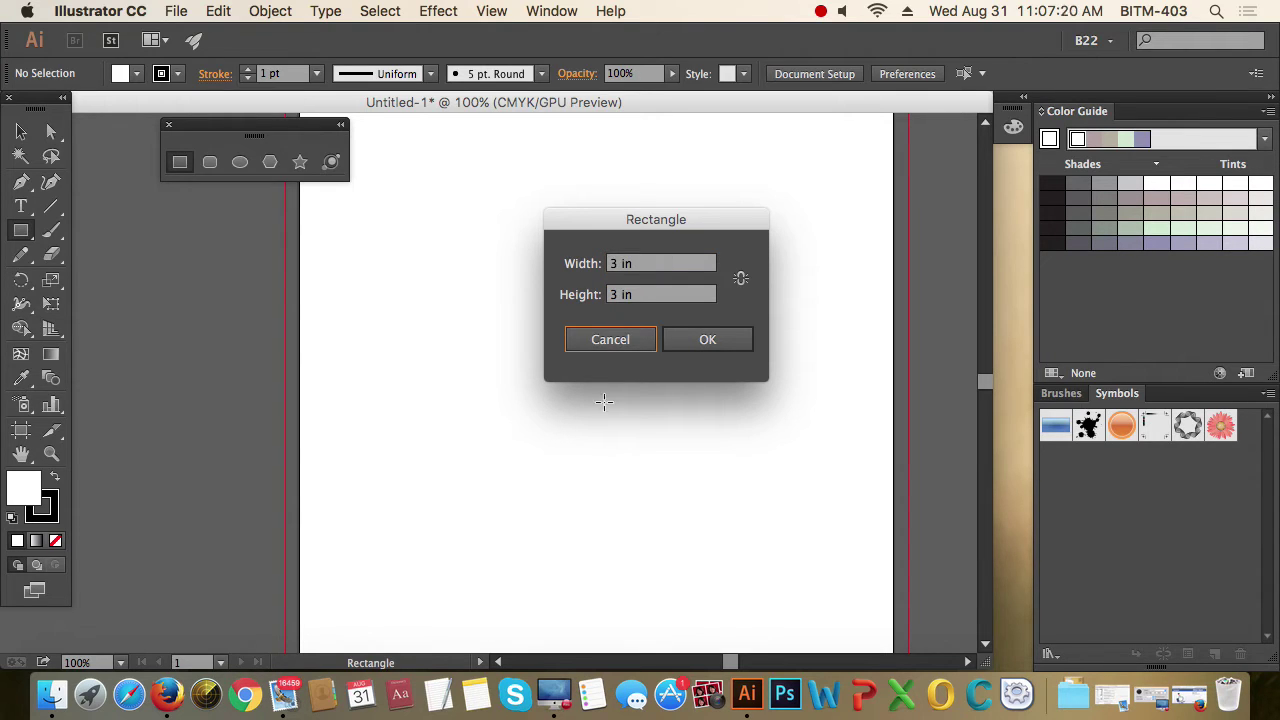
pyautogui.click(712, 341)
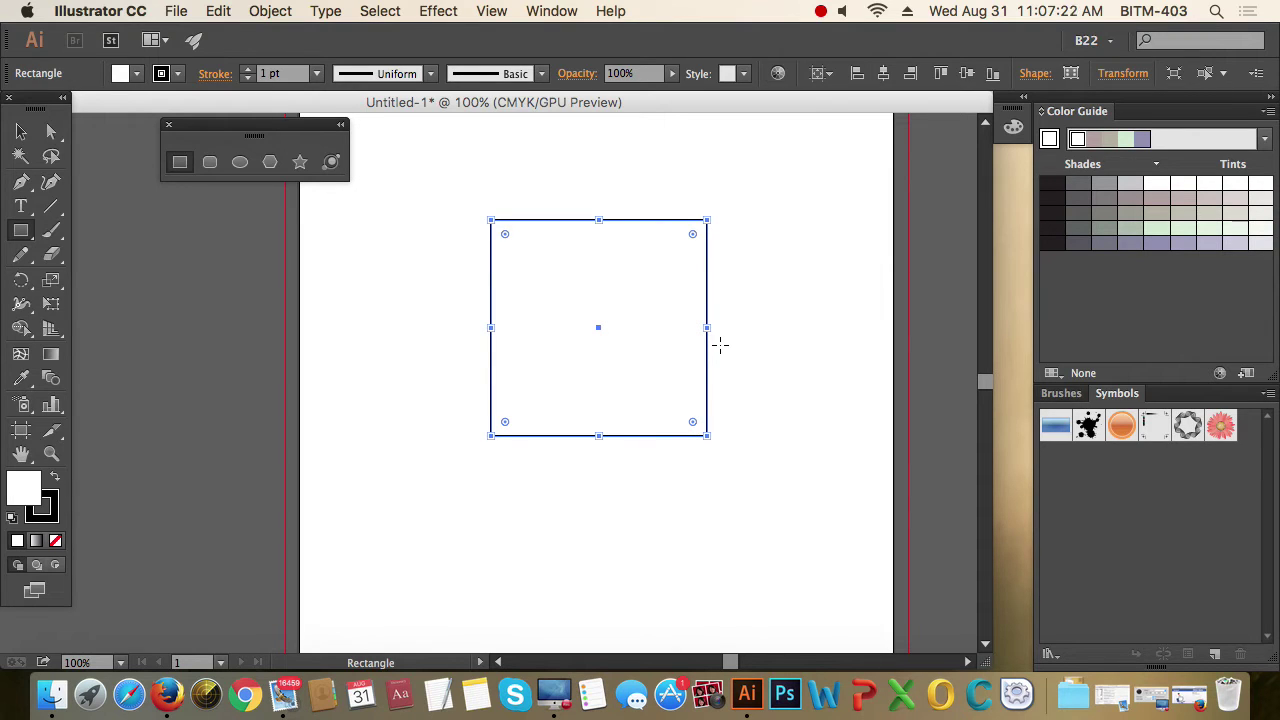
pyautogui.press('Delete')
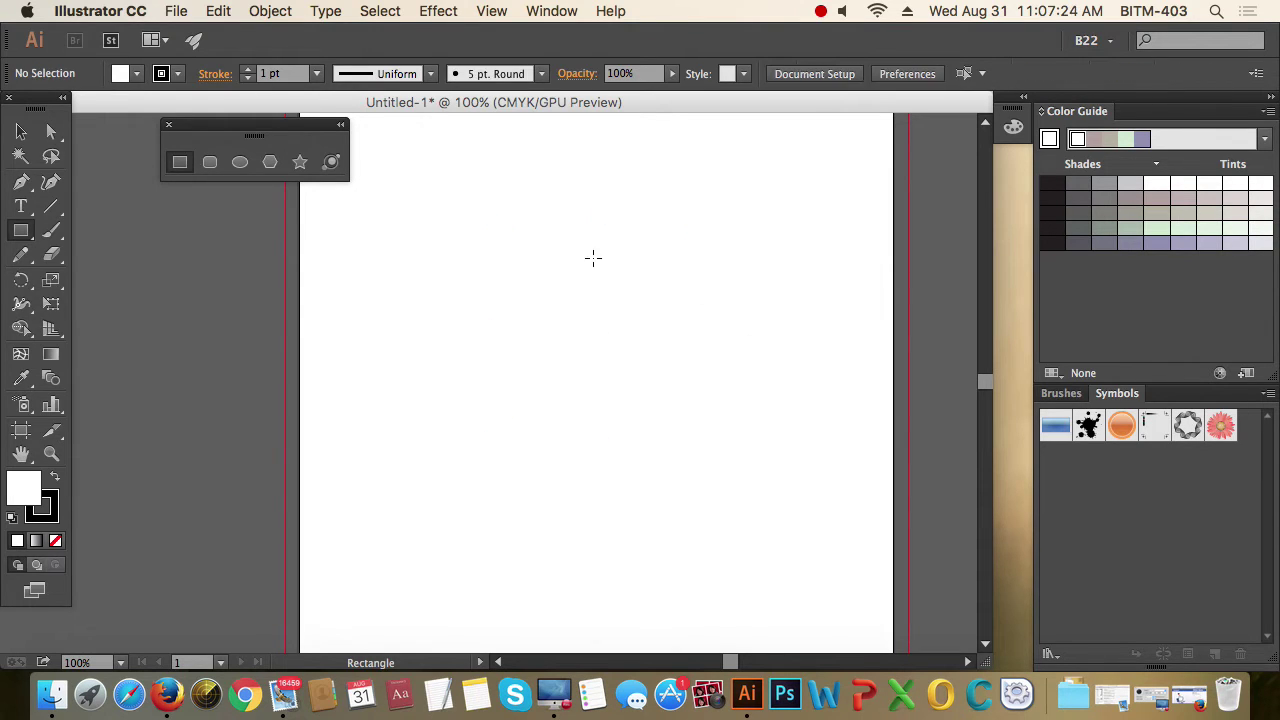
# Create a 4 × 2 in rectangle through the Rectangle dialog, then delete it.
pyautogui.click(454, 253)
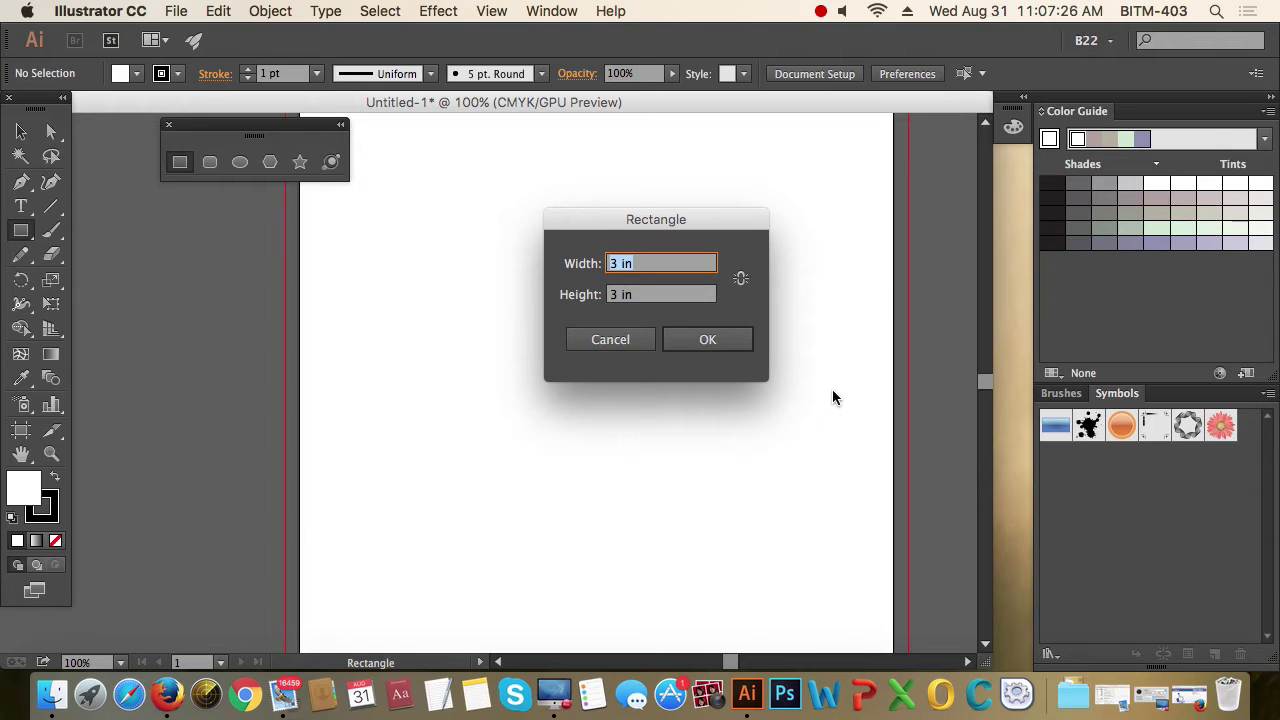
pyautogui.write('4')
pyautogui.press('Tab')
pyautogui.write('12')
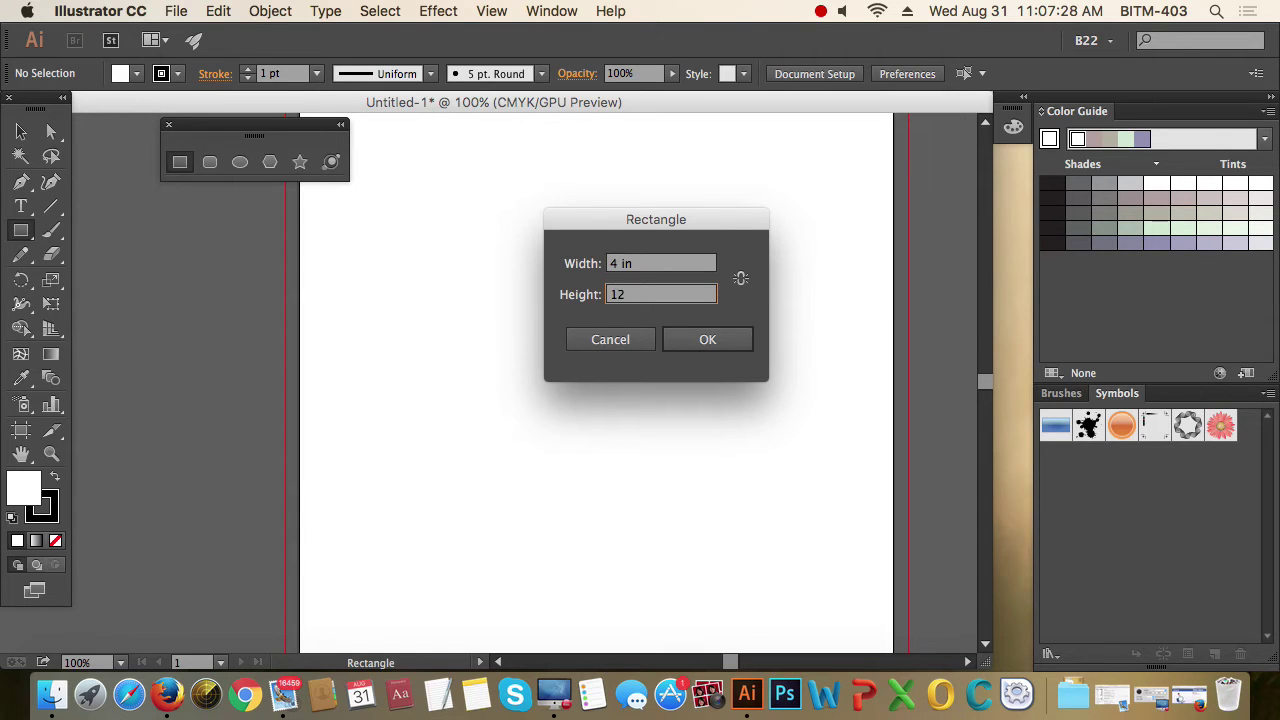
pyautogui.press('BackSpace')
pyautogui.press('BackSpace')
pyautogui.write('2')
pyautogui.click(733, 342)
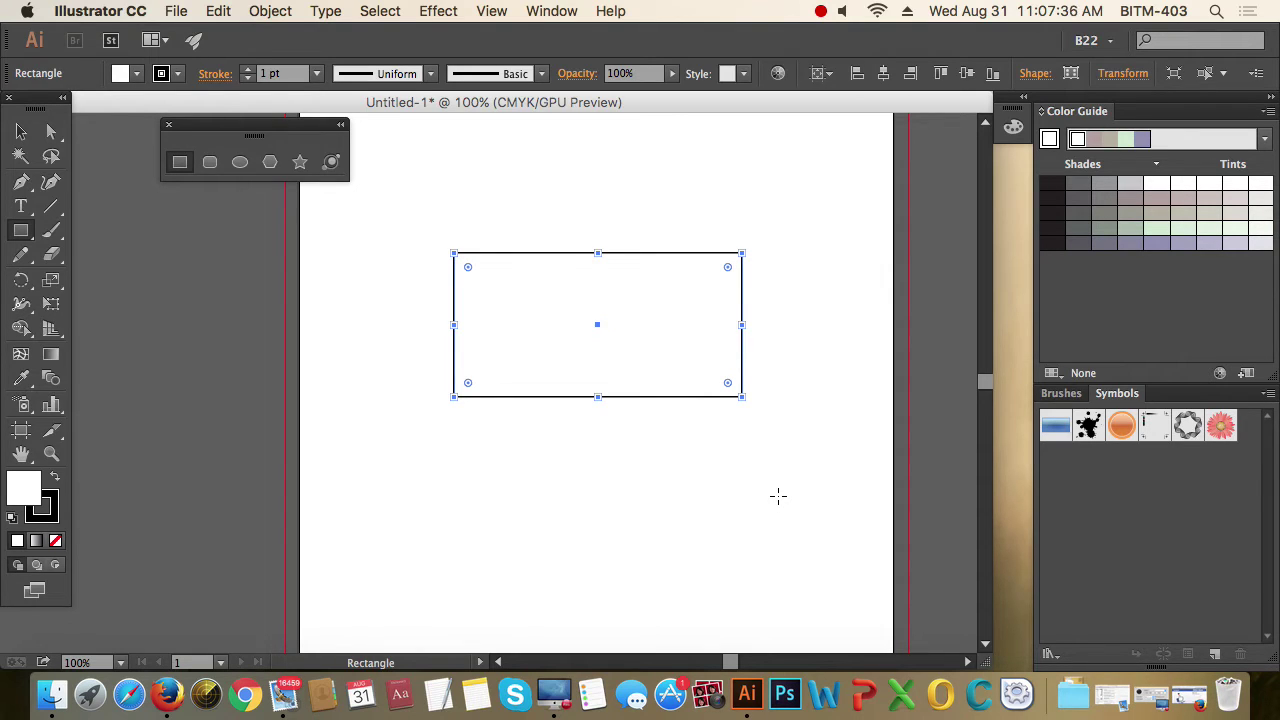
pyautogui.press('Delete')
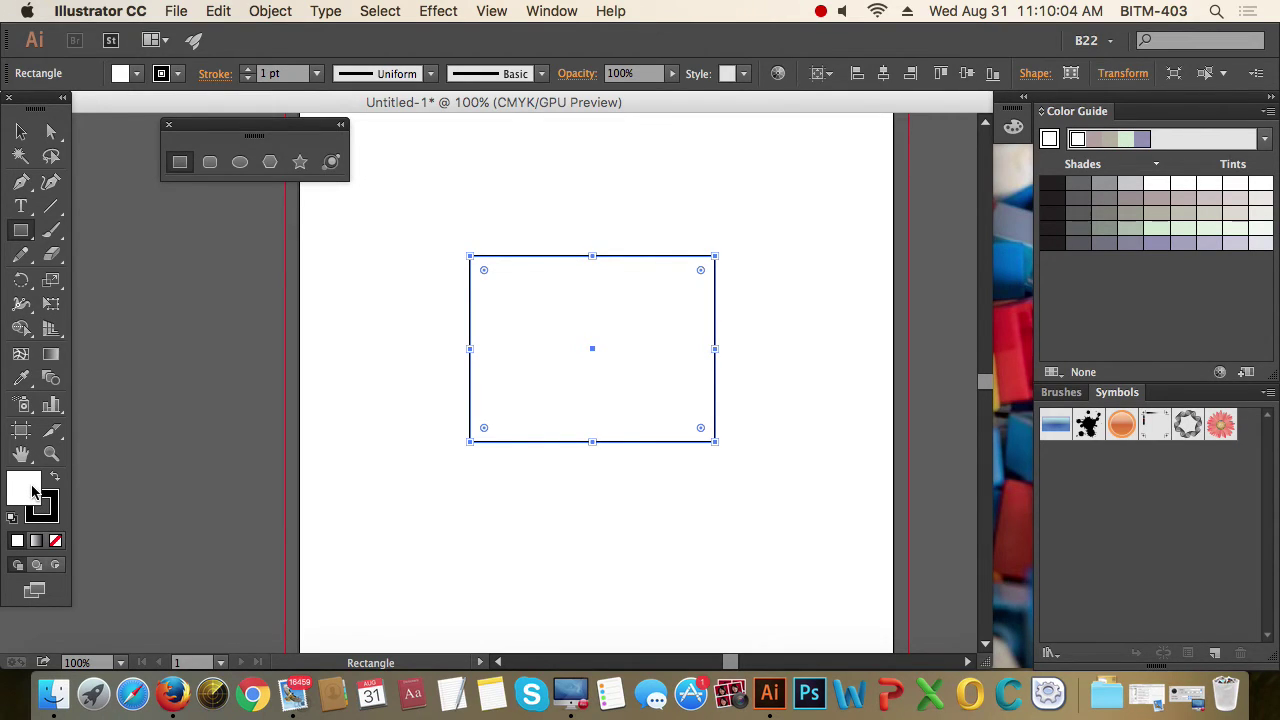
# Try opening the Color panel, dismiss a stray Rectangle dialog, and switch to the Selection tool.
pyautogui.click(560, 12)
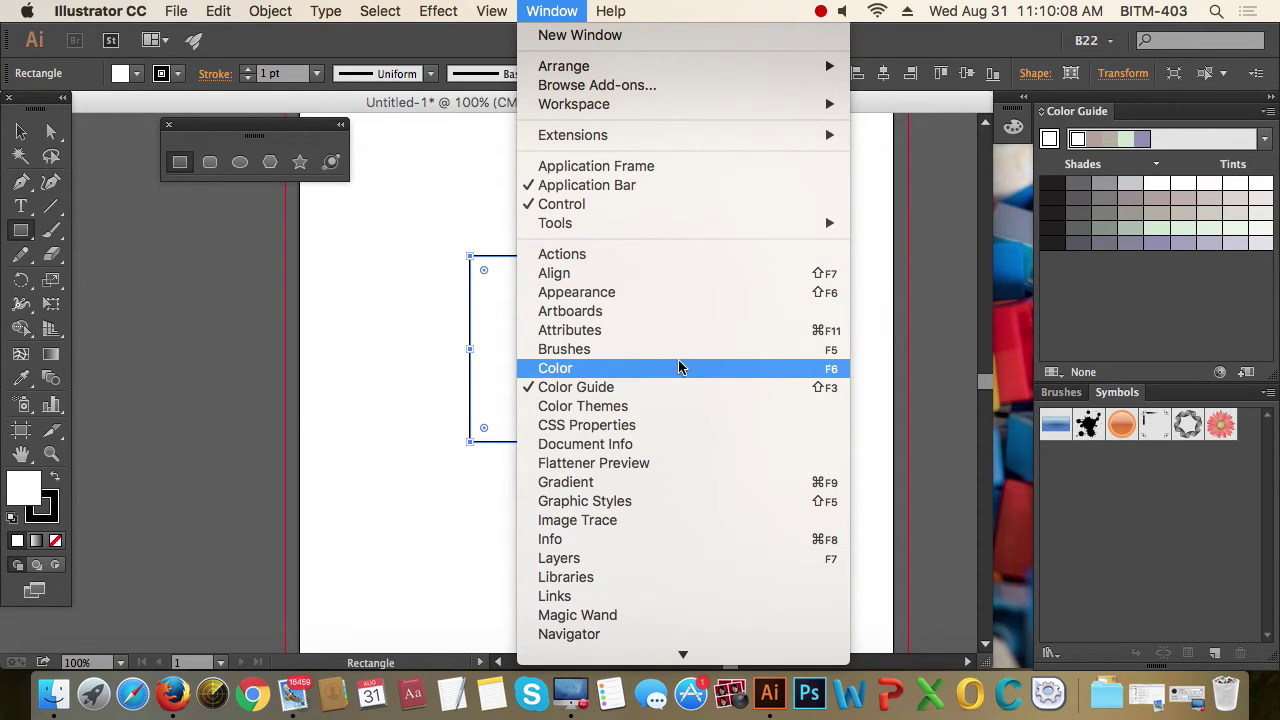
pyautogui.click(834, 376)
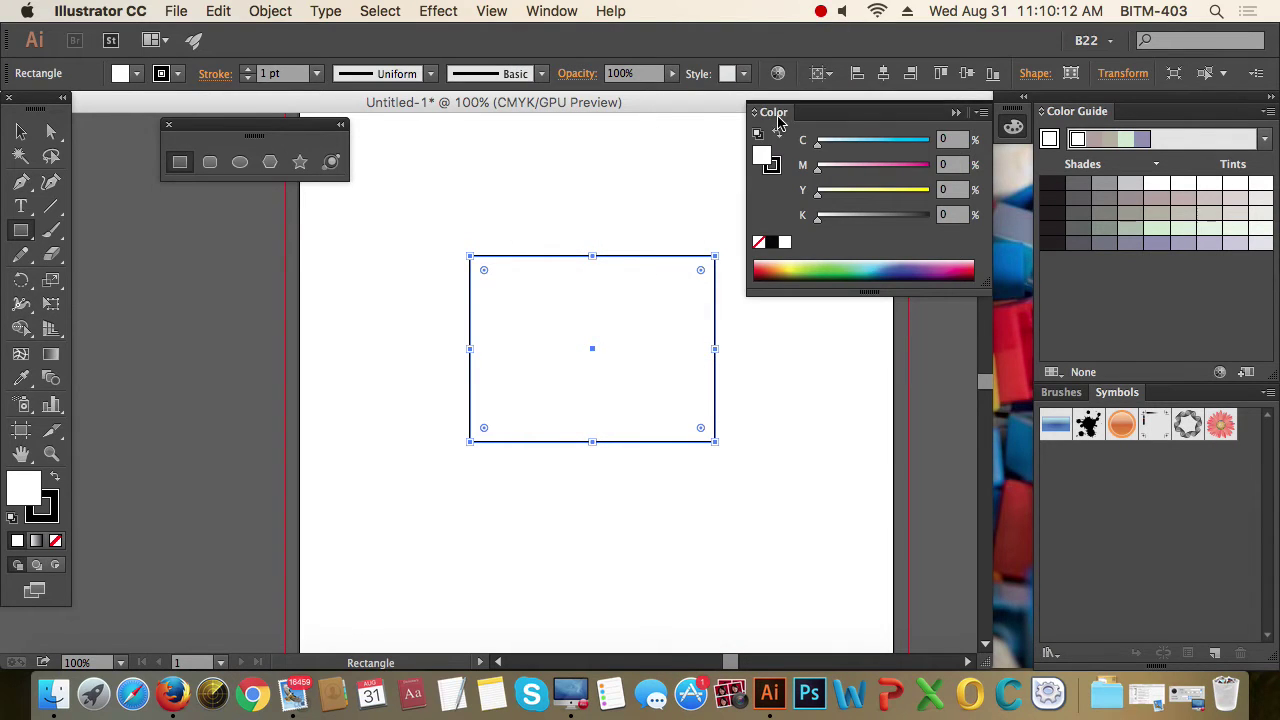
pyautogui.click(776, 114)
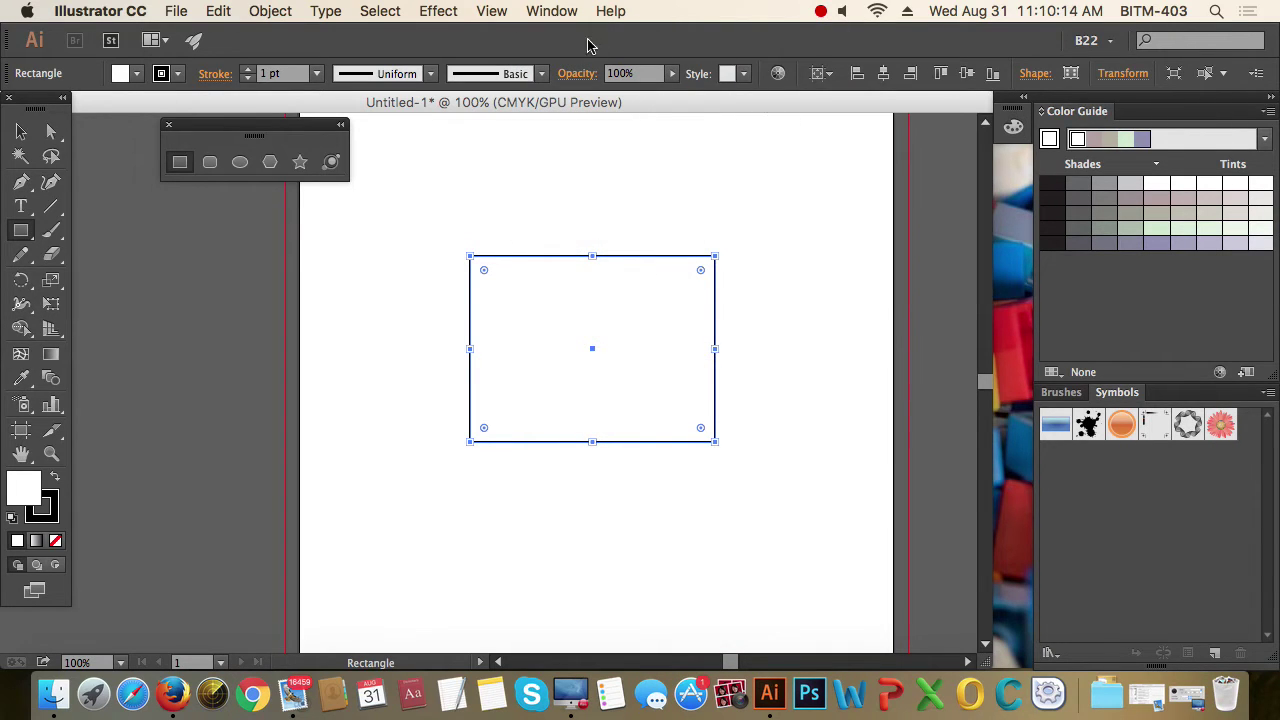
pyautogui.click(550, 11)
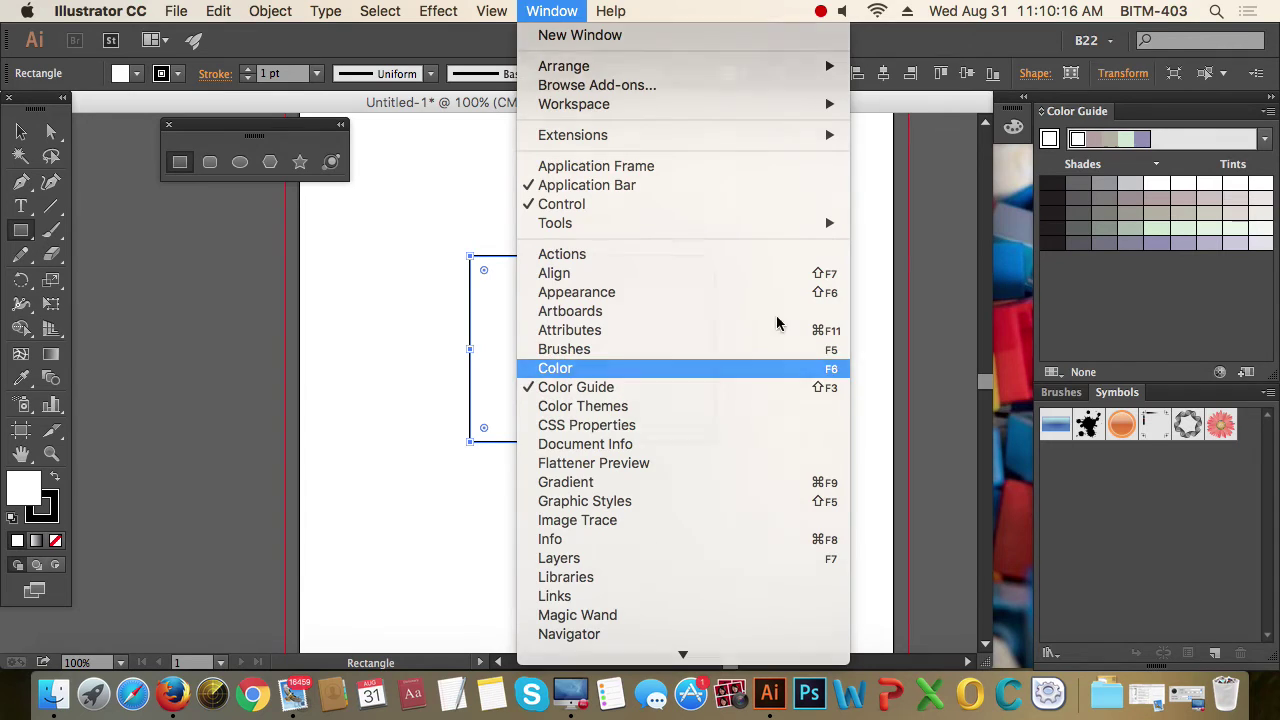
pyautogui.click(631, 368)
pyautogui.click(782, 118)
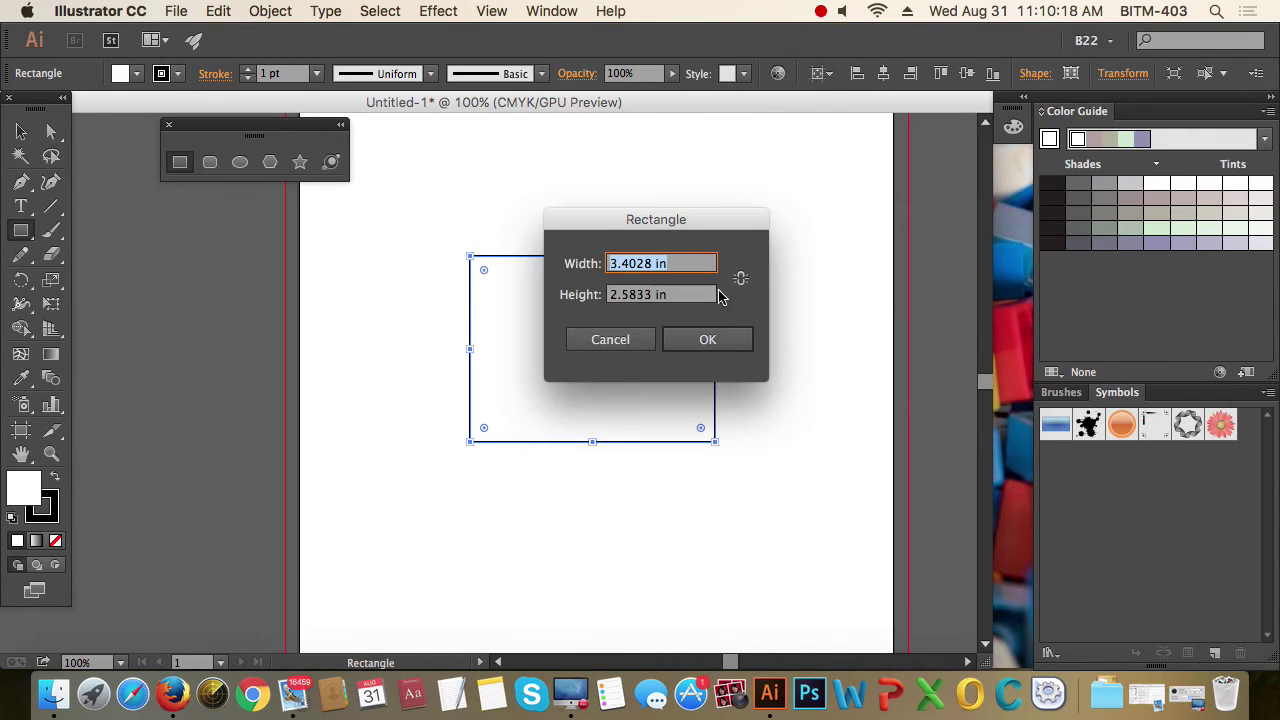
pyautogui.click(622, 340)
pyautogui.press('v')
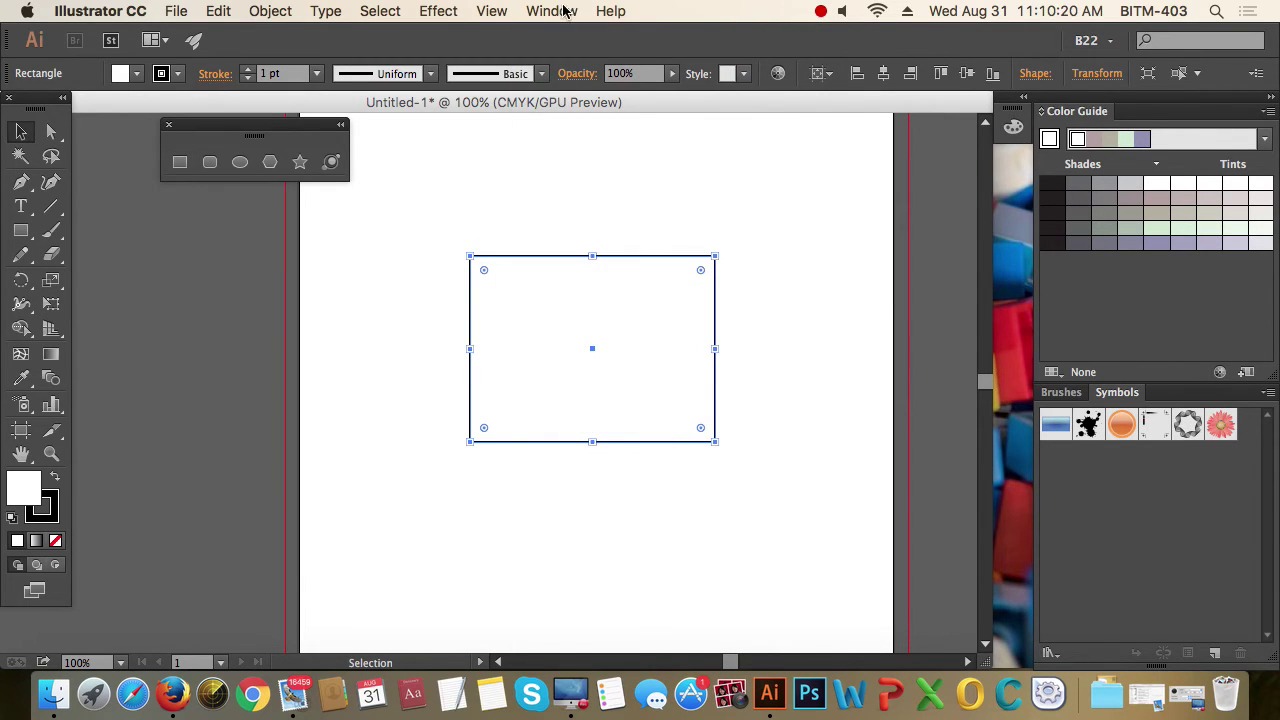
# Open the Color panel, hide its options, and float it beside the rectangle.
pyautogui.click(552, 11)
pyautogui.click(605, 366)
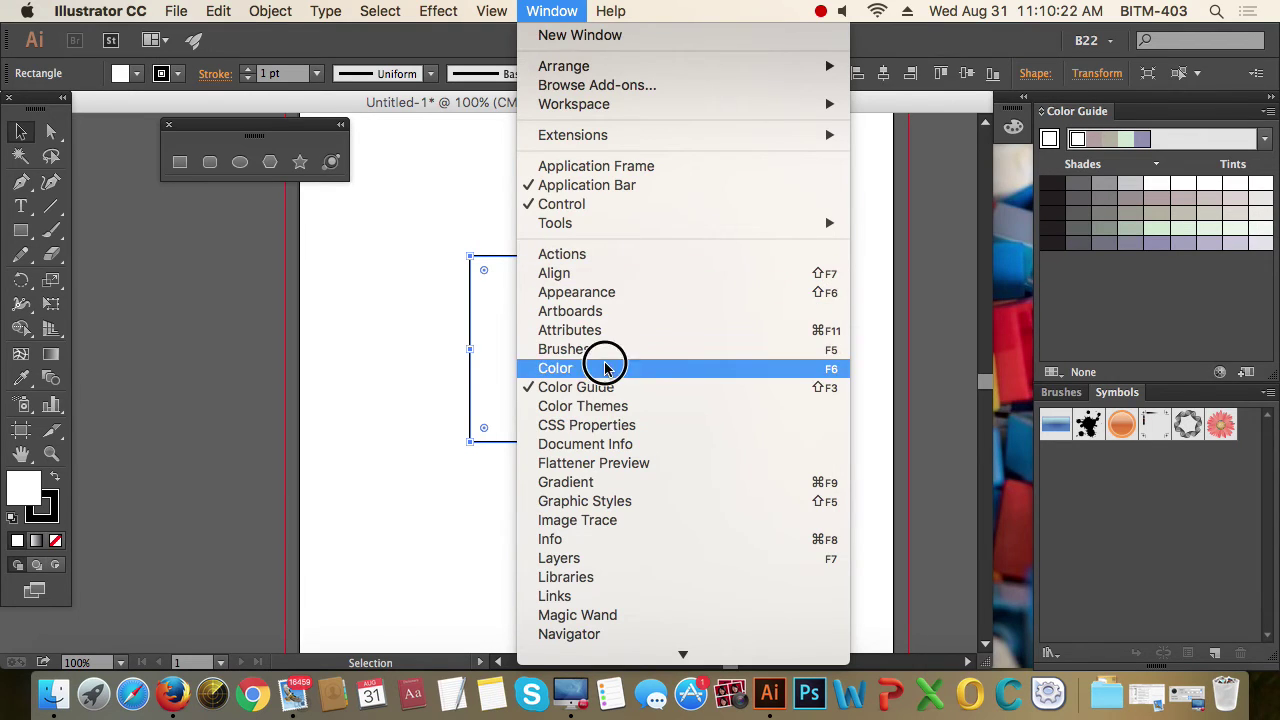
pyautogui.click(980, 112)
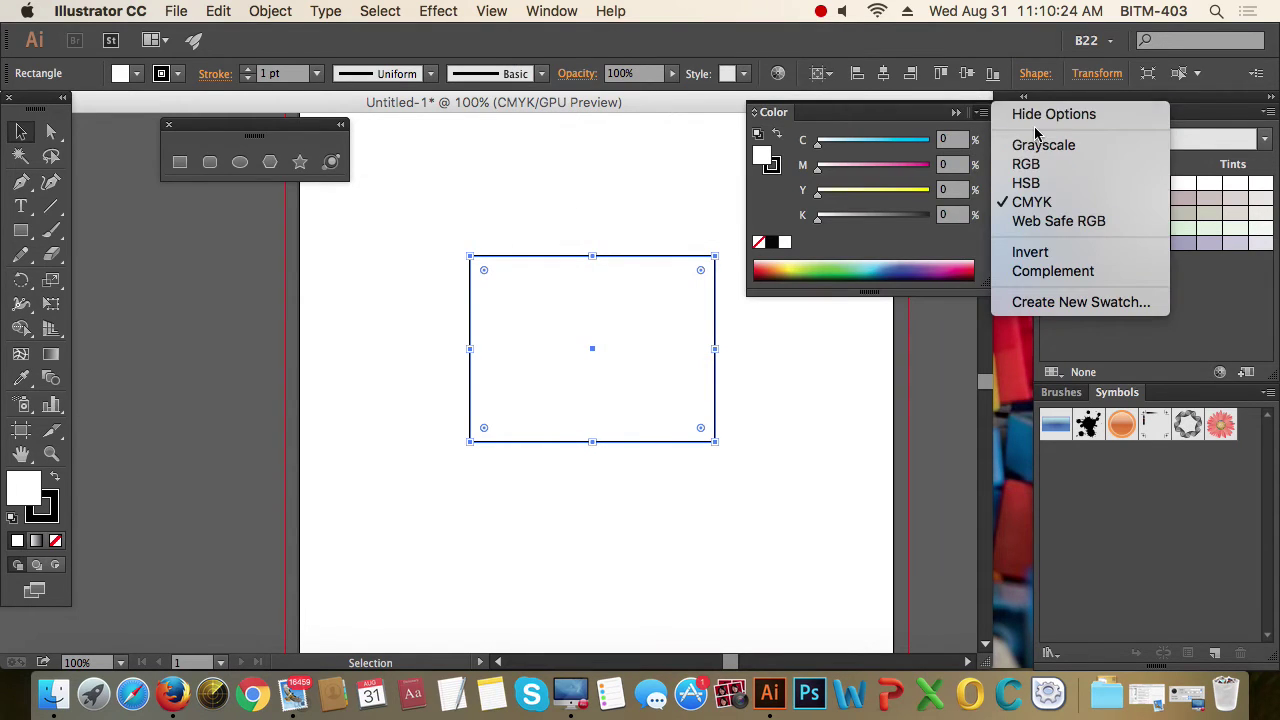
pyautogui.press('Escape')
pyautogui.click(980, 112)
pyautogui.click(1051, 114)
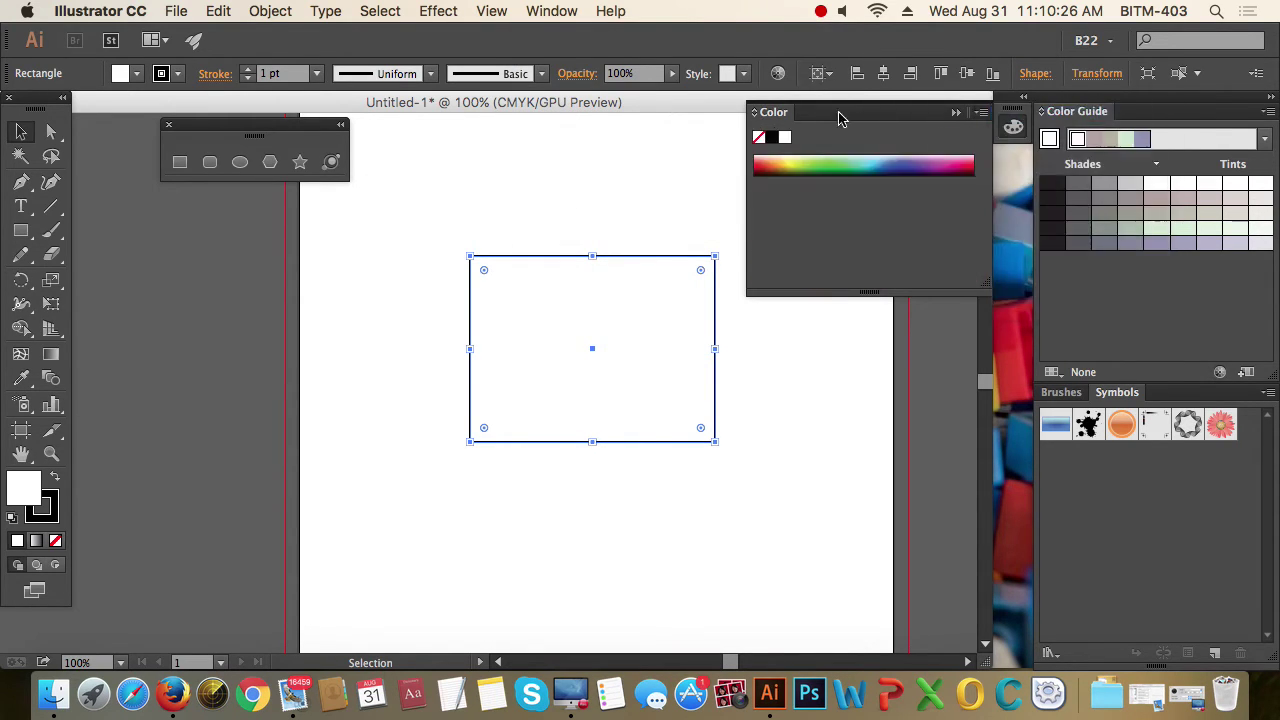
pyautogui.moveTo(779, 118)
pyautogui.mouseDown()
pyautogui.moveTo(791, 283)
pyautogui.moveTo(811, 197)
pyautogui.mouseUp()
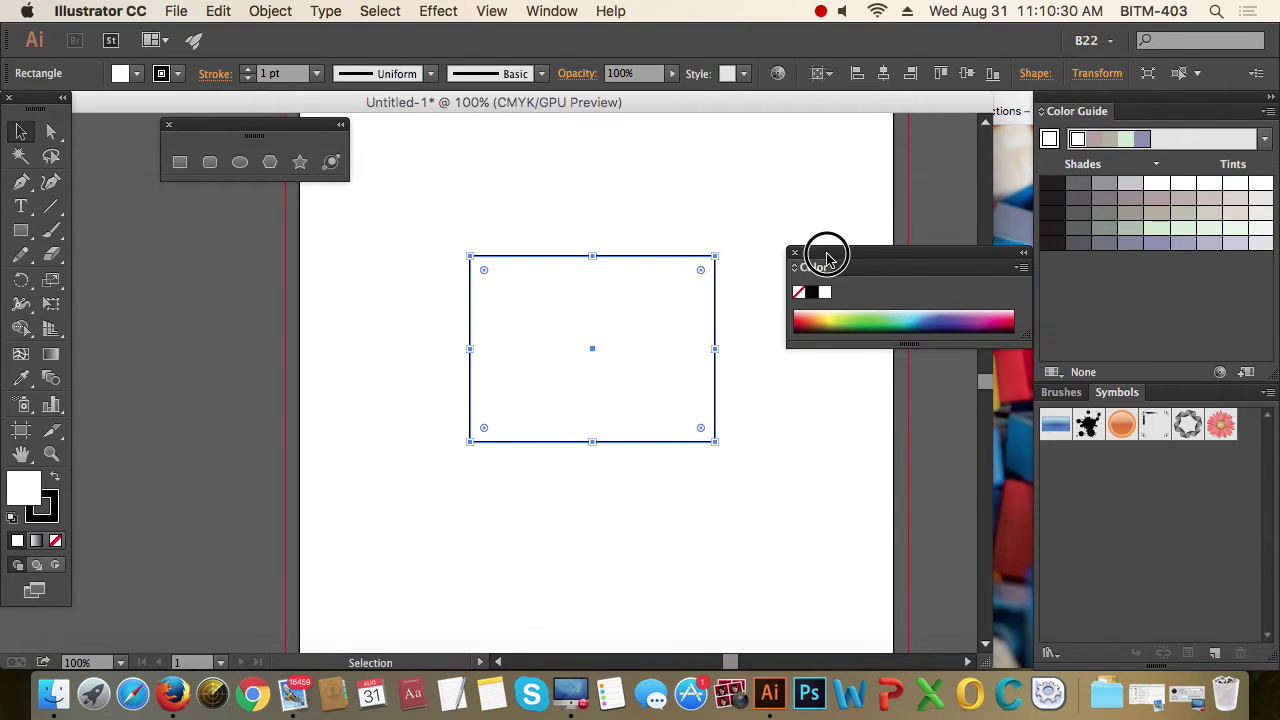
pyautogui.click(997, 205)
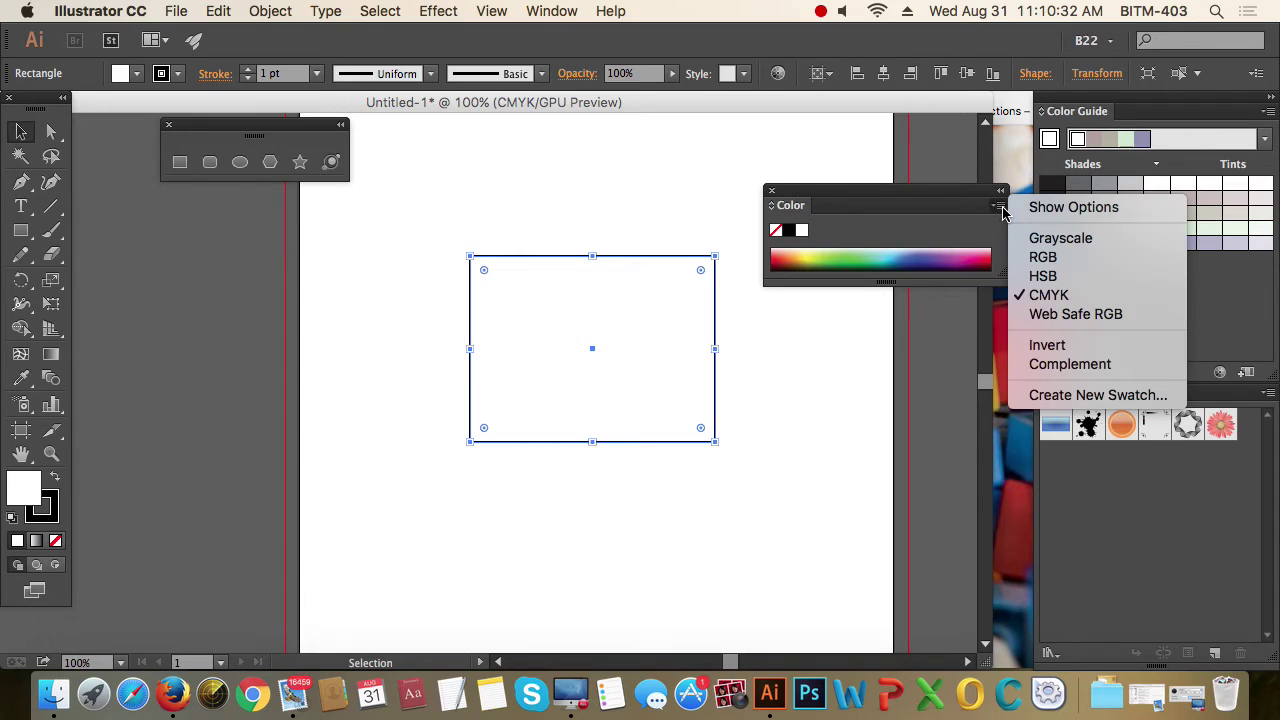
# Show the Color panel's CMYK sliders and set the rectangle's fill to deep blue (C100 M100).
pyautogui.click(1076, 208)
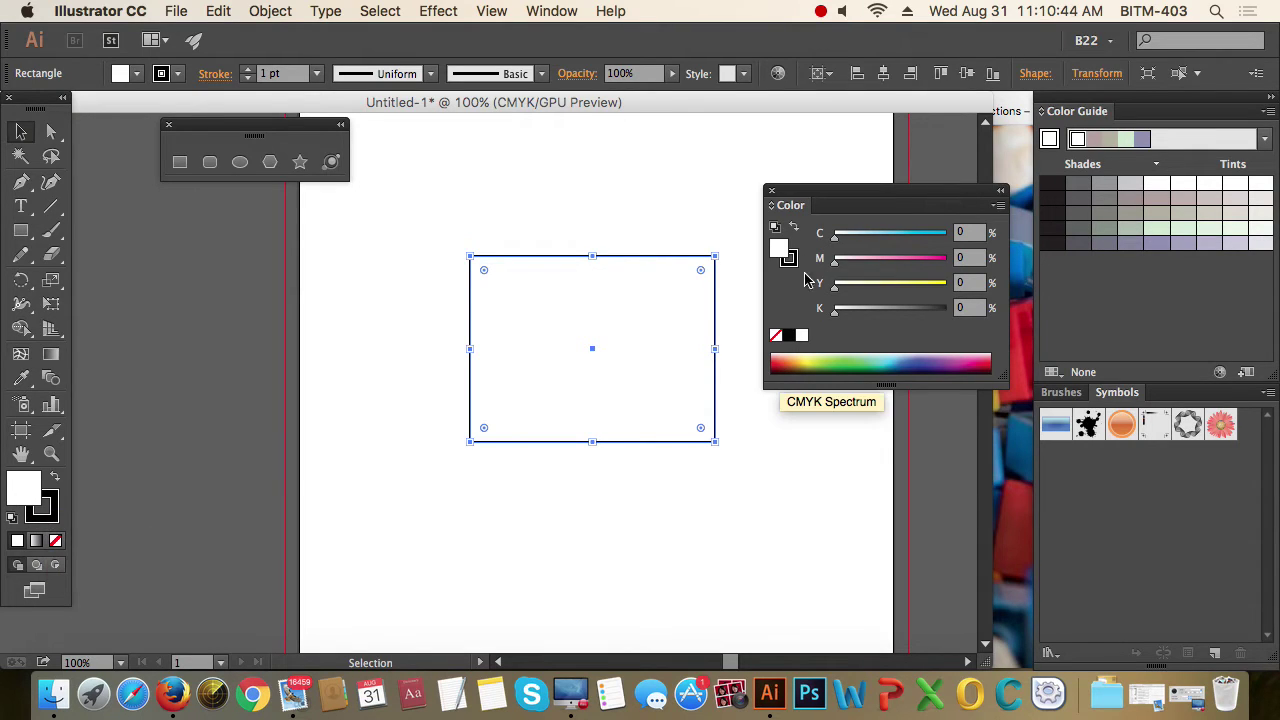
pyautogui.click(52, 514)
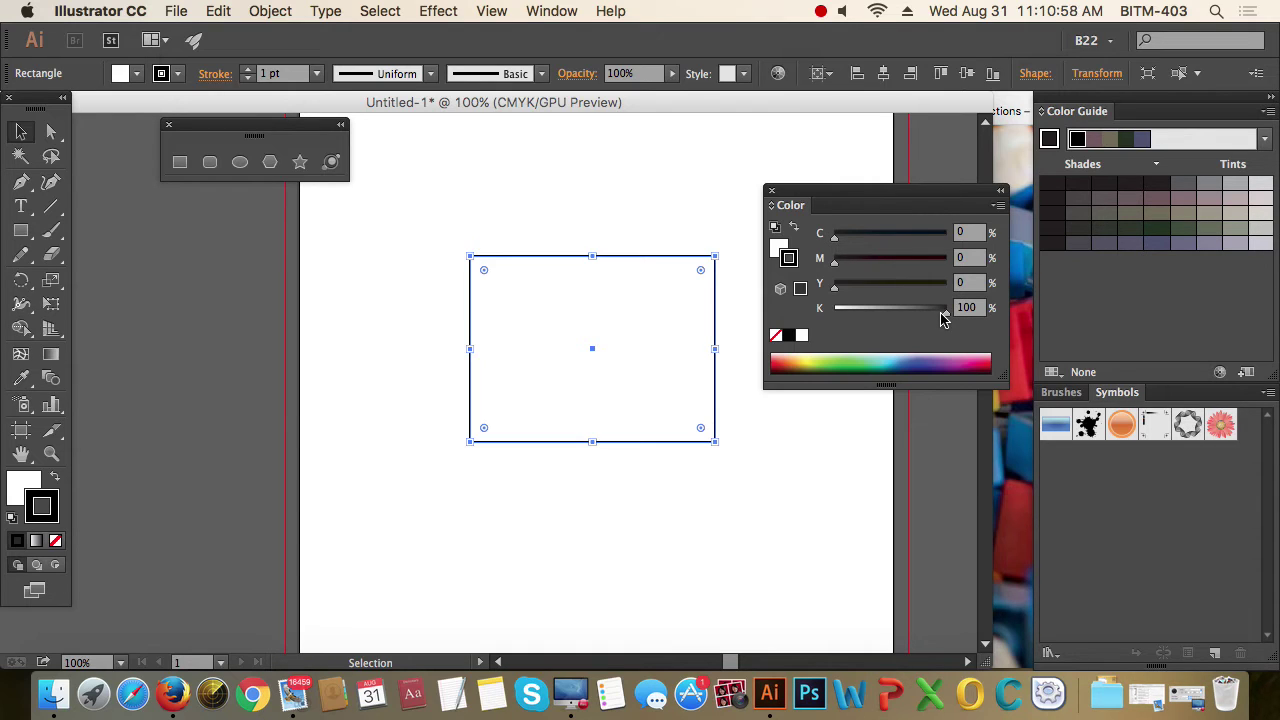
pyautogui.press('x')
pyautogui.press('x')
pyautogui.press('x')
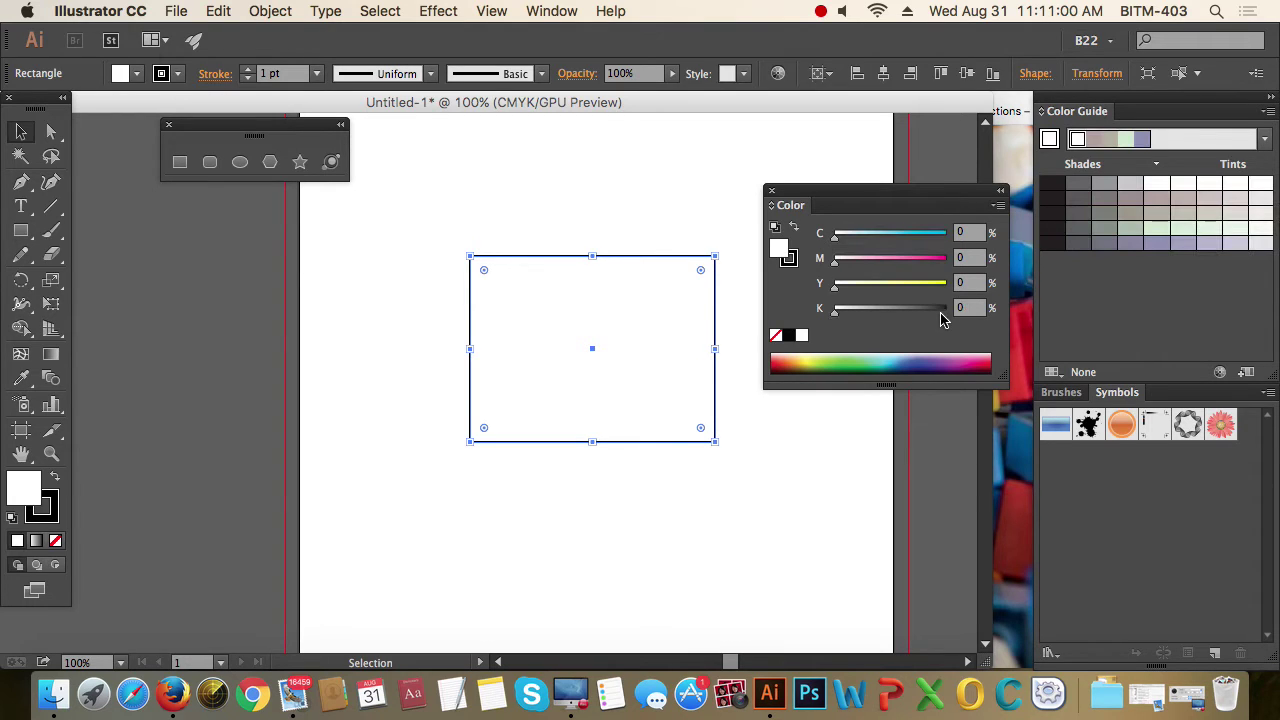
pyautogui.press('x')
pyautogui.press('x')
pyautogui.press('x')
pyautogui.press('x')
pyautogui.press('x')
pyautogui.press('x')
pyautogui.press('x')
pyautogui.press('x')
pyautogui.press('x')
pyautogui.press('x')
pyautogui.press('x')
pyautogui.press('x')
pyautogui.press('x')
pyautogui.press('x')
pyautogui.press('x')
pyautogui.press('x')
pyautogui.press('x')
pyautogui.press('x')
pyautogui.moveTo(912, 260); pyautogui.dragTo(1010, 250)
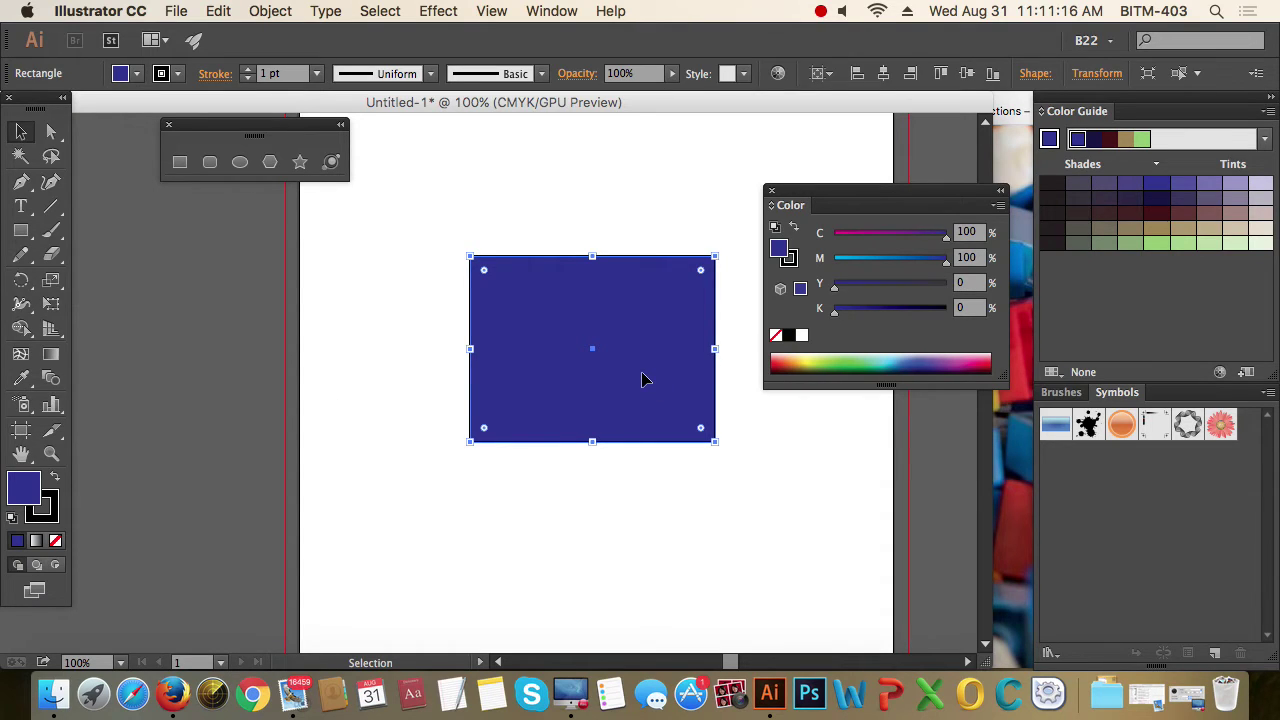
# Set the rectangle's outline colour to red (M100 Y100).
pyautogui.press('x')
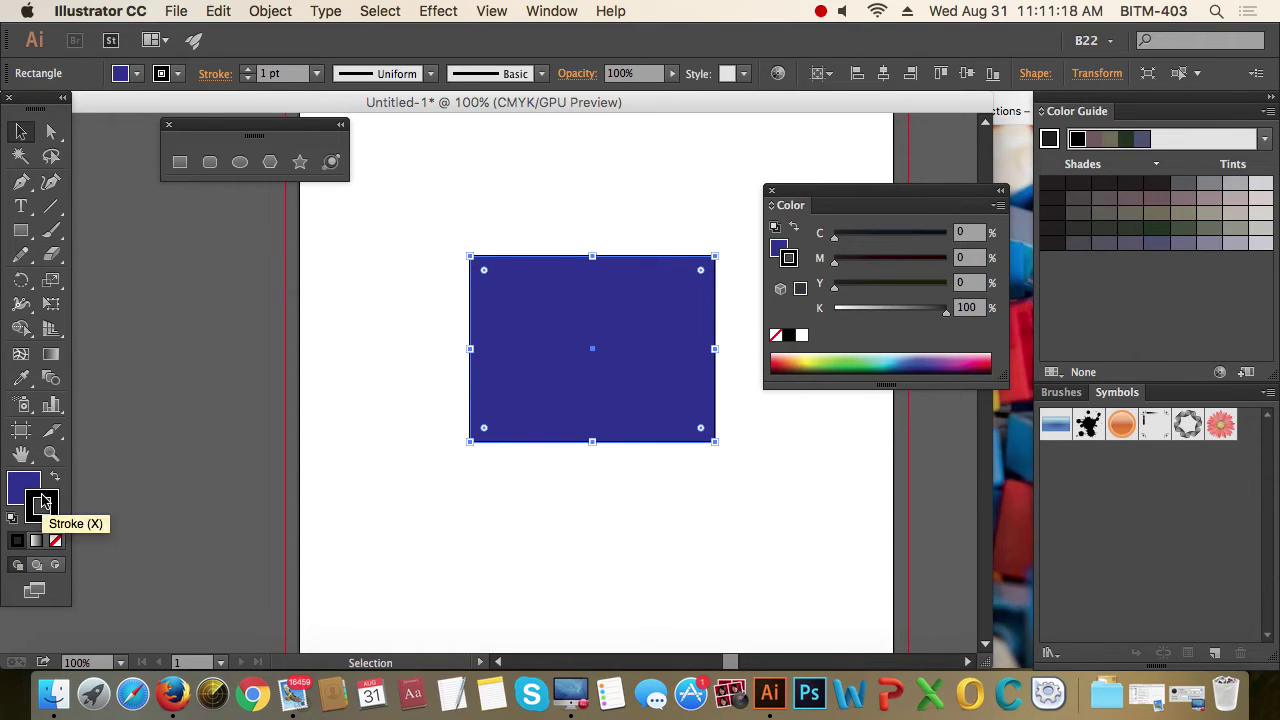
pyautogui.moveTo(944, 311); pyautogui.dragTo(786, 308)
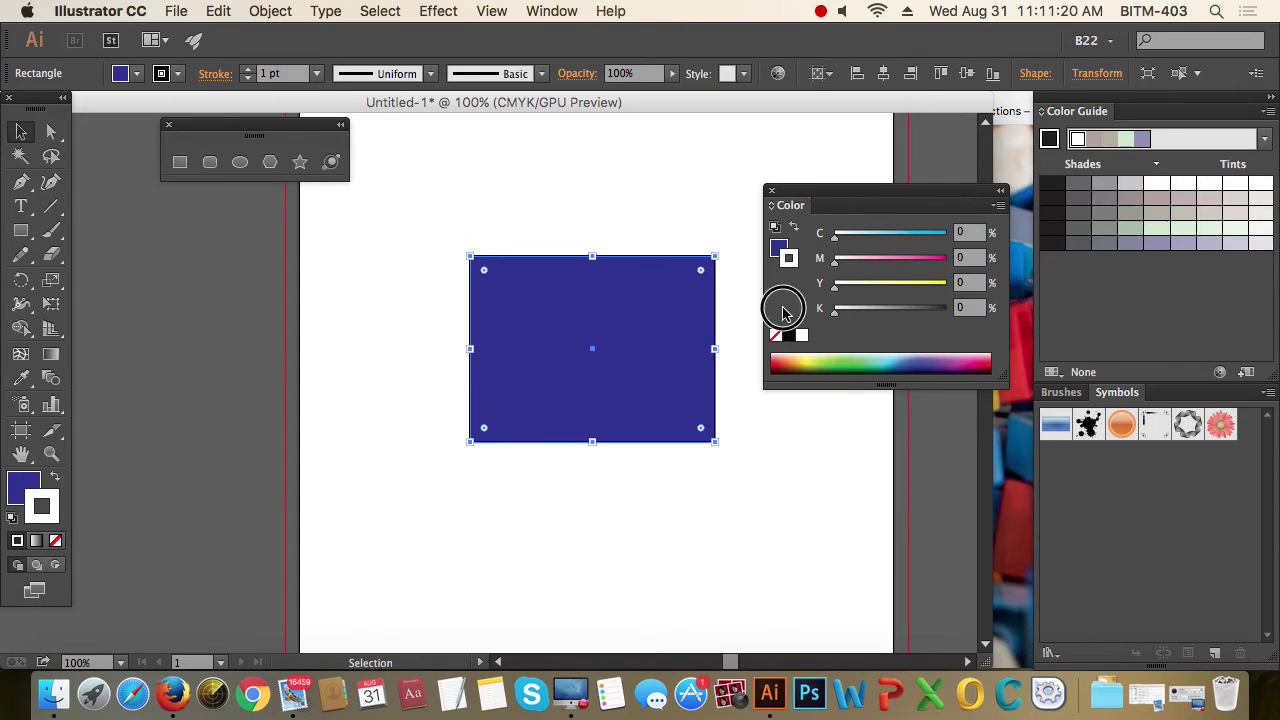
pyautogui.moveTo(930, 258)
pyautogui.mouseDown()
pyautogui.moveTo(960, 258)
pyautogui.moveTo(955, 290)
pyautogui.mouseUp()
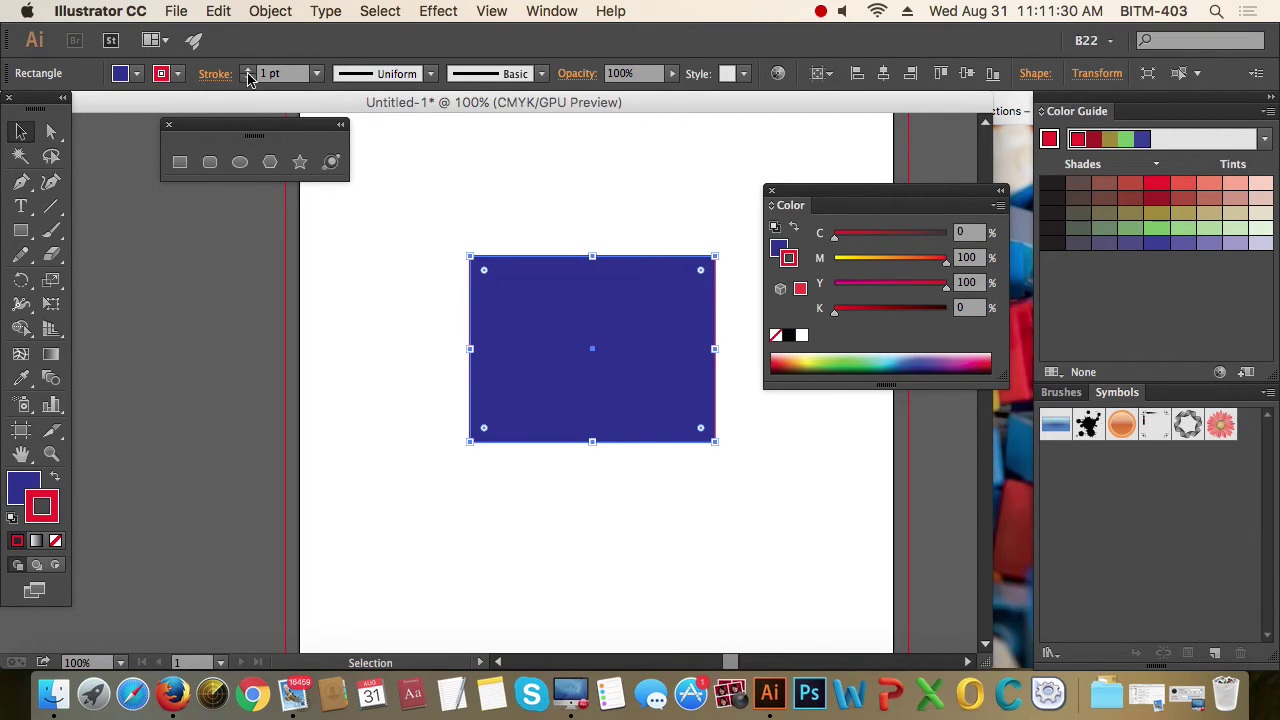
# Enter 10 pt as the rectangle's stroke weight in the Control bar.
pyautogui.click(281, 80)
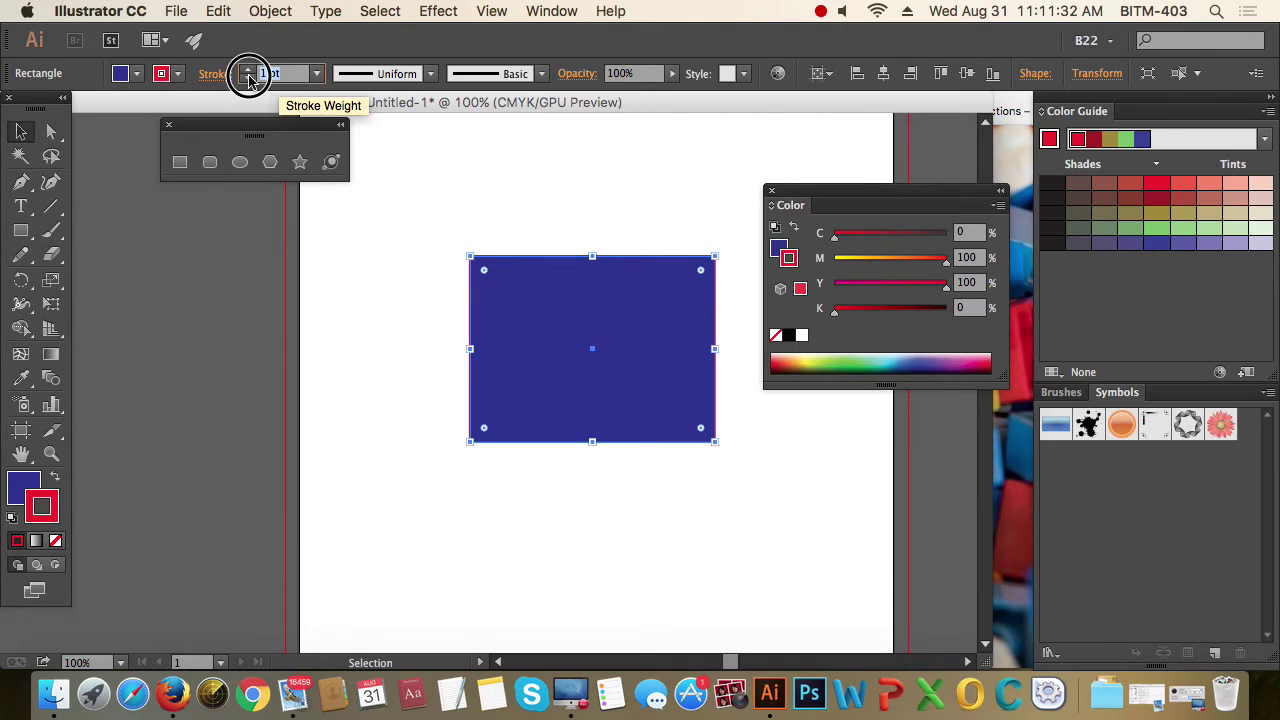
pyautogui.write('10')
pyautogui.press('Return')
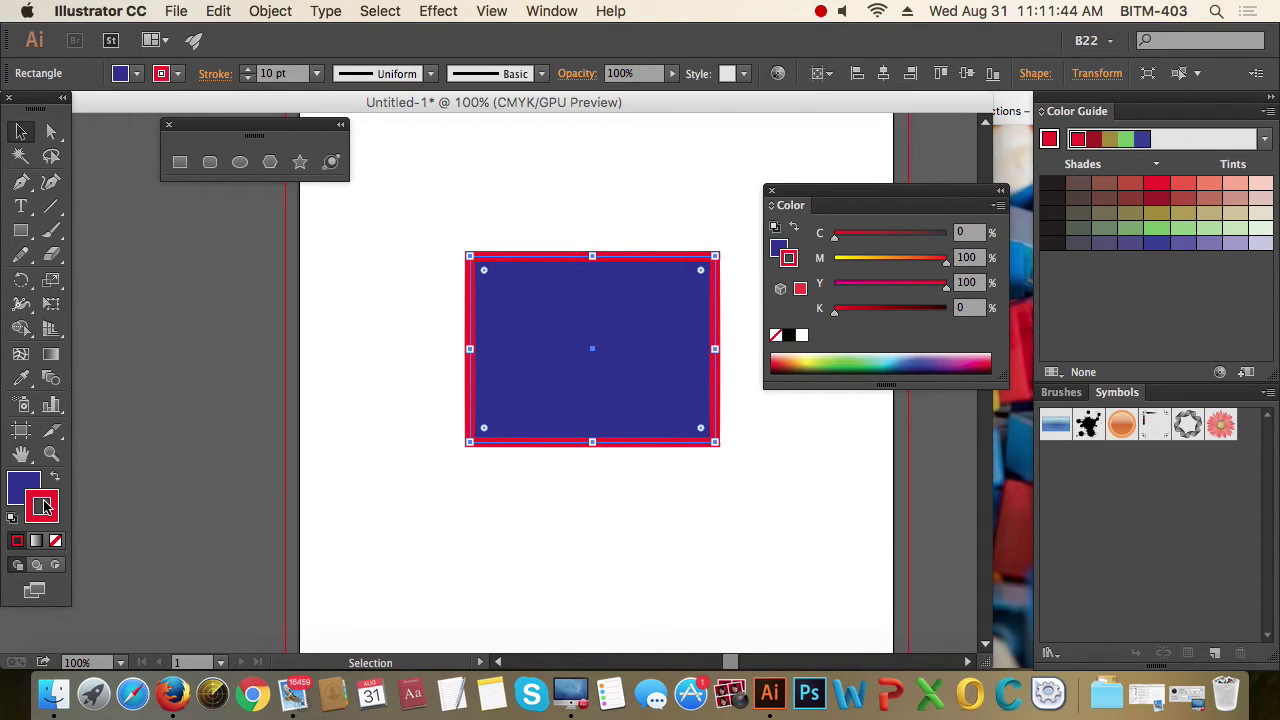
# Recolour the rectangle with a yellow fill and a green outline (C100 Y100) using the CMYK sliders.
pyautogui.press('x')
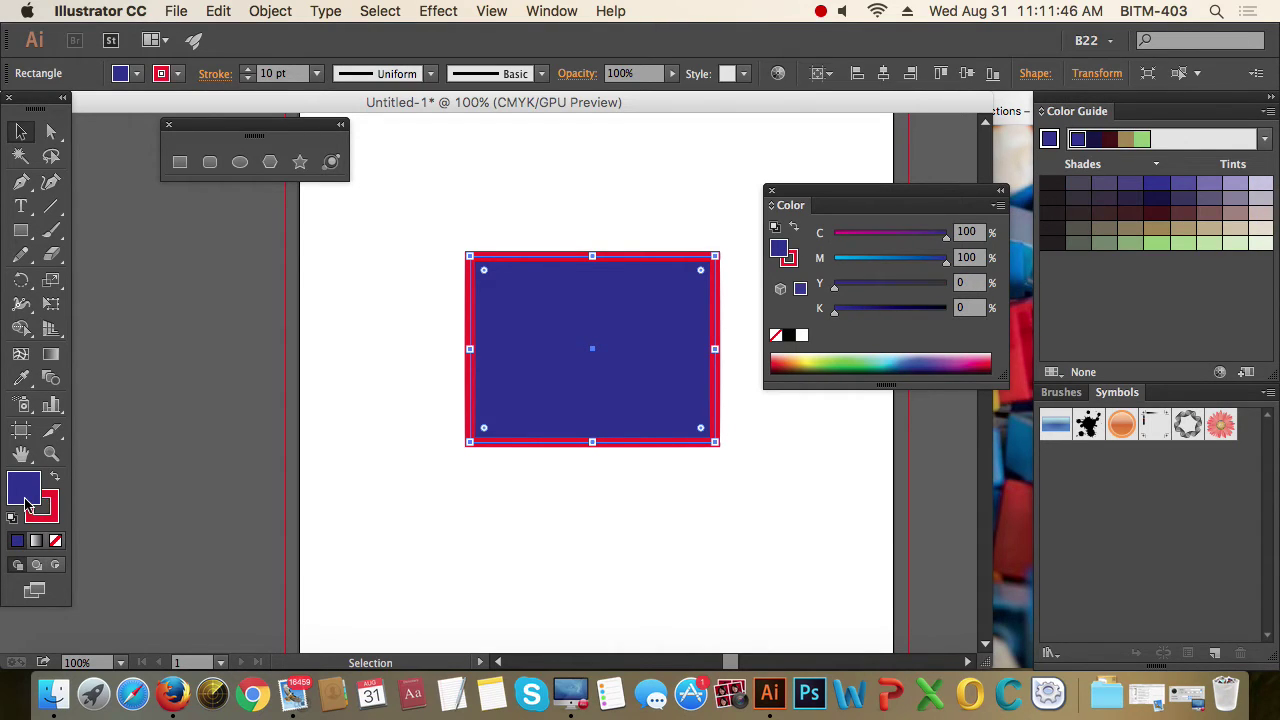
pyautogui.moveTo(946, 237); pyautogui.dragTo(820, 234)
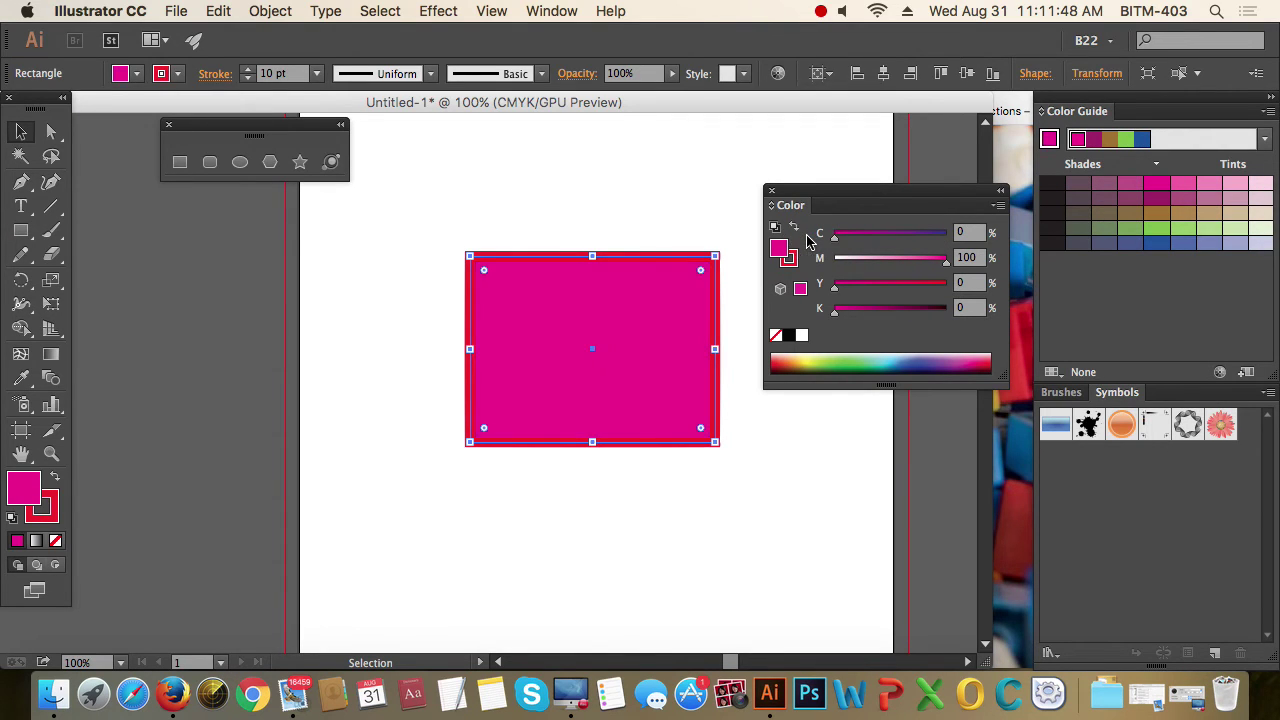
pyautogui.moveTo(891, 284); pyautogui.dragTo(990, 284)
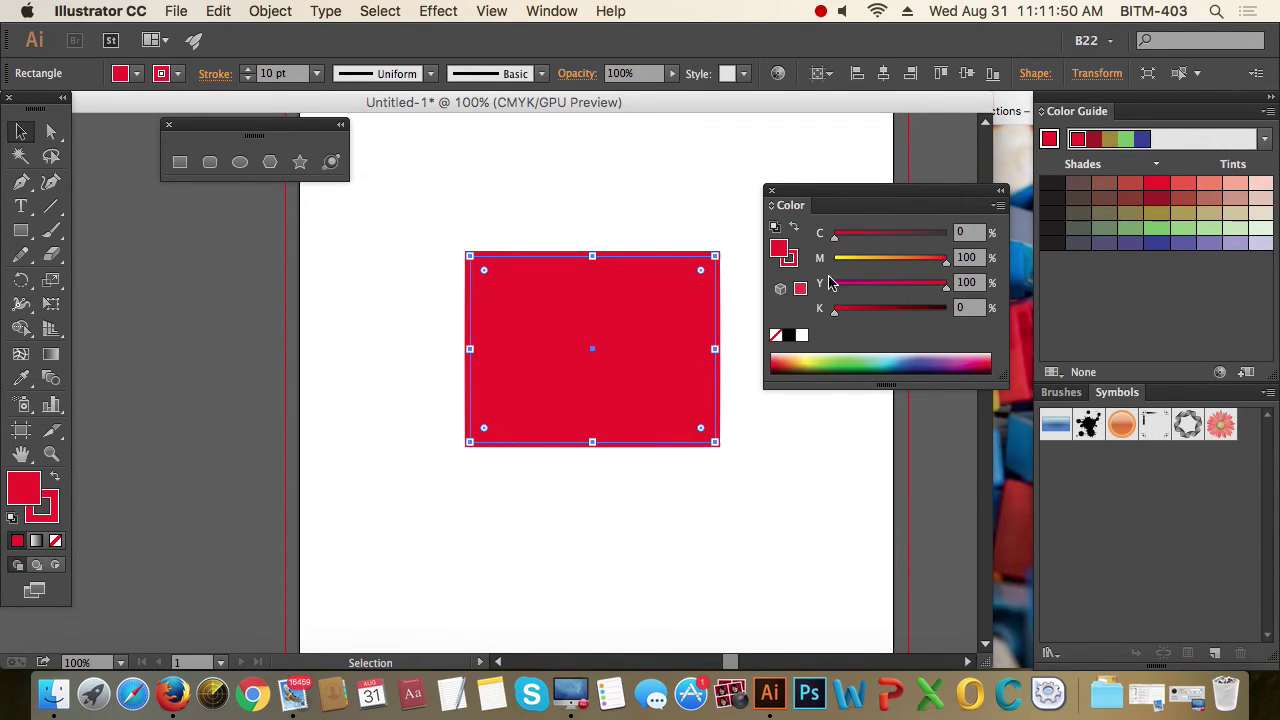
pyautogui.moveTo(920, 258); pyautogui.dragTo(835, 259)
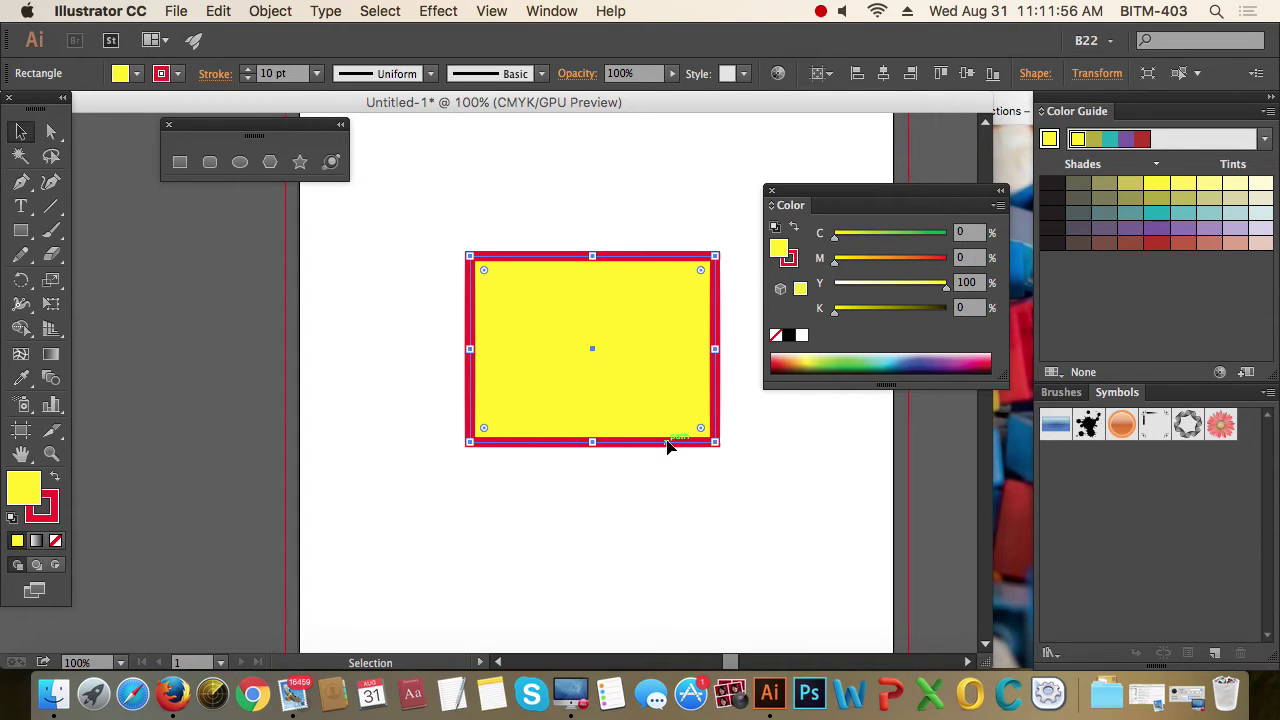
pyautogui.press('x')
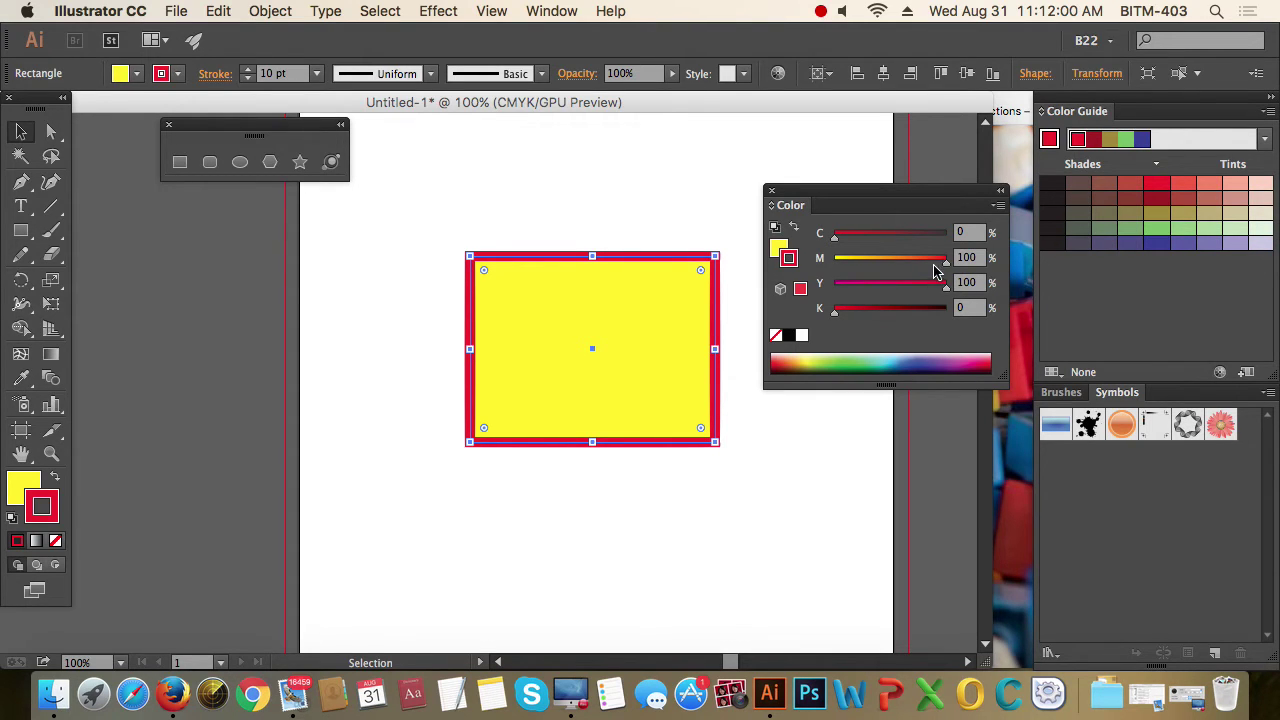
pyautogui.moveTo(944, 262)
pyautogui.mouseDown()
pyautogui.moveTo(812, 262)
pyautogui.moveTo(1030, 245)
pyautogui.mouseUp()
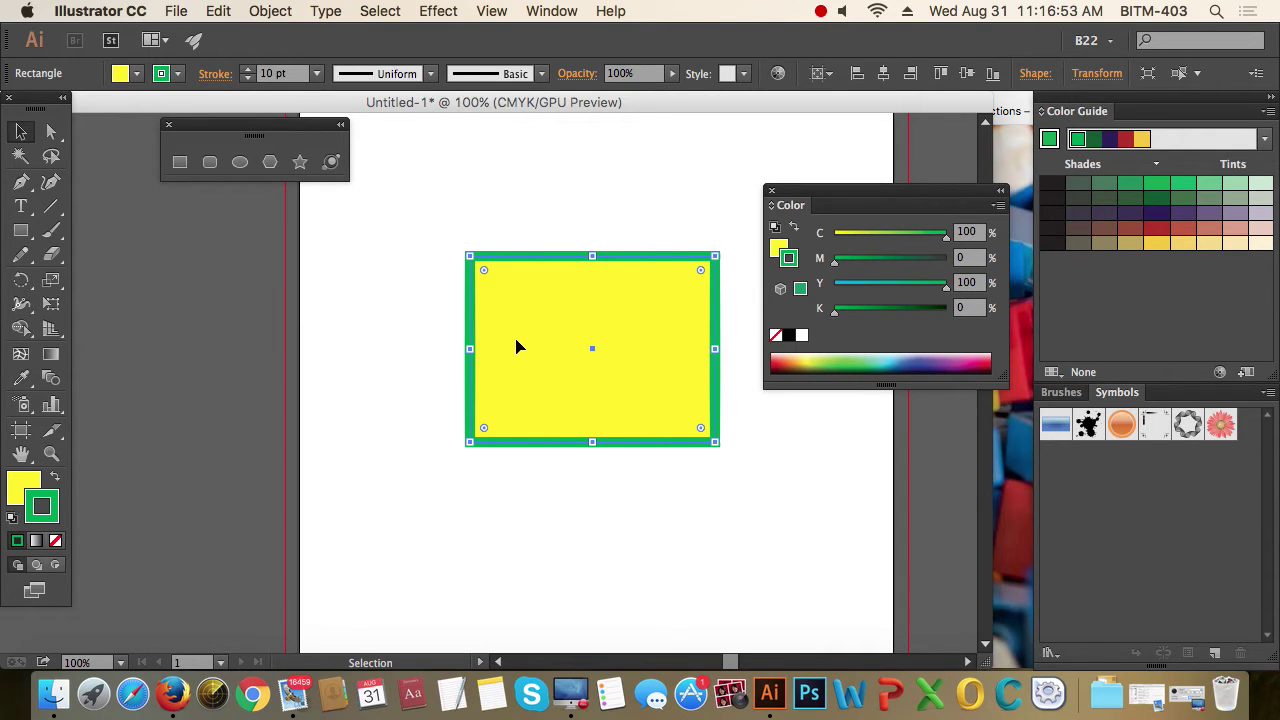
# Reset the rectangle to the default white fill and 1 pt black outline, then deselect it.
pyautogui.click(12, 518)
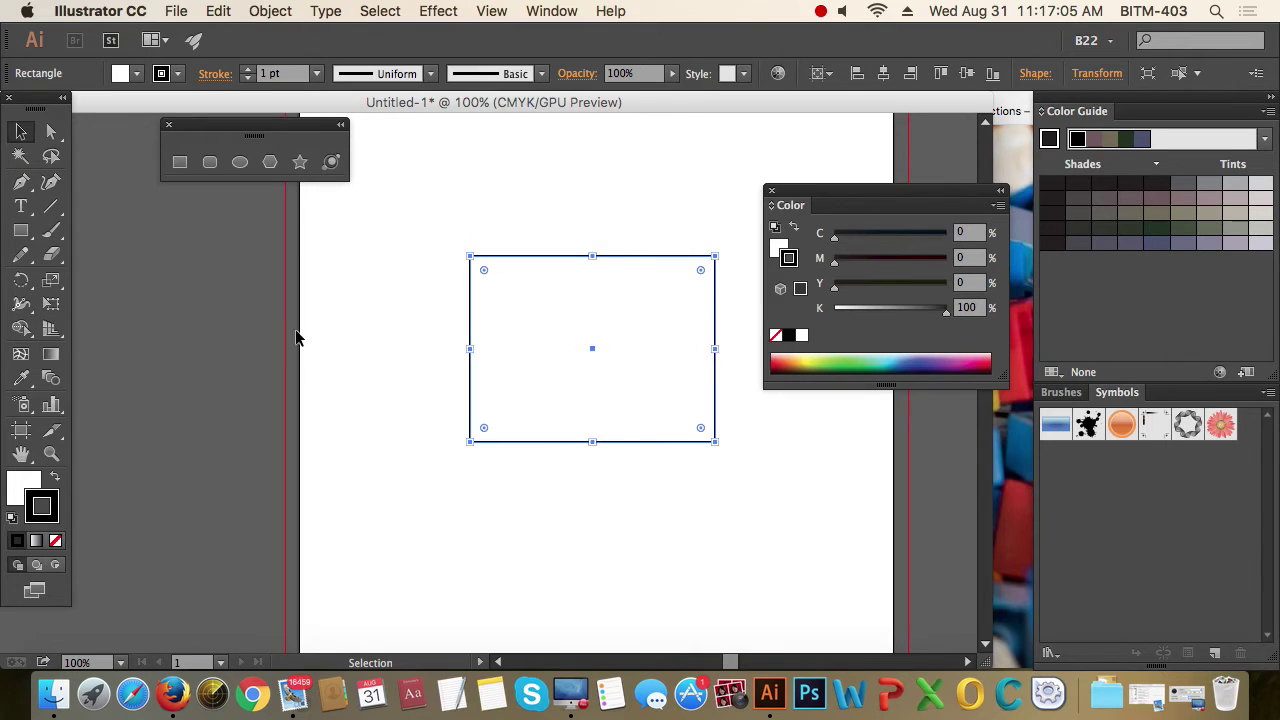
pyautogui.click(380, 309)
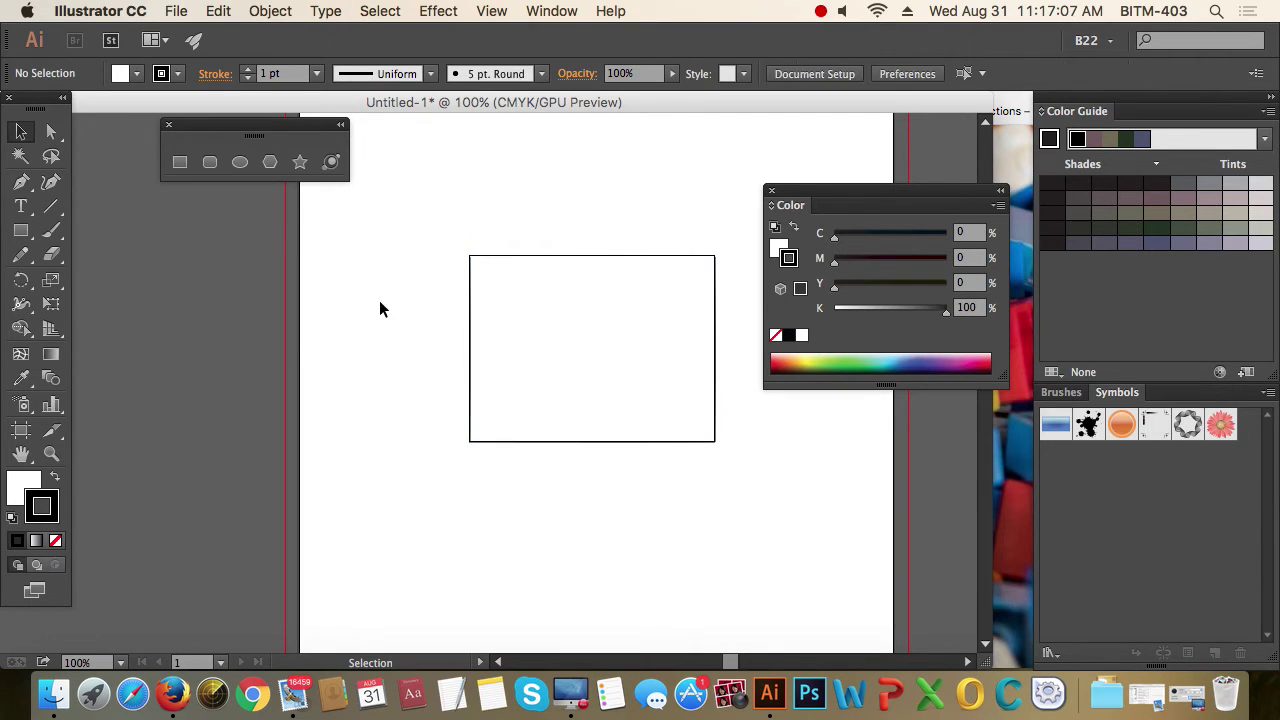
pyautogui.moveTo(380, 309); pyautogui.dragTo(510, 375)
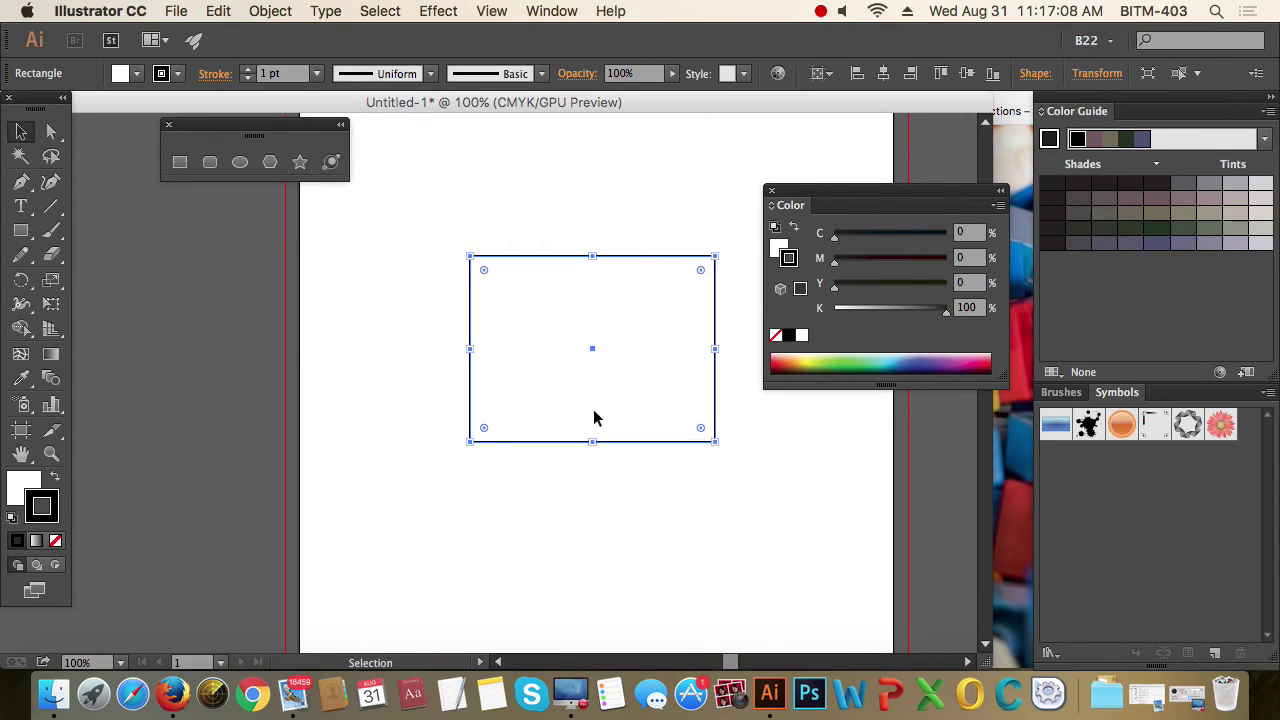
pyautogui.click(602, 497)
pyautogui.moveTo(420, 468); pyautogui.dragTo(630, 312)
pyautogui.hotkey('ctrl', 'z')
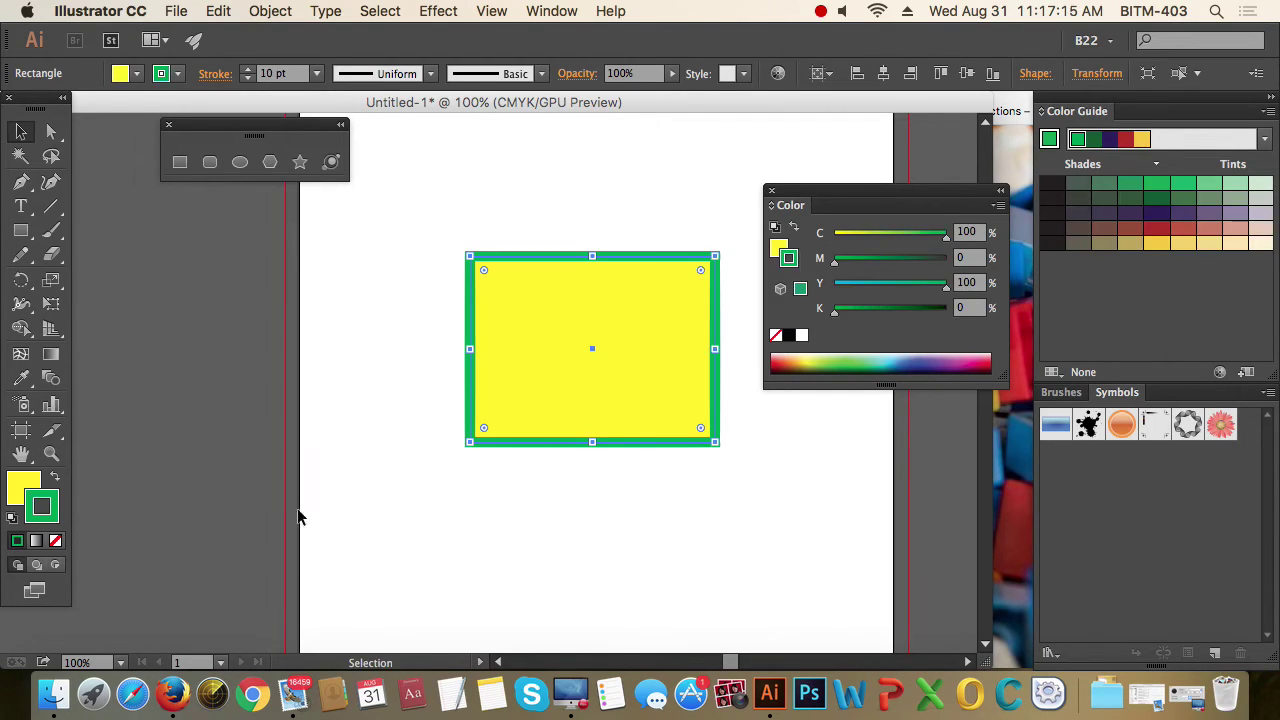
pyautogui.press('d')
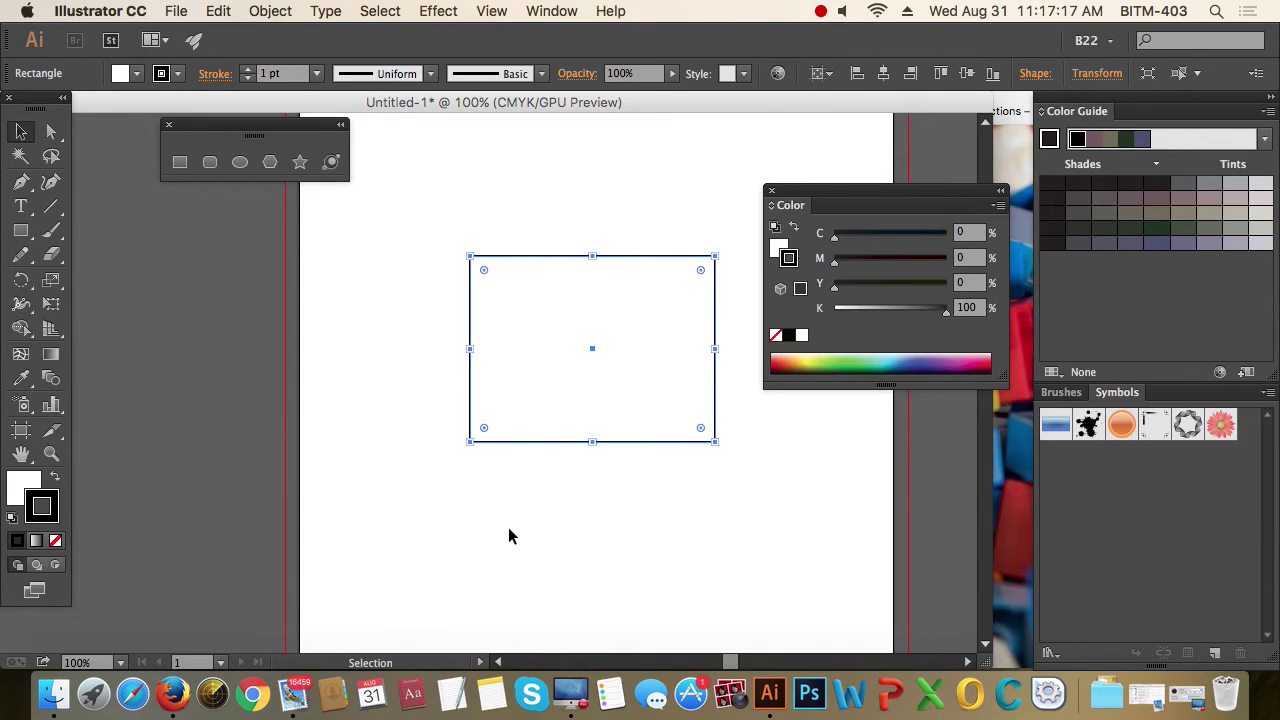
pyautogui.click(511, 515)
# Try the Direct and Group Selection tools, then return to the Selection tool.
pyautogui.moveTo(432, 508); pyautogui.dragTo(705, 349)
pyautogui.click(51, 133)
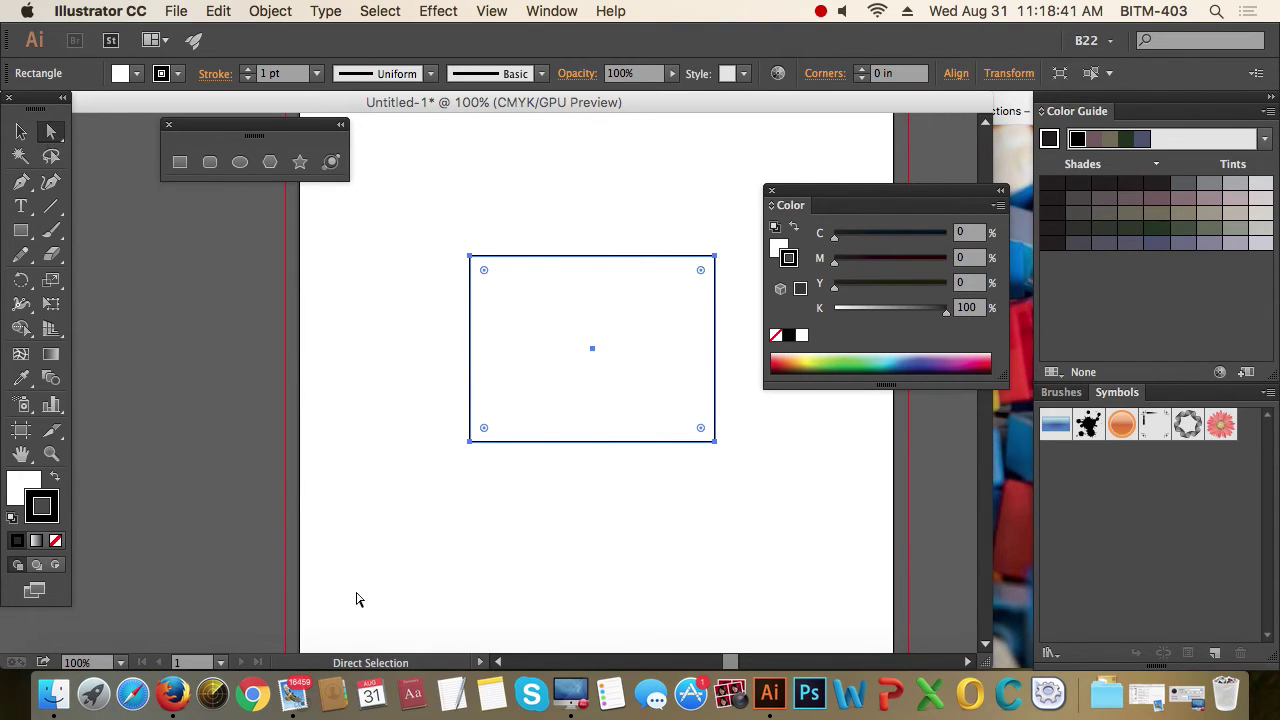
pyautogui.click(51, 133)
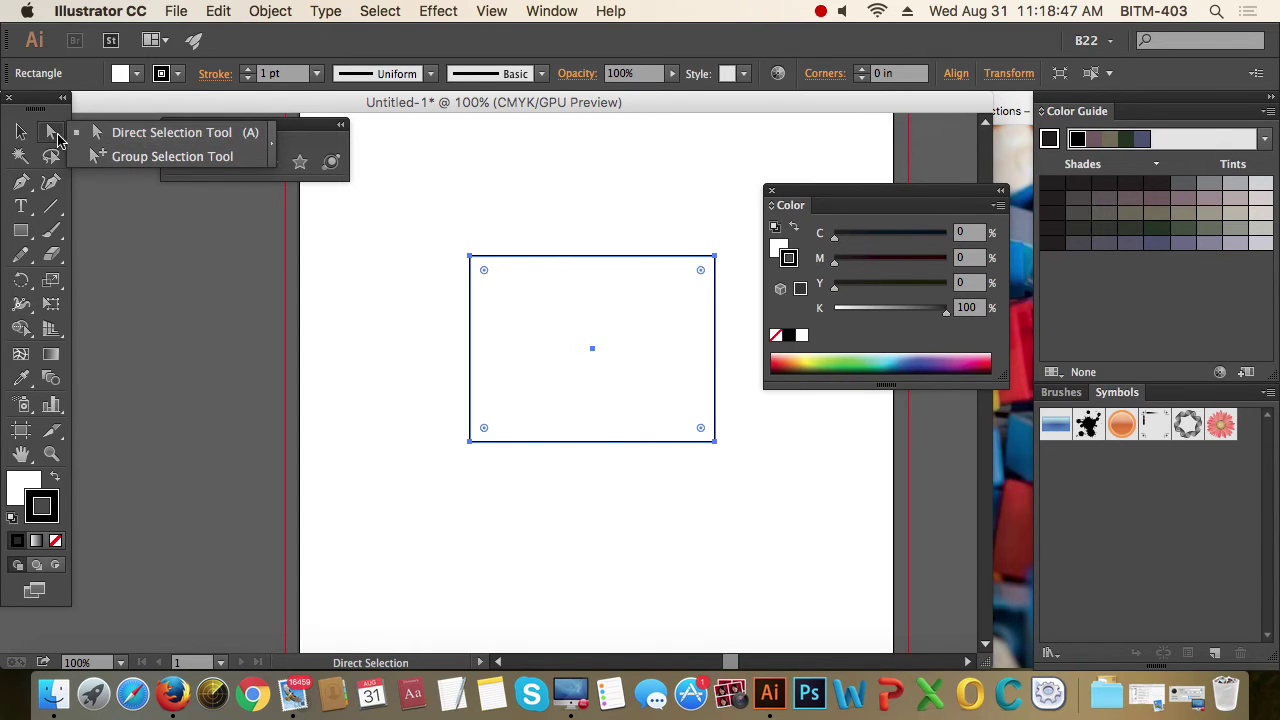
pyautogui.click(143, 141)
pyautogui.click(22, 134)
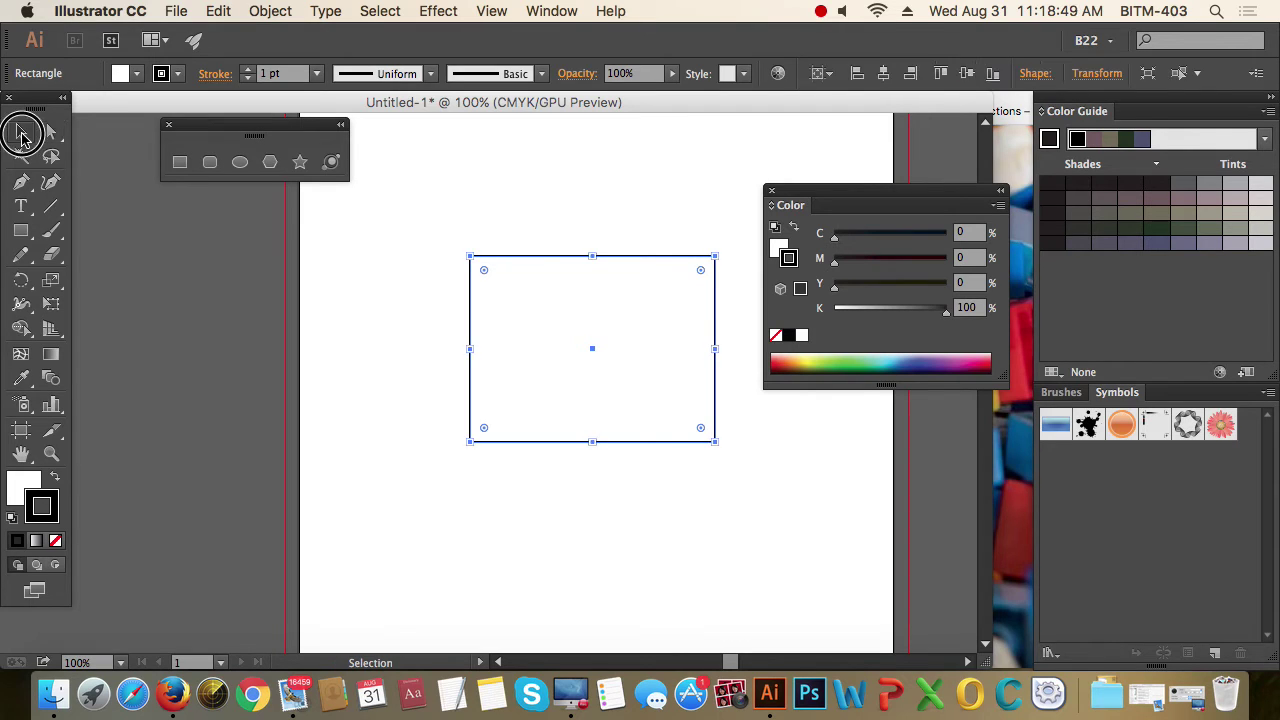
pyautogui.click(20, 134)
pyautogui.click(20, 134)
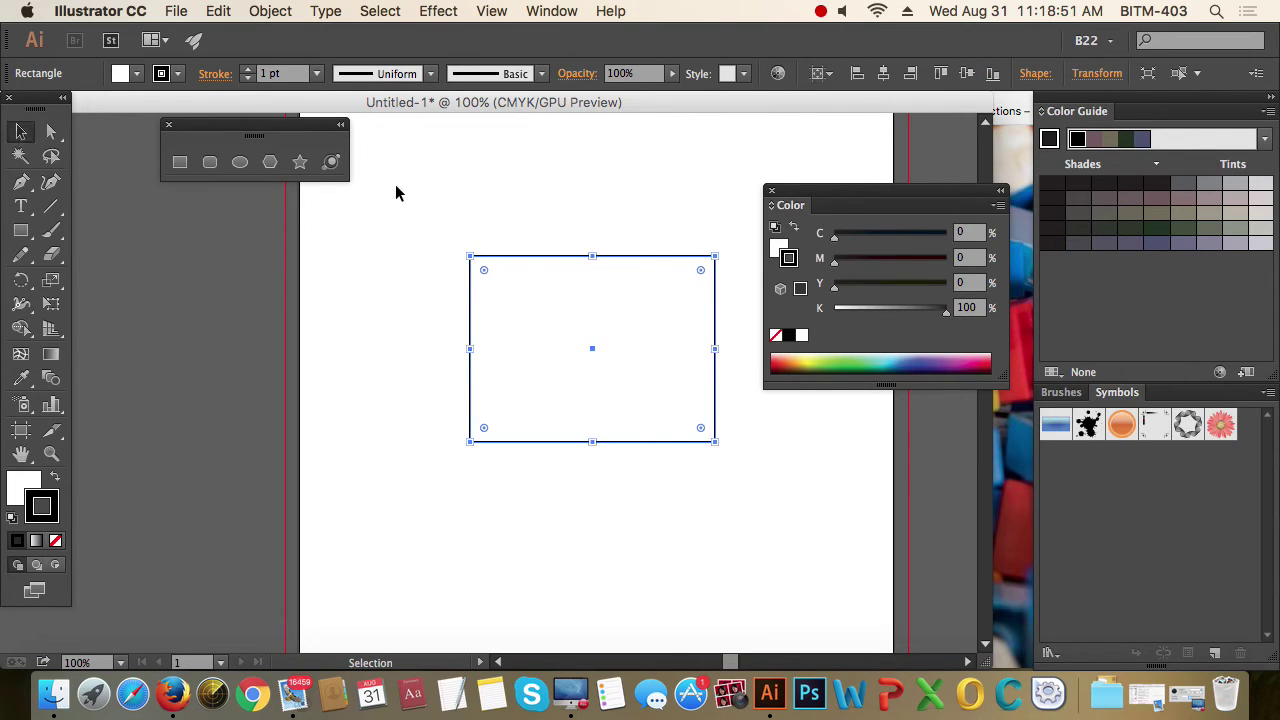
# Reselect the rectangle and drag the floating Color panel right over the Color Guide.
pyautogui.click(522, 181)
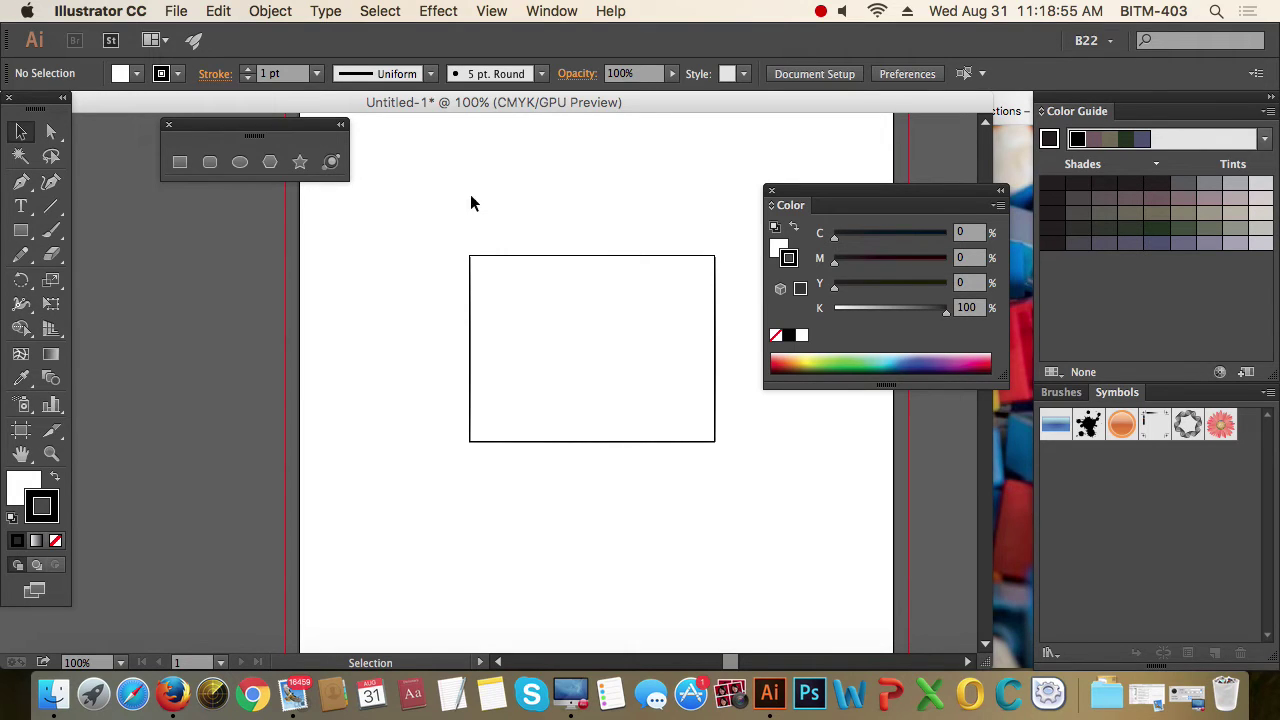
pyautogui.moveTo(405, 227); pyautogui.dragTo(549, 327)
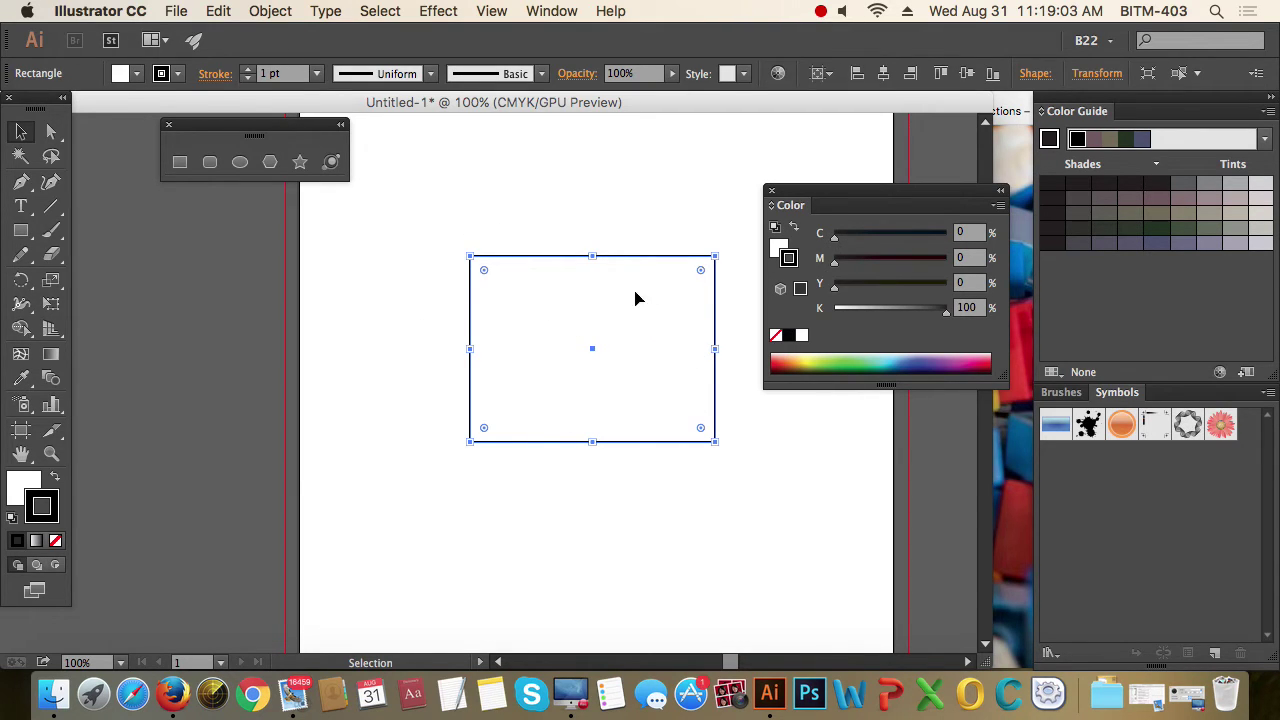
pyautogui.click(569, 203)
pyautogui.click(605, 275)
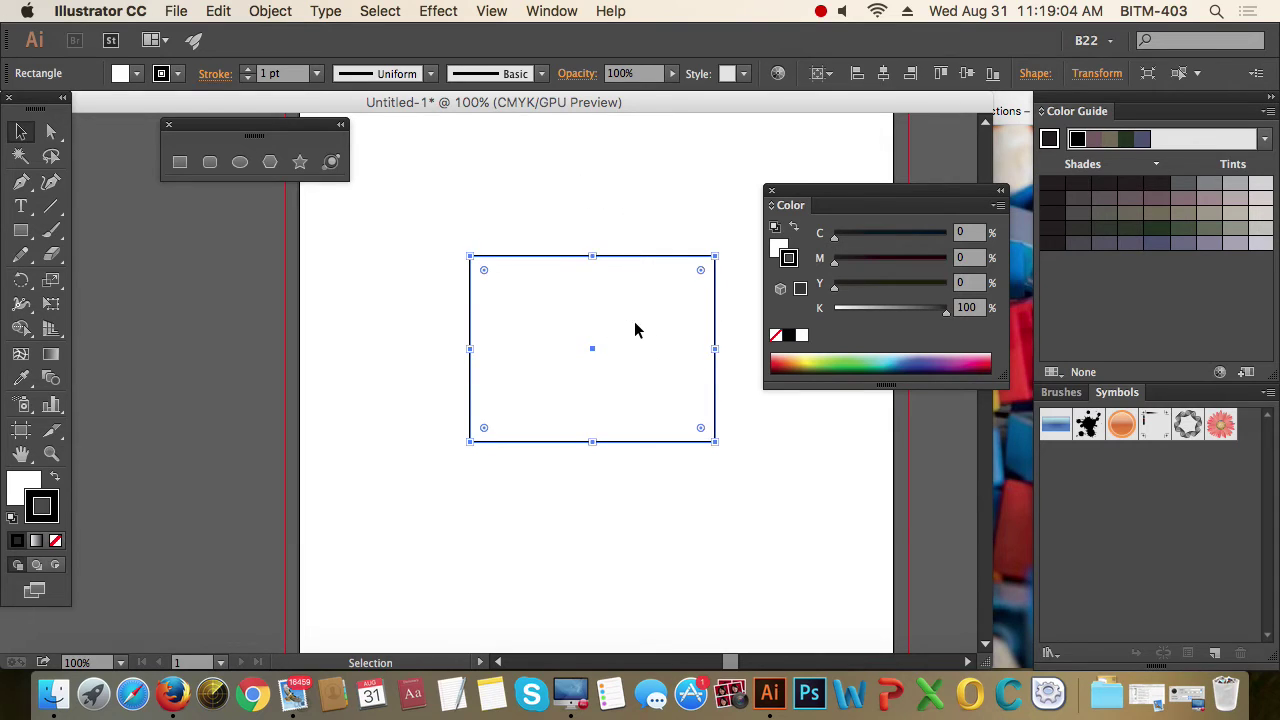
pyautogui.click(393, 353)
pyautogui.moveTo(429, 223); pyautogui.dragTo(512, 298)
pyautogui.click(420, 315)
pyautogui.click(473, 308)
pyautogui.click(379, 333)
pyautogui.click(538, 316)
pyautogui.moveTo(848, 191); pyautogui.dragTo(1038, 221)
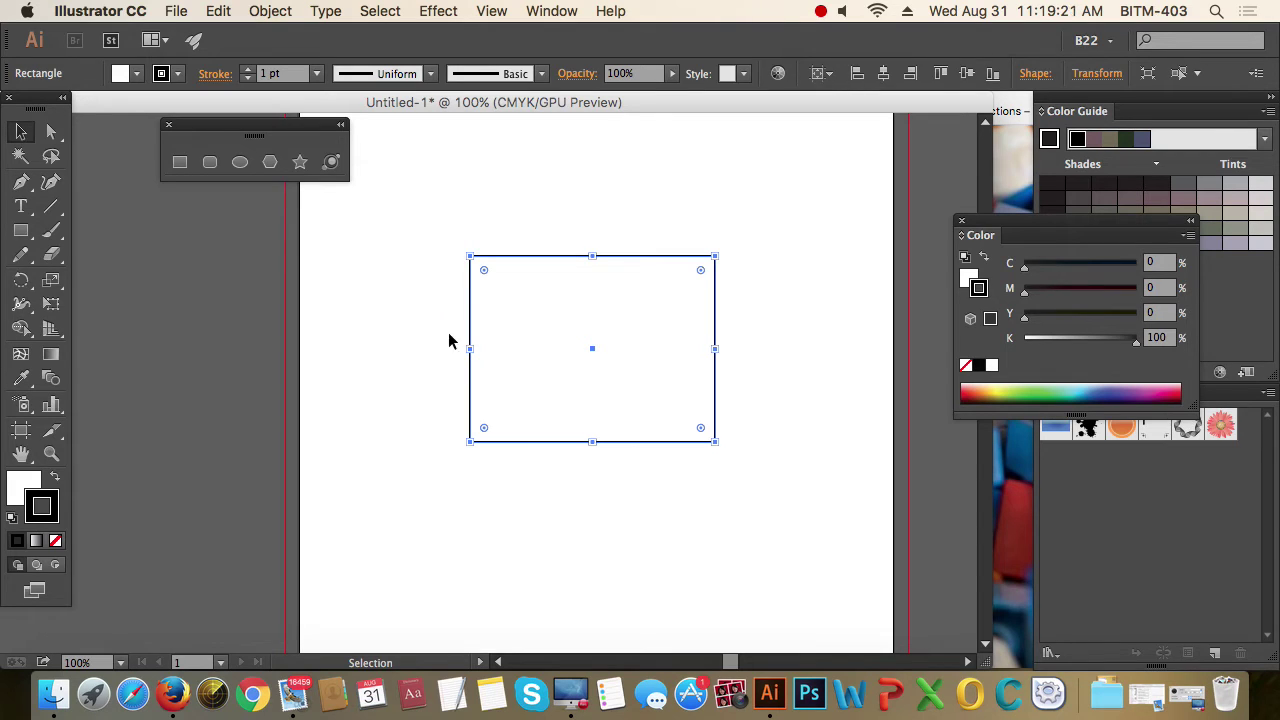
# Drag the rectangle's top, left, bottom and corner handles to make it taller and wider.
pyautogui.click(395, 343)
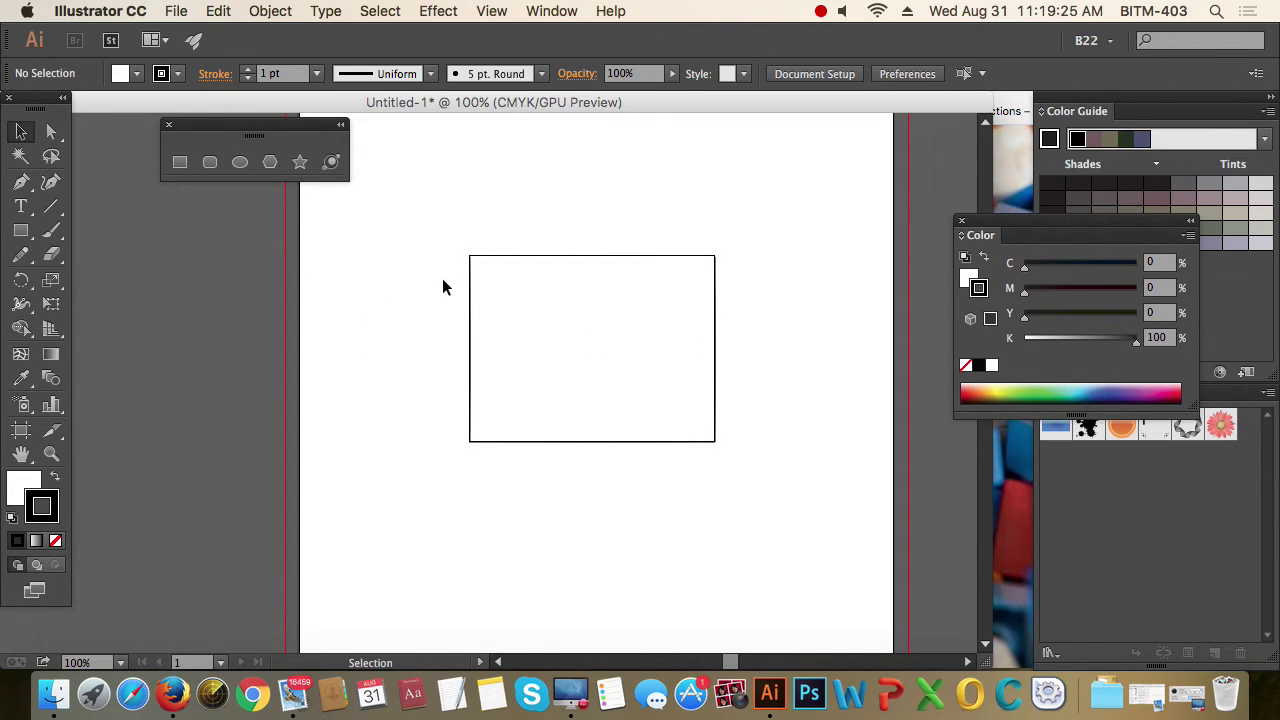
pyautogui.click(580, 316)
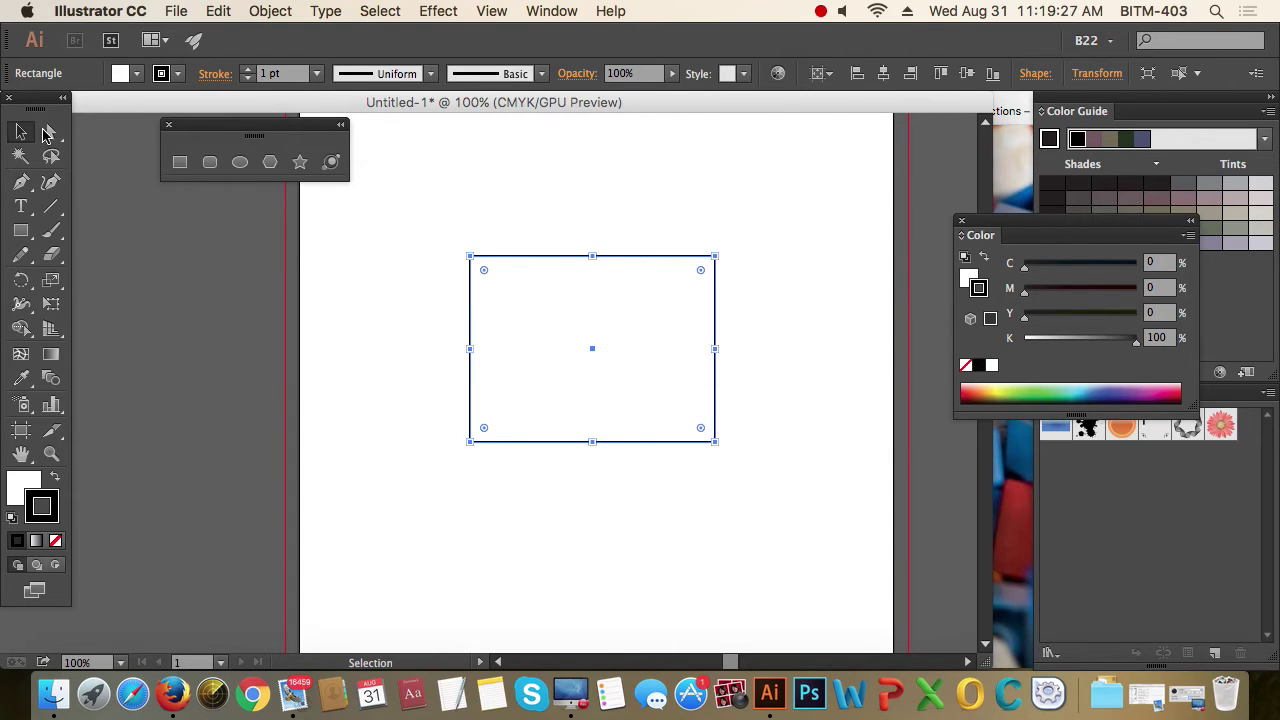
pyautogui.click(23, 134)
pyautogui.moveTo(594, 256); pyautogui.dragTo(594, 191)
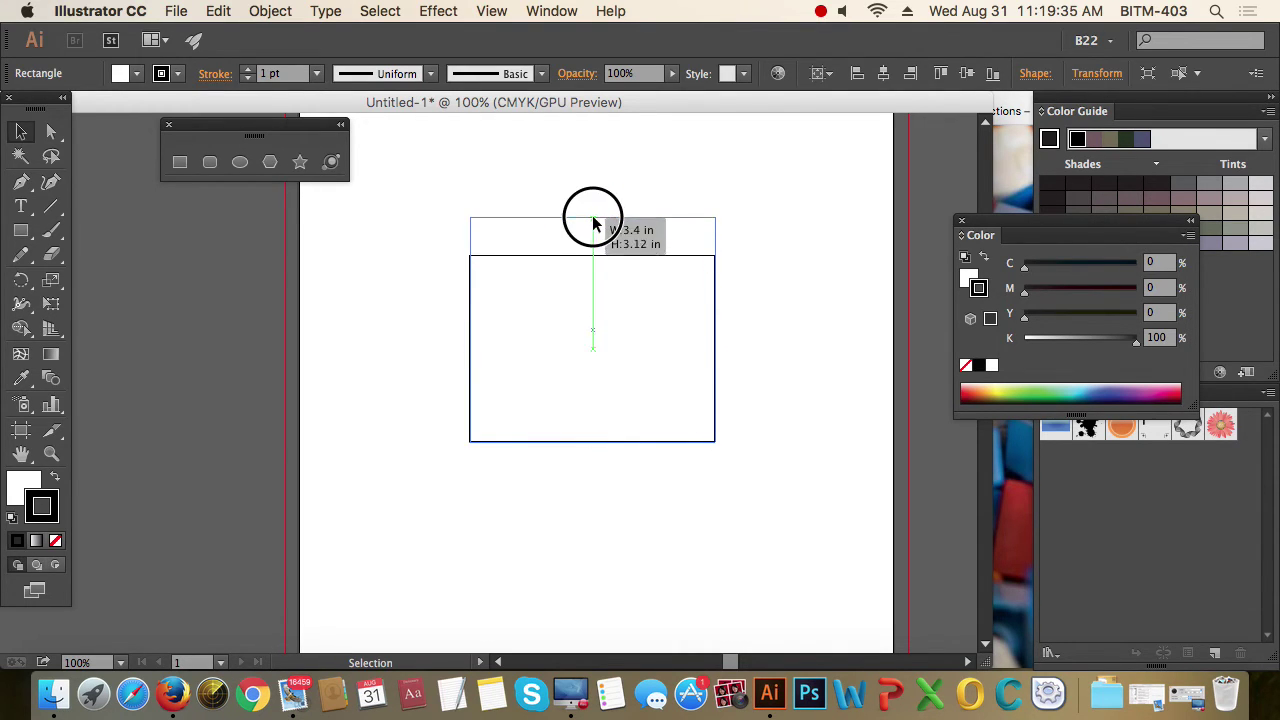
pyautogui.moveTo(470, 316); pyautogui.dragTo(403, 316)
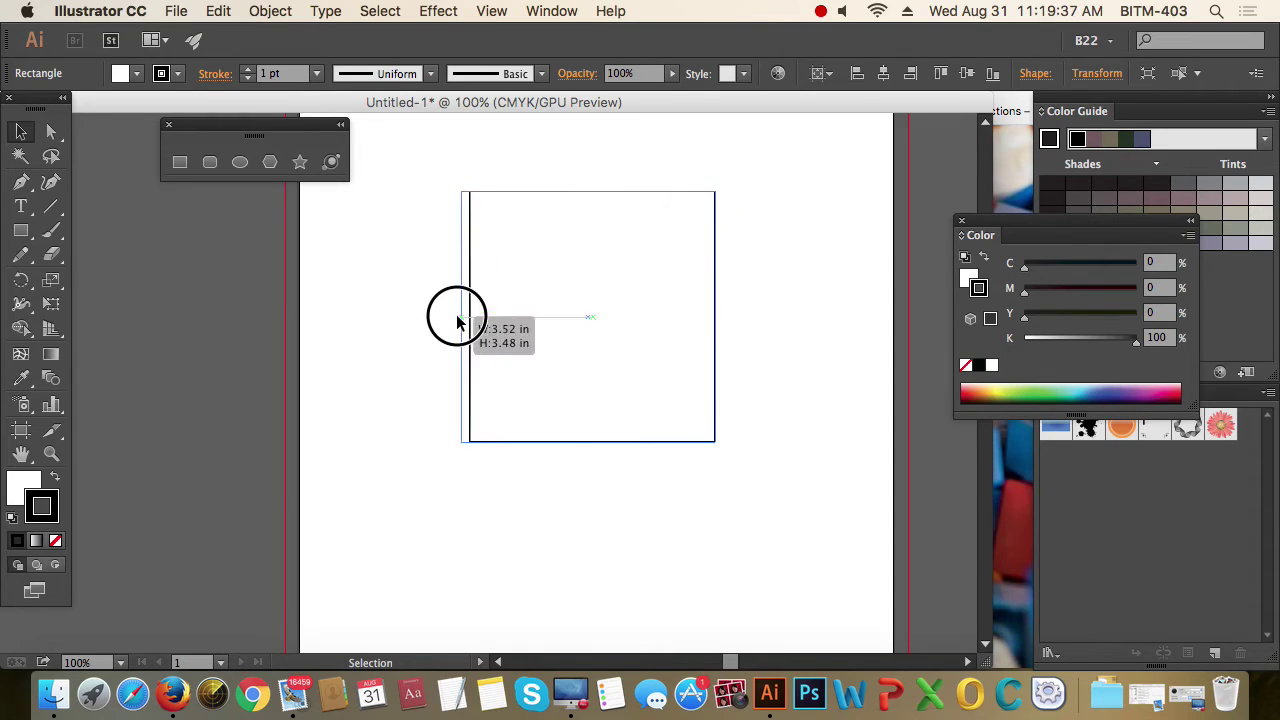
pyautogui.moveTo(558, 441); pyautogui.dragTo(558, 467)
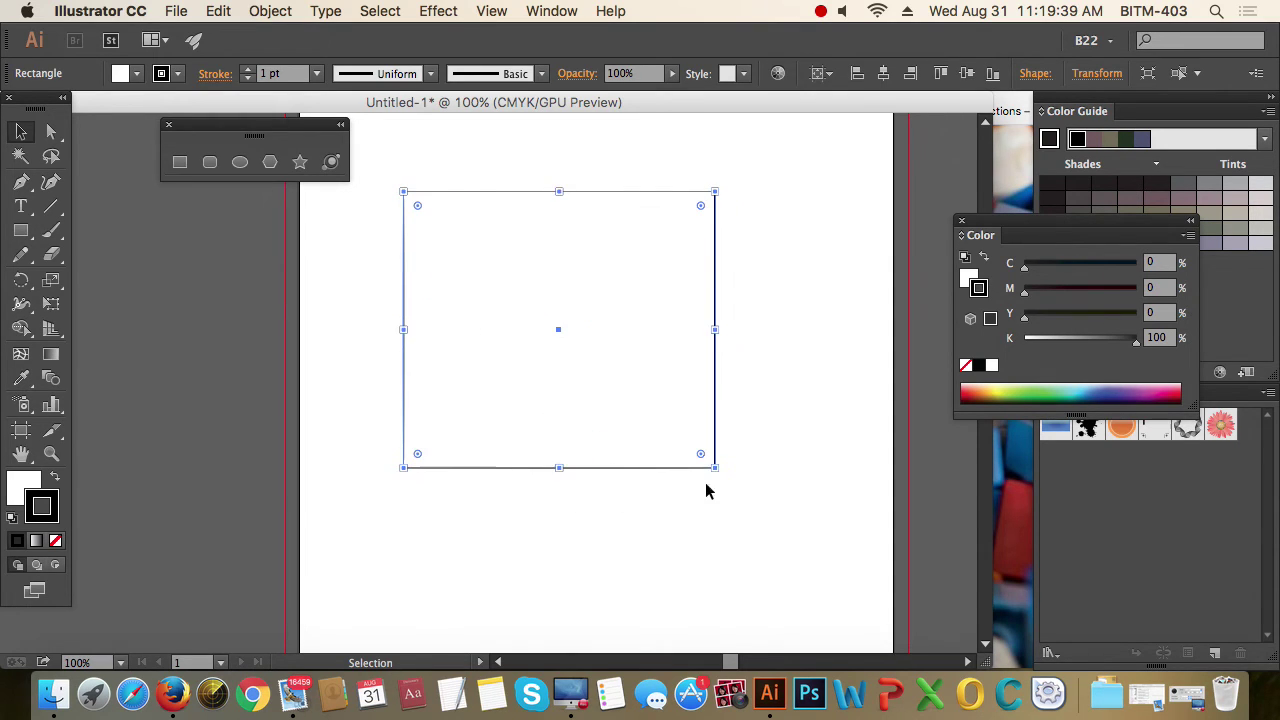
pyautogui.moveTo(714, 467)
pyautogui.mouseDown()
pyautogui.moveTo(650, 440)
pyautogui.moveTo(573, 361)
pyautogui.moveTo(648, 407)
pyautogui.mouseUp()
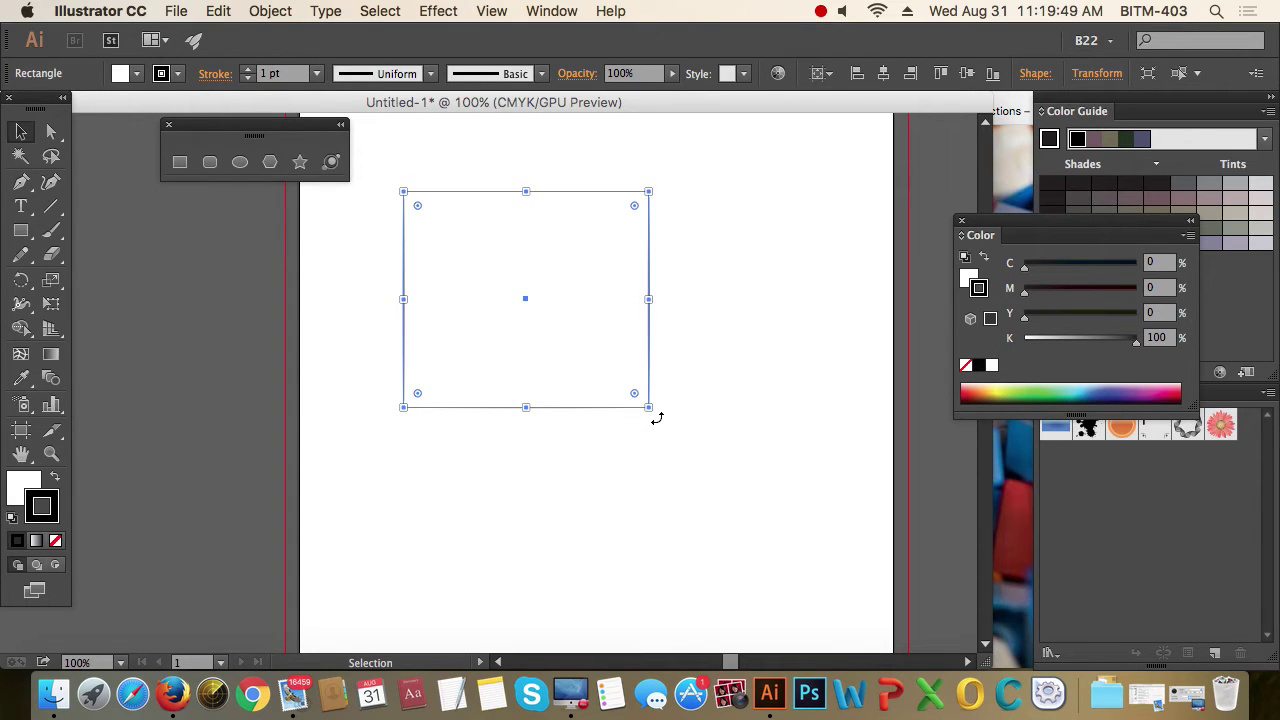
# Try rotating the rectangle from a corner, undo the rotation, and reselect it.
pyautogui.moveTo(657, 418)
pyautogui.mouseDown()
pyautogui.moveTo(440, 440)
pyautogui.moveTo(675, 362)
pyautogui.moveTo(763, 489)
pyautogui.mouseUp()
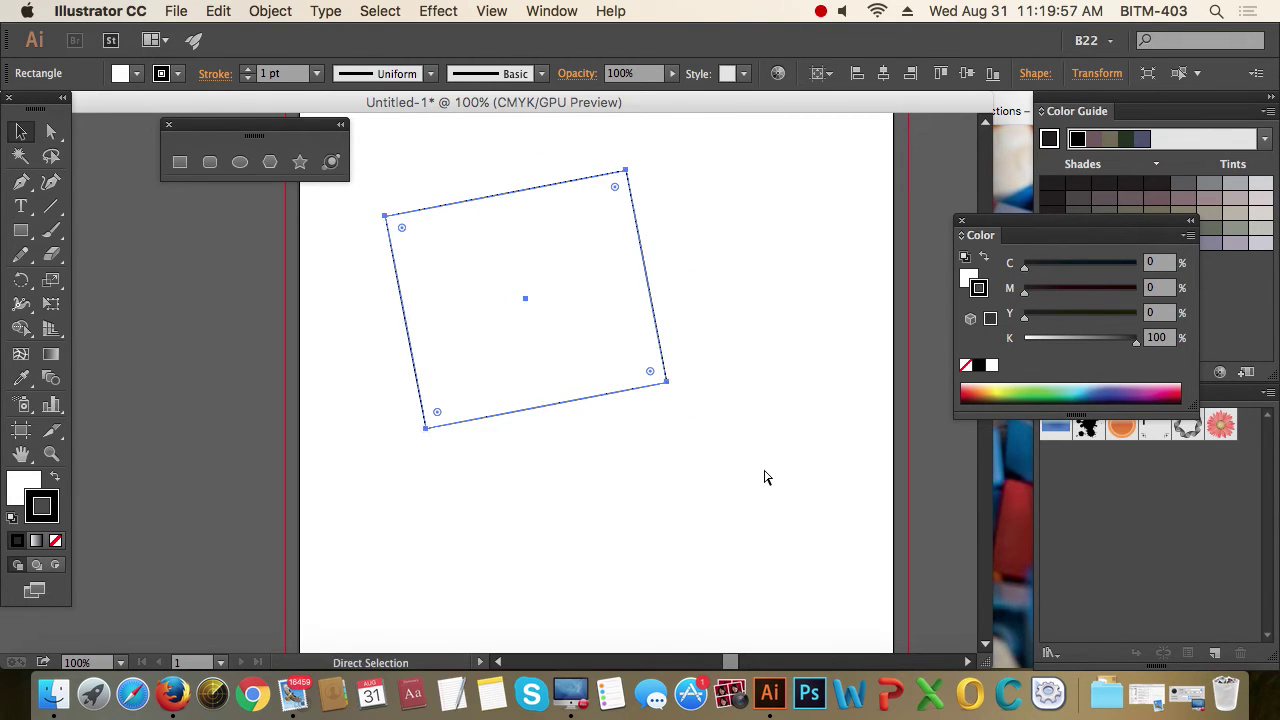
pyautogui.press('super+z')
pyautogui.press('super+shift+a')
pyautogui.moveTo(674, 328); pyautogui.dragTo(628, 390)
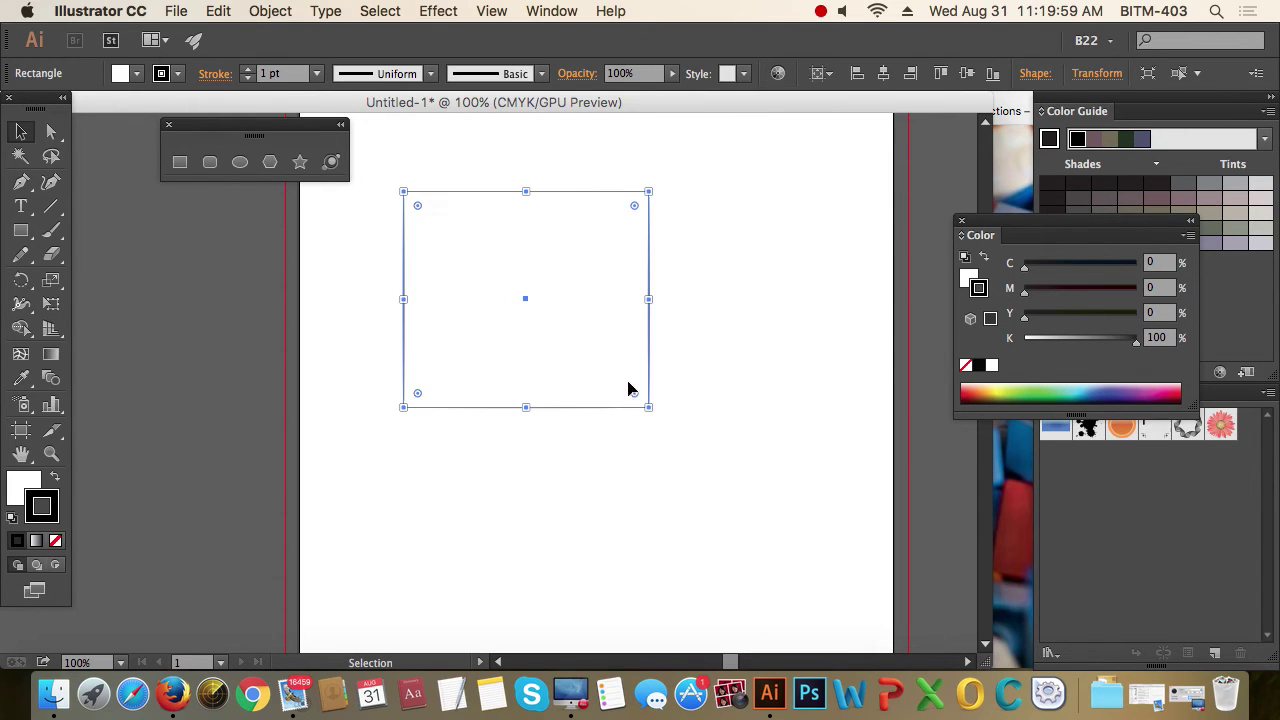
pyautogui.click(673, 347)
pyautogui.moveTo(655, 303); pyautogui.dragTo(605, 362)
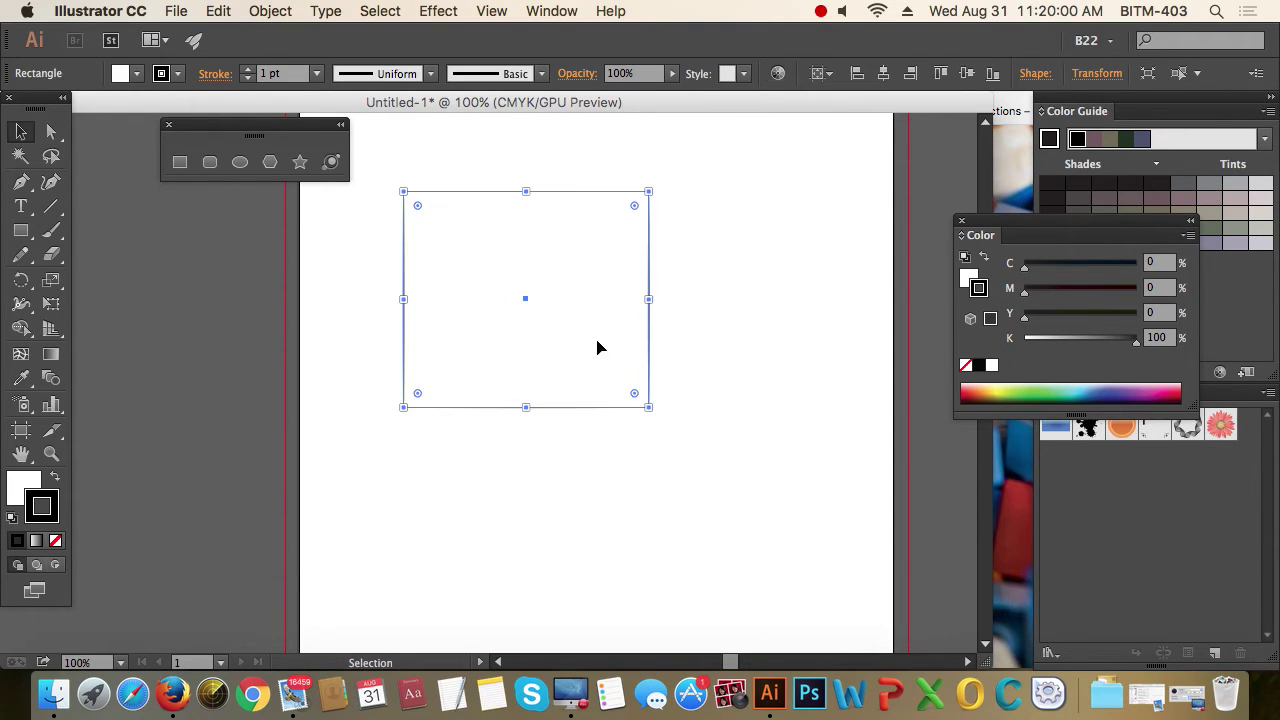
# Raise the rectangle's bottom edge to shorten it, undoing a second trial rotation.
pyautogui.click(527, 408)
pyautogui.moveTo(527, 408); pyautogui.dragTo(525, 337)
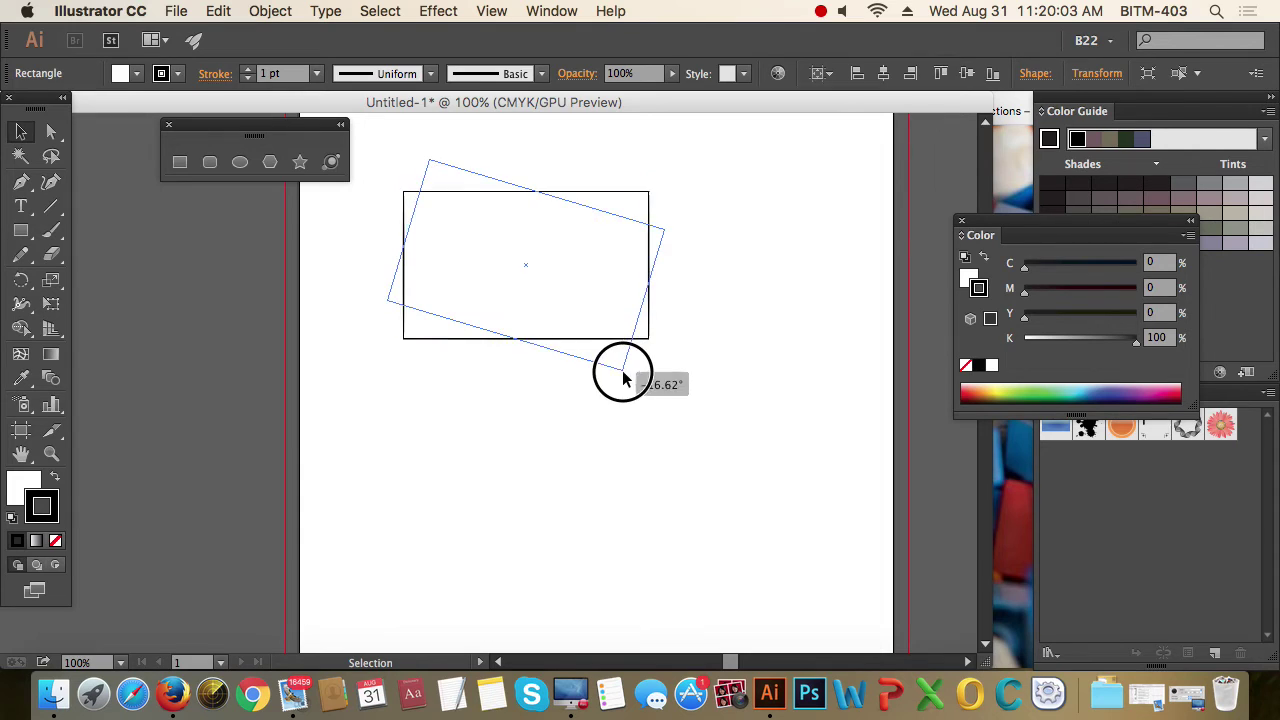
pyautogui.moveTo(655, 346); pyautogui.dragTo(623, 371)
pyautogui.press('super+z')
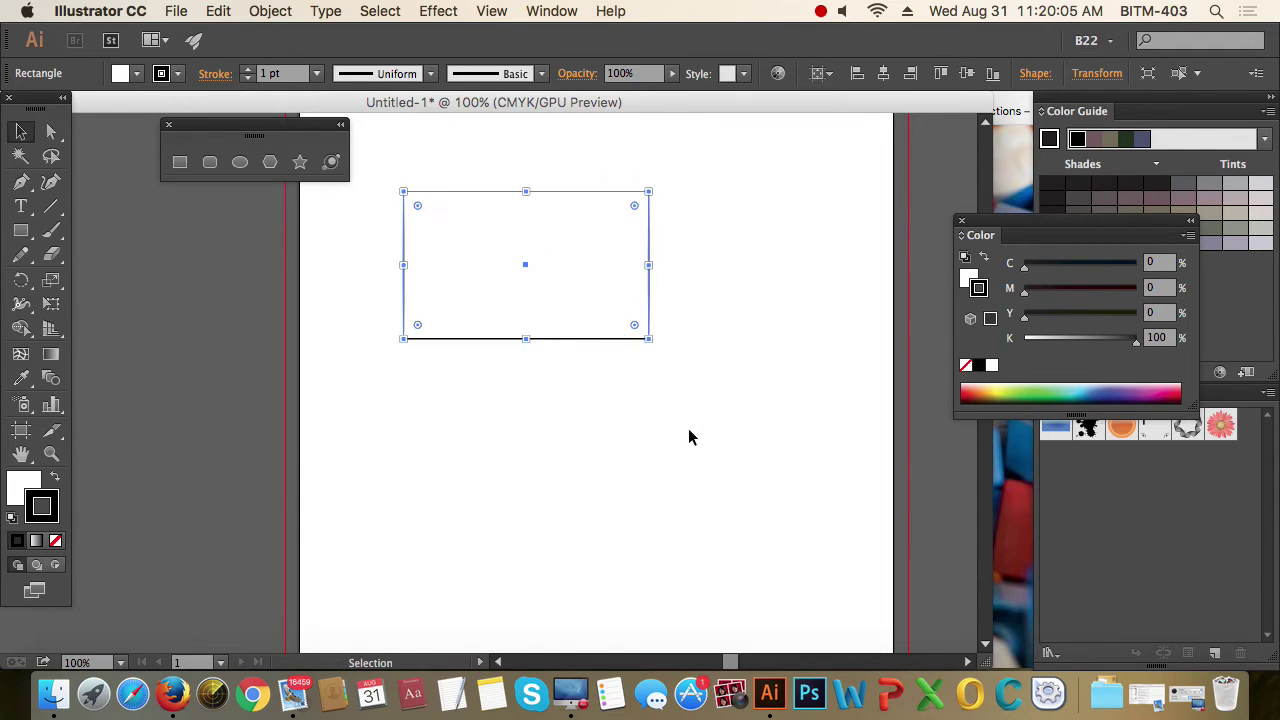
pyautogui.click(720, 412)
# Switch to the Direct Selection tool and move the rectangle toward the artboard centre.
pyautogui.click(534, 266)
pyautogui.click(53, 134)
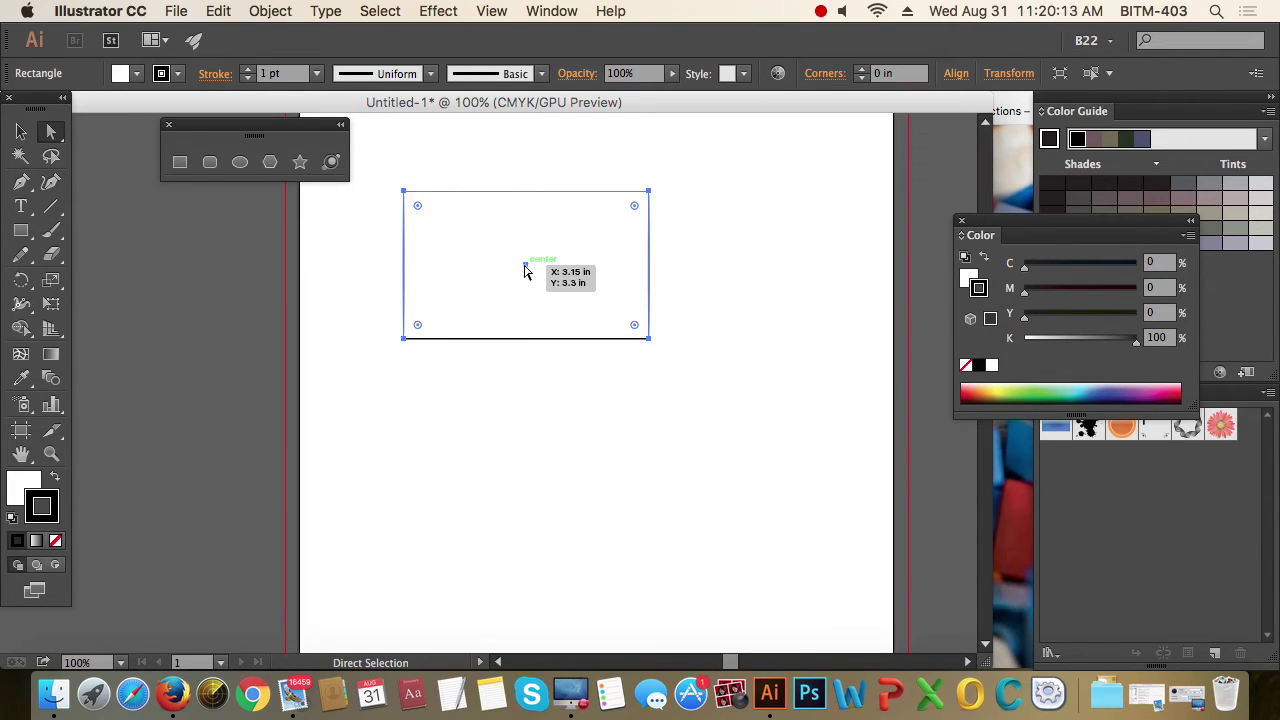
pyautogui.moveTo(525, 265); pyautogui.dragTo(592, 349)
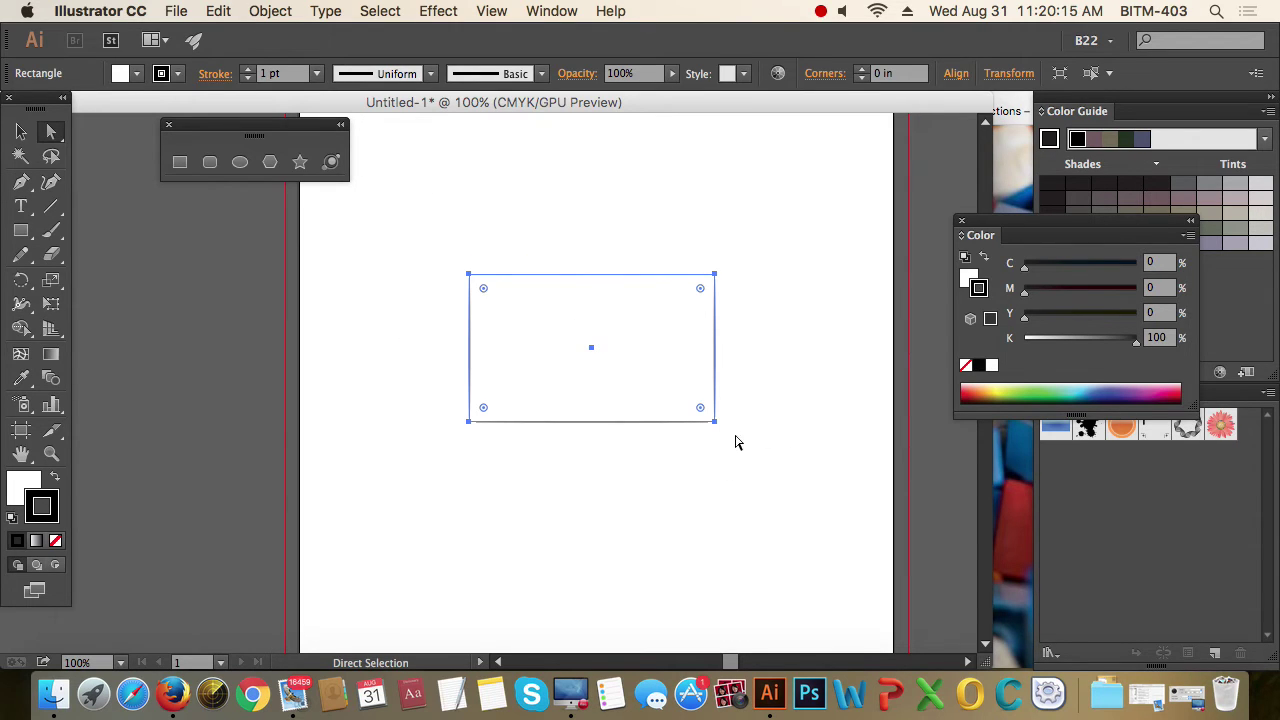
pyautogui.moveTo(714, 421); pyautogui.dragTo(791, 468)
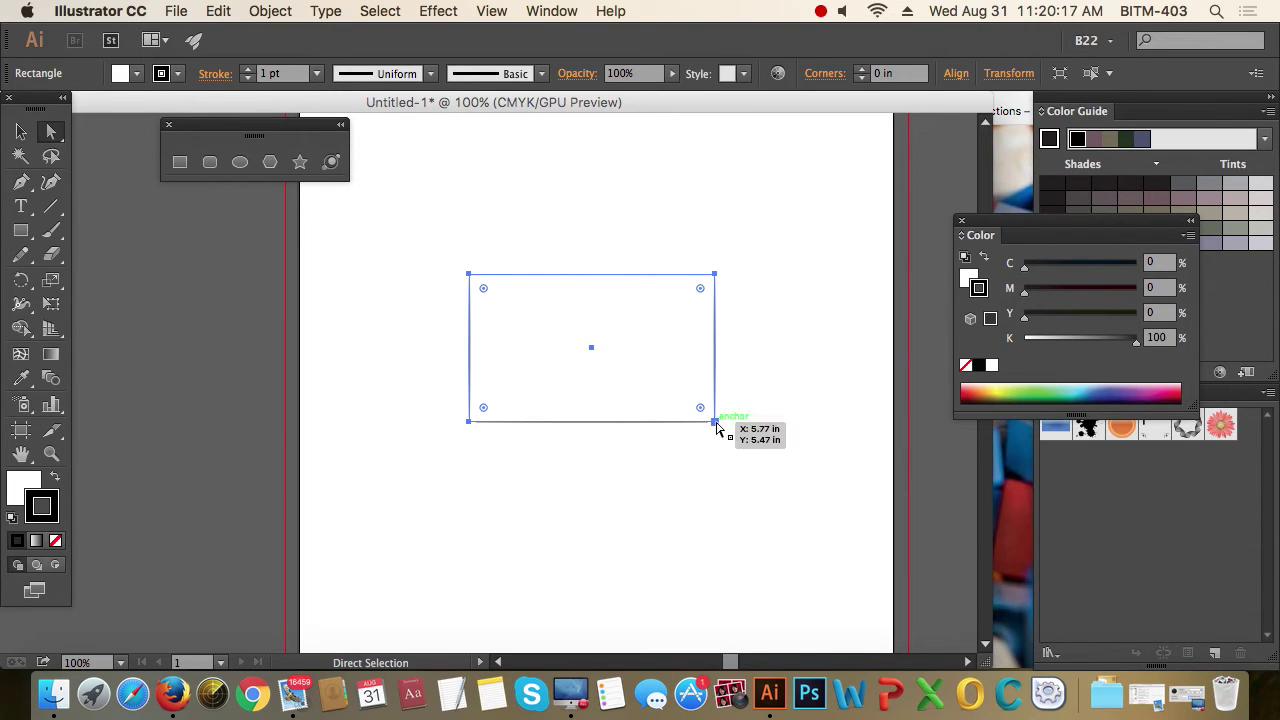
pyautogui.moveTo(619, 401); pyautogui.dragTo(703, 400)
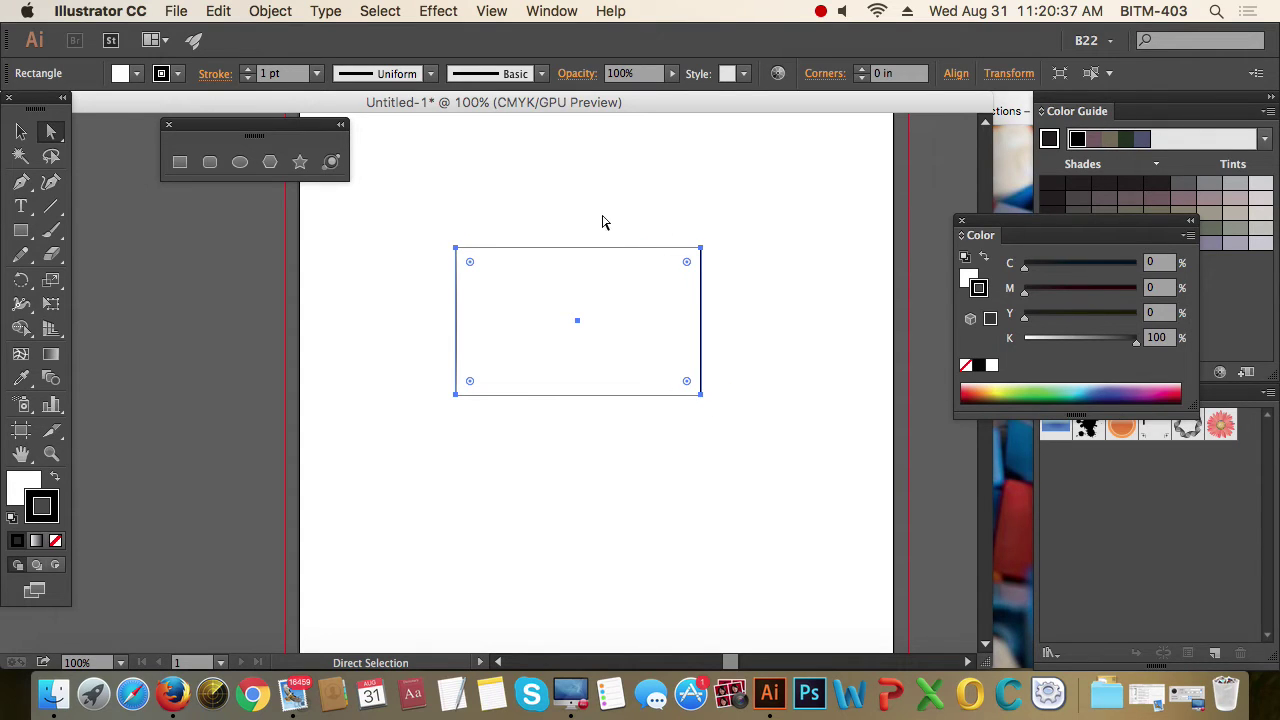
# Select the top-right anchor point and drag it up, then partway back down.
pyautogui.moveTo(590, 228); pyautogui.dragTo(611, 264)
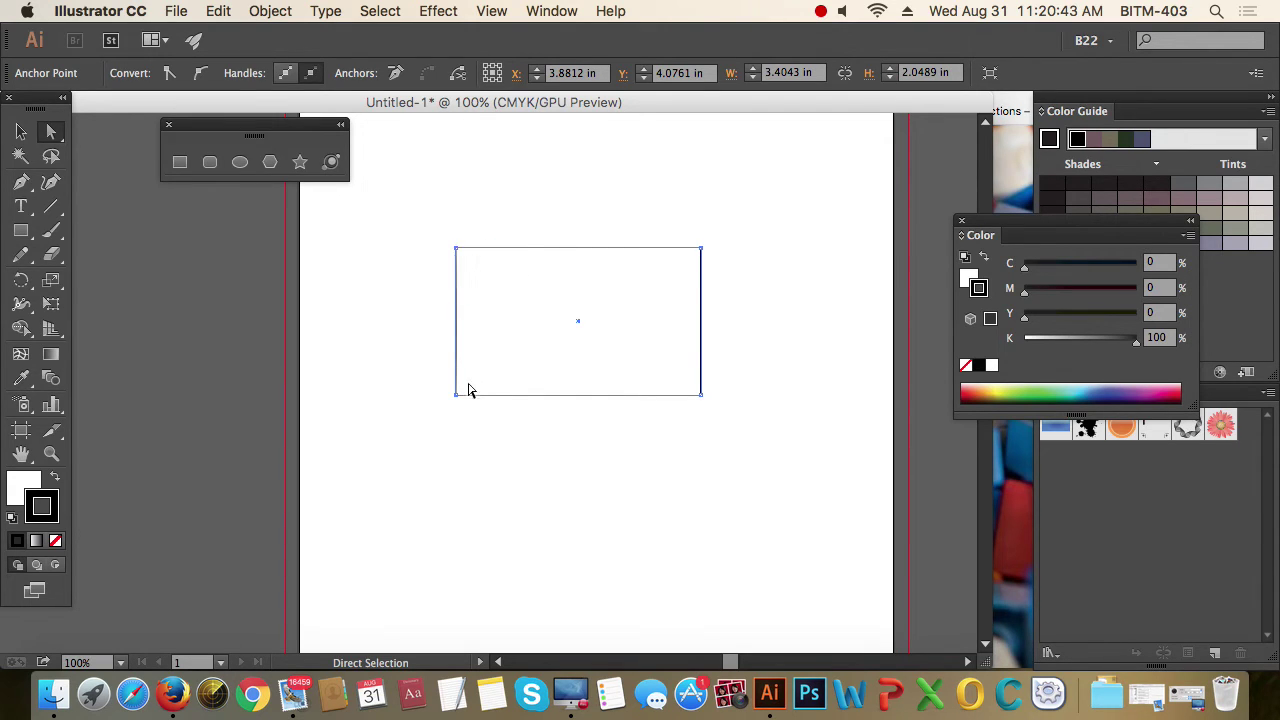
pyautogui.click(701, 249)
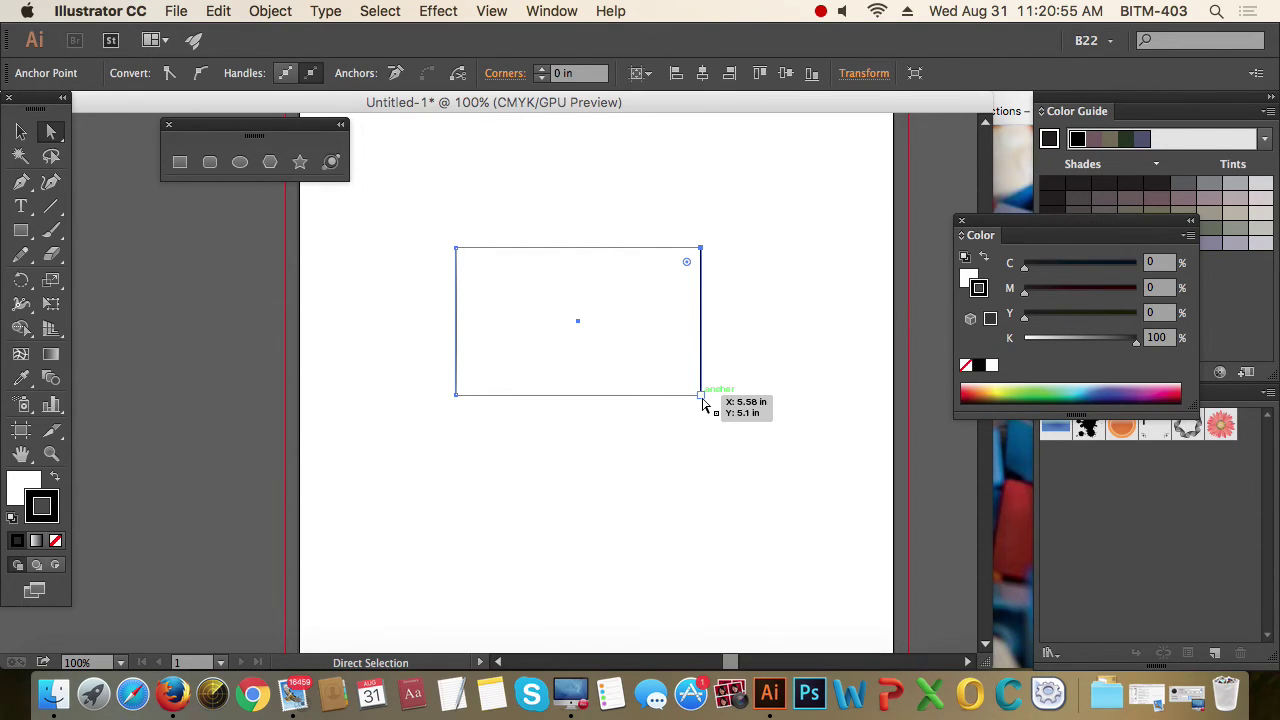
pyautogui.click(21, 131)
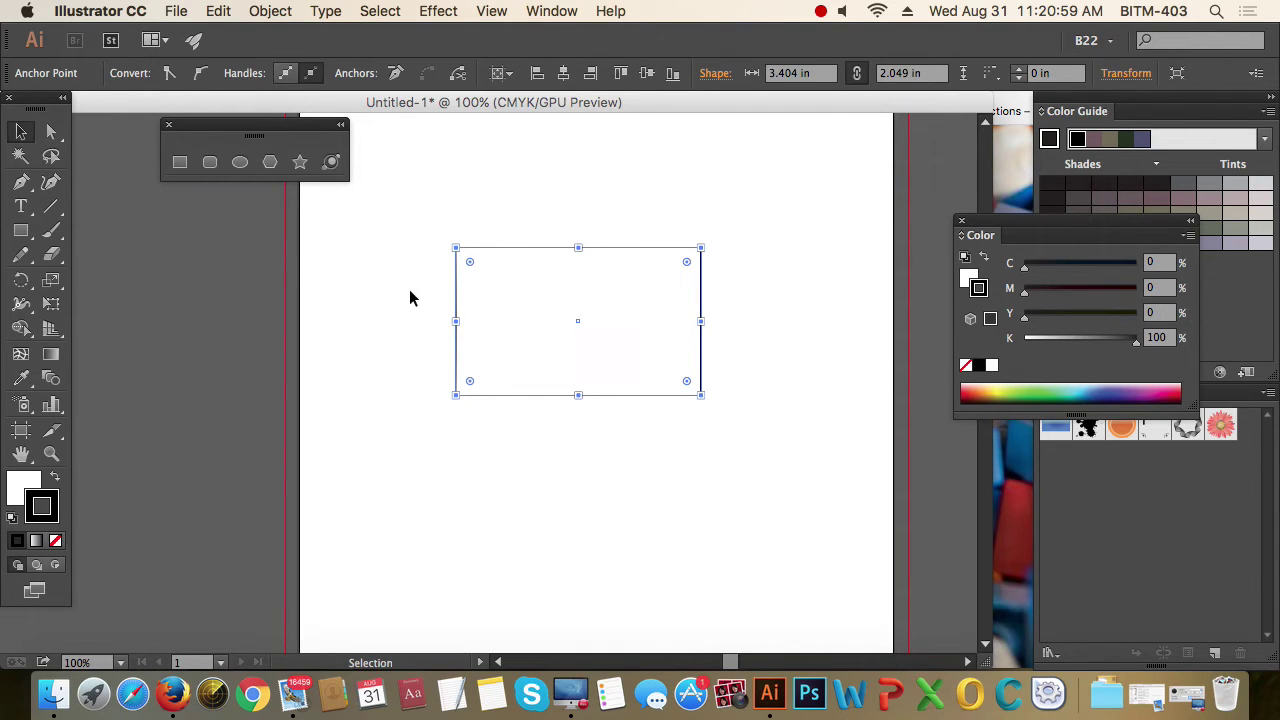
pyautogui.click(51, 133)
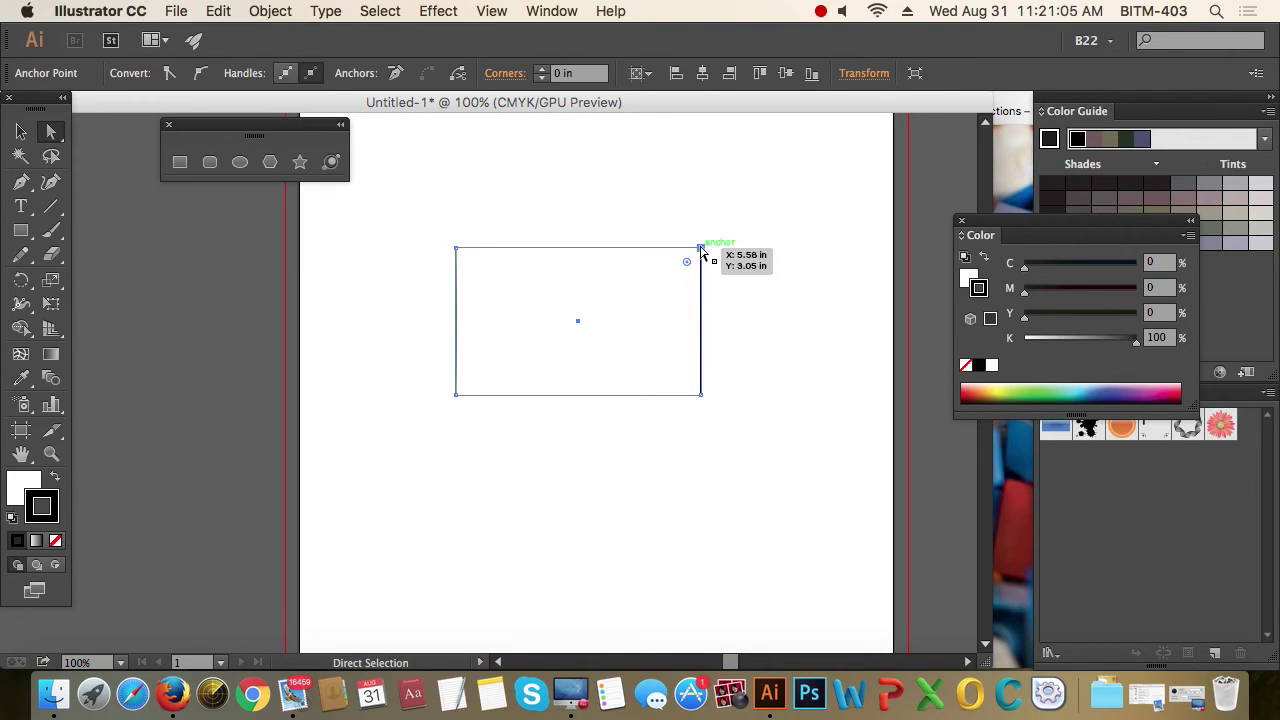
pyautogui.moveTo(700, 247); pyautogui.dragTo(774, 184)
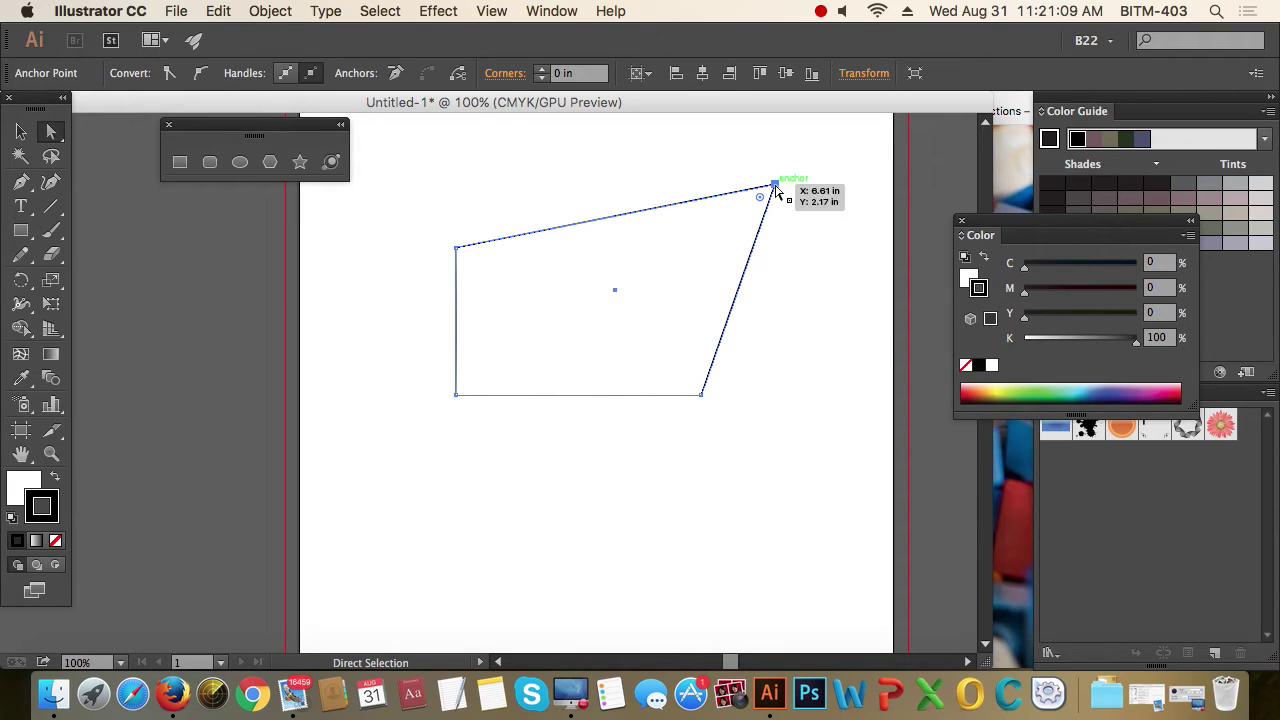
pyautogui.moveTo(774, 184); pyautogui.dragTo(721, 241)
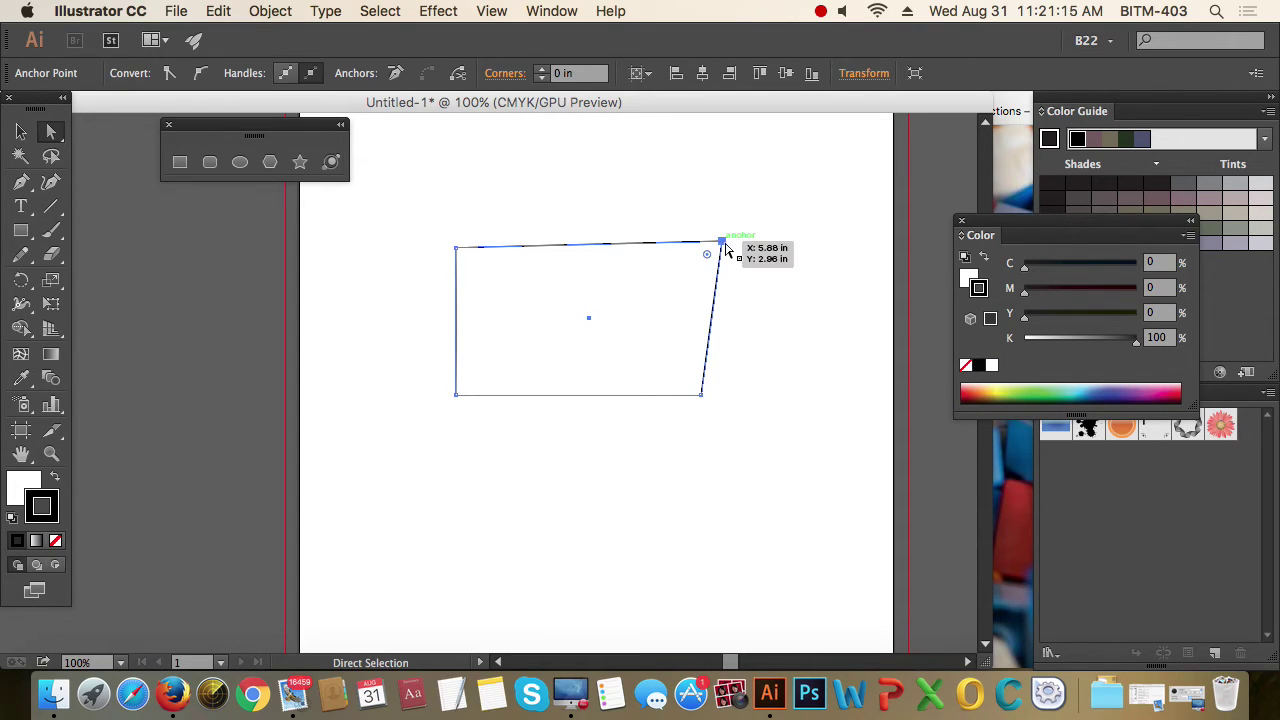
# Raise the top edge and bottom-right corner points to slant the shape into a parallelogram.
pyautogui.click(454, 253)
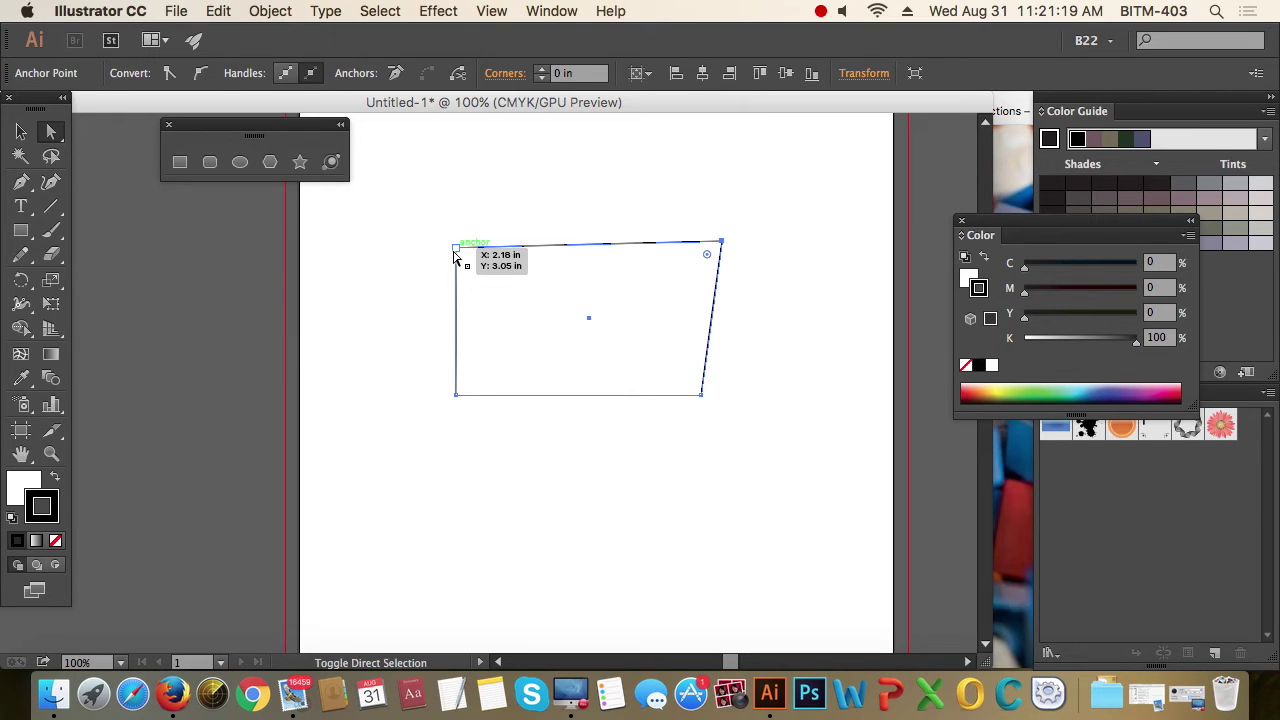
pyautogui.moveTo(431, 229); pyautogui.dragTo(478, 268)
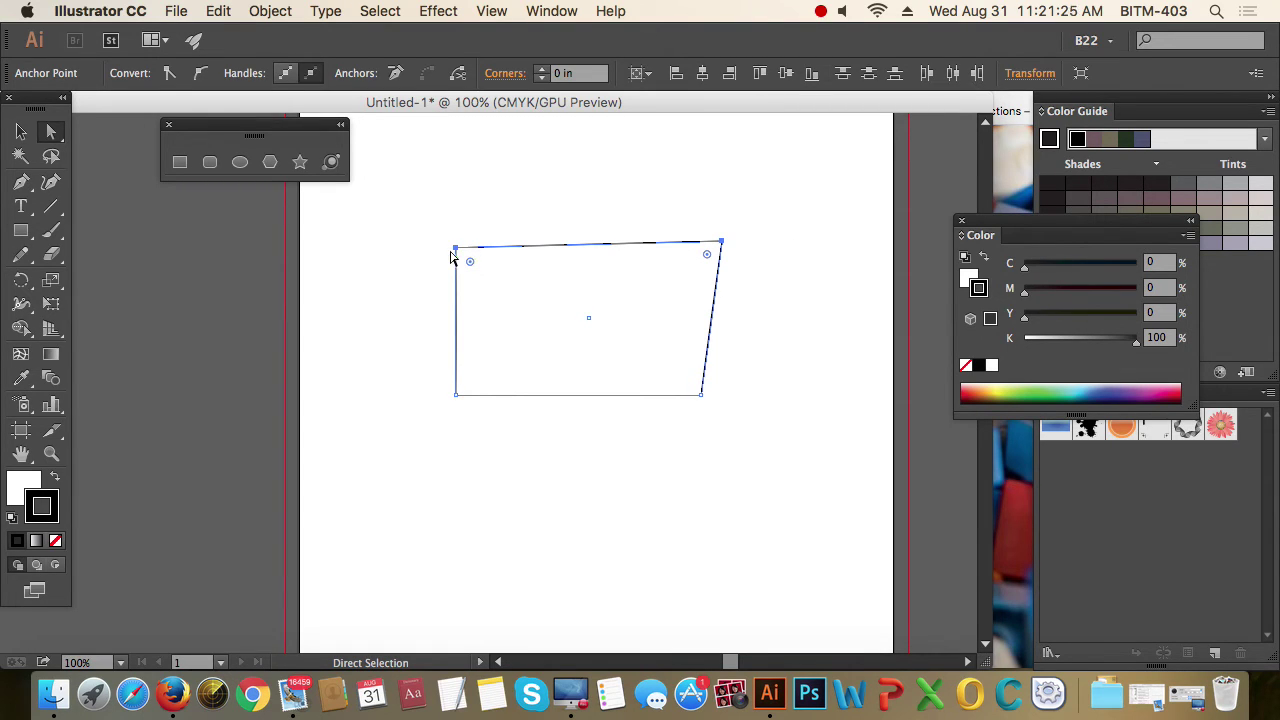
pyautogui.keyDown('shift'); pyautogui.click(456, 394); pyautogui.keyUp('shift')
pyautogui.moveTo(446, 234); pyautogui.dragTo(471, 266)
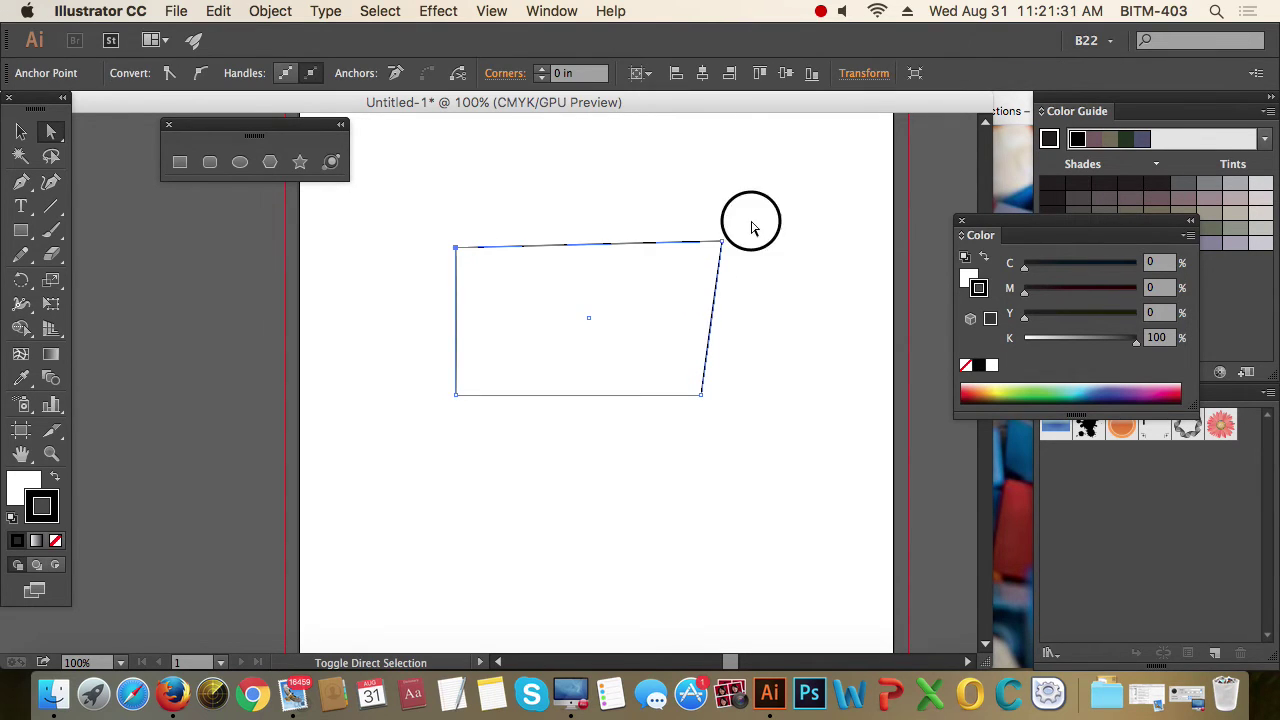
pyautogui.moveTo(749, 220)
pyautogui.mouseDown()
pyautogui.moveTo(712, 258)
pyautogui.moveTo(690, 512)
pyautogui.mouseUp()
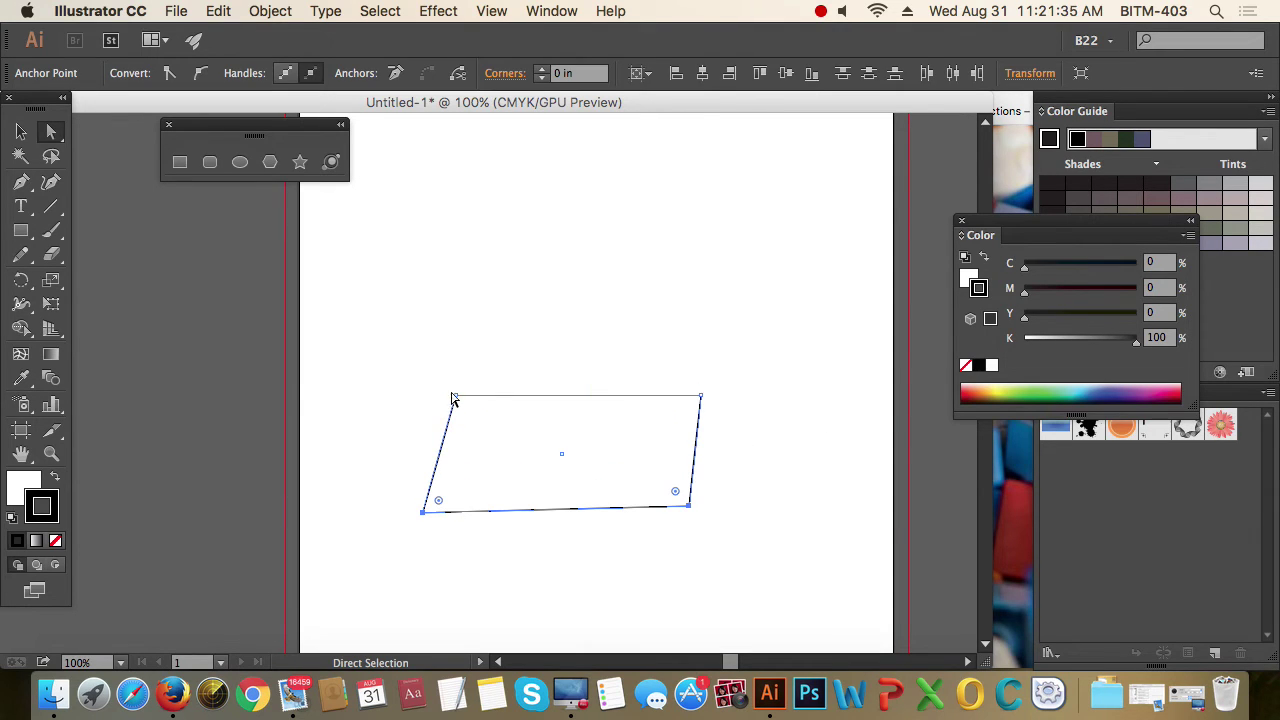
pyautogui.moveTo(690, 510); pyautogui.dragTo(740, 222)
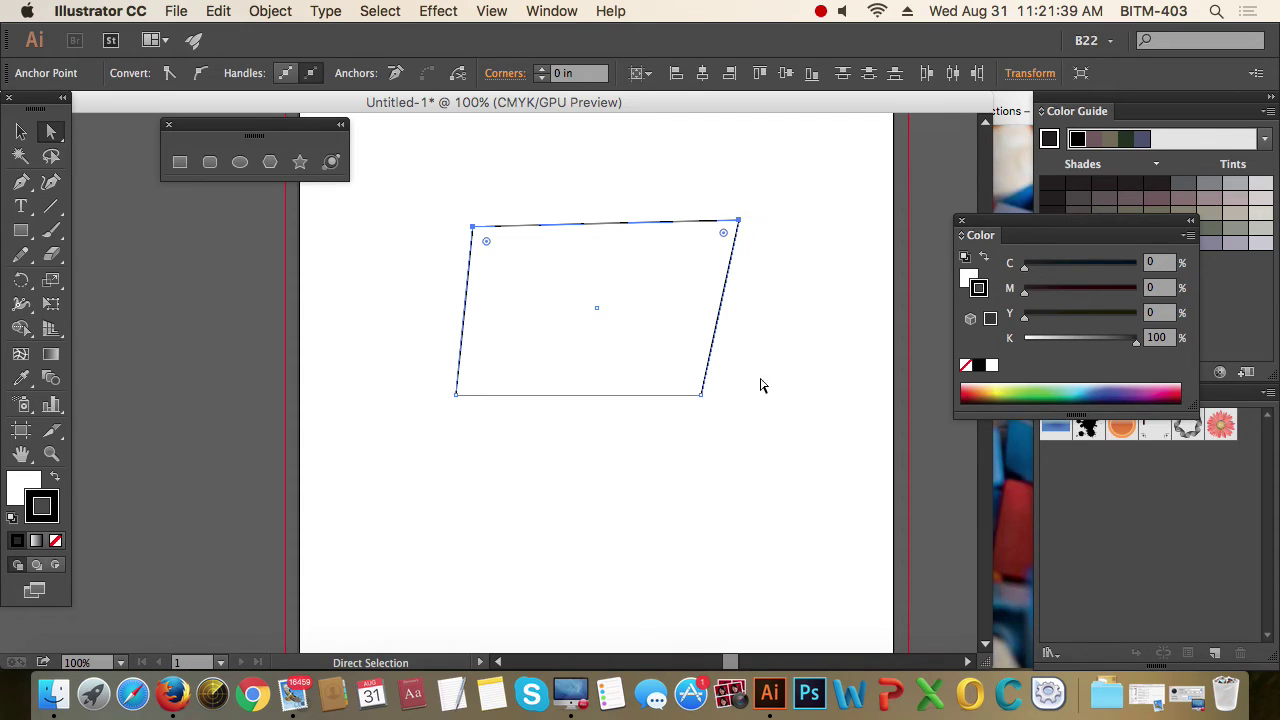
pyautogui.moveTo(723, 423); pyautogui.dragTo(697, 363)
pyautogui.moveTo(741, 226)
pyautogui.mouseDown()
pyautogui.moveTo(627, 472)
pyautogui.moveTo(760, 203)
pyautogui.mouseUp()
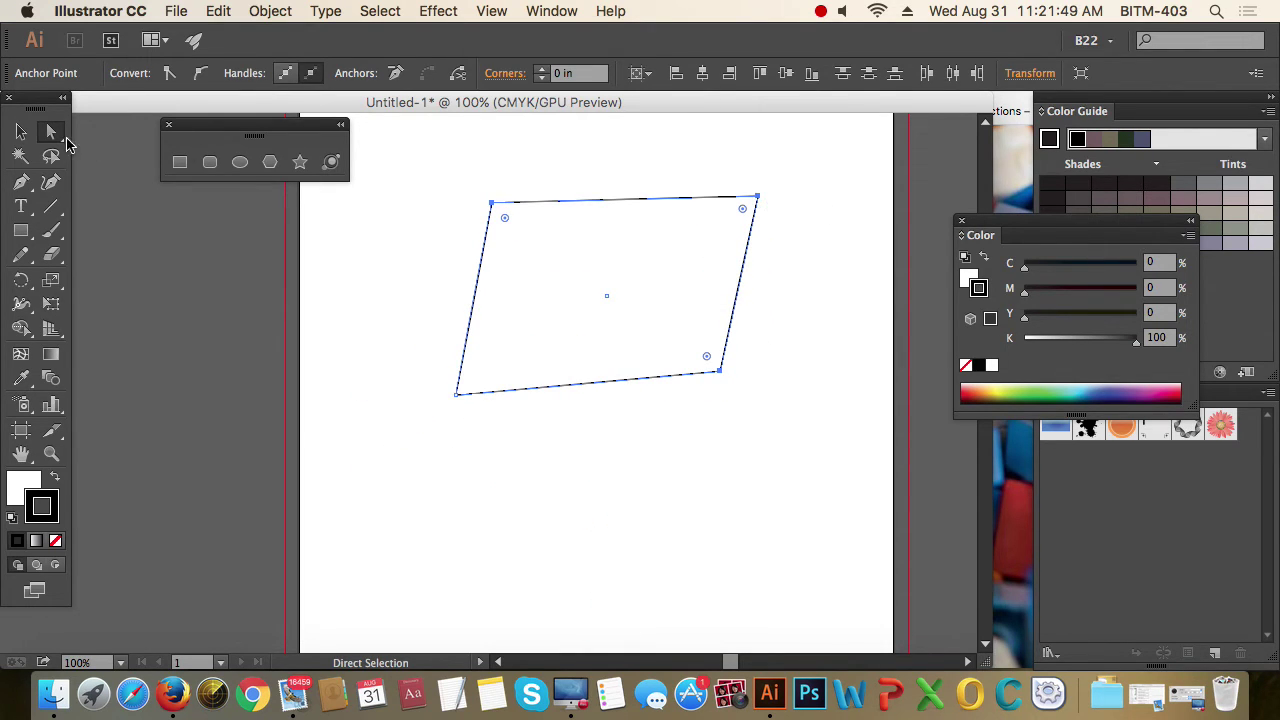
pyautogui.click(21, 131)
# Make Fill active and drag the parallelogram to its final spot, slightly lower and left.
pyautogui.click(403, 234)
pyautogui.moveTo(403, 234); pyautogui.dragTo(577, 336)
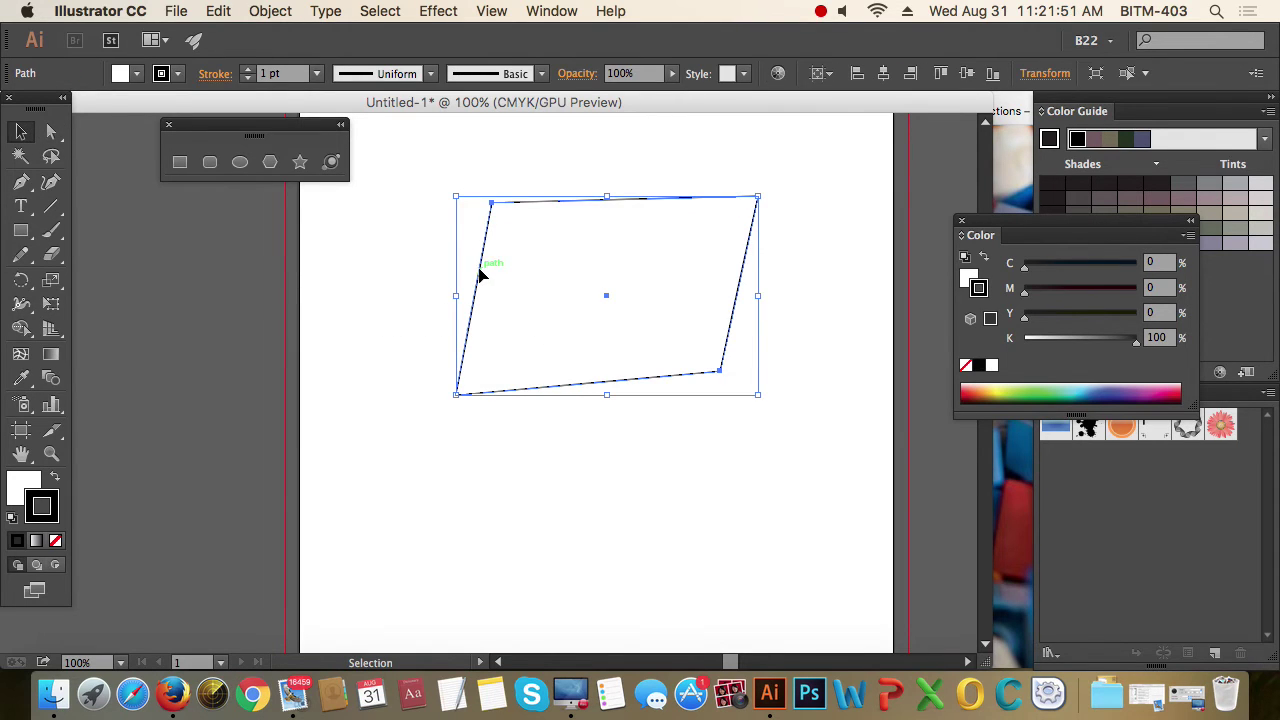
pyautogui.moveTo(481, 273); pyautogui.dragTo(494, 337)
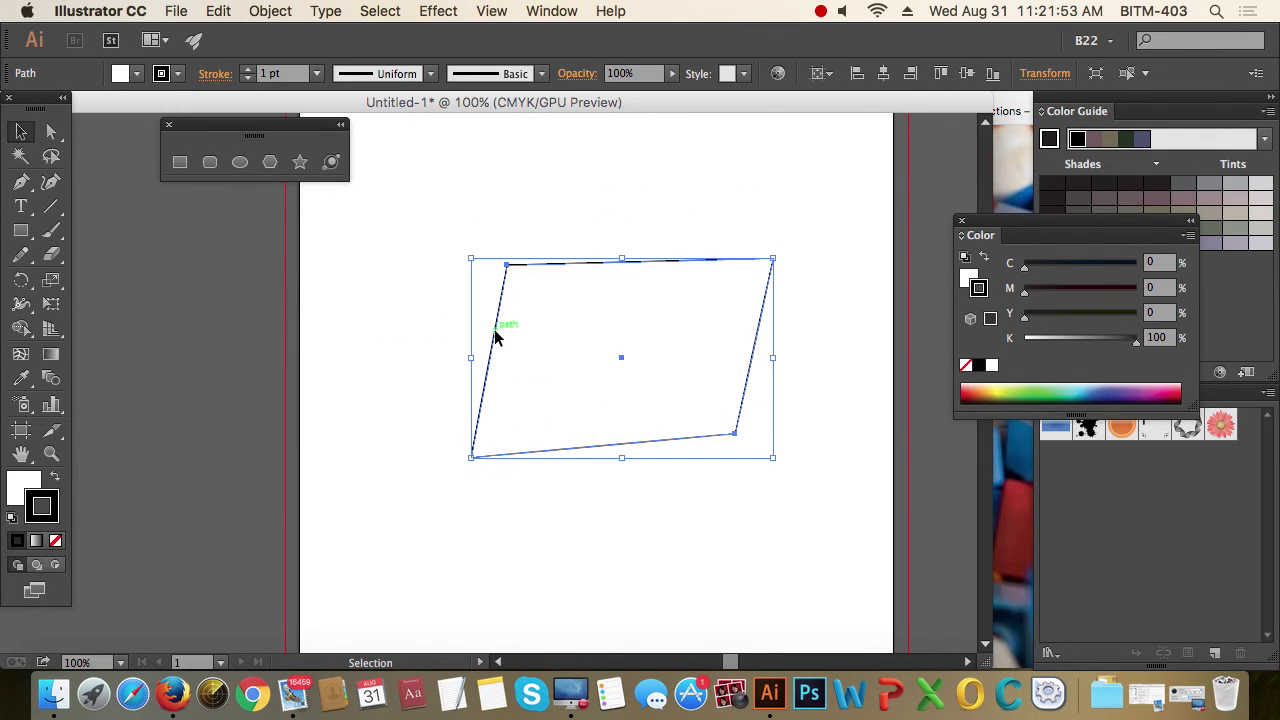
pyautogui.moveTo(494, 337); pyautogui.dragTo(494, 267)
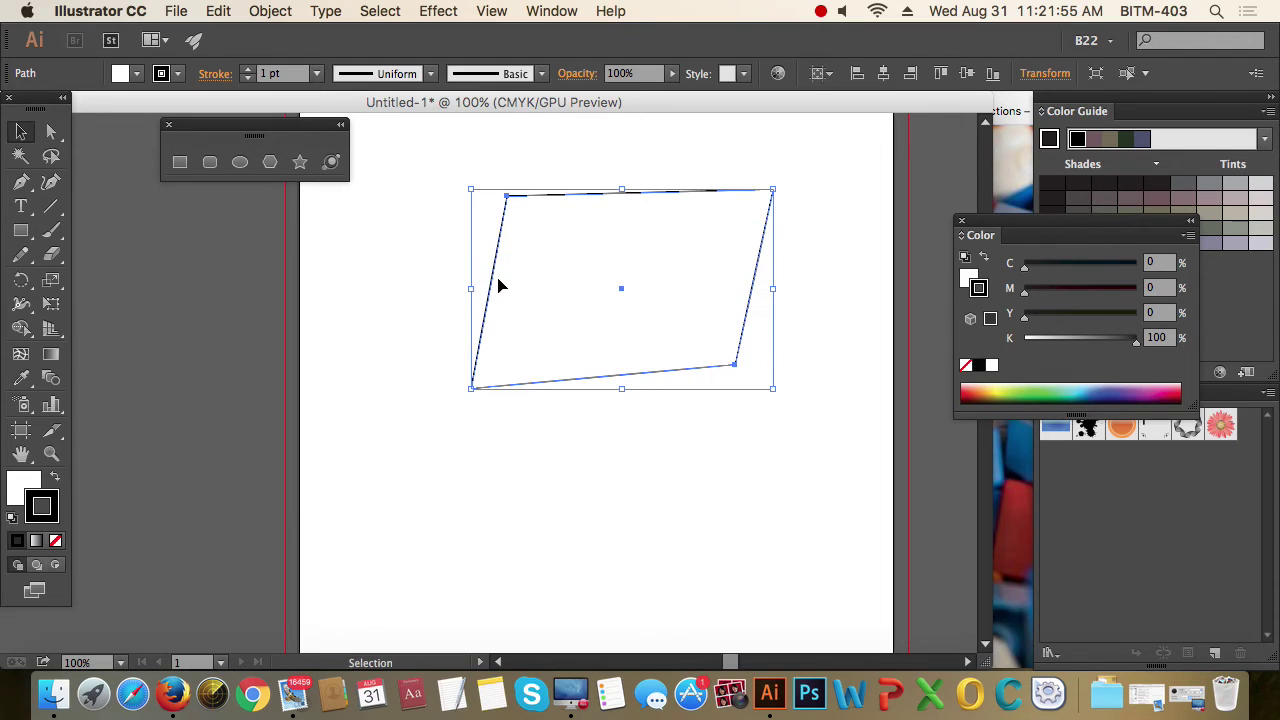
pyautogui.click(19, 486)
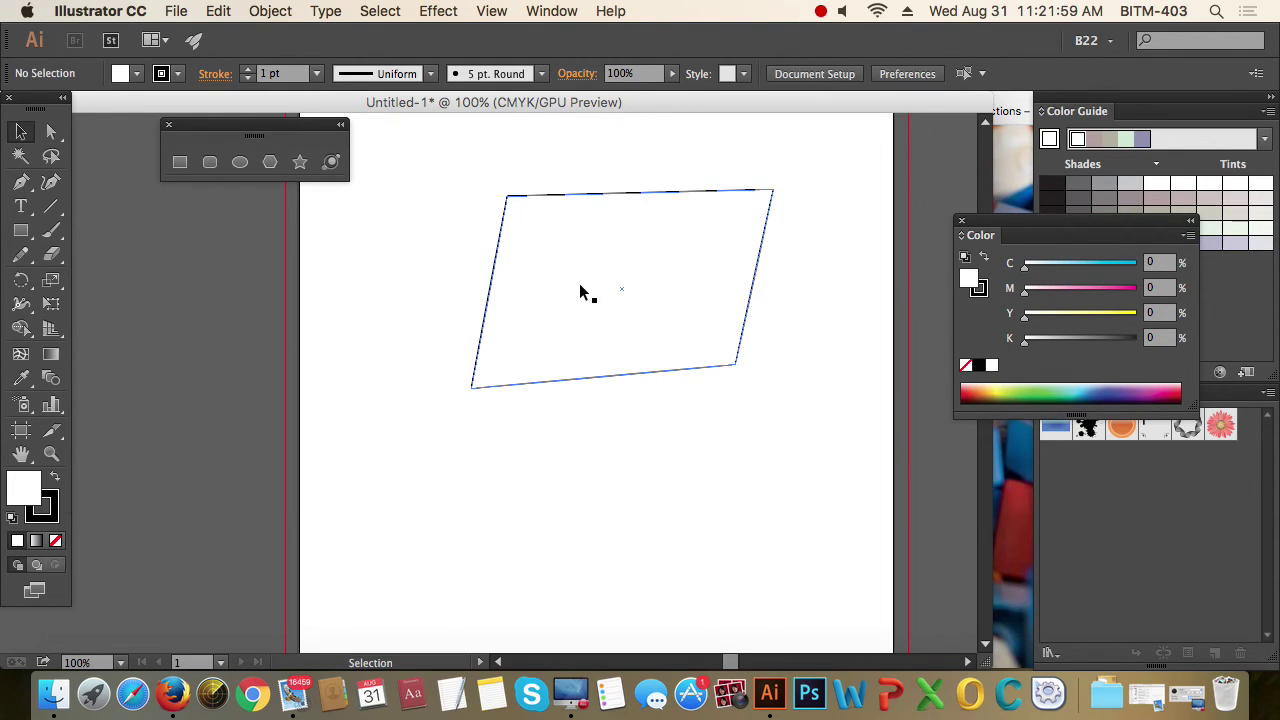
pyautogui.moveTo(579, 283); pyautogui.dragTo(570, 345)
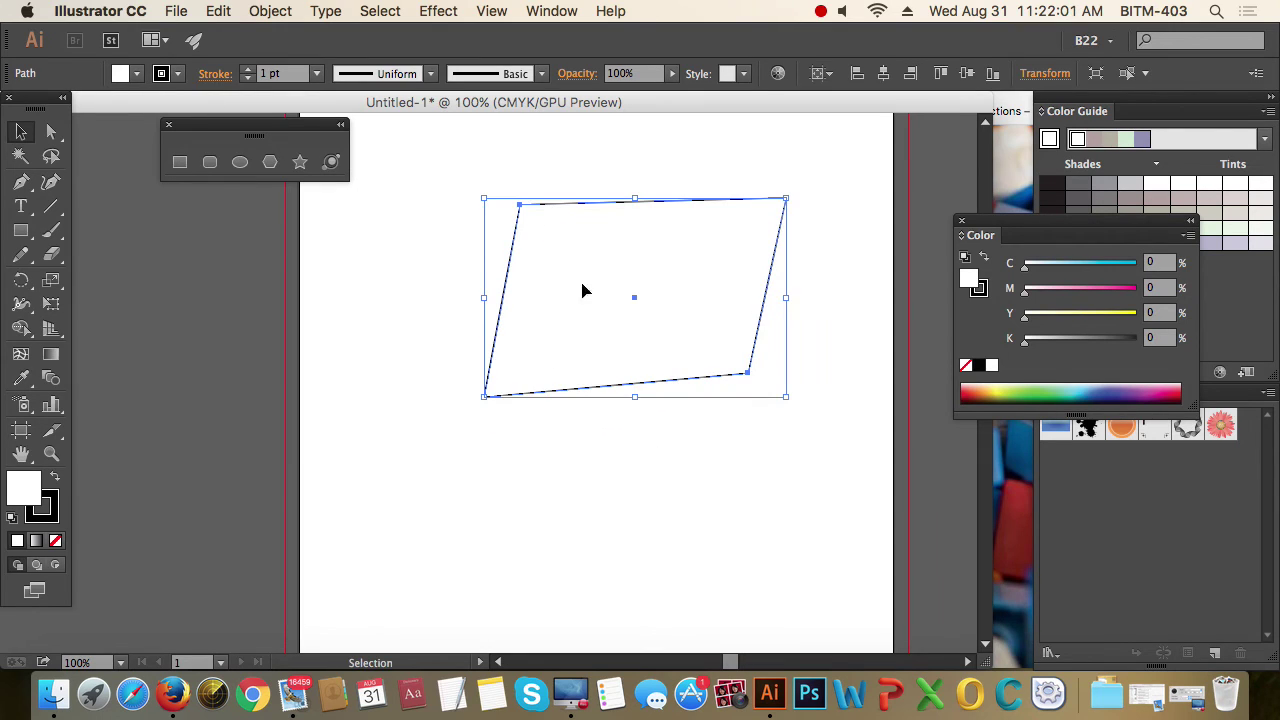
pyautogui.moveTo(611, 255); pyautogui.dragTo(544, 290)
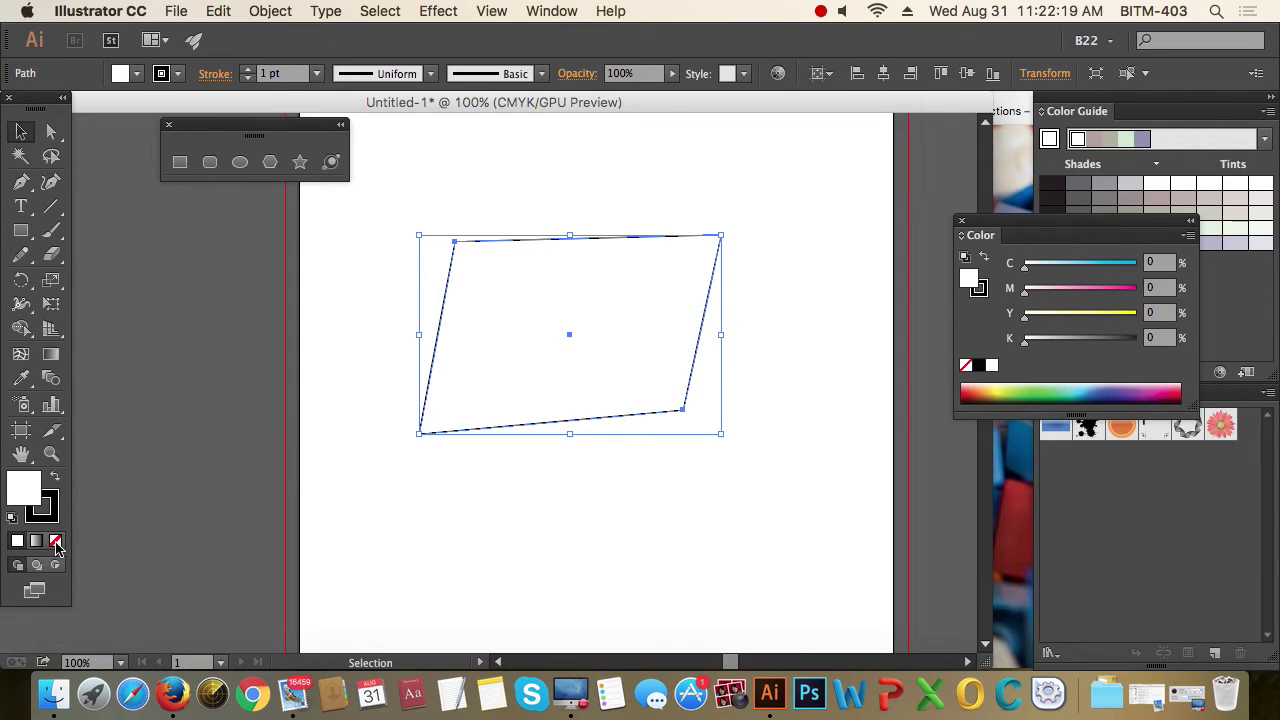
# Set the parallelogram's fill to None, then select it and delete it.
pyautogui.click(56, 541)
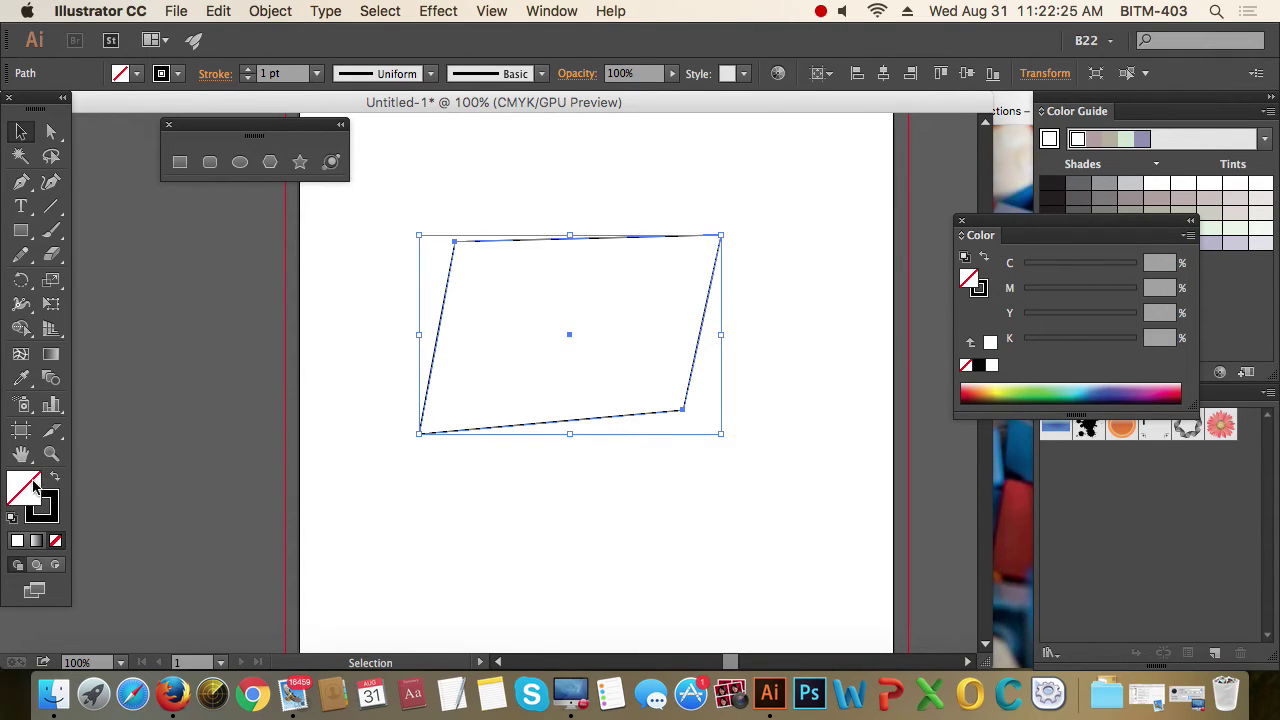
pyautogui.click(494, 352)
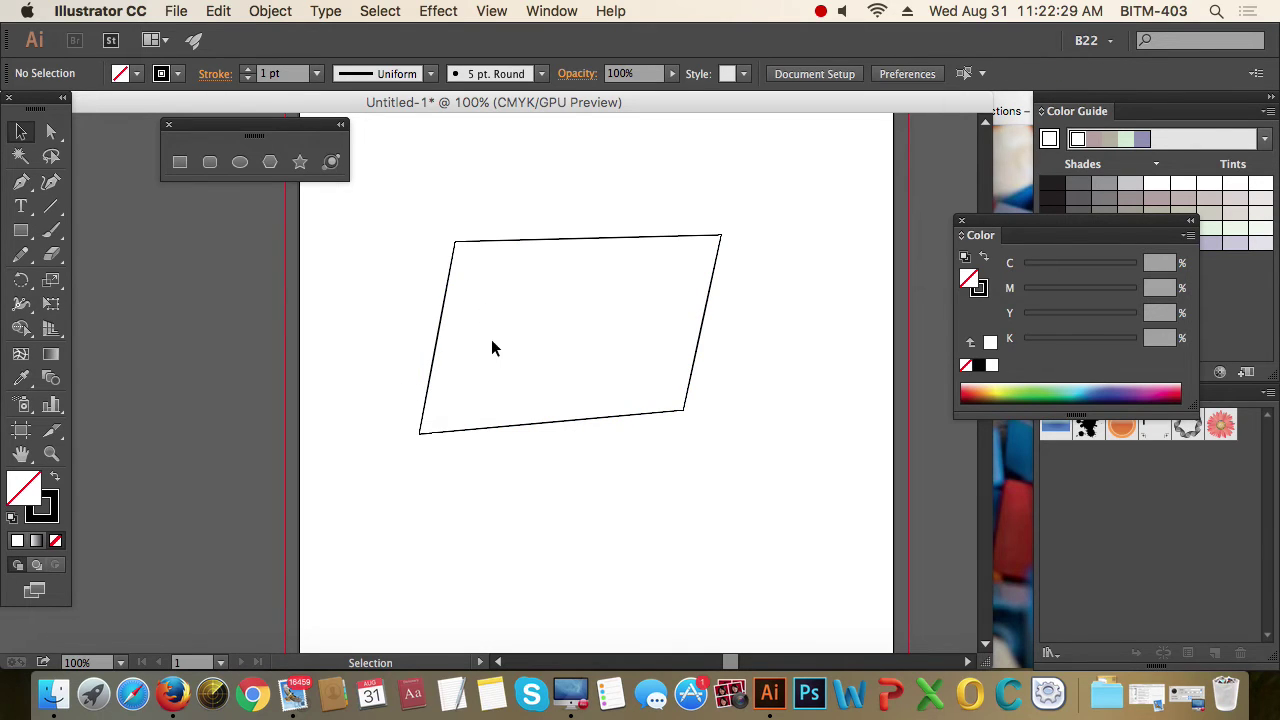
pyautogui.moveTo(496, 296); pyautogui.dragTo(474, 357)
pyautogui.moveTo(491, 271)
pyautogui.mouseDown()
pyautogui.moveTo(451, 334)
pyautogui.moveTo(505, 342)
pyautogui.moveTo(499, 368)
pyautogui.mouseUp()
pyautogui.click(494, 371)
pyautogui.moveTo(368, 346); pyautogui.dragTo(454, 374)
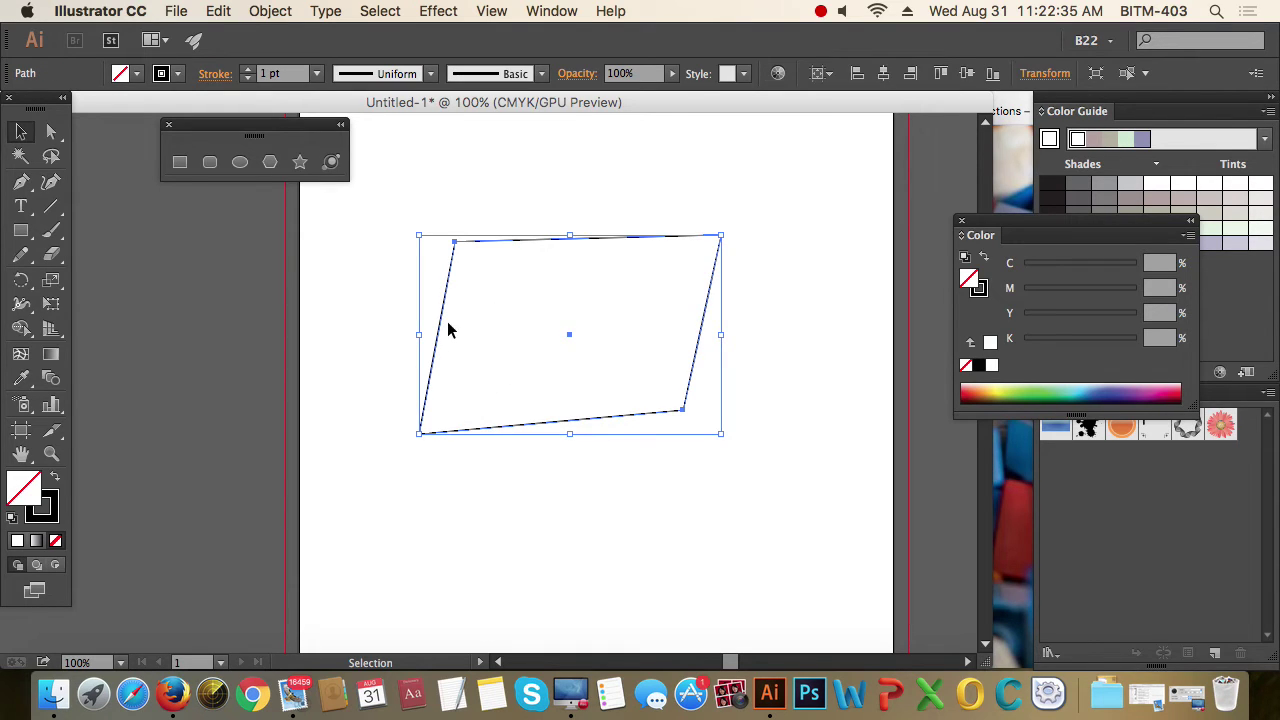
pyautogui.press('Delete')
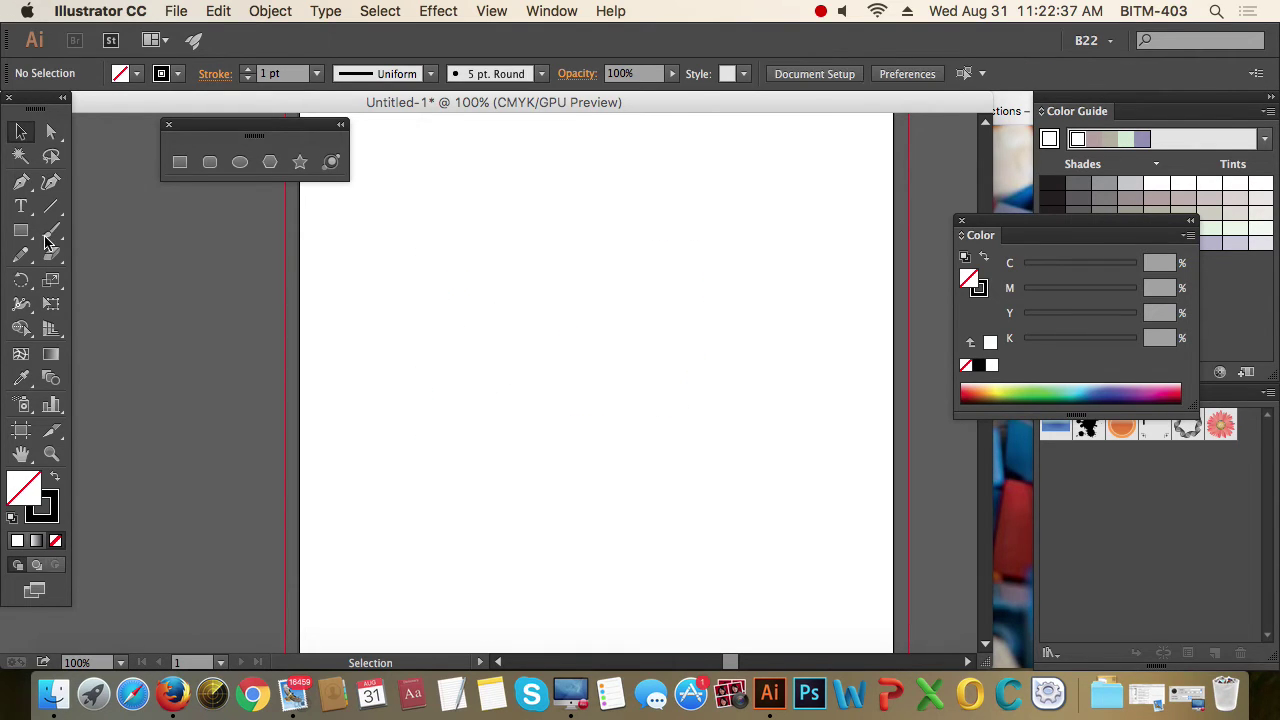
# Draw an unfilled rectangle and nudge it right to sit near the artboard's centre.
pyautogui.click(21, 230)
pyautogui.moveTo(463, 256); pyautogui.dragTo(652, 417)
pyautogui.click(21, 131)
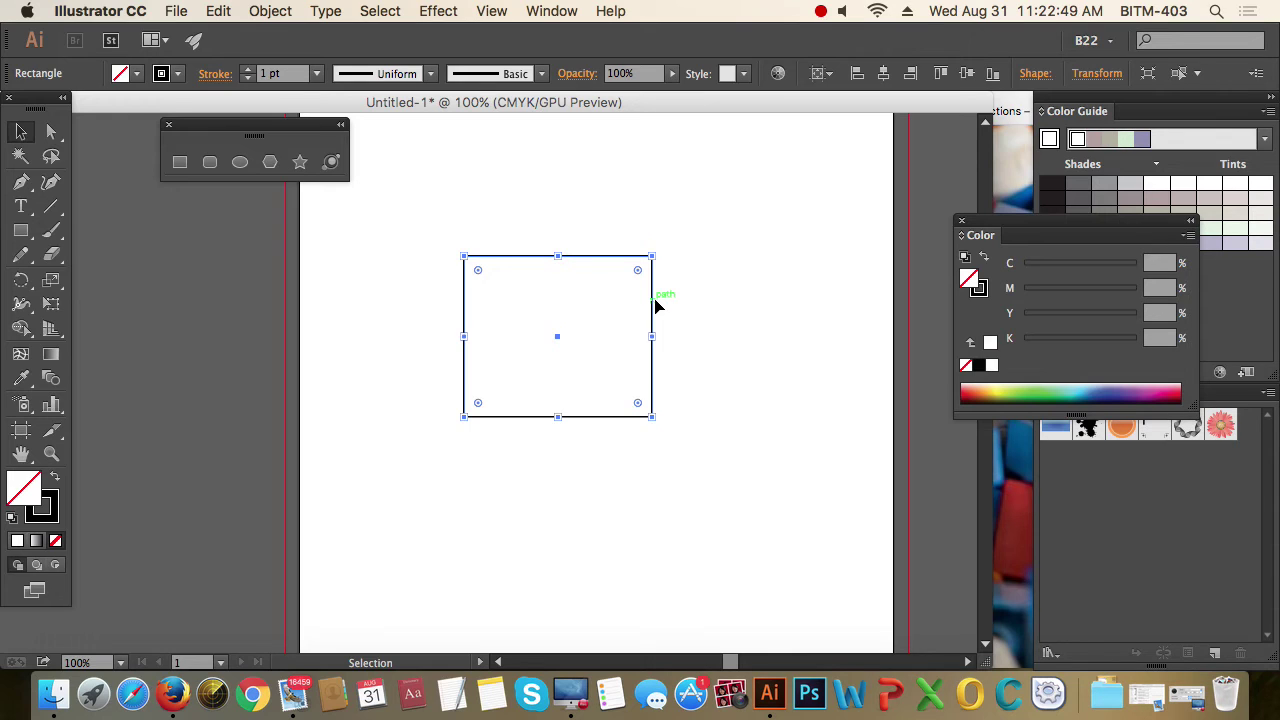
pyautogui.moveTo(657, 306)
pyautogui.mouseDown()
pyautogui.moveTo(781, 298)
pyautogui.moveTo(672, 310)
pyautogui.mouseUp()
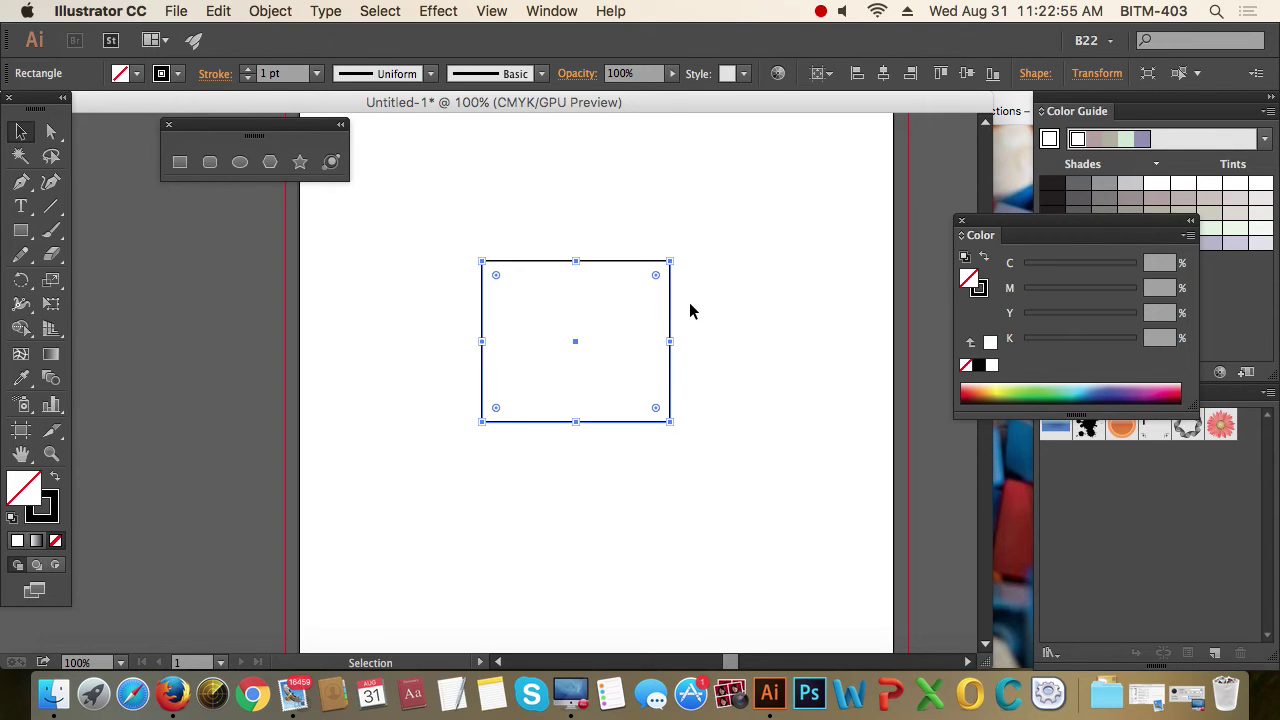
pyautogui.click(794, 353)
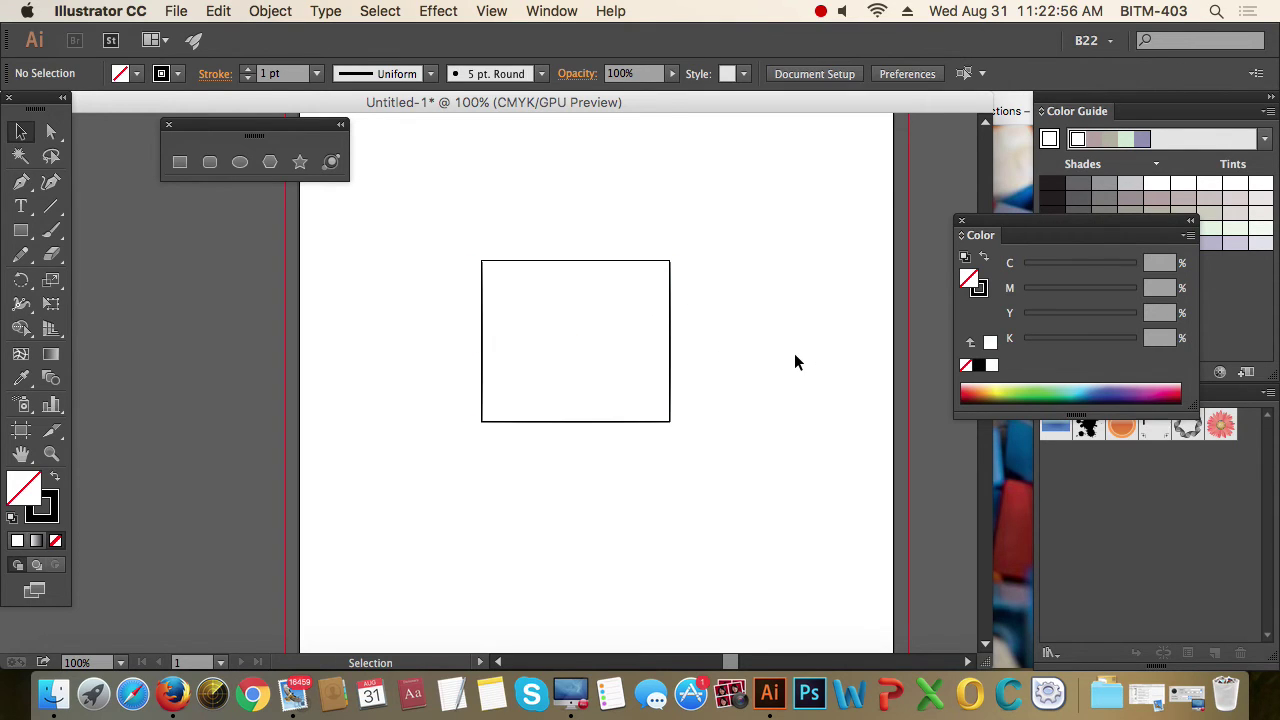
pyautogui.click(670, 305)
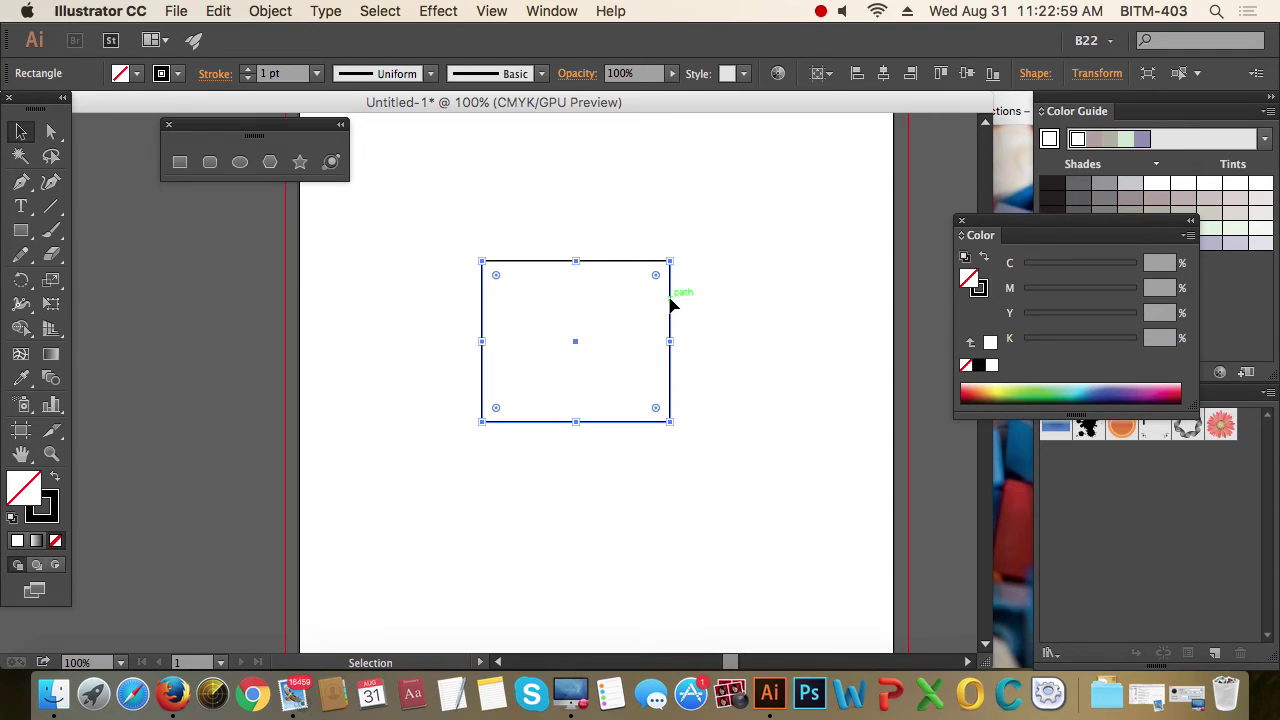
pyautogui.moveTo(670, 305)
pyautogui.mouseDown()
pyautogui.moveTo(771, 294)
pyautogui.moveTo(691, 297)
pyautogui.mouseUp()
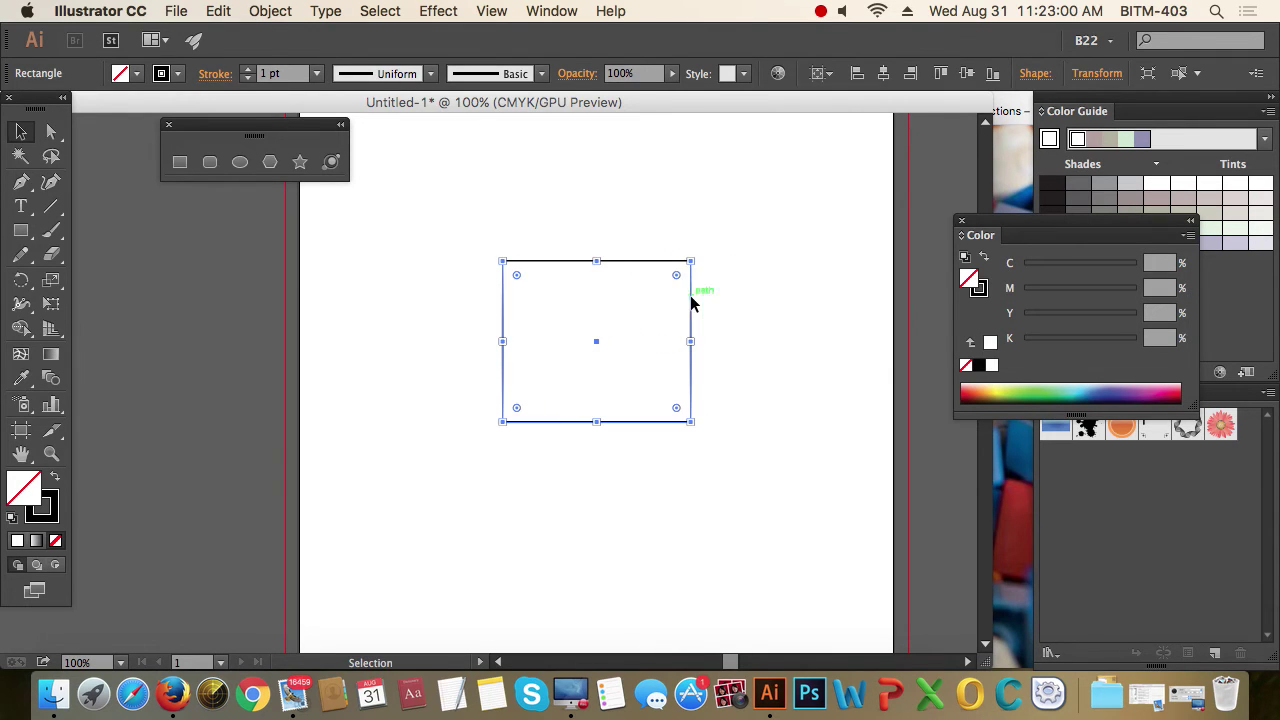
pyautogui.click(652, 348)
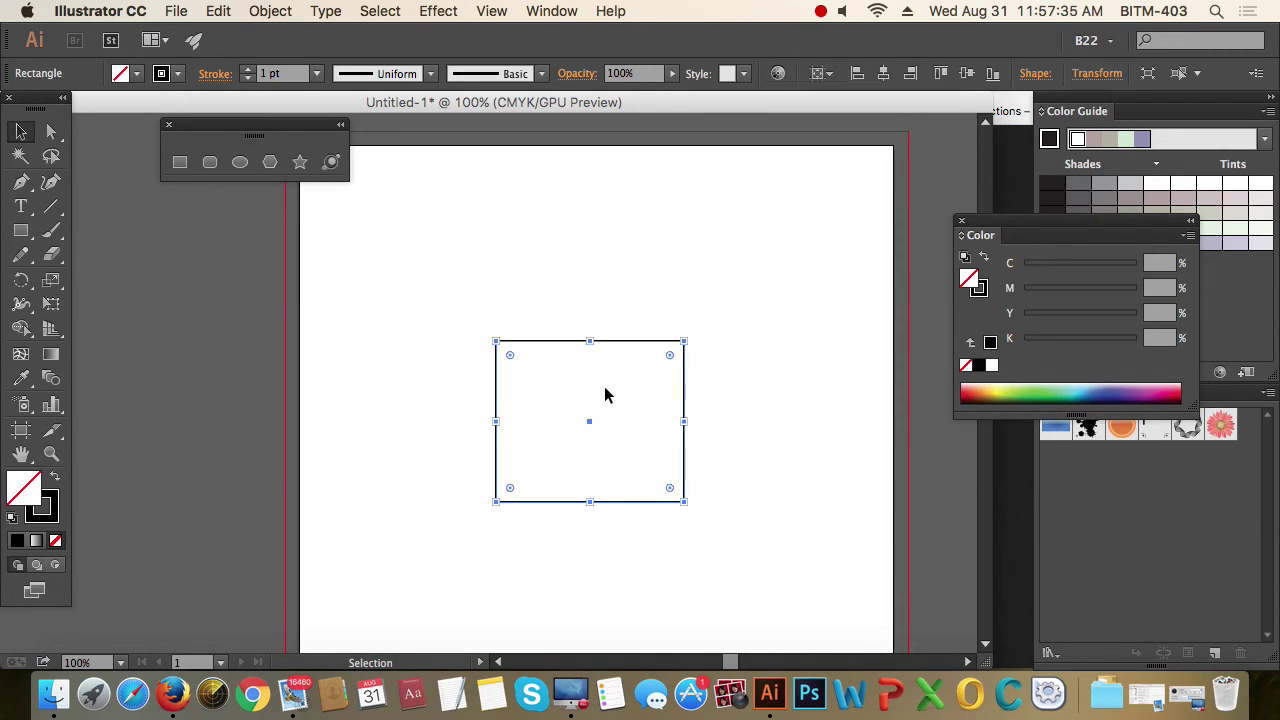
# Delete the rectangle, then draw a new rectangle, a rounded rectangle and an ellipse.
pyautogui.press('Delete')
pyautogui.click(180, 162)
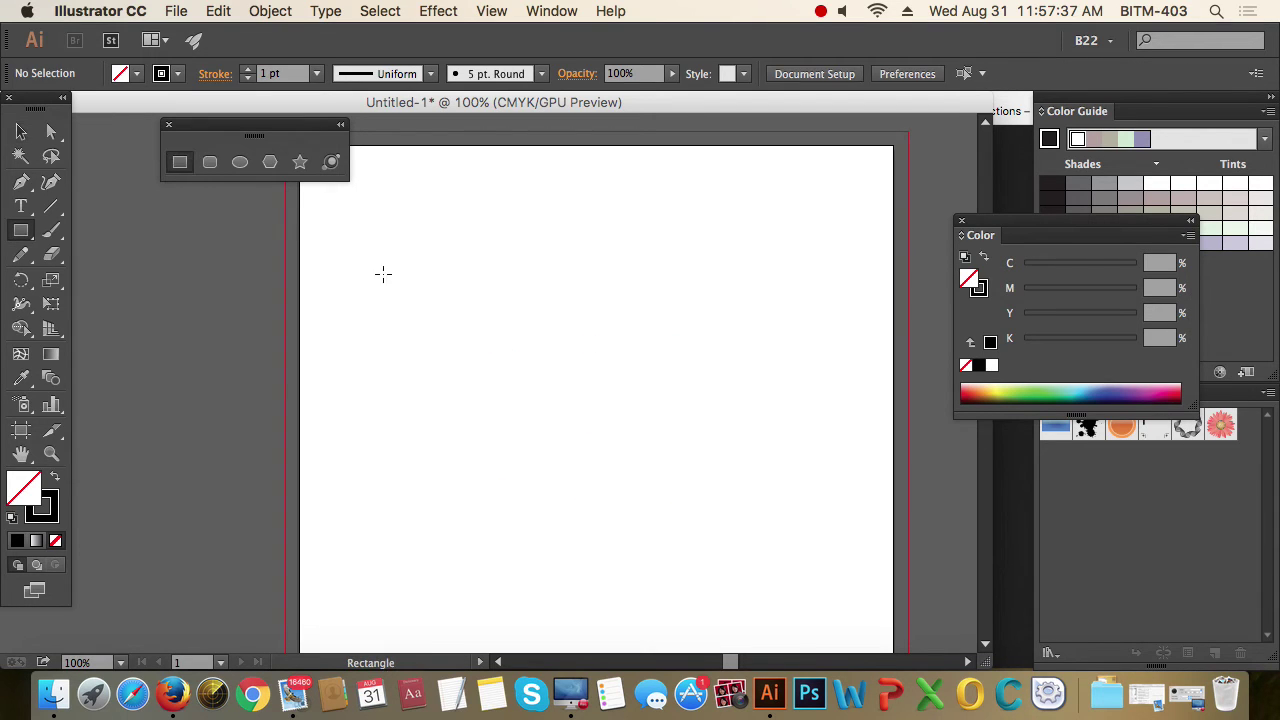
pyautogui.moveTo(377, 269); pyautogui.dragTo(507, 349)
pyautogui.click(209, 162)
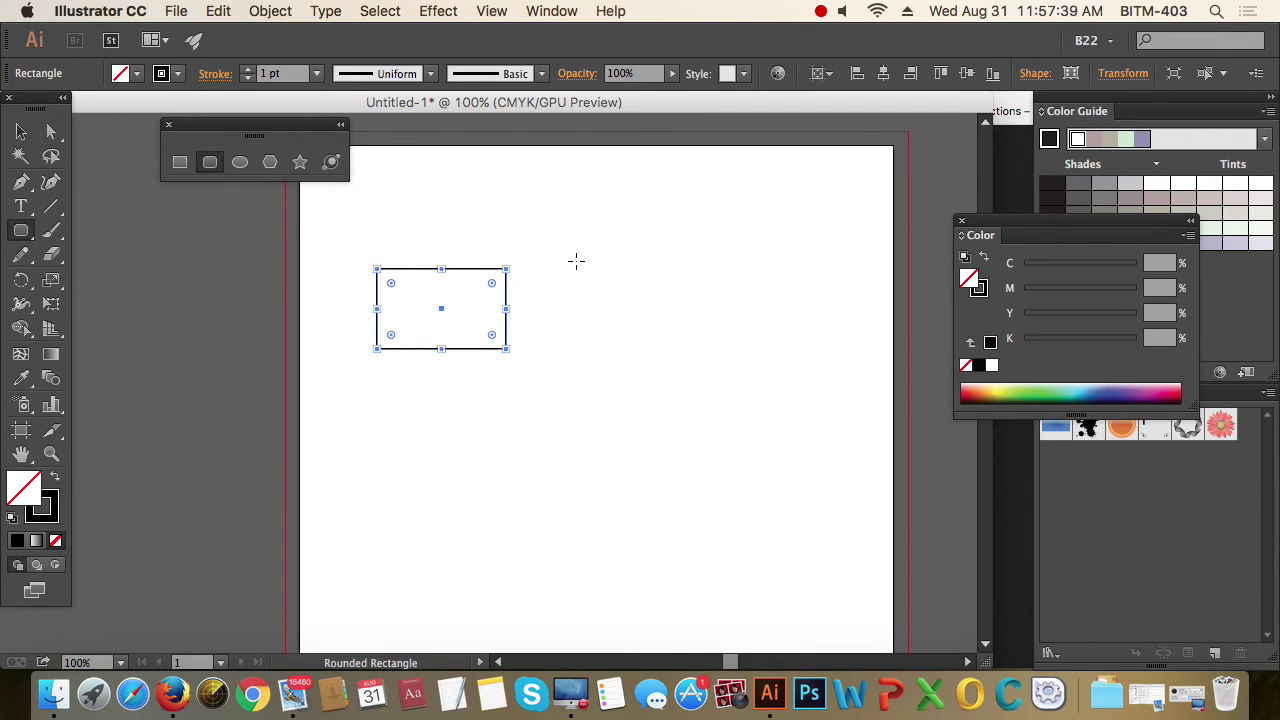
pyautogui.moveTo(552, 244); pyautogui.dragTo(694, 349)
pyautogui.click(240, 162)
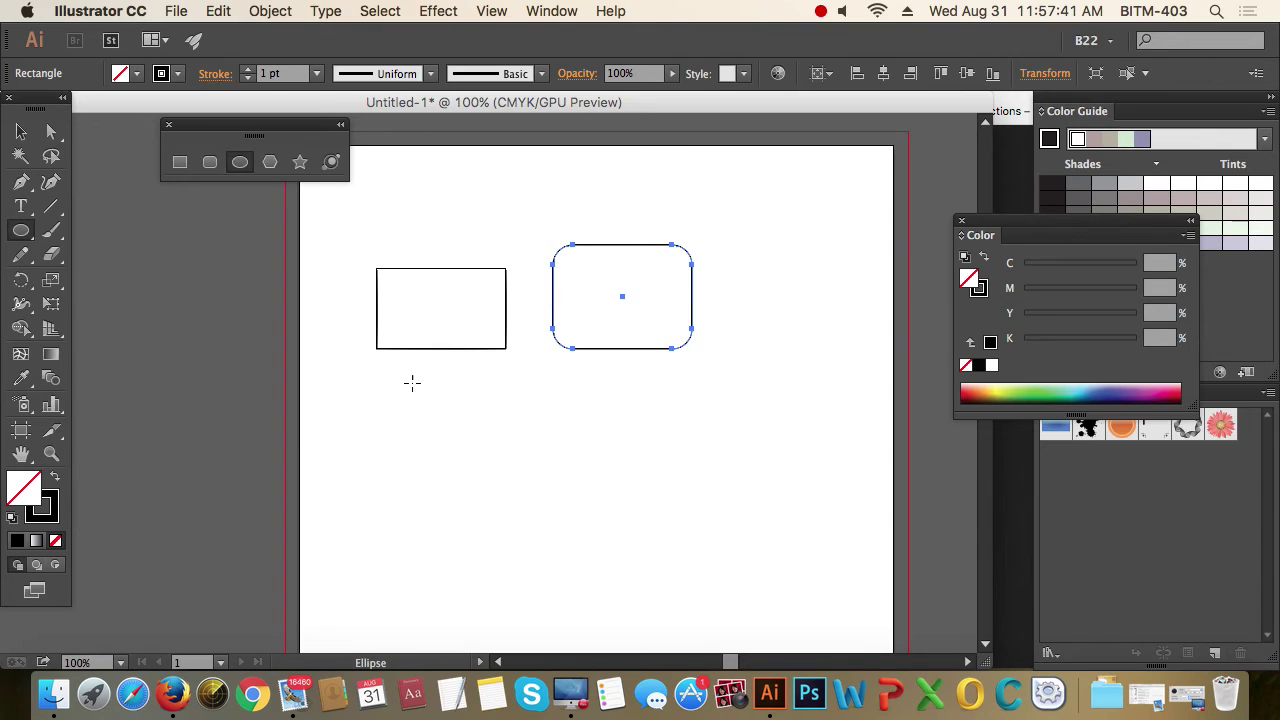
pyautogui.moveTo(384, 371); pyautogui.dragTo(521, 446)
# Draw a hexagon and a five-point star, then marquee-select all the shapes and delete them.
pyautogui.click(270, 162)
pyautogui.moveTo(568, 397); pyautogui.dragTo(700, 471)
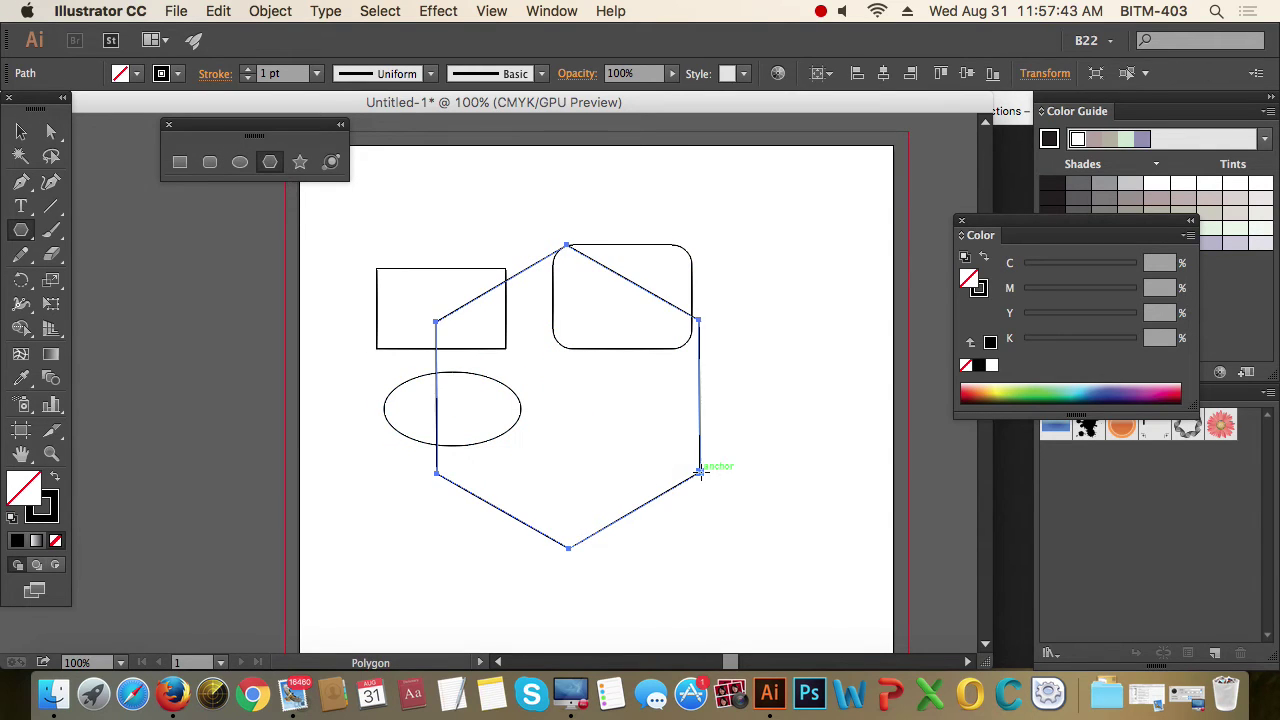
pyautogui.click(299, 162)
pyautogui.moveTo(773, 268); pyautogui.dragTo(851, 321)
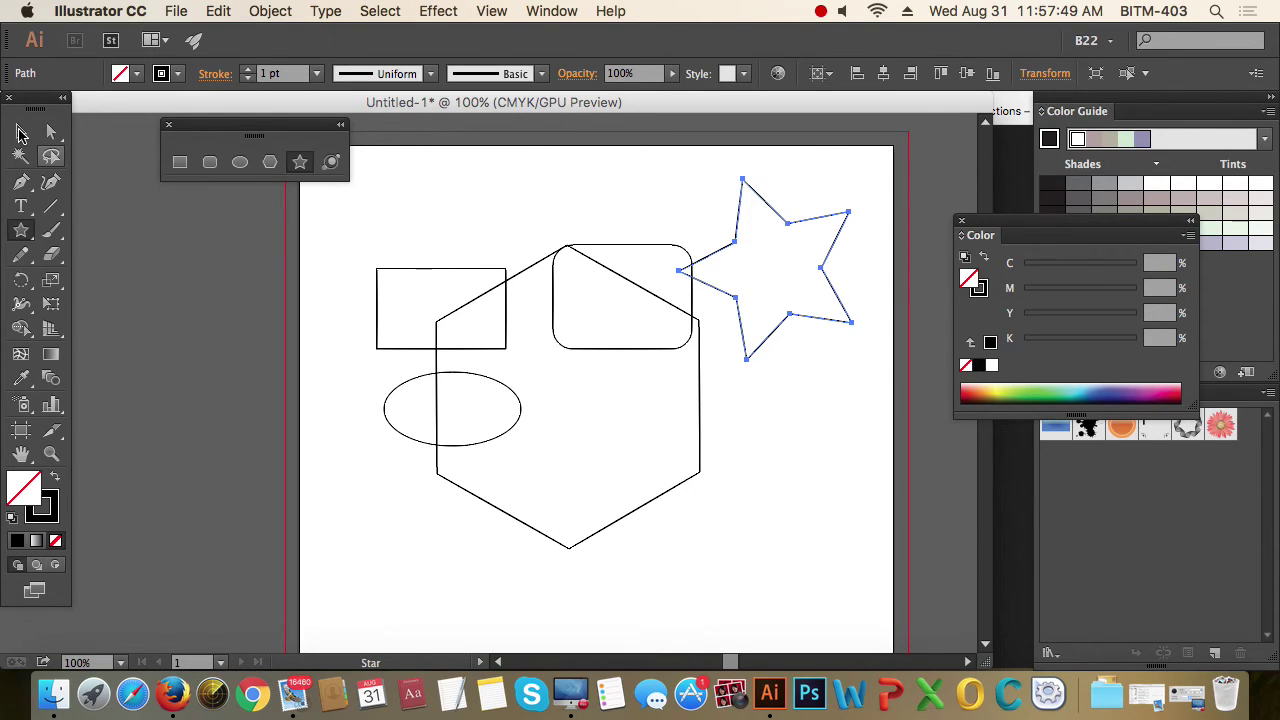
pyautogui.click(20, 131)
pyautogui.moveTo(372, 228); pyautogui.dragTo(864, 478)
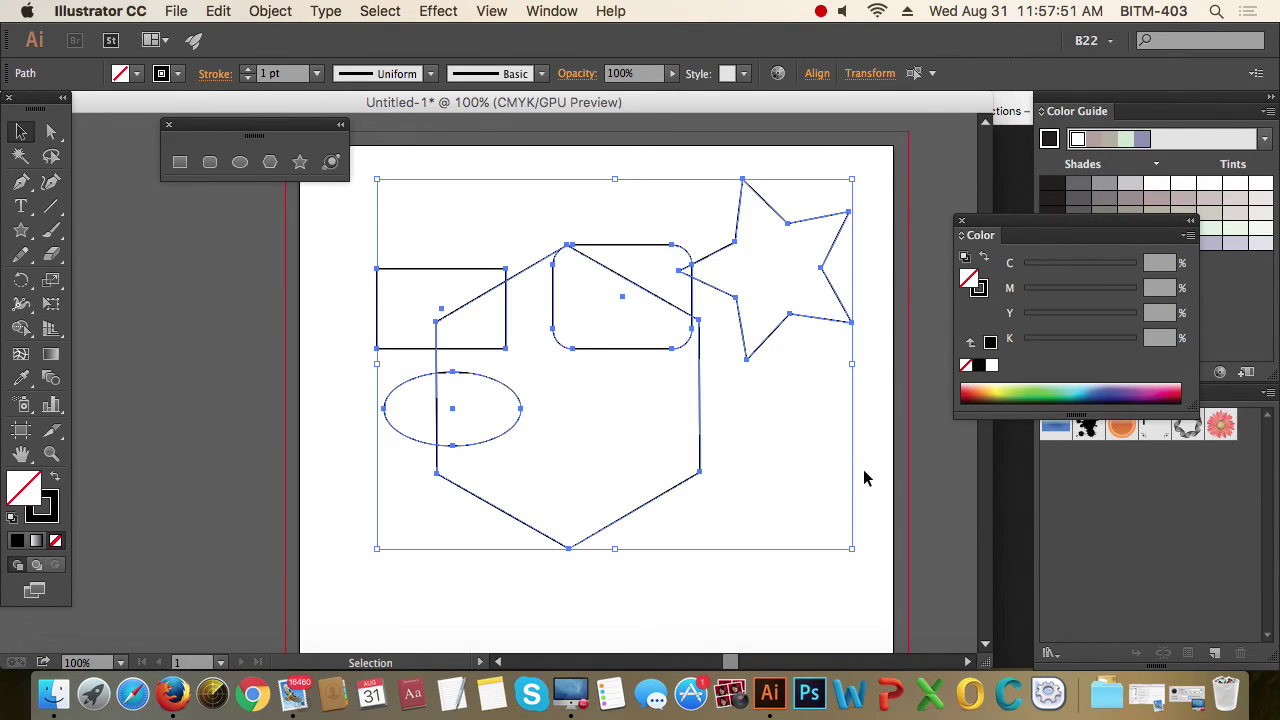
pyautogui.press('Delete')
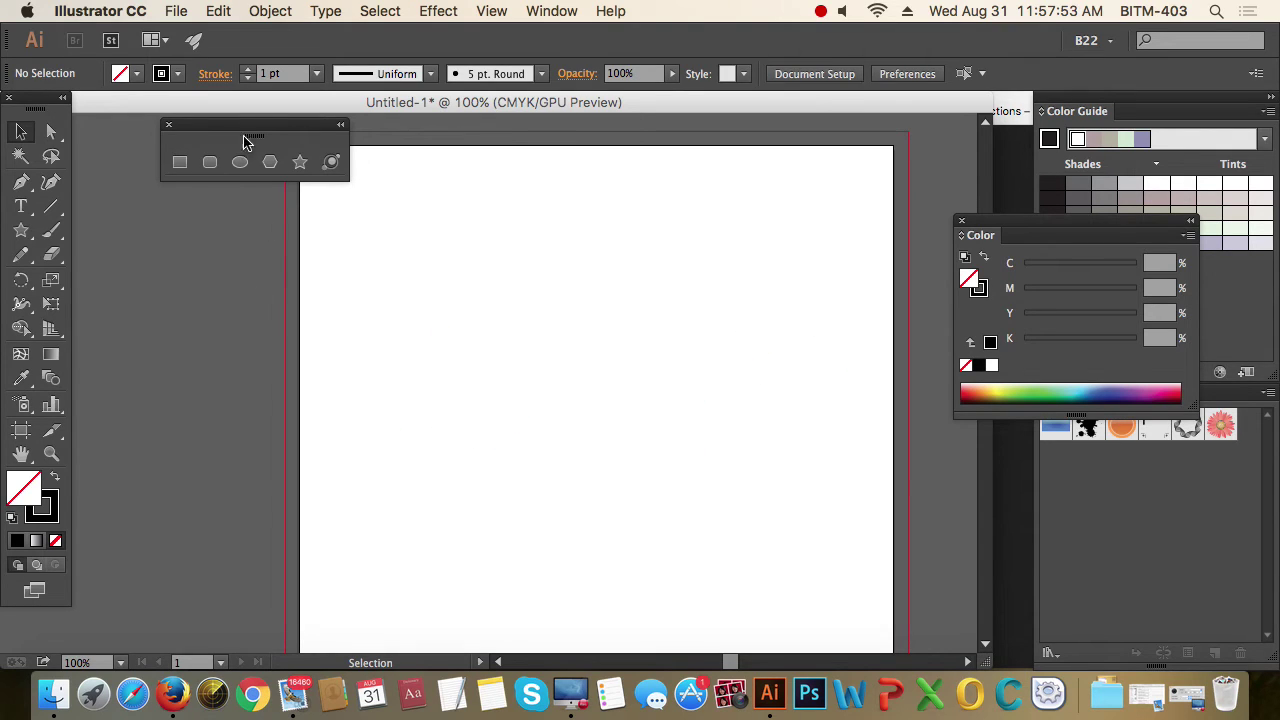
# Move the floating shapes panel to a new spot and select its Rectangle tool.
pyautogui.moveTo(250, 134); pyautogui.dragTo(220, 199)
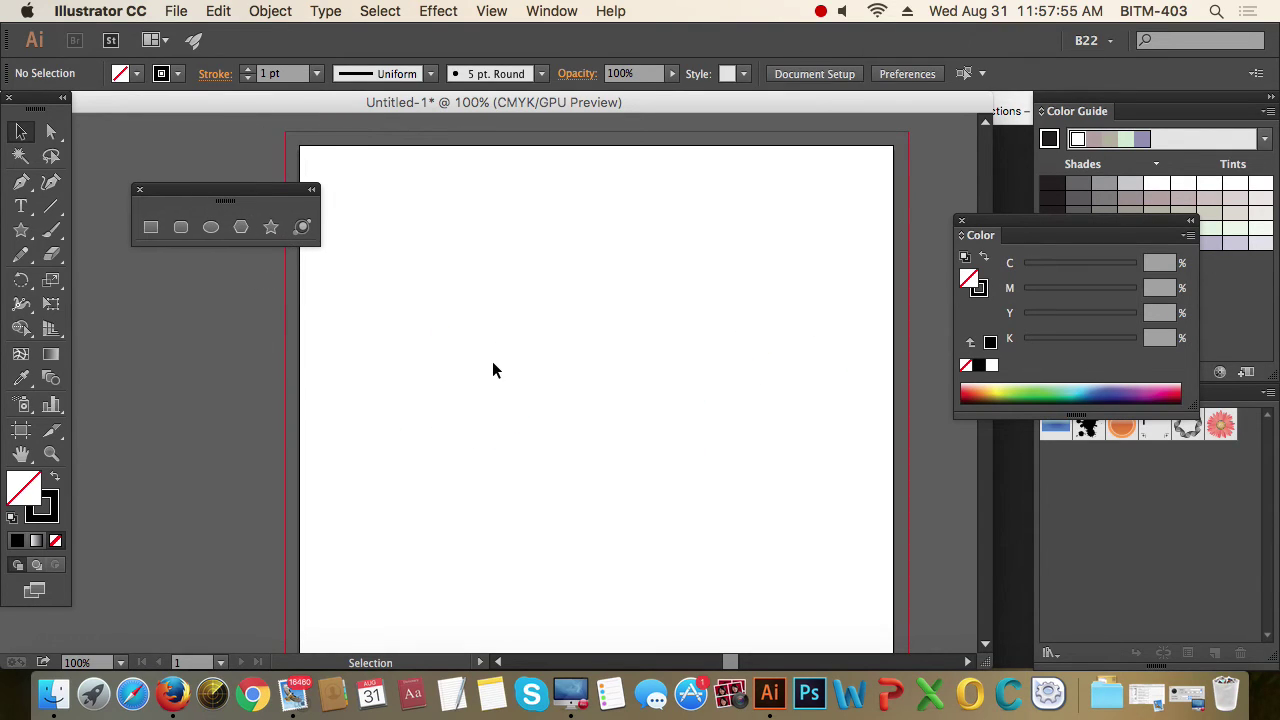
pyautogui.moveTo(492, 370); pyautogui.dragTo(509, 346)
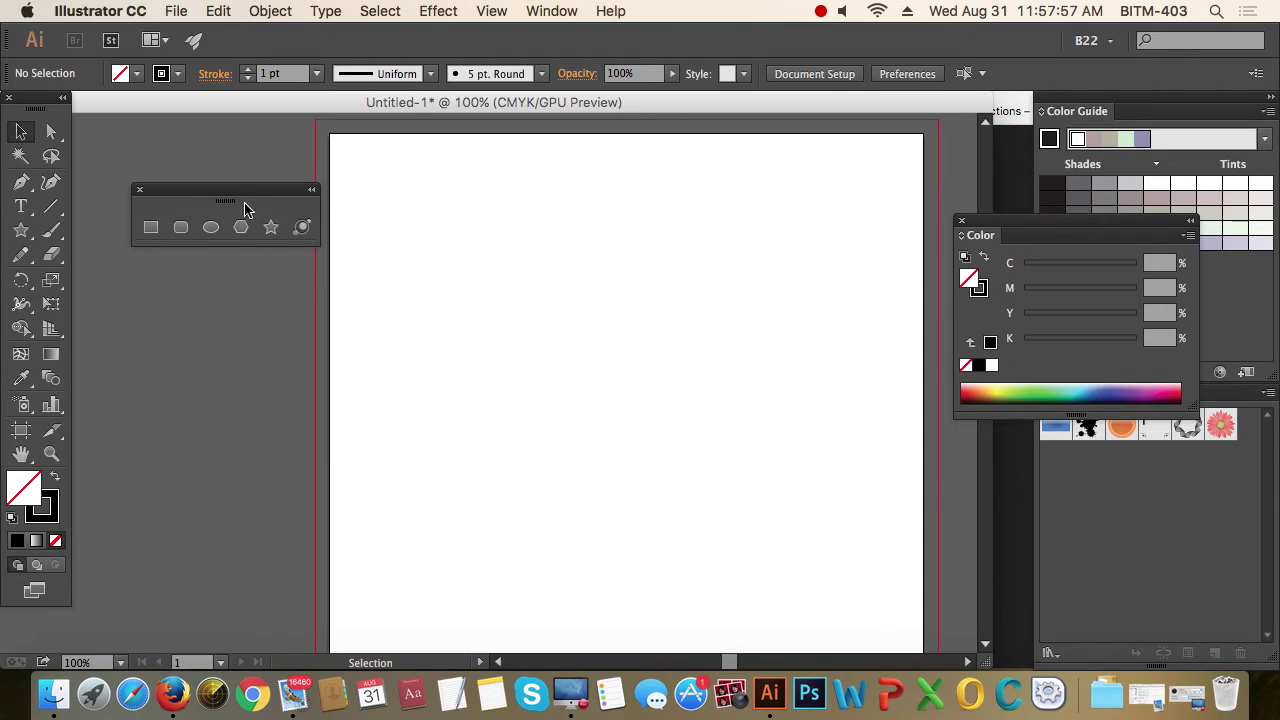
pyautogui.moveTo(245, 207); pyautogui.dragTo(238, 180)
pyautogui.click(144, 200)
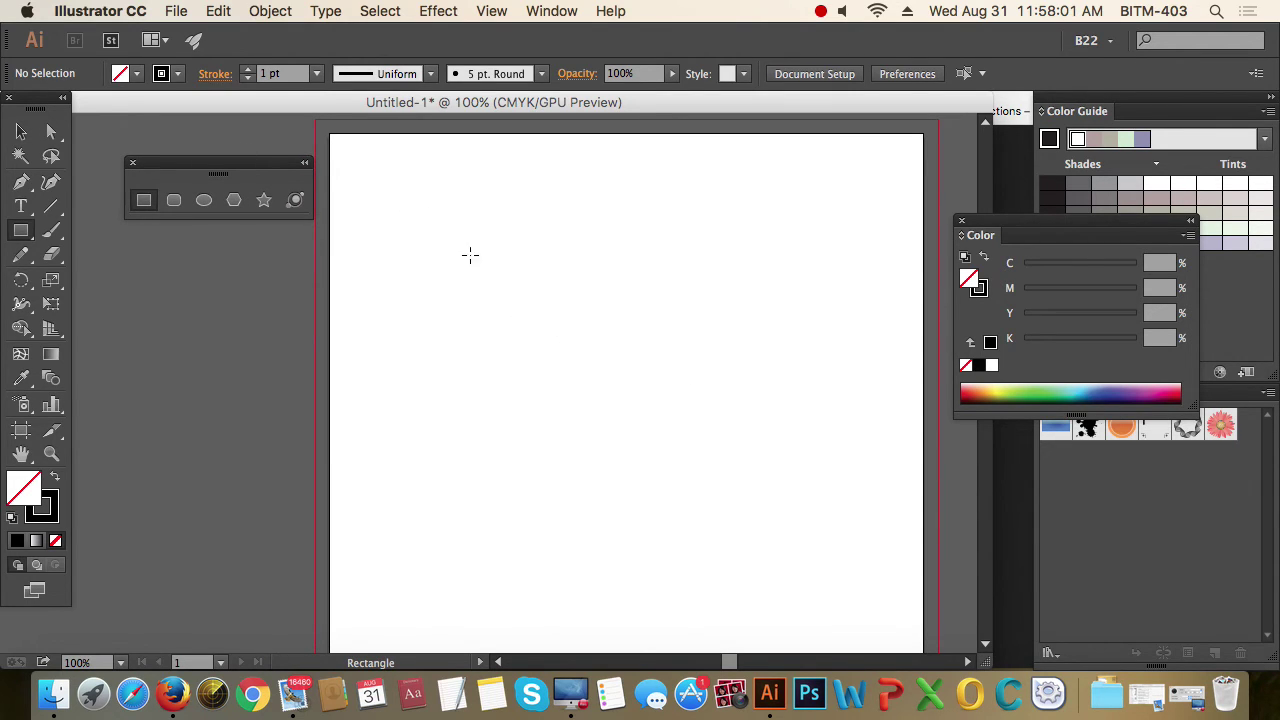
# Drag out a rectangle from a corner, resizing and moving it before release.
pyautogui.moveTo(463, 251); pyautogui.dragTo(609, 350)
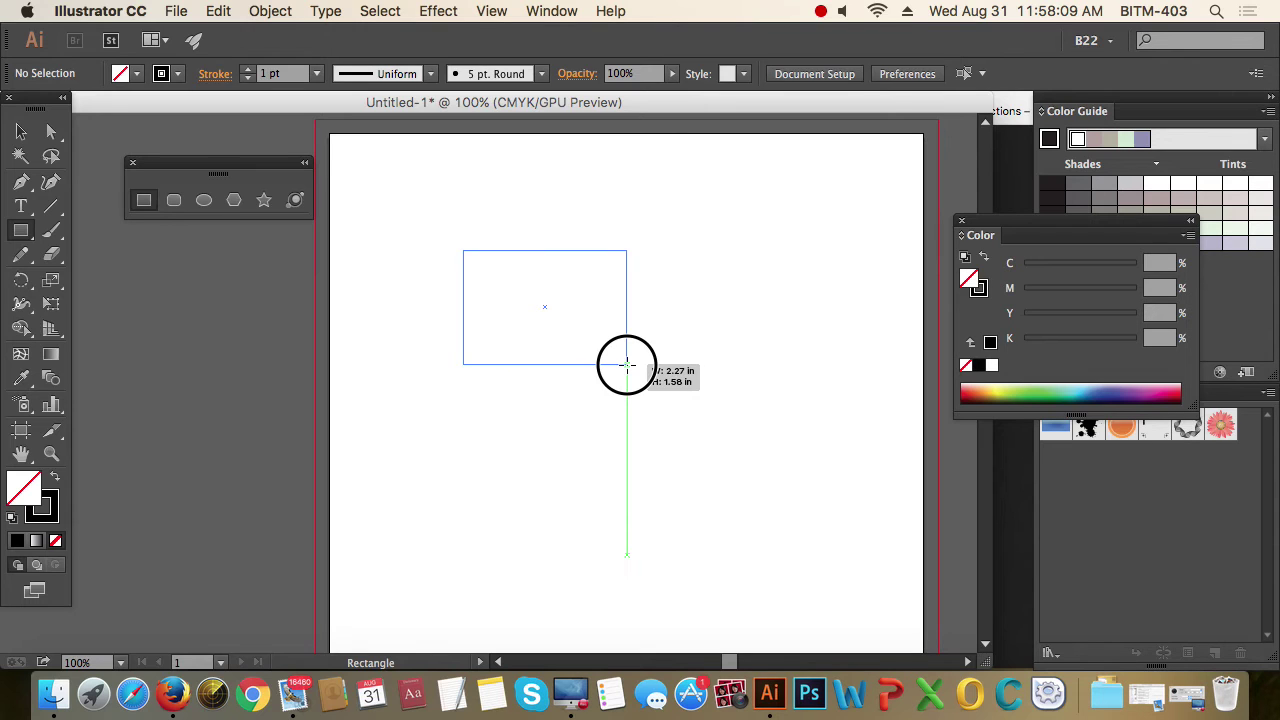
pyautogui.moveTo(627, 364); pyautogui.dragTo(590, 362)
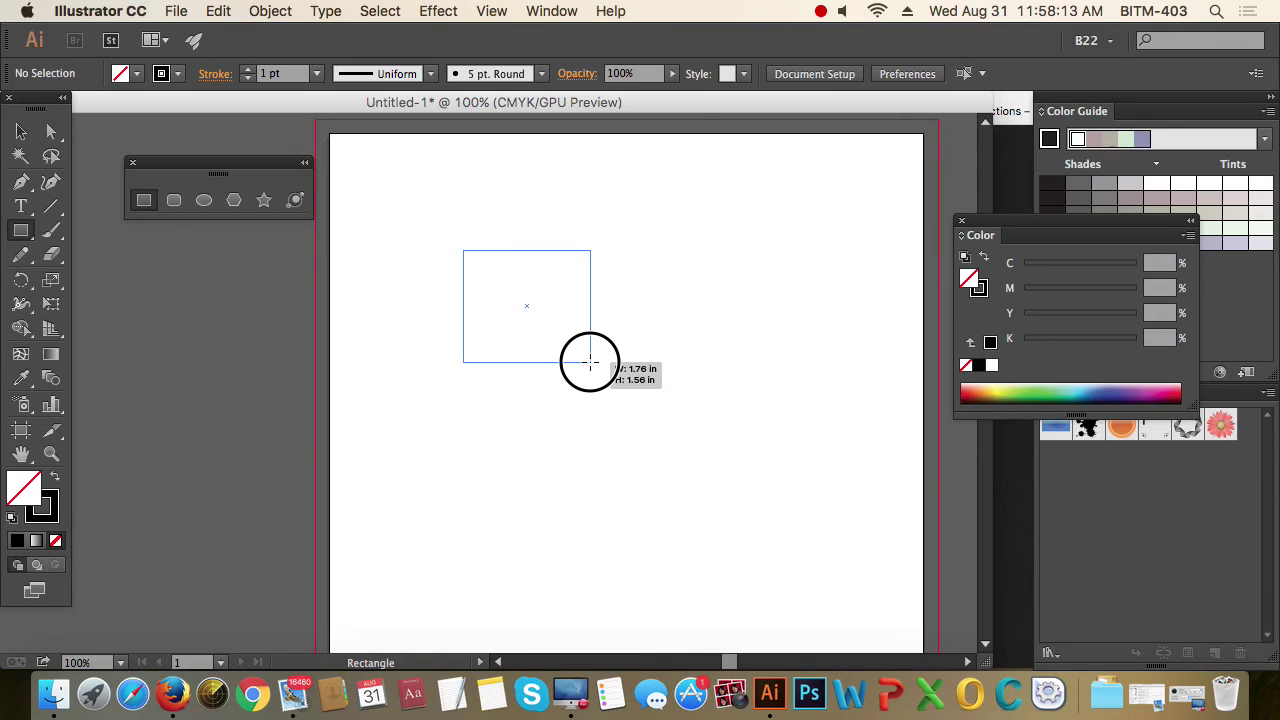
pyautogui.moveTo(590, 362)
pyautogui.mouseDown()
pyautogui.moveTo(640, 368)
pyautogui.moveTo(632, 355)
pyautogui.mouseUp()
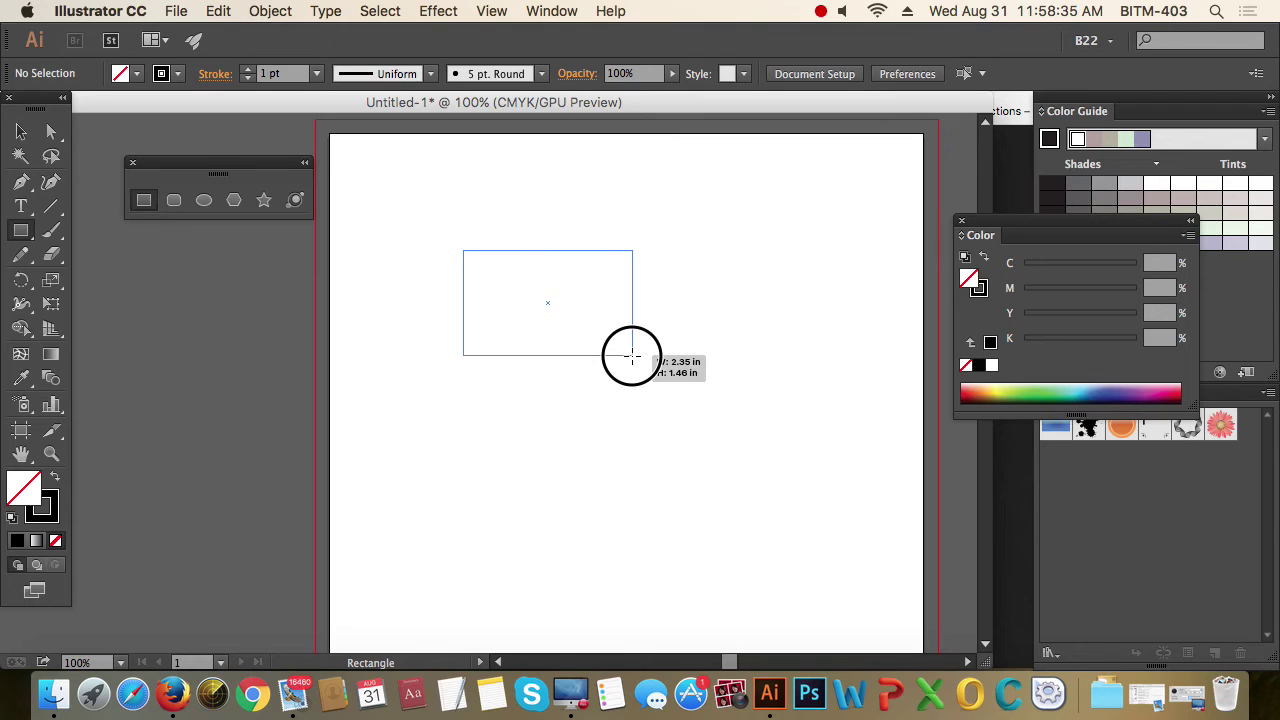
pyautogui.moveTo(632, 355)
pyautogui.mouseDown()
pyautogui.moveTo(620, 277)
pyautogui.moveTo(540, 297)
pyautogui.moveTo(578, 360)
pyautogui.moveTo(669, 331)
pyautogui.moveTo(626, 274)
pyautogui.moveTo(509, 246)
pyautogui.mouseUp()
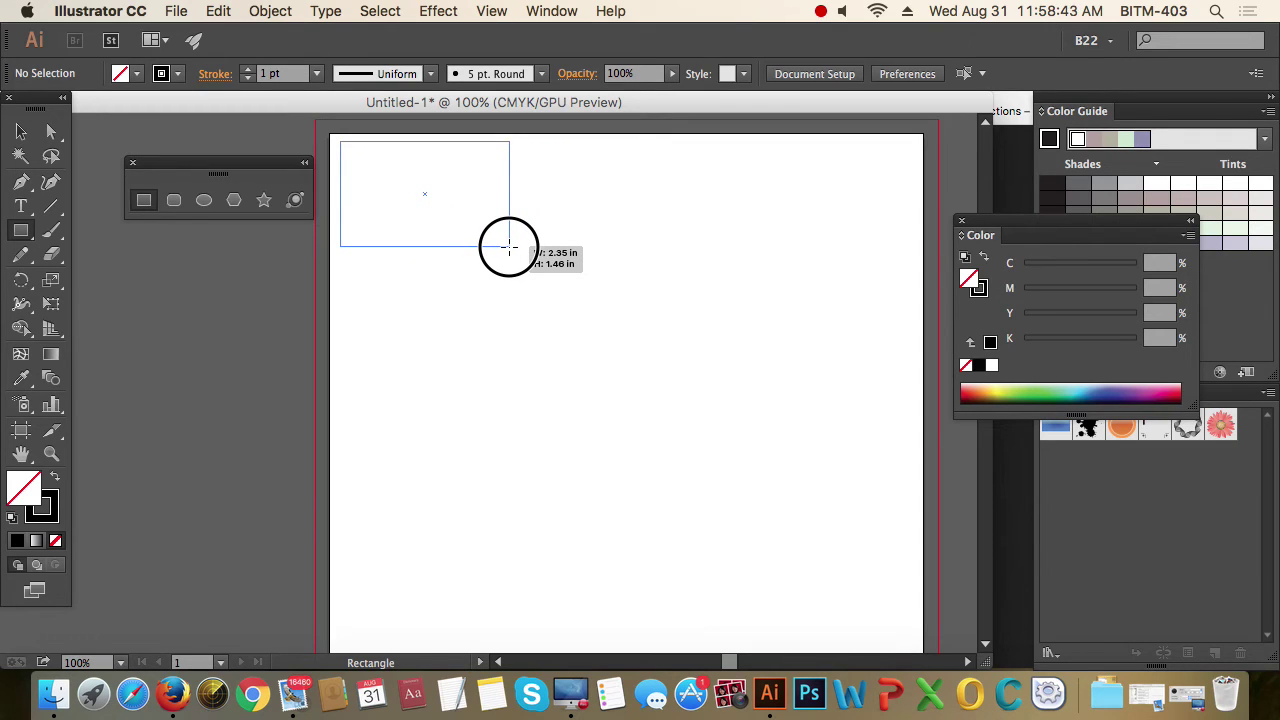
pyautogui.moveTo(509, 246)
pyautogui.mouseDown()
pyautogui.moveTo(580, 300)
pyautogui.moveTo(460, 246)
pyautogui.moveTo(569, 306)
pyautogui.moveTo(546, 283)
pyautogui.moveTo(506, 286)
pyautogui.moveTo(634, 329)
pyautogui.moveTo(600, 257)
pyautogui.moveTo(417, 200)
pyautogui.moveTo(491, 241)
pyautogui.moveTo(675, 389)
pyautogui.mouseUp()
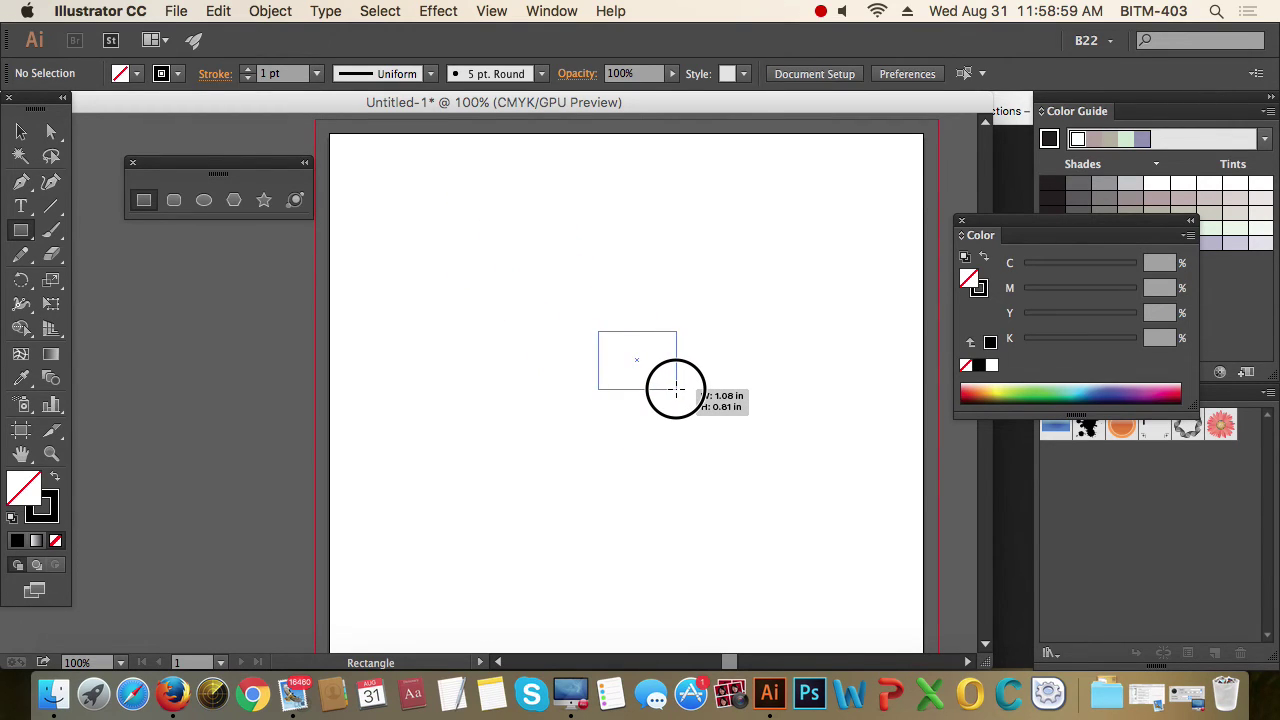
pyautogui.moveTo(675, 389)
pyautogui.mouseDown()
pyautogui.moveTo(617, 357)
pyautogui.moveTo(714, 414)
pyautogui.moveTo(651, 406)
pyautogui.moveTo(707, 373)
pyautogui.moveTo(849, 486)
pyautogui.moveTo(738, 408)
pyautogui.moveTo(834, 457)
pyautogui.moveTo(791, 452)
pyautogui.mouseUp()
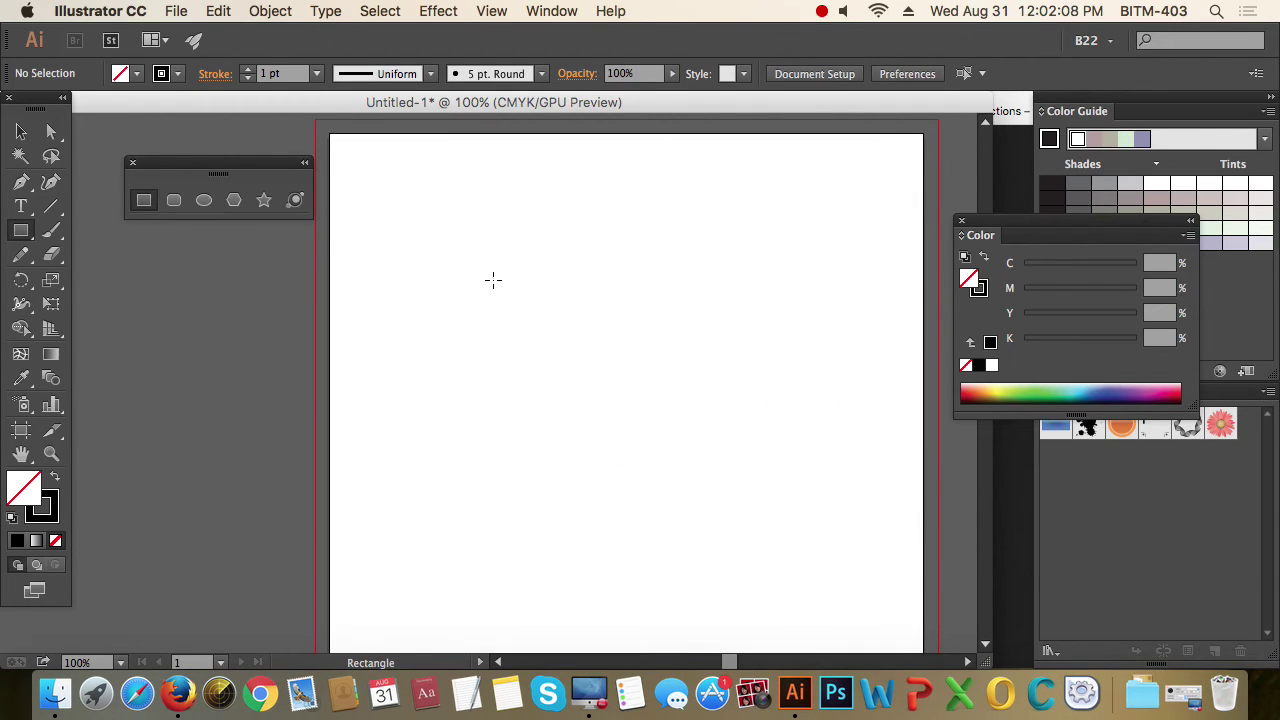
# Draw a rectangle outward from its centre with Option, then delete it.
pyautogui.moveTo(488, 264)
pyautogui.mouseDown()
pyautogui.moveTo(668, 397)
pyautogui.moveTo(626, 386)
pyautogui.moveTo(529, 306)
pyautogui.moveTo(605, 348)
pyautogui.moveTo(590, 383)
pyautogui.moveTo(580, 364)
pyautogui.moveTo(631, 384)
pyautogui.moveTo(618, 379)
pyautogui.mouseUp()
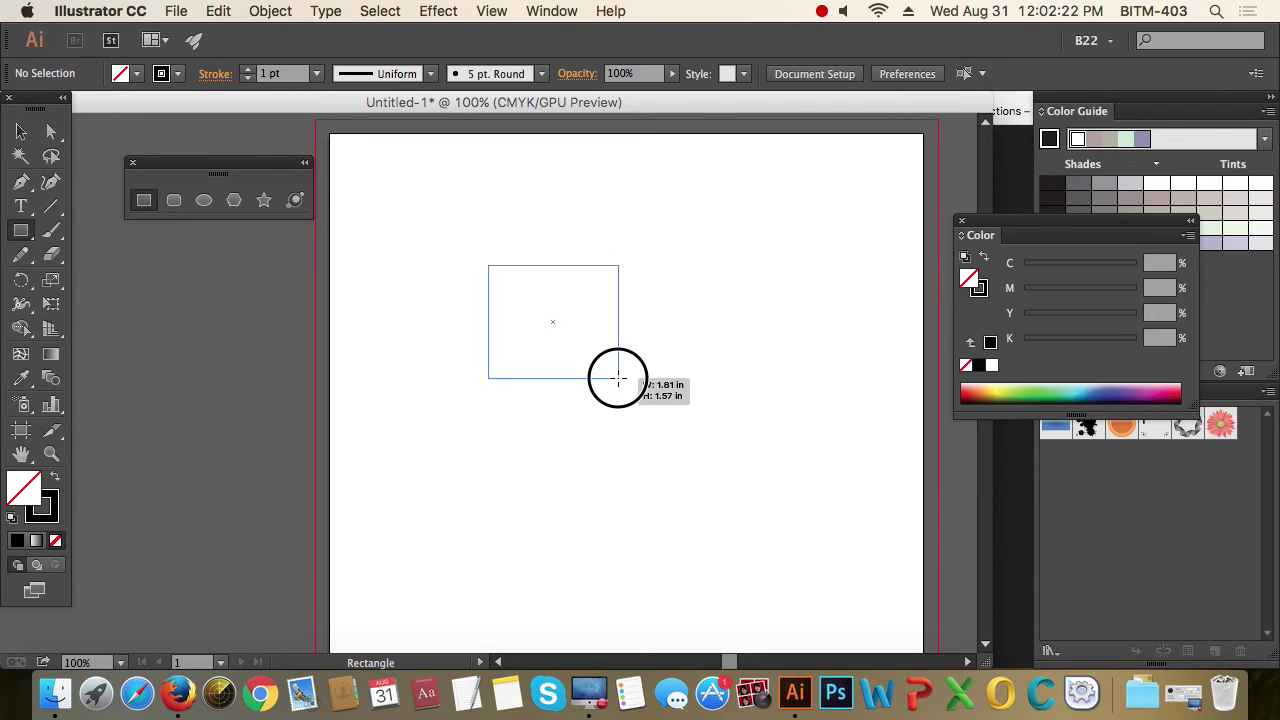
pyautogui.press('alt')
pyautogui.press('alt')
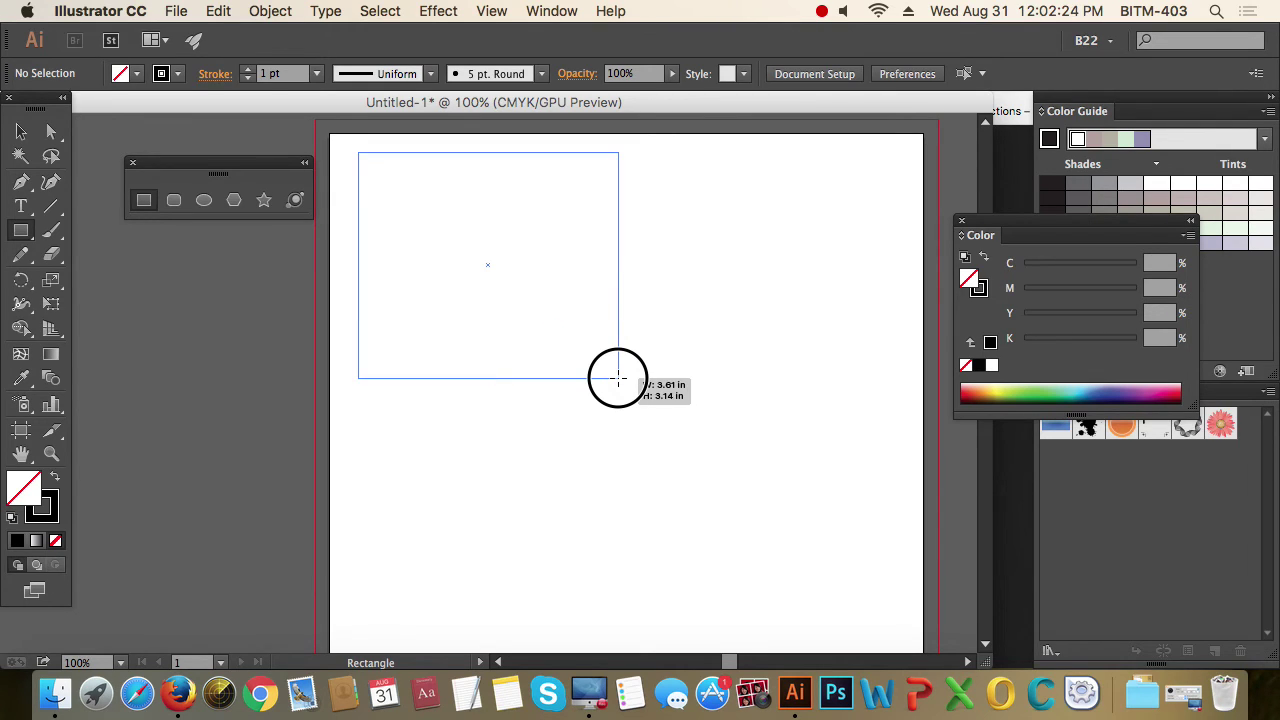
pyautogui.press('alt')
pyautogui.moveTo(618, 378)
pyautogui.mouseDown()
pyautogui.moveTo(551, 323)
pyautogui.moveTo(643, 402)
pyautogui.moveTo(627, 382)
pyautogui.mouseUp()
pyautogui.press('alt')
pyautogui.press('alt')
pyautogui.press('Delete')
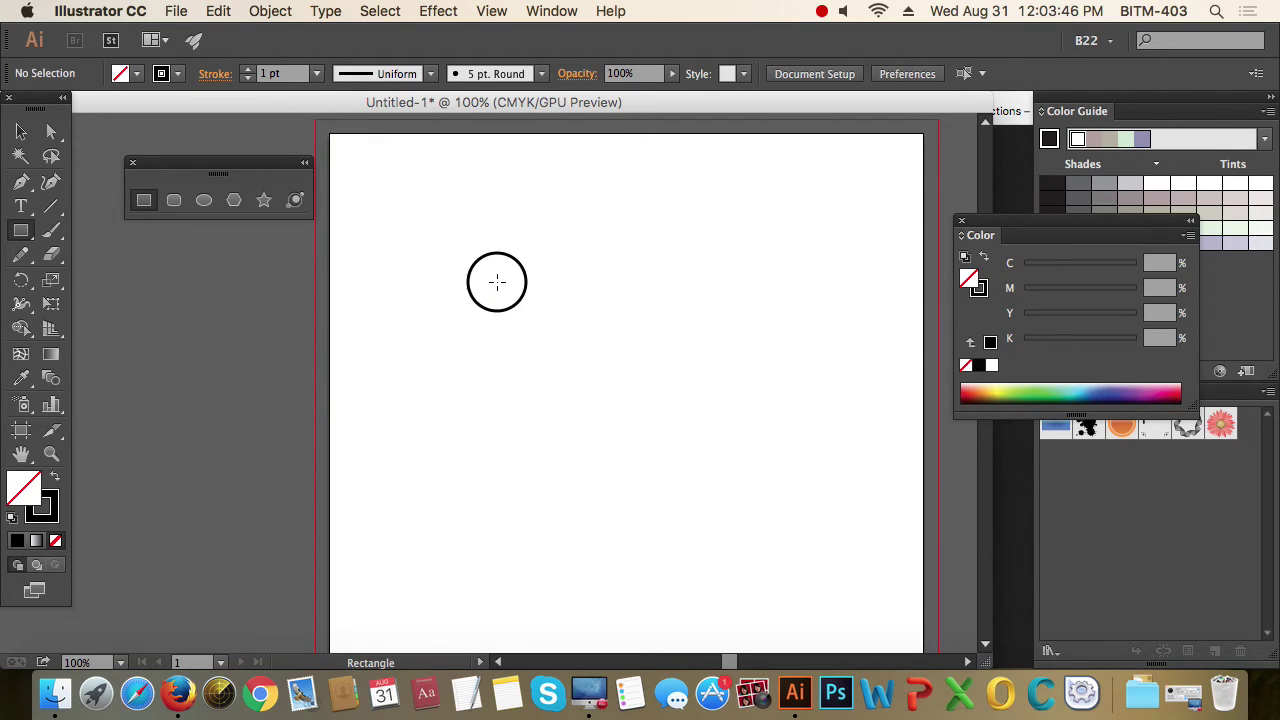
# Draw a Shift-constrained square about 3 inches across.
pyautogui.moveTo(497, 281)
pyautogui.mouseDown()
pyautogui.moveTo(621, 371)
pyautogui.moveTo(657, 291)
pyautogui.moveTo(883, 337)
pyautogui.moveTo(751, 346)
pyautogui.moveTo(559, 577)
pyautogui.moveTo(557, 560)
pyautogui.moveTo(857, 291)
pyautogui.moveTo(503, 463)
pyautogui.moveTo(757, 461)
pyautogui.moveTo(657, 477)
pyautogui.moveTo(571, 417)
pyautogui.moveTo(567, 365)
pyautogui.mouseUp()
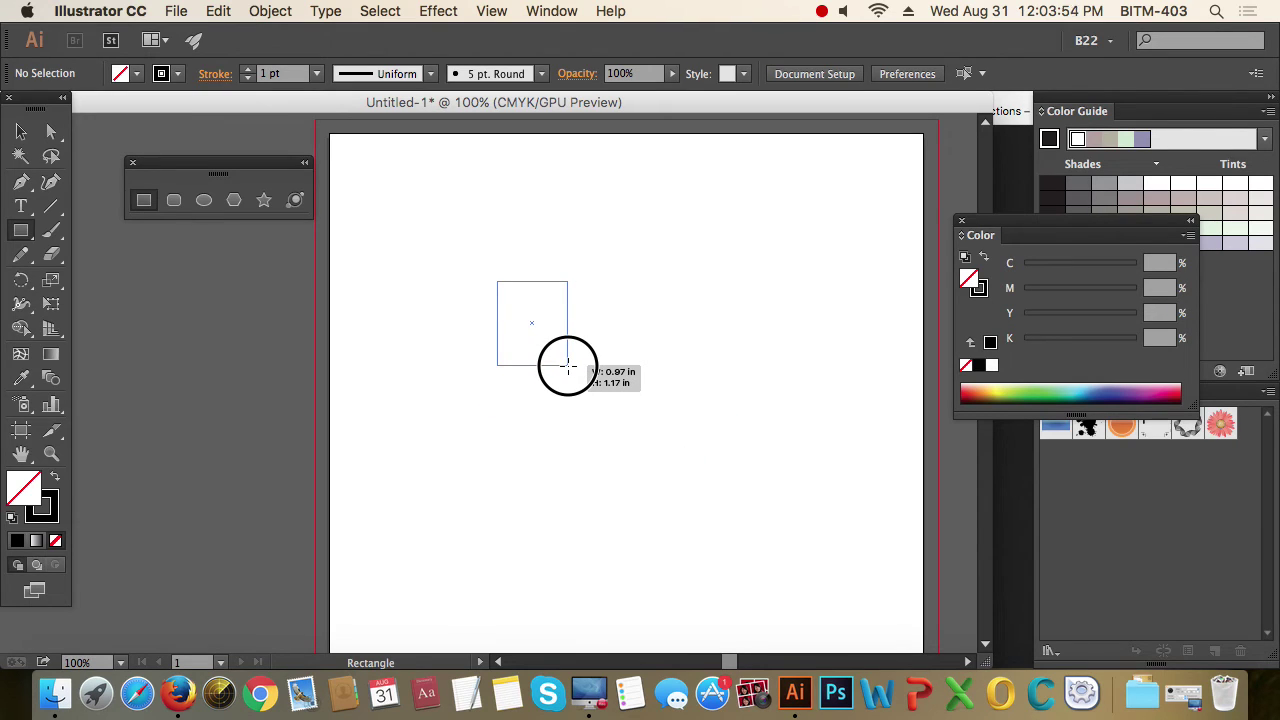
pyautogui.press('shift')
pyautogui.moveTo(567, 366)
pyautogui.mouseDown()
pyautogui.moveTo(677, 500)
pyautogui.moveTo(688, 496)
pyautogui.moveTo(534, 394)
pyautogui.moveTo(737, 523)
pyautogui.moveTo(617, 429)
pyautogui.moveTo(631, 431)
pyautogui.moveTo(517, 316)
pyautogui.moveTo(500, 408)
pyautogui.moveTo(611, 306)
pyautogui.moveTo(591, 360)
pyautogui.moveTo(517, 360)
pyautogui.moveTo(601, 302)
pyautogui.moveTo(643, 366)
pyautogui.moveTo(586, 340)
pyautogui.moveTo(632, 384)
pyautogui.moveTo(563, 340)
pyautogui.moveTo(717, 466)
pyautogui.moveTo(551, 377)
pyautogui.moveTo(693, 455)
pyautogui.moveTo(563, 377)
pyautogui.moveTo(686, 463)
pyautogui.moveTo(551, 369)
pyautogui.mouseUp()
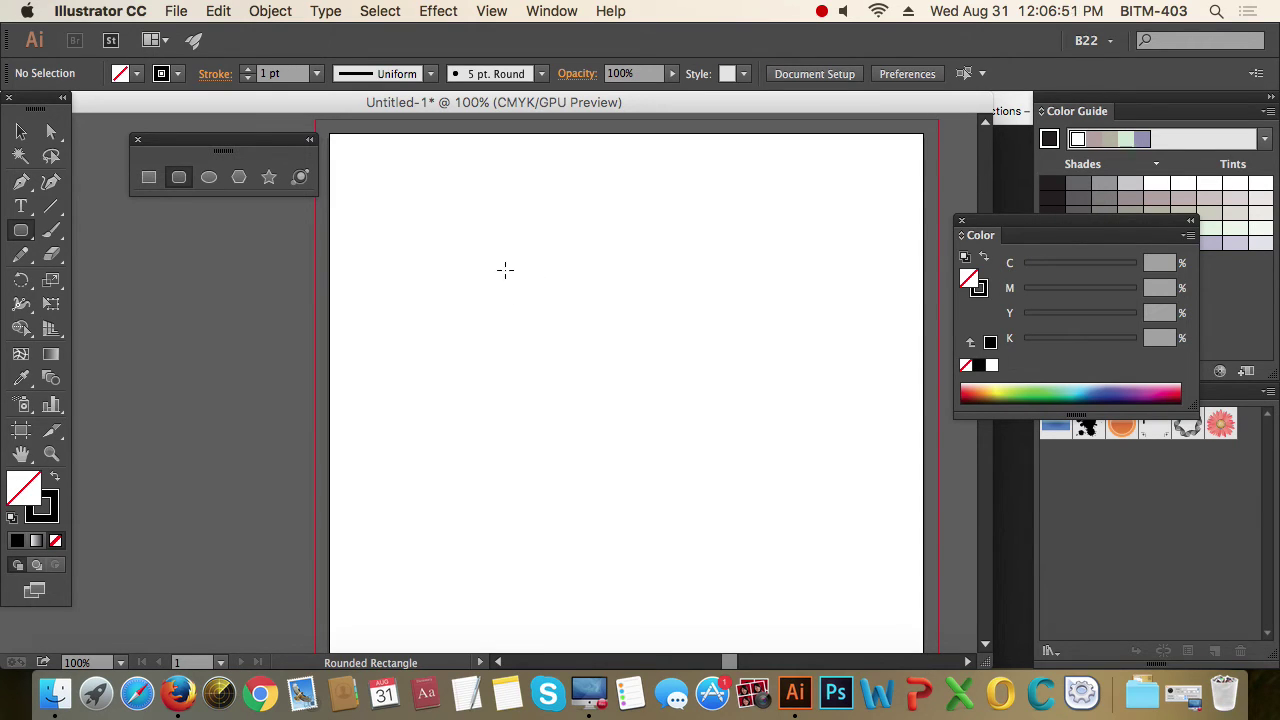
# Drag out a rounded rectangle, lowering the corner radius to square corners and back up.
pyautogui.moveTo(478, 255); pyautogui.dragTo(691, 389)
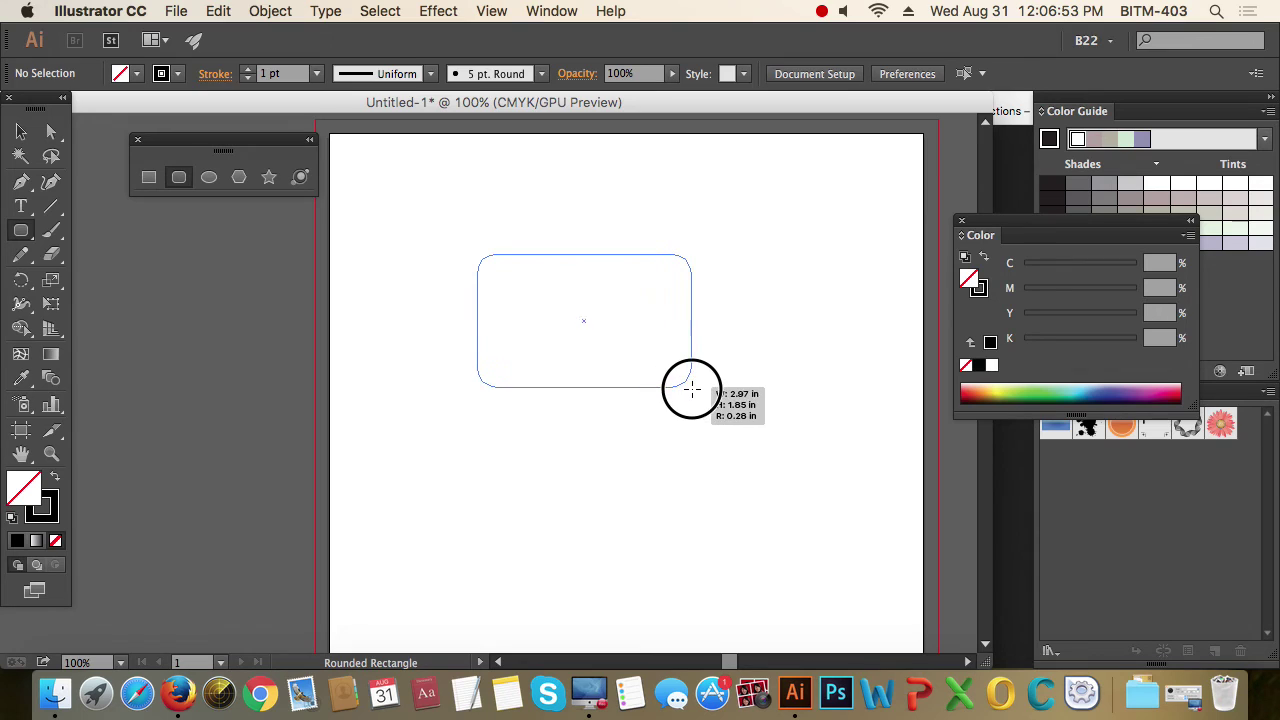
pyautogui.moveTo(691, 389); pyautogui.dragTo(713, 401)
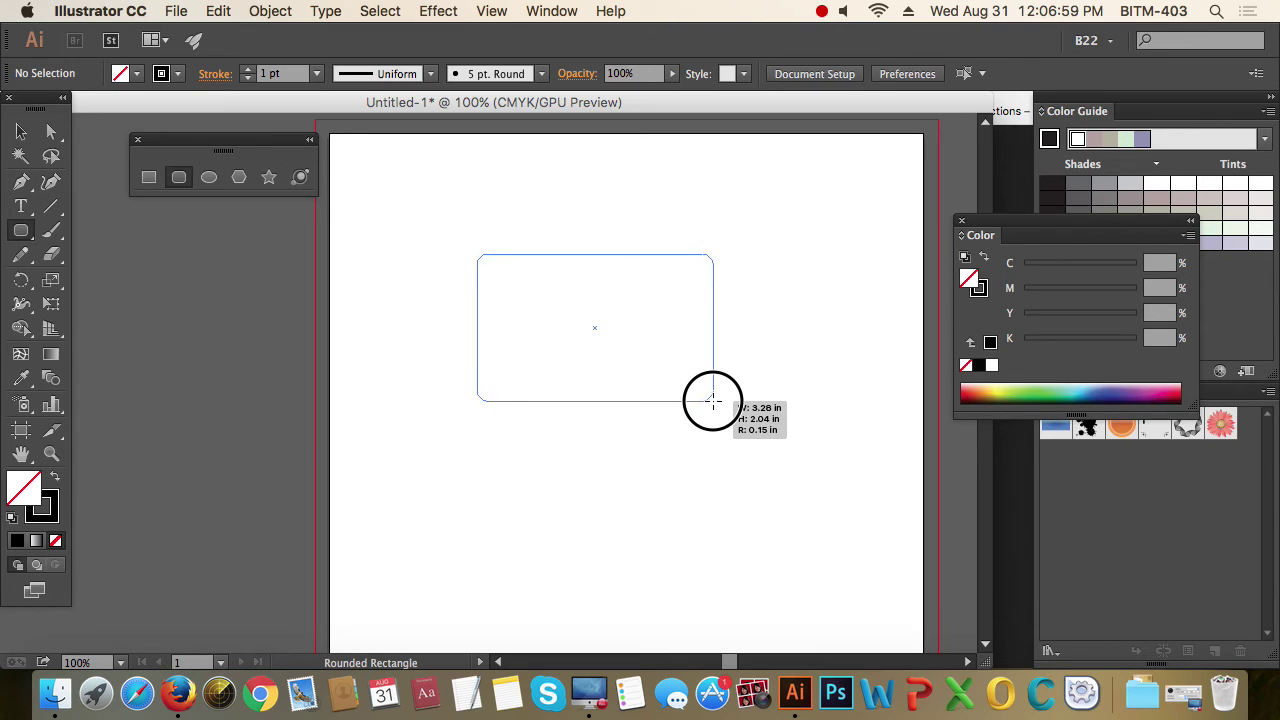
pyautogui.moveTo(713, 401); pyautogui.dragTo(715, 401)
pyautogui.press('Down')
pyautogui.press('Down')
pyautogui.press('Down')
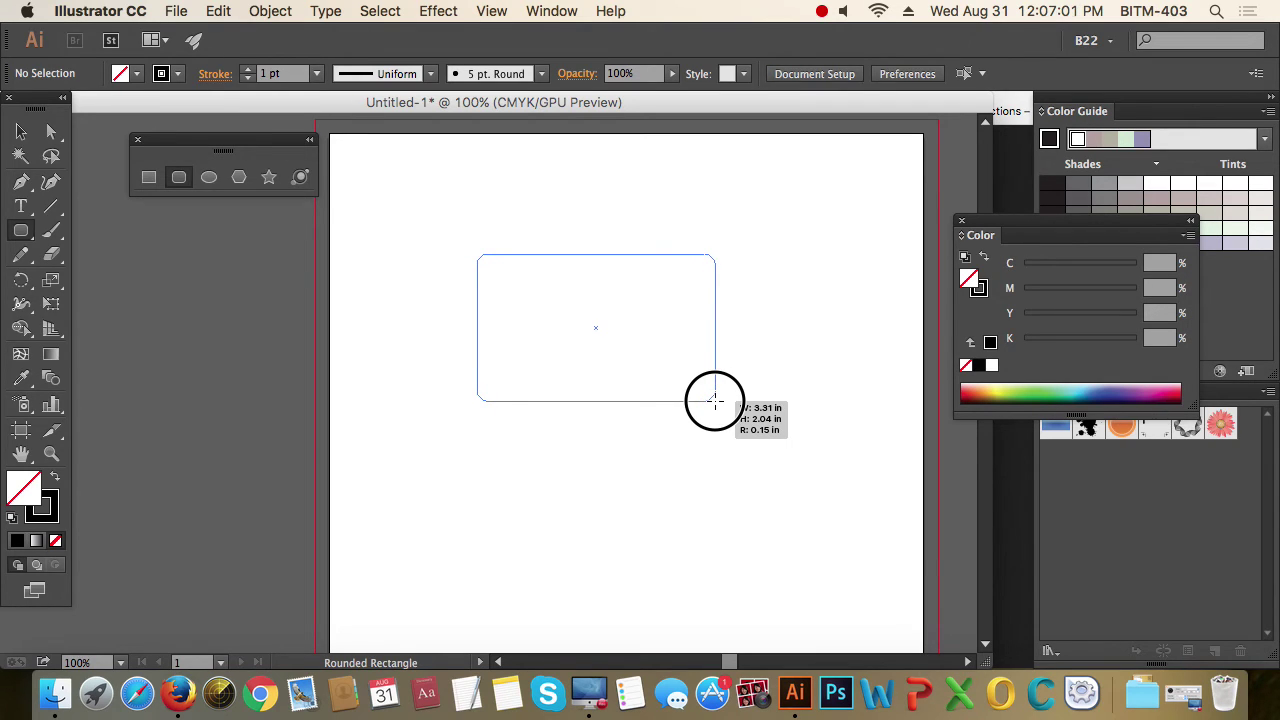
pyautogui.moveTo(715, 401); pyautogui.dragTo(721, 400)
pyautogui.press('Down')
pyautogui.press('Down')
pyautogui.press('Down')
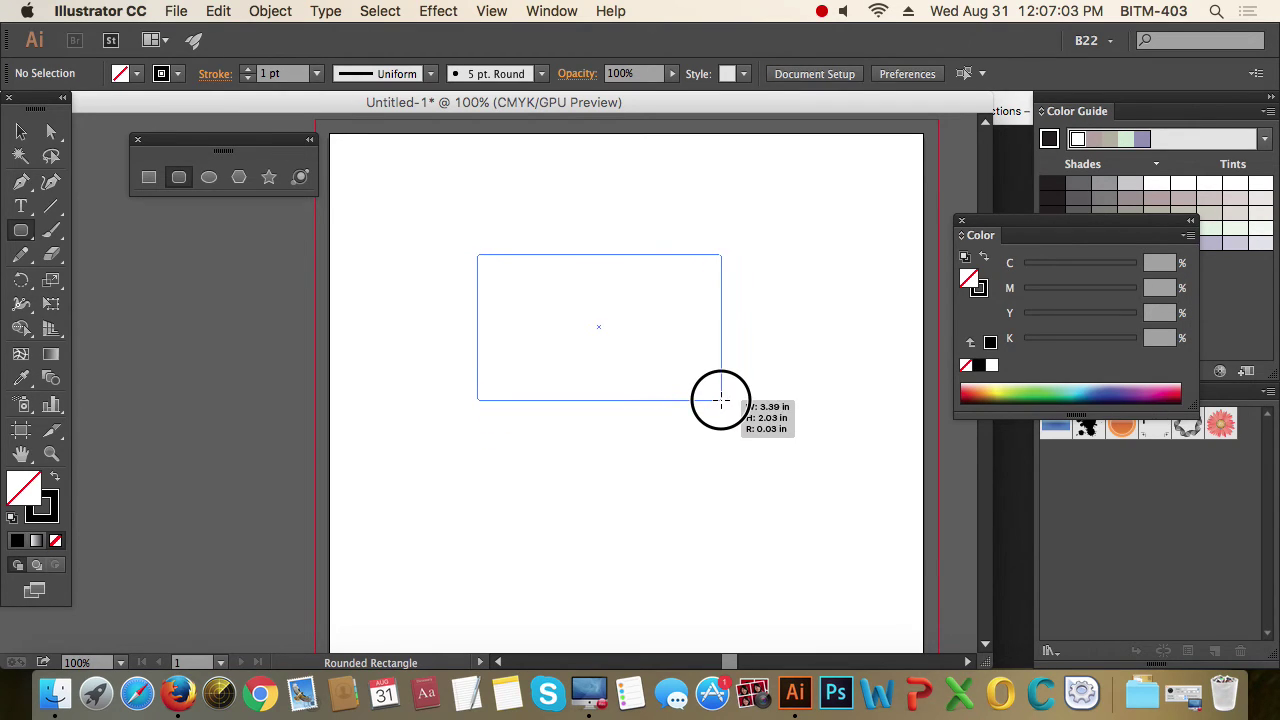
pyautogui.press('Down')
pyautogui.press('Up')
pyautogui.press('Up')
pyautogui.press('Up')
pyautogui.press('Up')
pyautogui.press('Up')
pyautogui.press('Up')
pyautogui.press('Up')
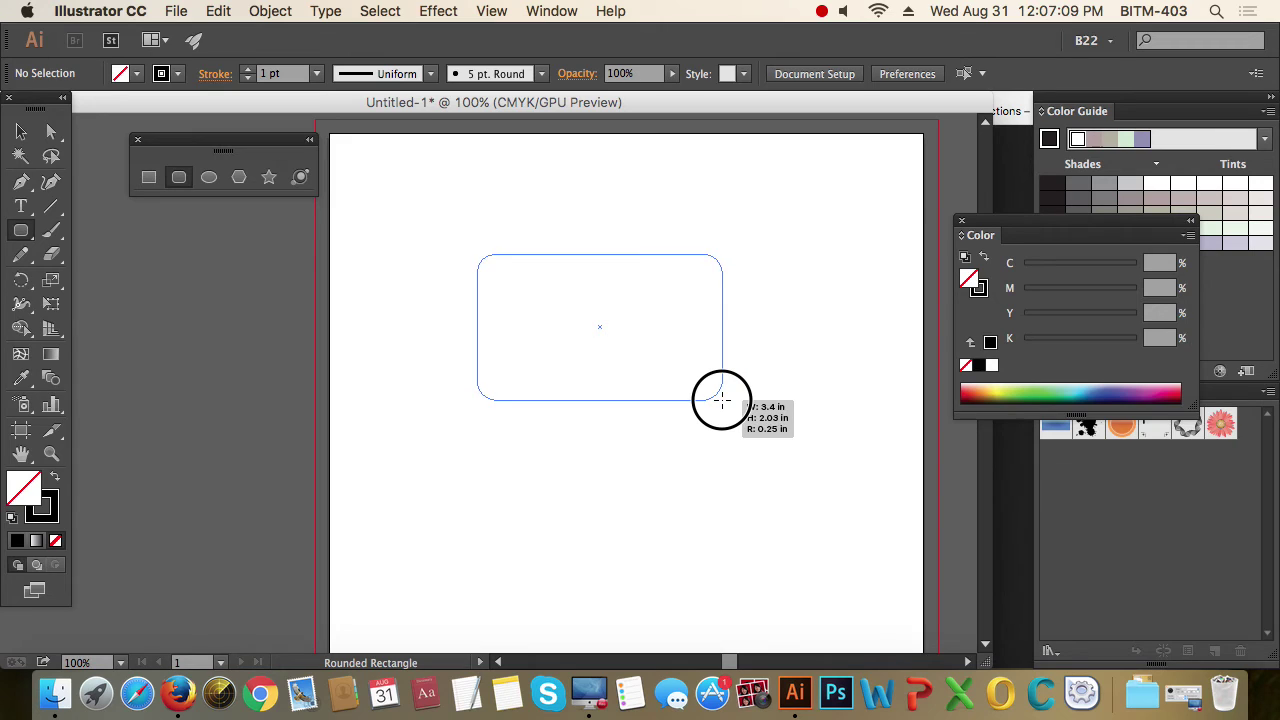
pyautogui.press('Up')
pyautogui.press('Up')
pyautogui.press('Up')
pyautogui.press('Up')
pyautogui.press('Up')
pyautogui.press('Up')
# Vary size and corner radius, ending near 3.15 × 2.06 in with 0.28 in radius.
pyautogui.press('Down')
pyautogui.press('Down')
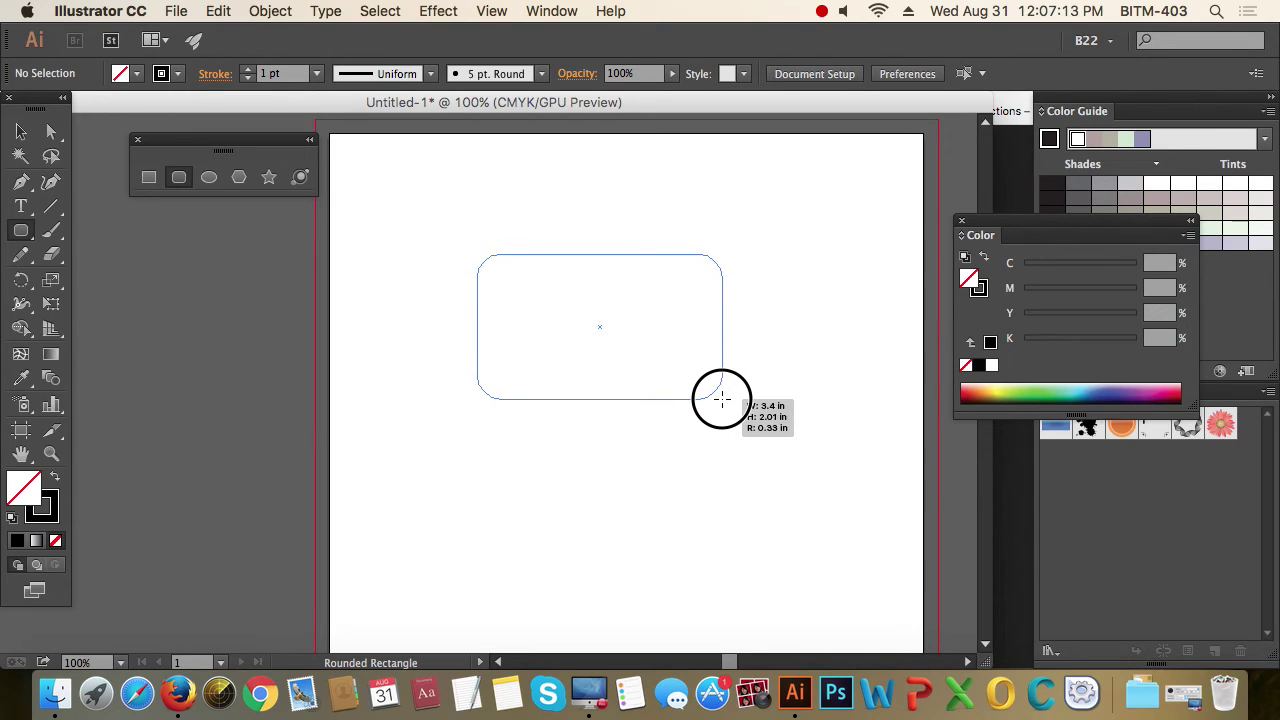
pyautogui.press('Down')
pyautogui.press('Down')
pyautogui.press('Up')
pyautogui.press('Up')
pyautogui.press('Up')
pyautogui.moveTo(721, 398); pyautogui.dragTo(616, 379)
pyautogui.press('Up')
pyautogui.press('Up')
pyautogui.press('Up')
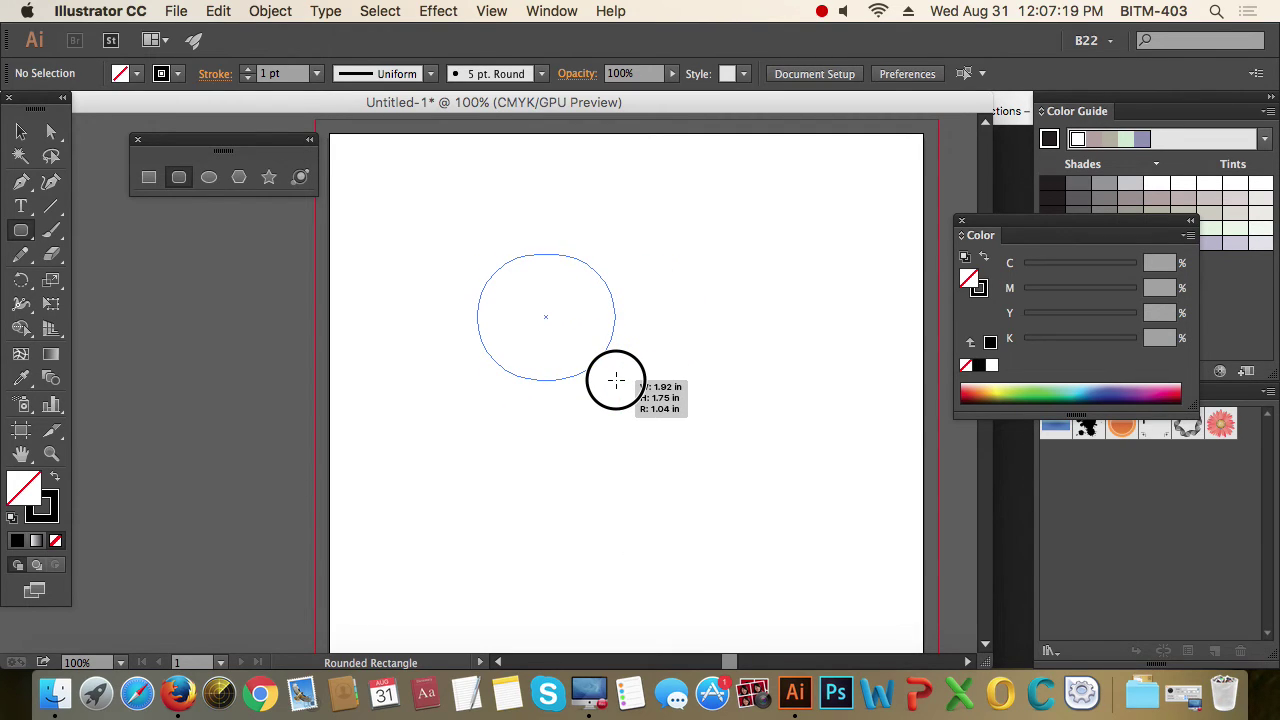
pyautogui.press('Down')
pyautogui.press('Down')
pyautogui.press('Down')
pyautogui.moveTo(616, 379)
pyautogui.mouseDown()
pyautogui.moveTo(789, 417)
pyautogui.moveTo(742, 459)
pyautogui.moveTo(704, 402)
pyautogui.mouseUp()
pyautogui.press('Down')
pyautogui.press('Down')
pyautogui.press('Down')
pyautogui.press('Down')
pyautogui.press('Down')
pyautogui.press('Down')
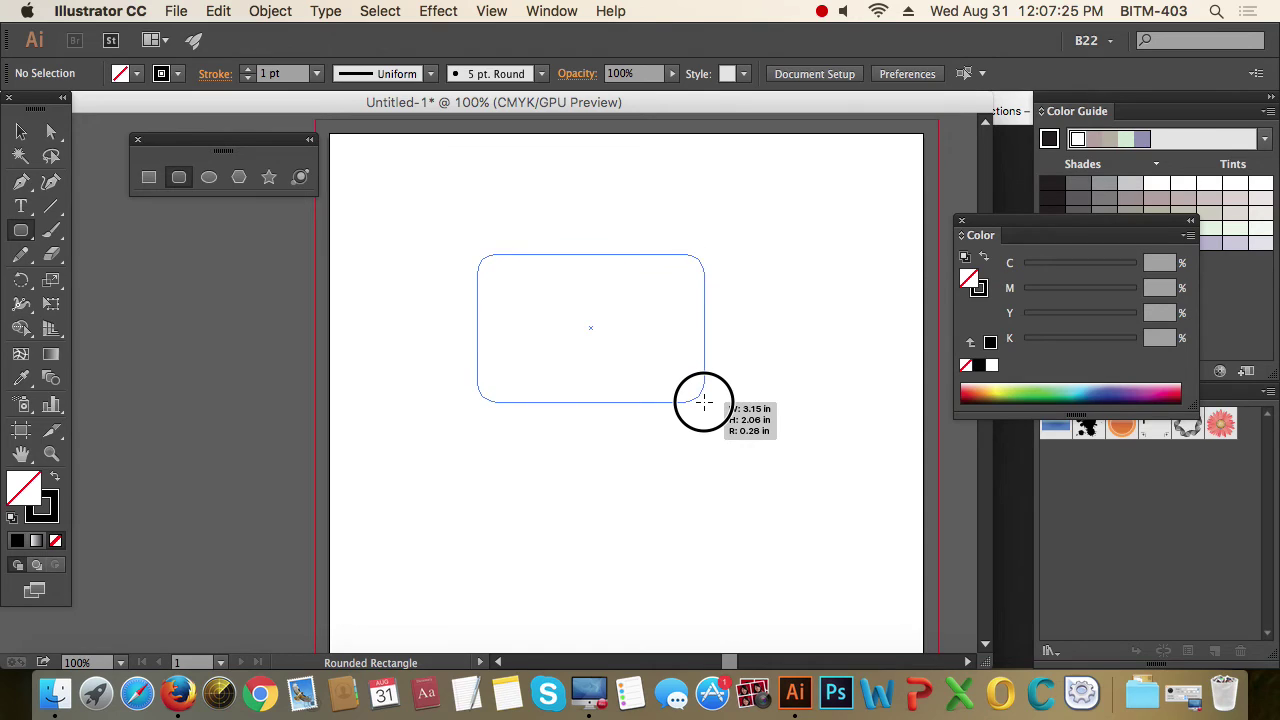
pyautogui.press('Down')
pyautogui.press('Up')
pyautogui.press('Up')
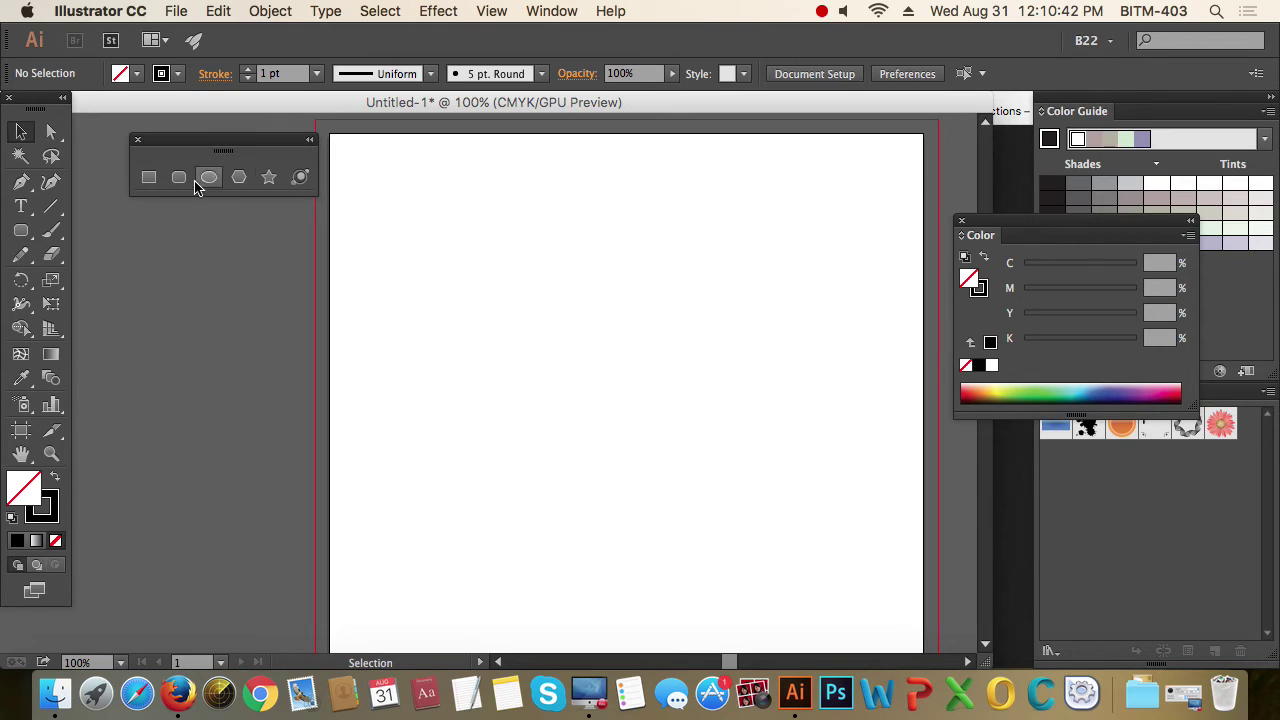
# Draw a trial ellipse on the artboard and delete it.
pyautogui.click(208, 177)
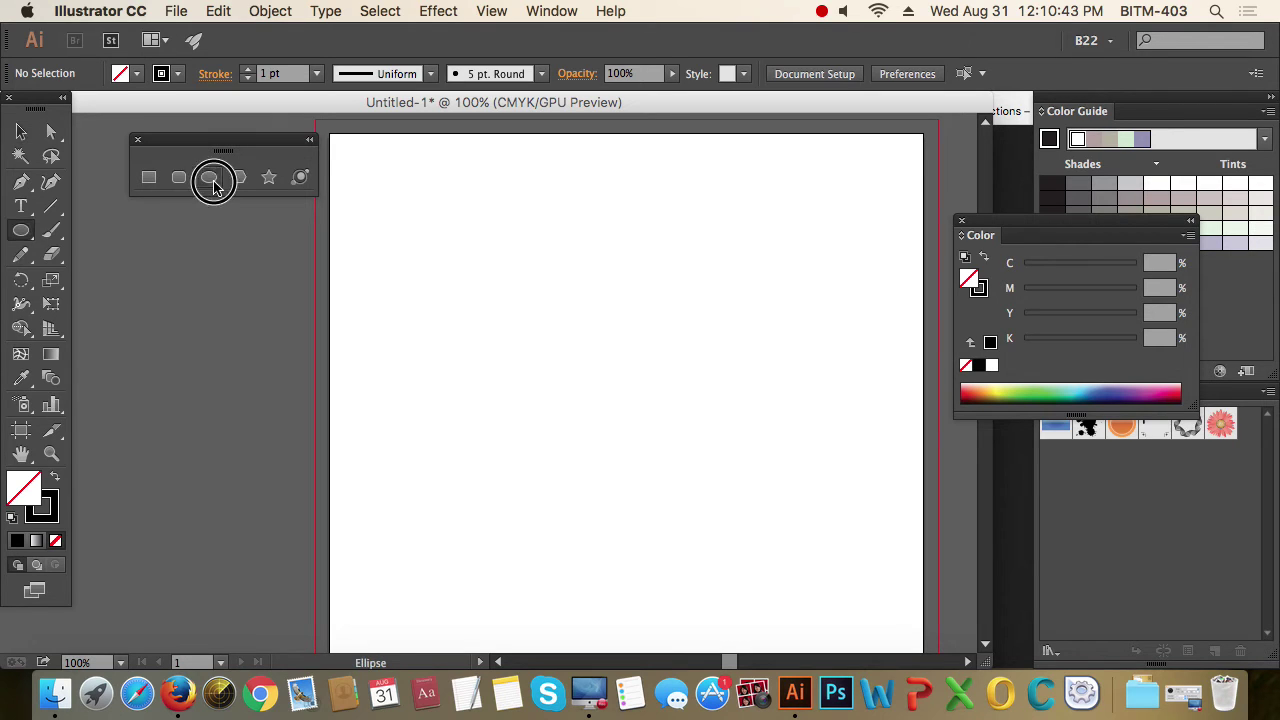
pyautogui.moveTo(523, 269)
pyautogui.mouseDown()
pyautogui.moveTo(779, 449)
pyautogui.moveTo(722, 418)
pyautogui.moveTo(716, 432)
pyautogui.mouseUp()
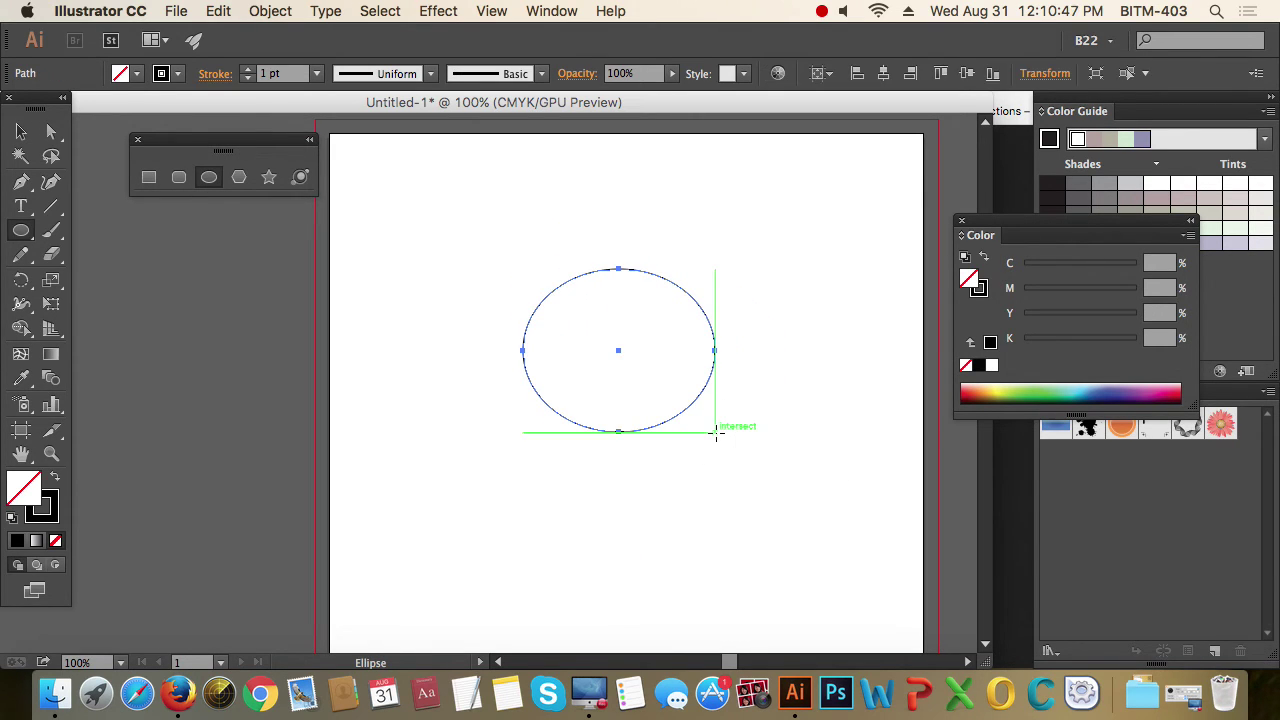
pyautogui.press('Delete')
# Draw a polygon, adding and removing sides with the Up/Down arrow keys.
pyautogui.click(238, 177)
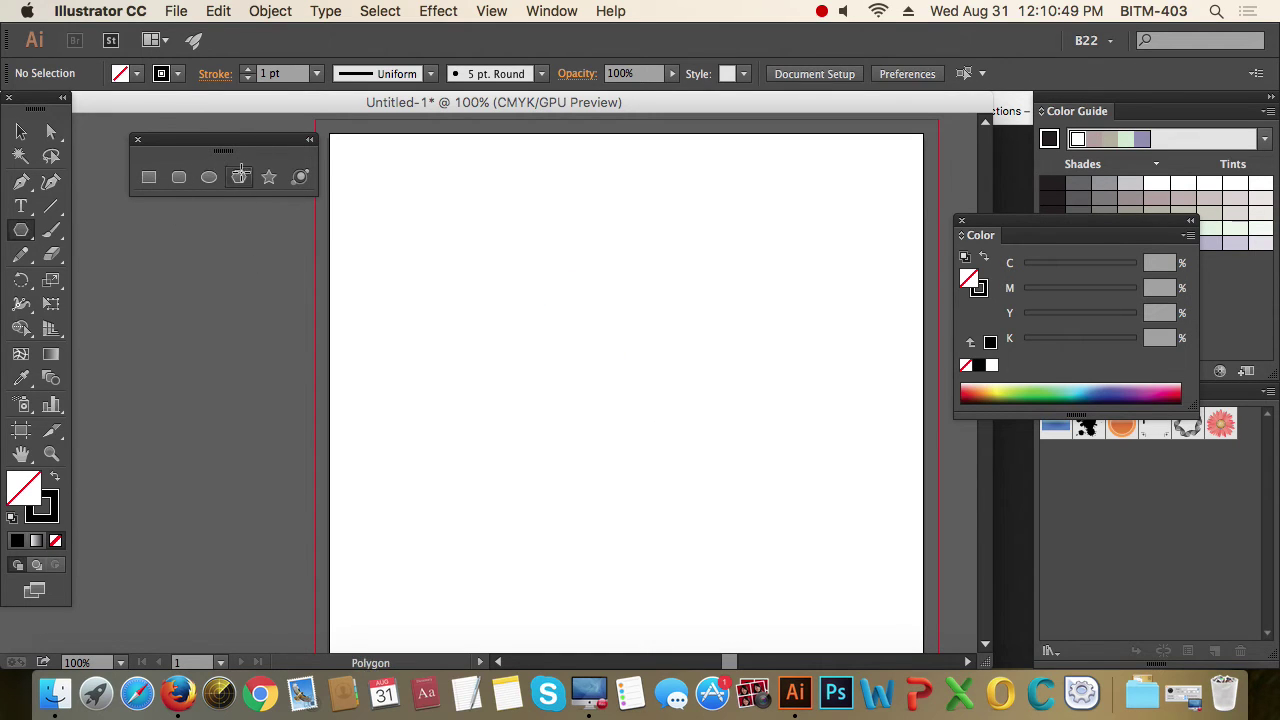
pyautogui.moveTo(507, 287)
pyautogui.mouseDown()
pyautogui.moveTo(606, 351)
pyautogui.moveTo(537, 297)
pyautogui.moveTo(614, 320)
pyautogui.moveTo(580, 300)
pyautogui.moveTo(585, 346)
pyautogui.mouseUp()
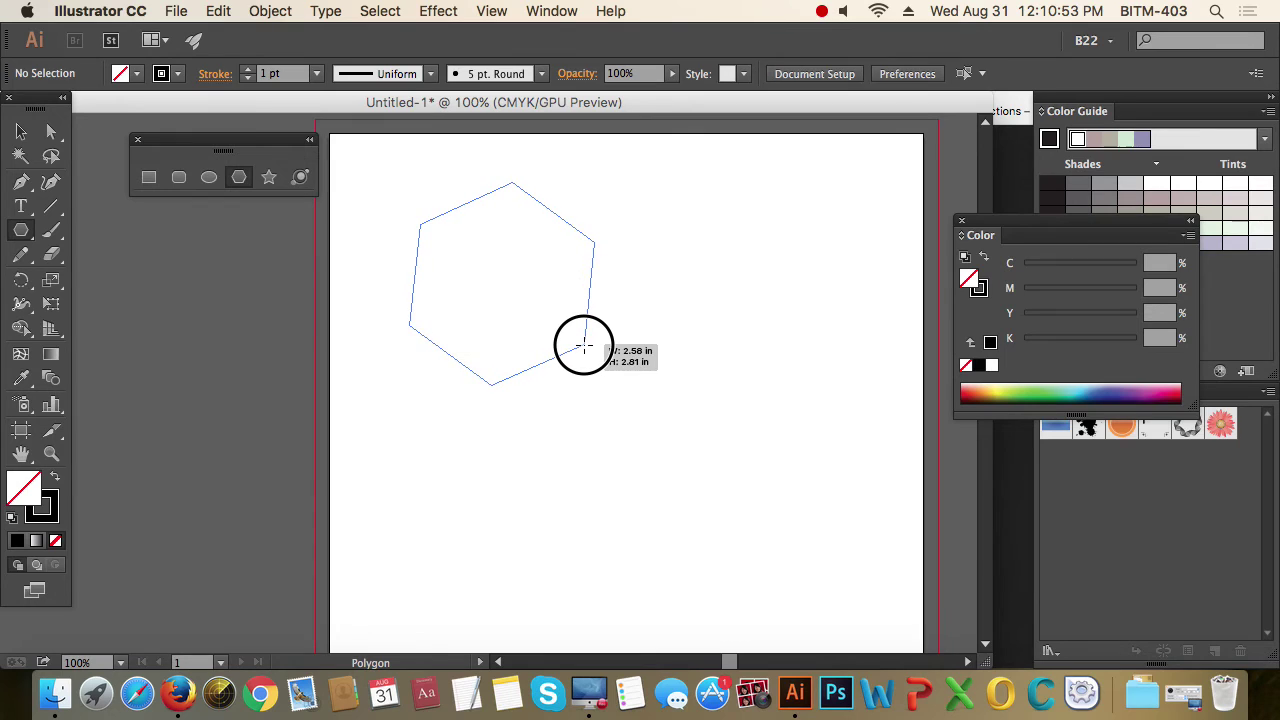
pyautogui.press('Up')
pyautogui.press('Up')
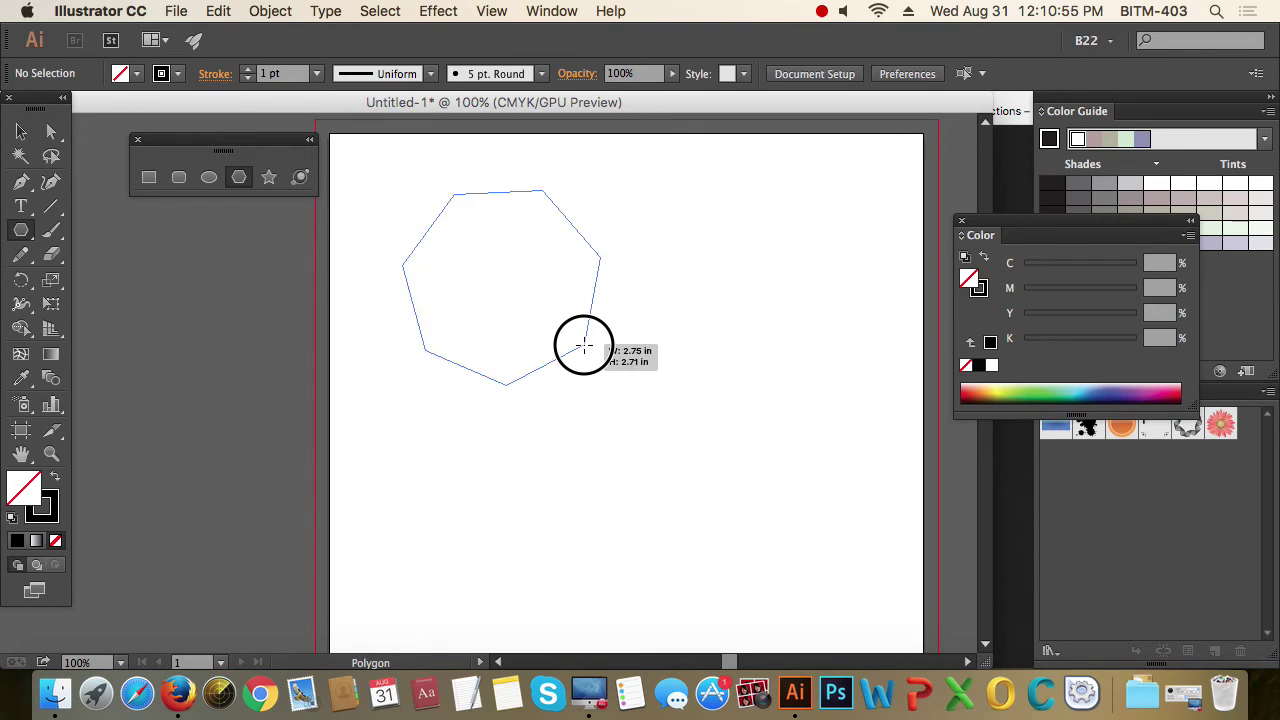
pyautogui.press('Up')
pyautogui.press('Up')
pyautogui.press('Up')
pyautogui.press('Up')
pyautogui.press('Up')
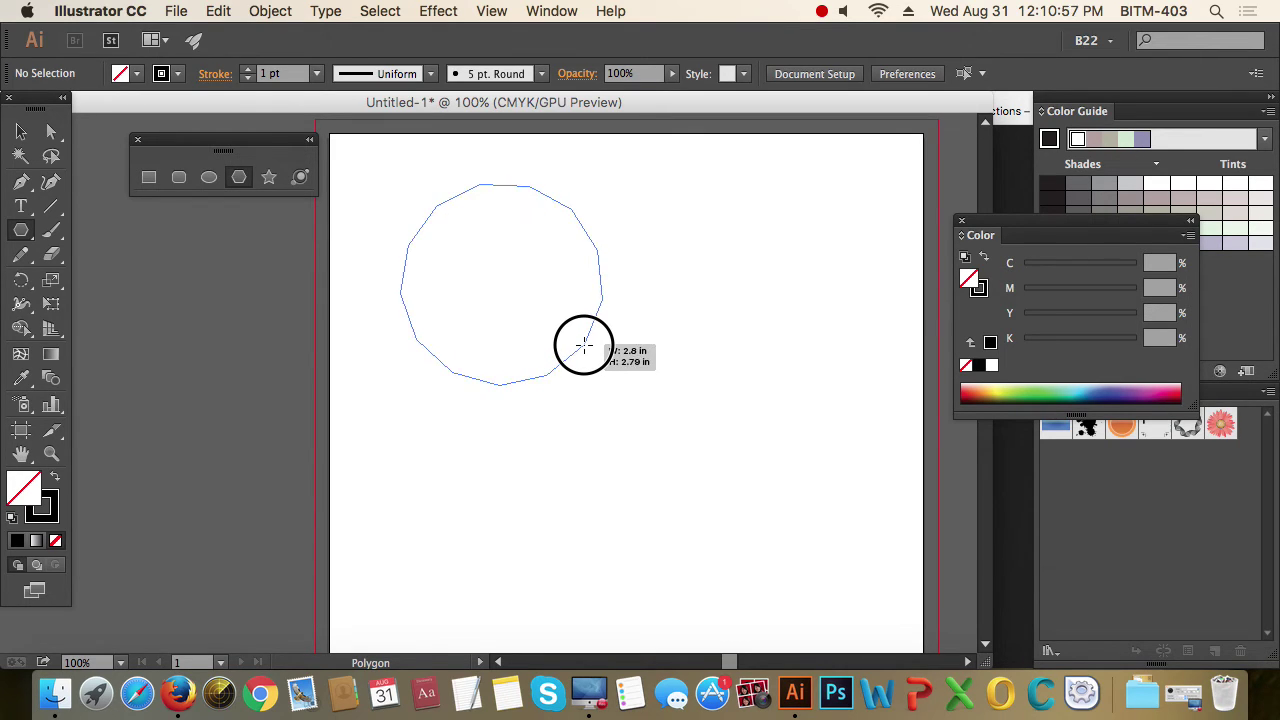
pyautogui.press('Up')
pyautogui.press('Up')
pyautogui.press('Up')
pyautogui.press('Up')
pyautogui.press('Up')
pyautogui.press('Down')
pyautogui.press('Down')
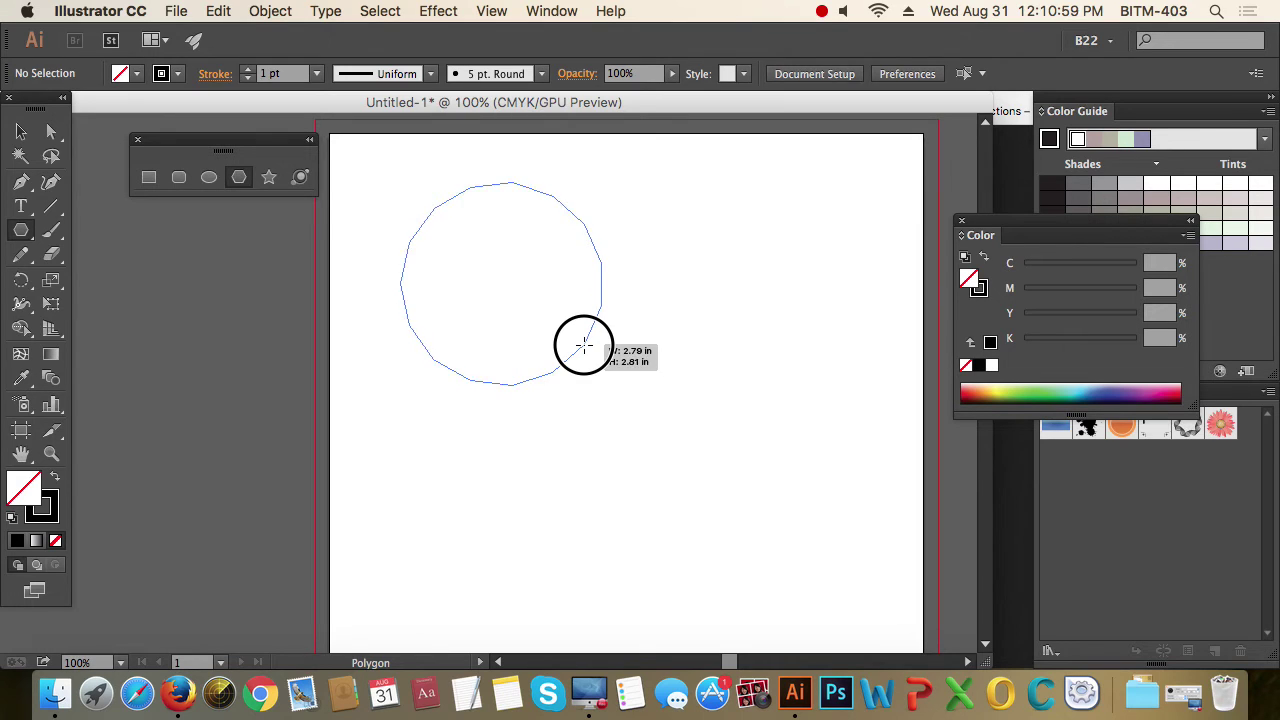
pyautogui.press('Down')
pyautogui.press('Down')
pyautogui.press('Down')
pyautogui.press('Down')
pyautogui.press('Down')
pyautogui.press('Down')
pyautogui.press('Down')
pyautogui.press('Down')
pyautogui.press('Down')
pyautogui.press('Down')
pyautogui.press('Down')
pyautogui.press('Down')
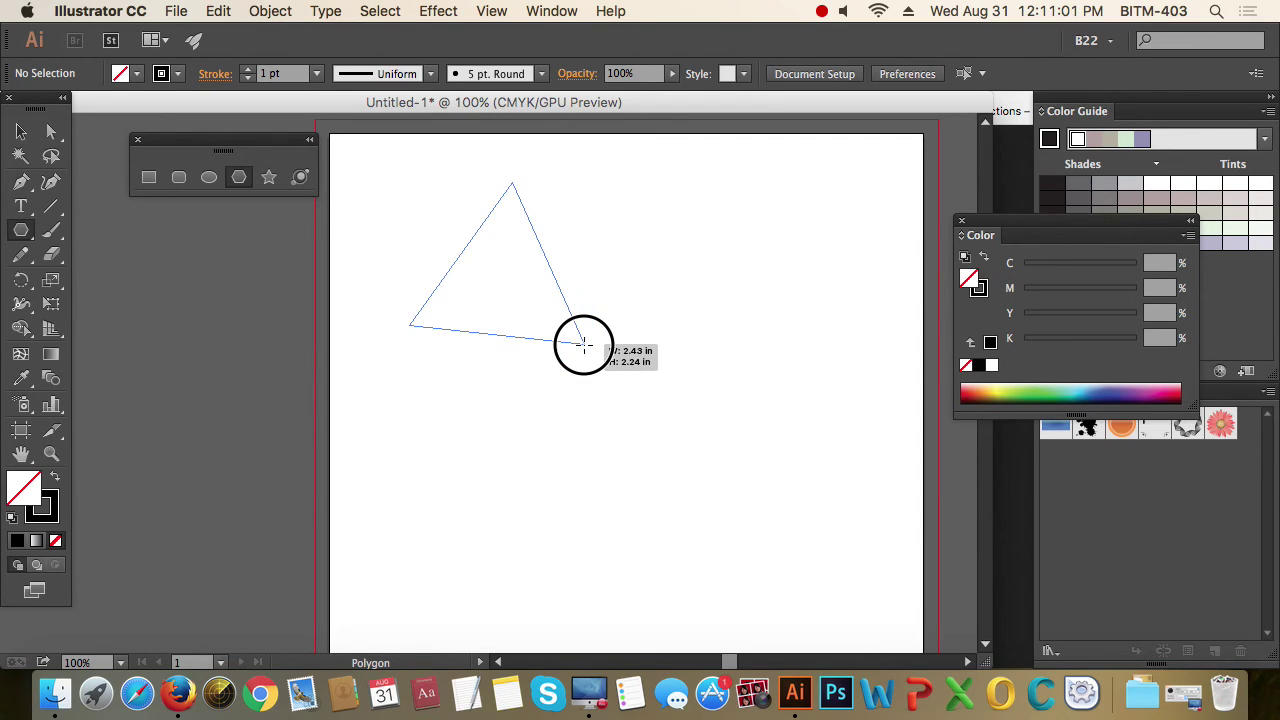
# Resize and rotate the polygon, vary its sides again, then finish and delete it.
pyautogui.moveTo(584, 345)
pyautogui.mouseDown()
pyautogui.moveTo(623, 243)
pyautogui.moveTo(624, 334)
pyautogui.moveTo(639, 265)
pyautogui.mouseUp()
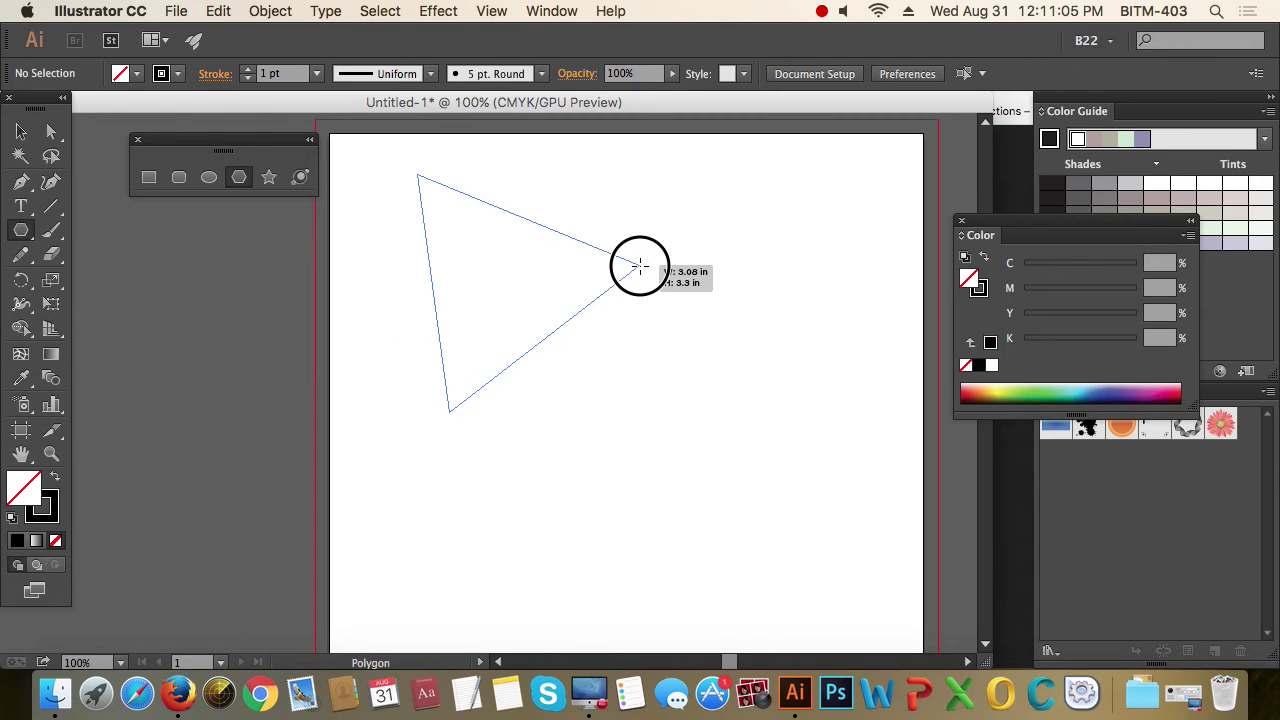
pyautogui.press('Up')
pyautogui.press('Up')
pyautogui.press('Up')
pyautogui.press('Up')
pyautogui.press('Up')
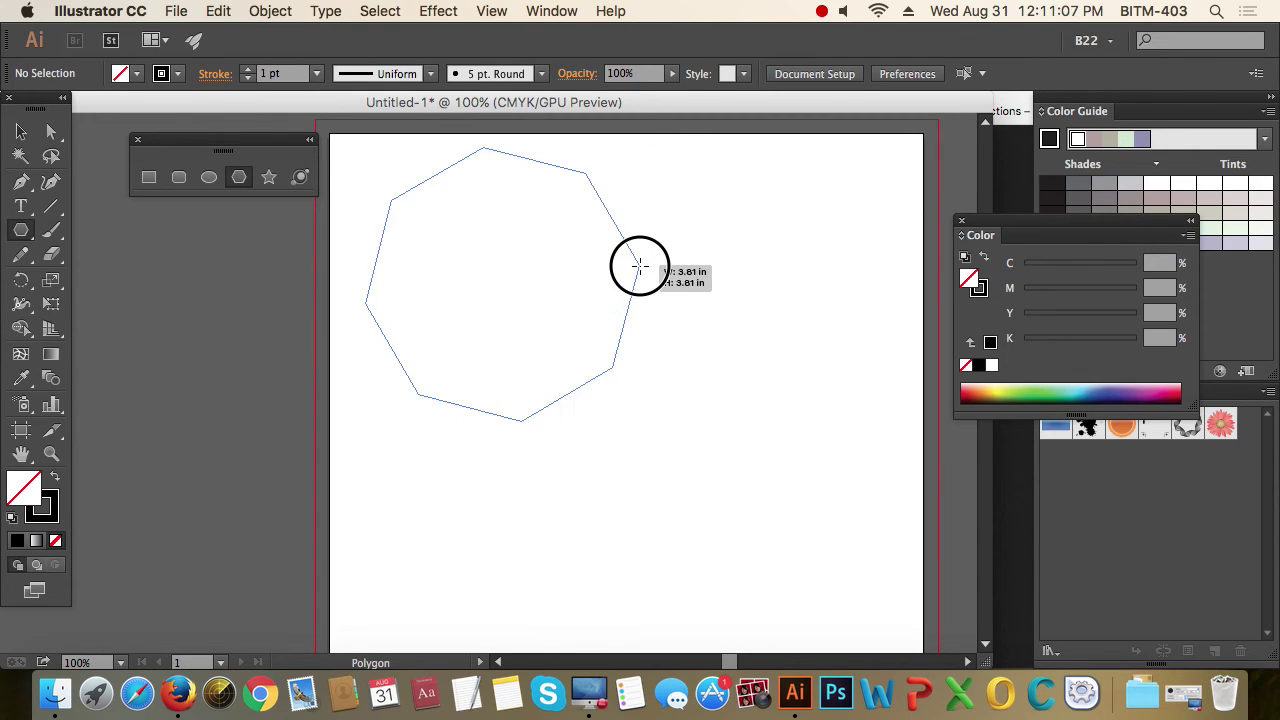
pyautogui.press('Up')
pyautogui.press('Up')
pyautogui.press('Up')
pyautogui.press('Up')
pyautogui.press('Up')
pyautogui.press('Up')
pyautogui.press('Up')
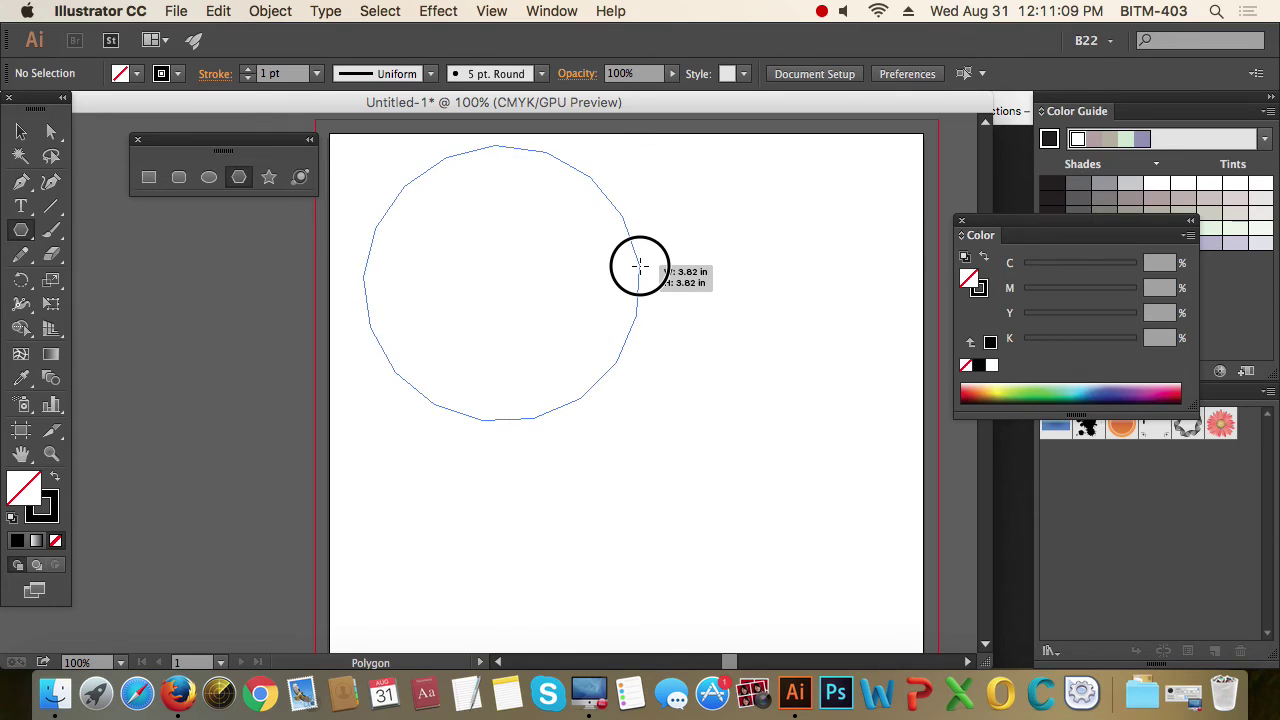
pyautogui.press('Up')
pyautogui.press('Up')
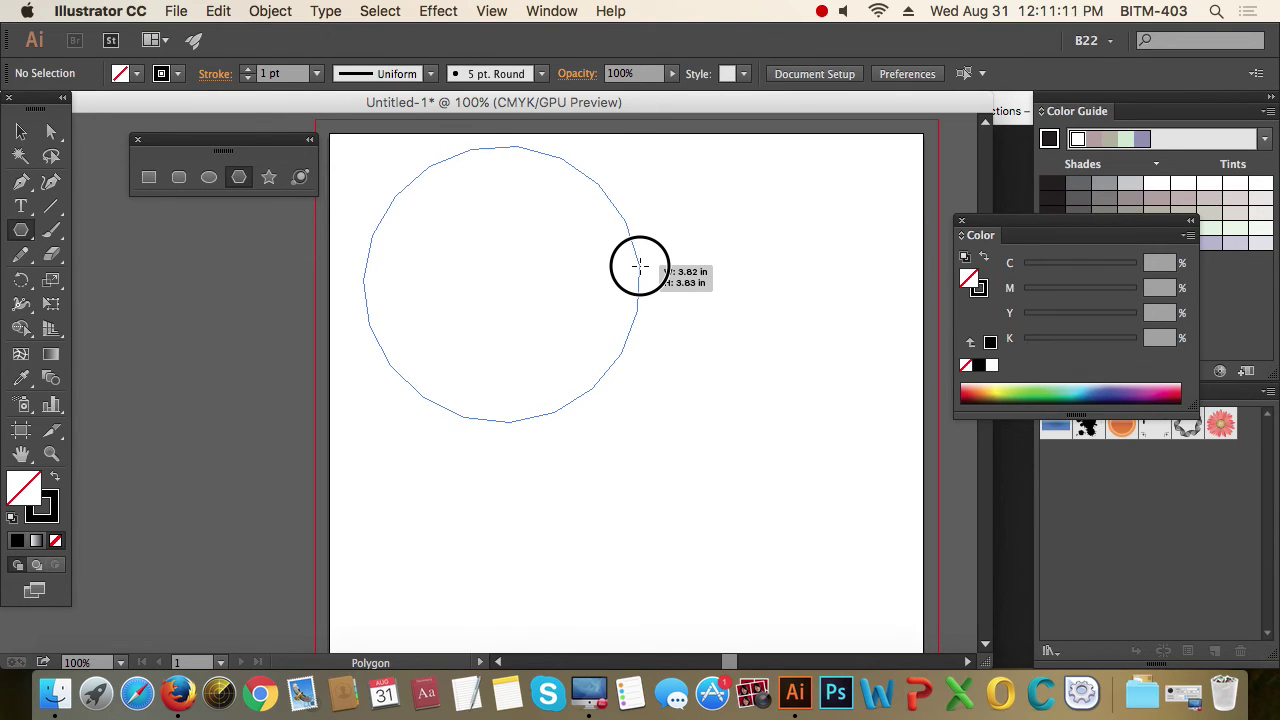
pyautogui.press('Down')
pyautogui.press('Down')
pyautogui.press('Down')
pyautogui.press('Down')
pyautogui.press('Down')
pyautogui.press('Down')
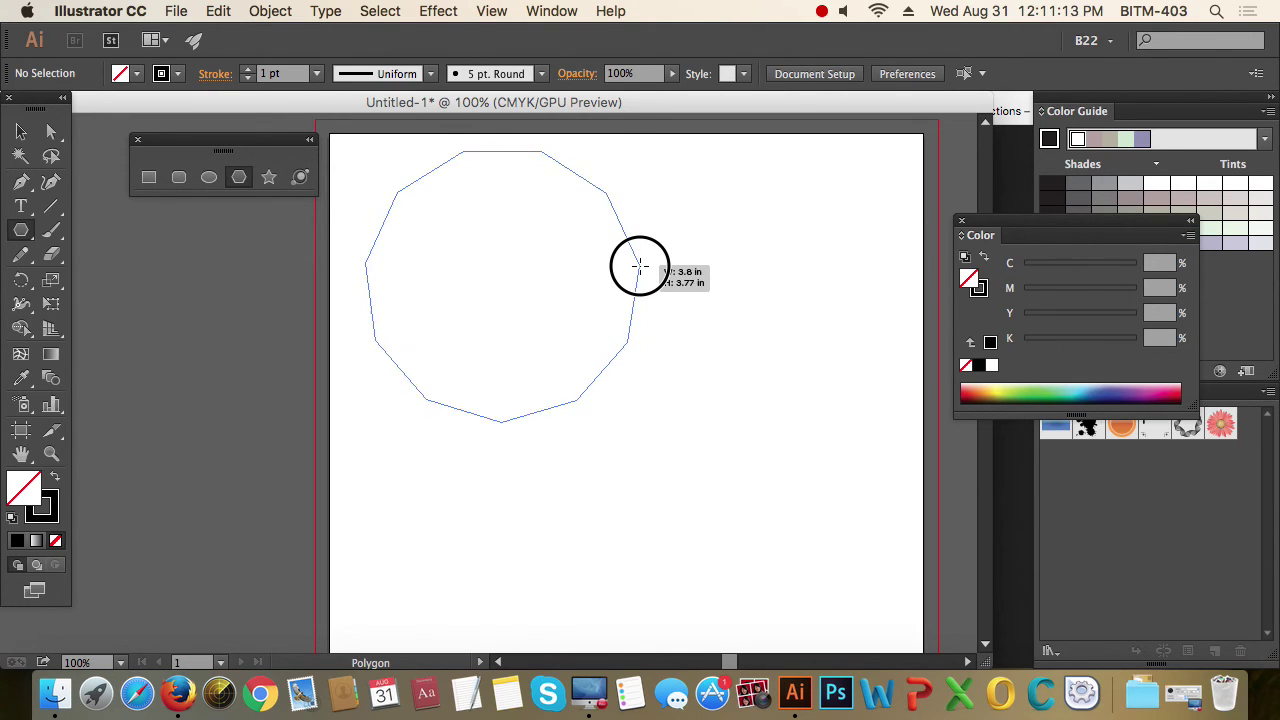
pyautogui.press('Down')
pyautogui.press('Down')
pyautogui.moveTo(640, 265); pyautogui.dragTo(639, 265)
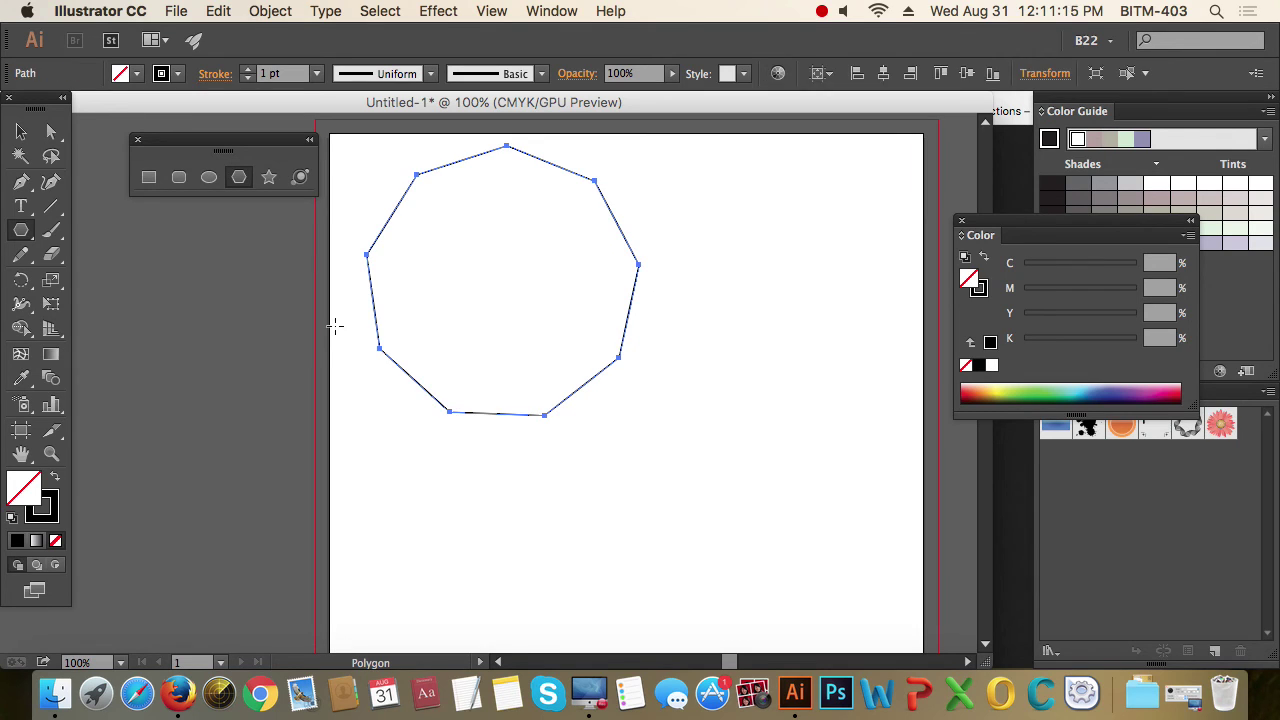
pyautogui.press('Delete')
pyautogui.click(270, 180)
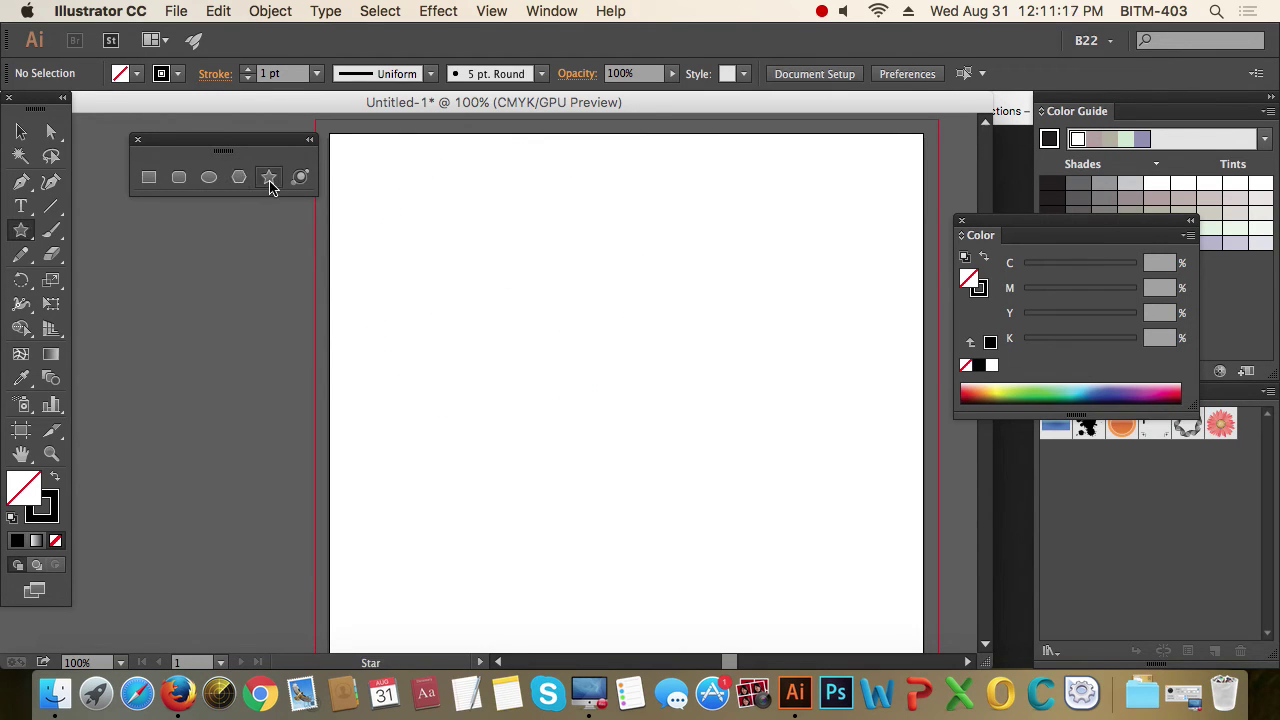
pyautogui.moveTo(557, 323)
pyautogui.mouseDown()
pyautogui.moveTo(695, 402)
pyautogui.moveTo(716, 366)
pyautogui.mouseUp()
pyautogui.press('Up')
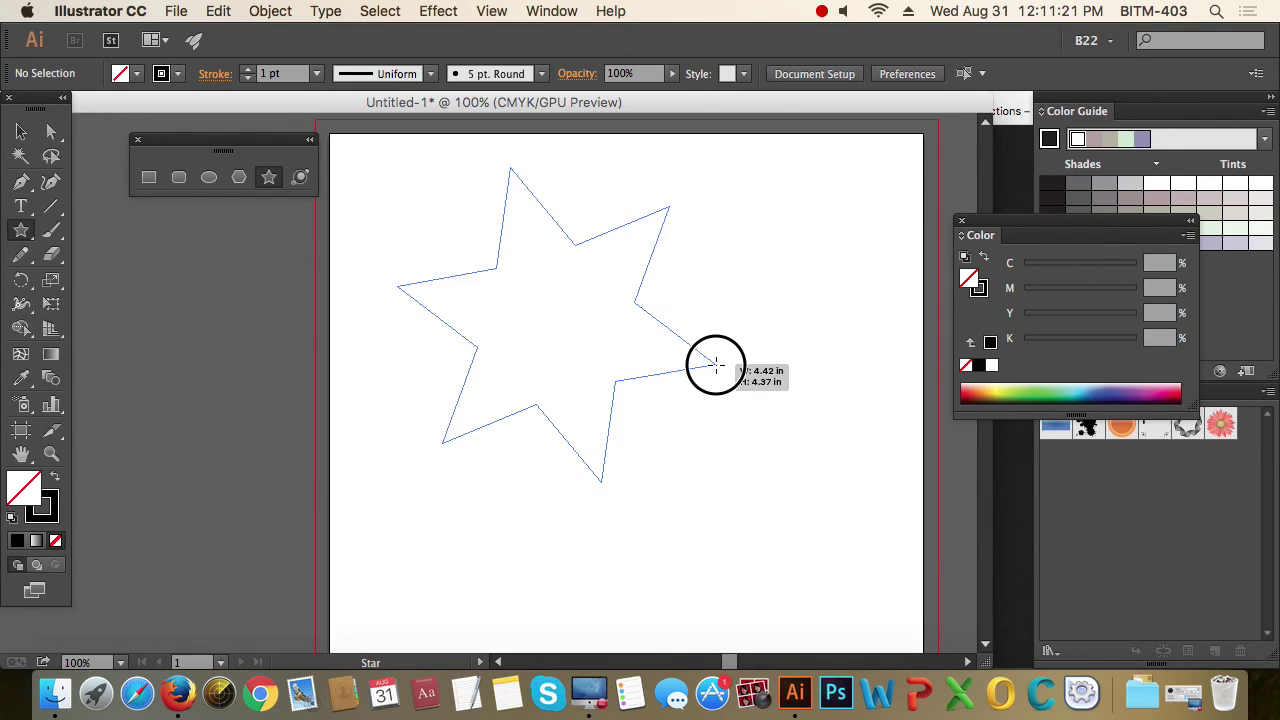
pyautogui.press('Up')
pyautogui.press('Up')
pyautogui.press('Up')
pyautogui.press('Up')
pyautogui.press('Up')
pyautogui.press('Up')
pyautogui.press('Up')
pyautogui.press('Up')
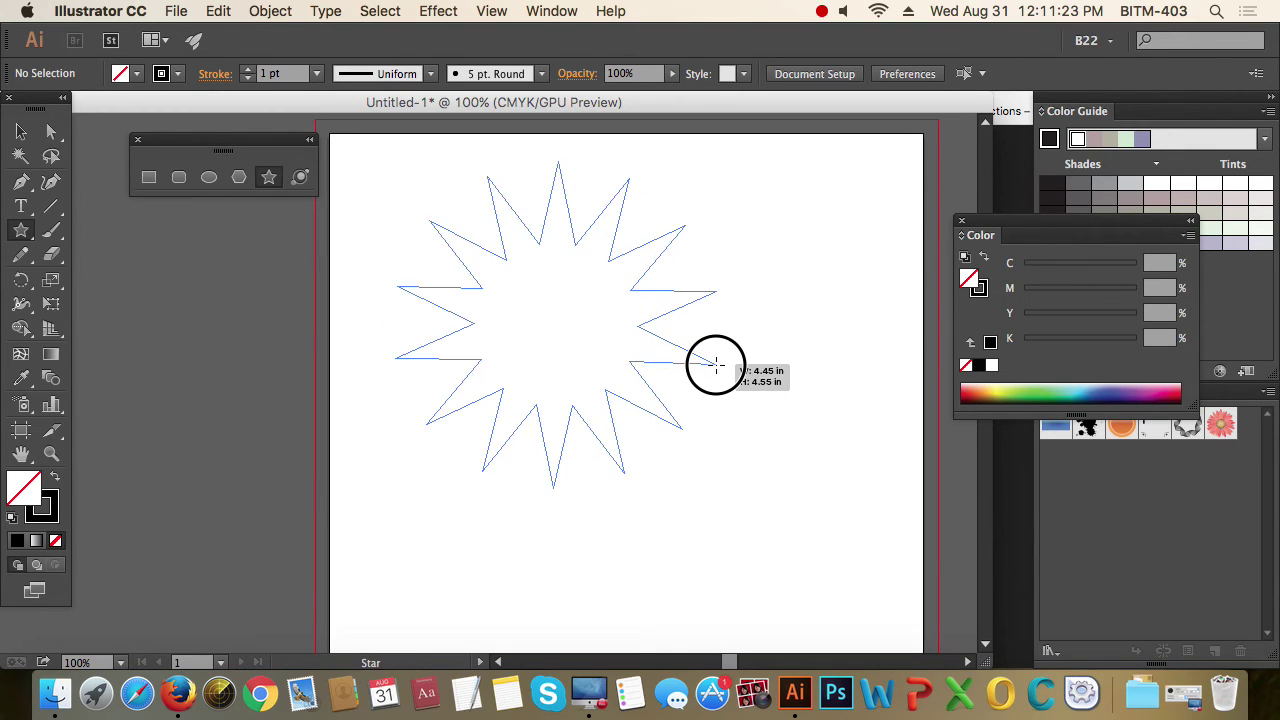
pyautogui.press('Up')
pyautogui.press('Up')
pyautogui.press('Up')
pyautogui.press('Up')
pyautogui.moveTo(714, 363)
pyautogui.mouseDown()
pyautogui.moveTo(663, 363)
pyautogui.moveTo(751, 363)
pyautogui.moveTo(757, 350)
pyautogui.mouseUp()
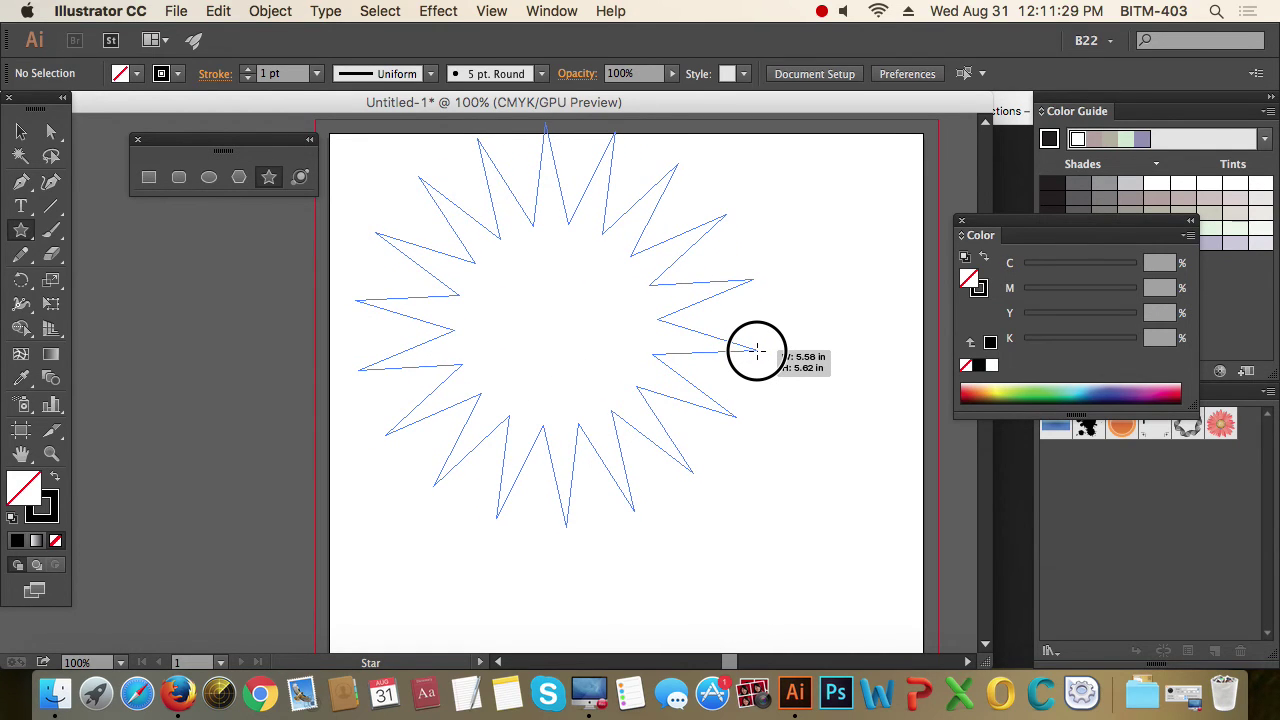
pyautogui.moveTo(757, 350)
pyautogui.mouseDown()
pyautogui.moveTo(545, 329)
pyautogui.moveTo(609, 296)
pyautogui.mouseUp()
# Delete the old star and create a 10-point star with radii 2 in and 1 in.
pyautogui.press('Delete')
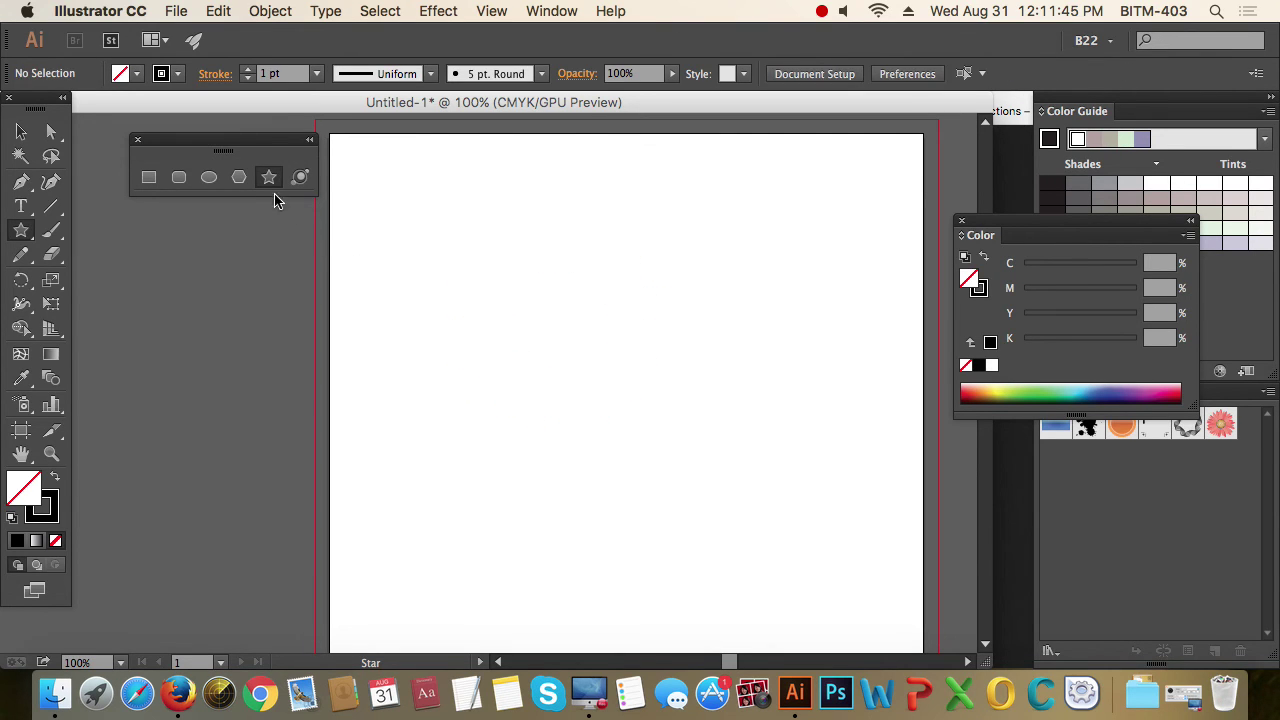
pyautogui.click(610, 294)
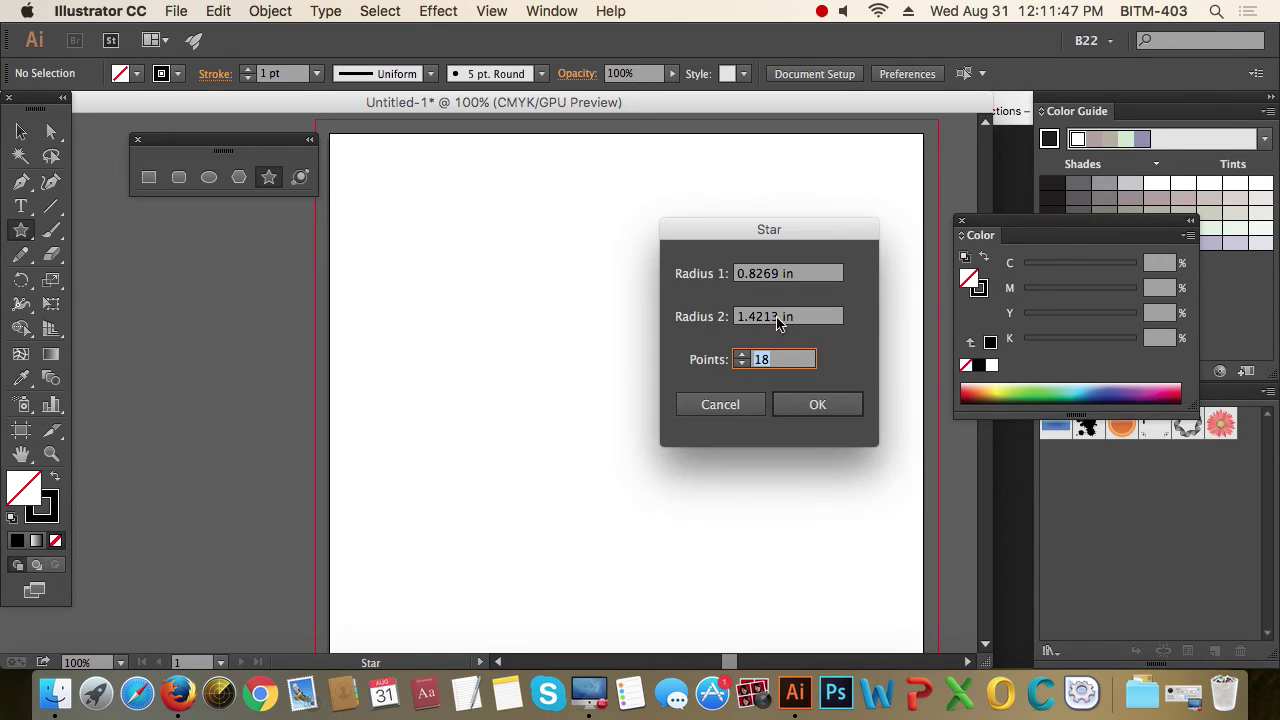
pyautogui.moveTo(806, 275); pyautogui.dragTo(676, 275)
pyautogui.write('2')
pyautogui.press('Tab')
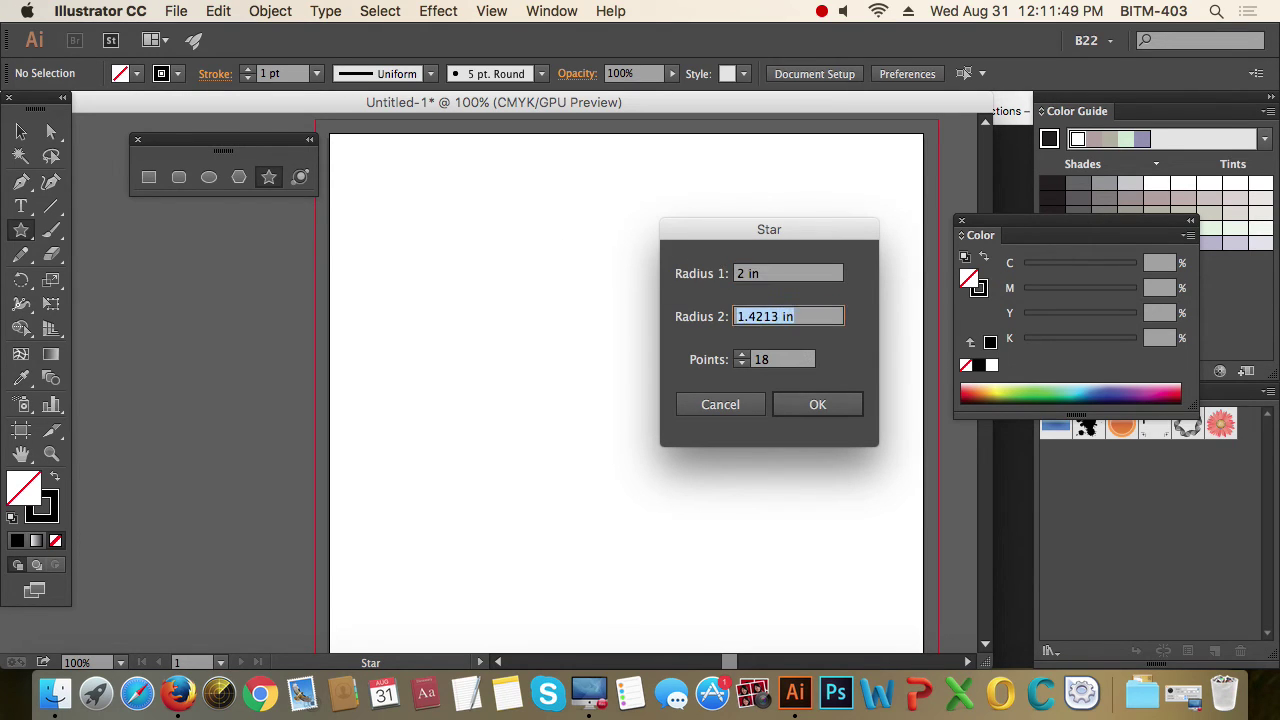
pyautogui.write('1')
pyautogui.press('Tab')
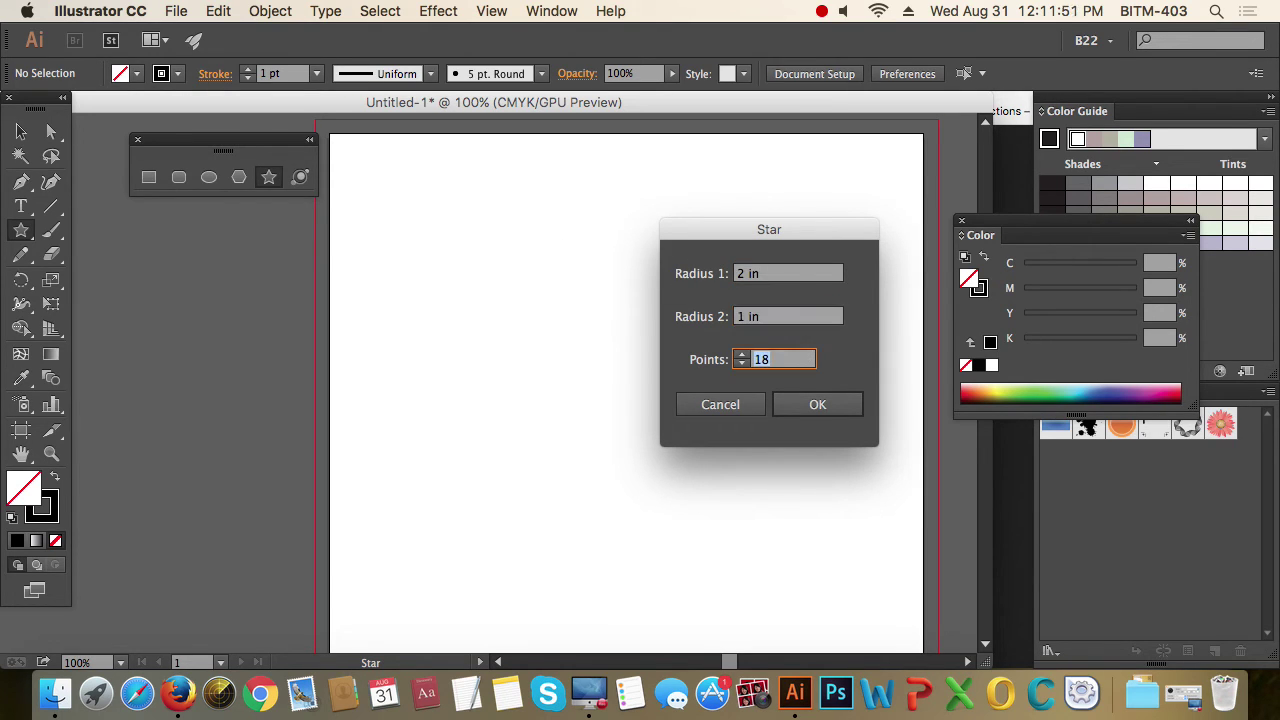
pyautogui.write('10')
pyautogui.press('Return')
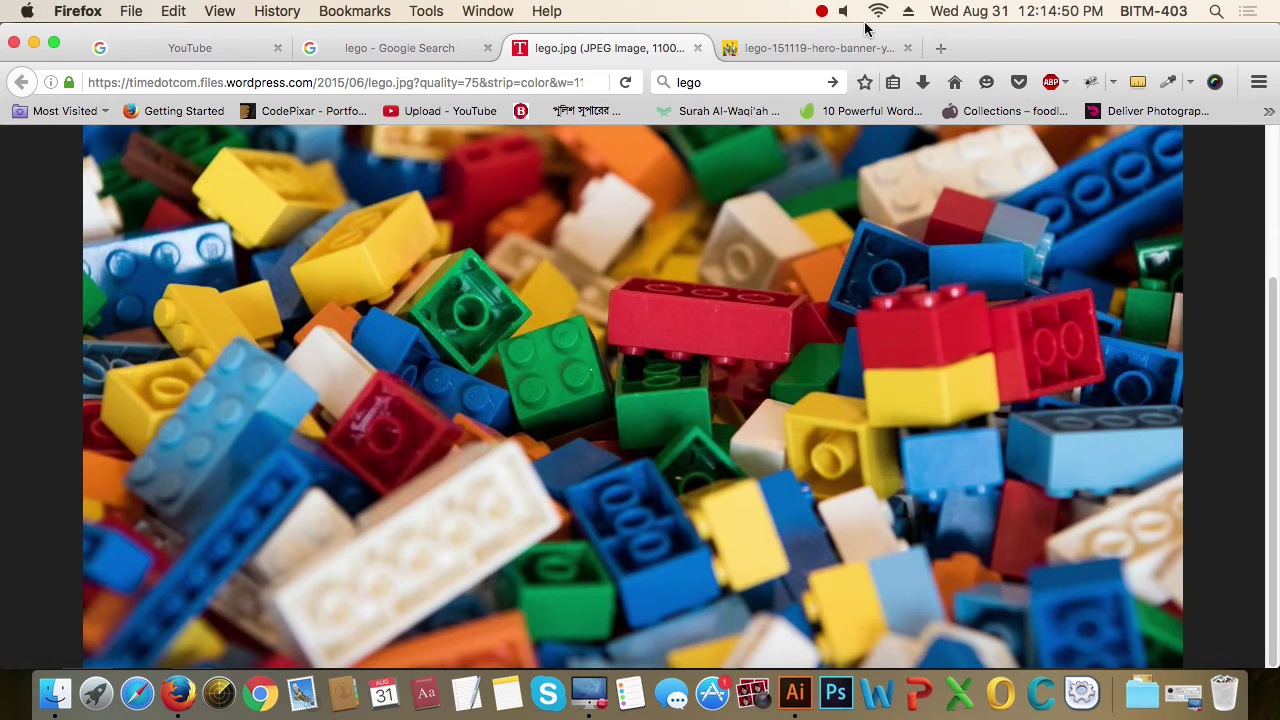
# View the lego-151119-hero-banner tab in Firefox, then switch back to Illustrator.
pyautogui.click(843, 48)
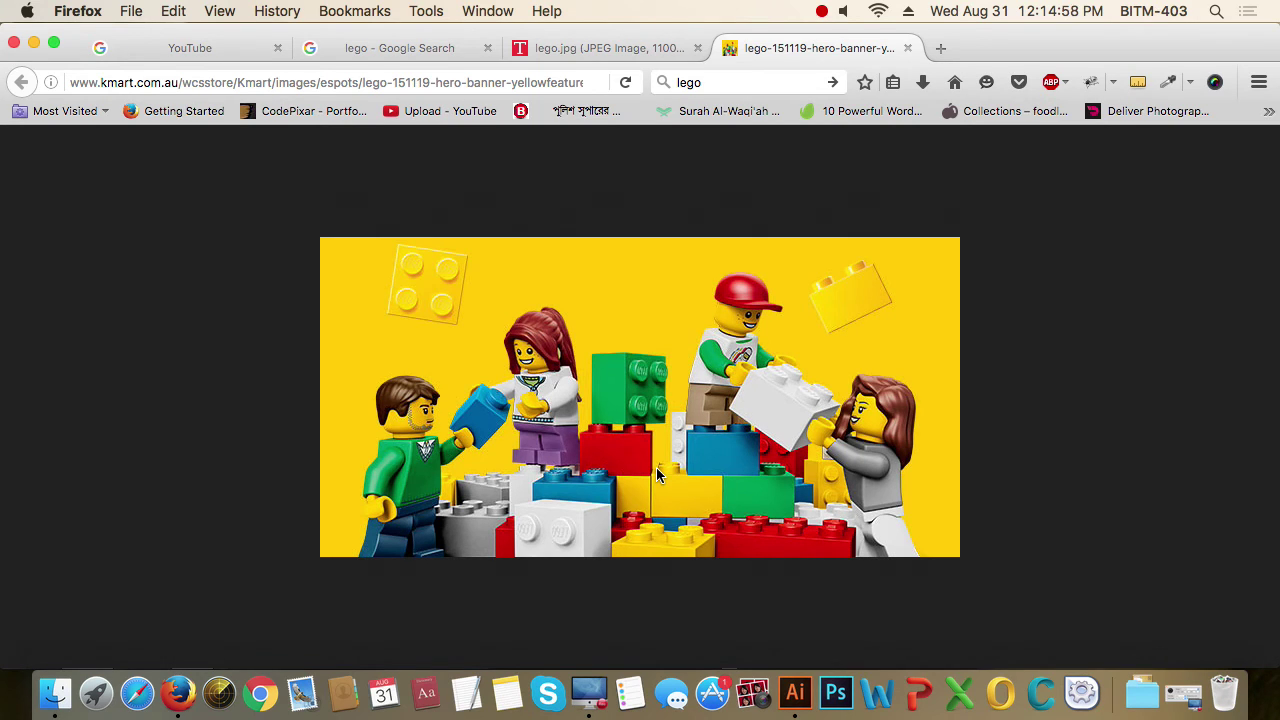
pyautogui.press('super+Tab')
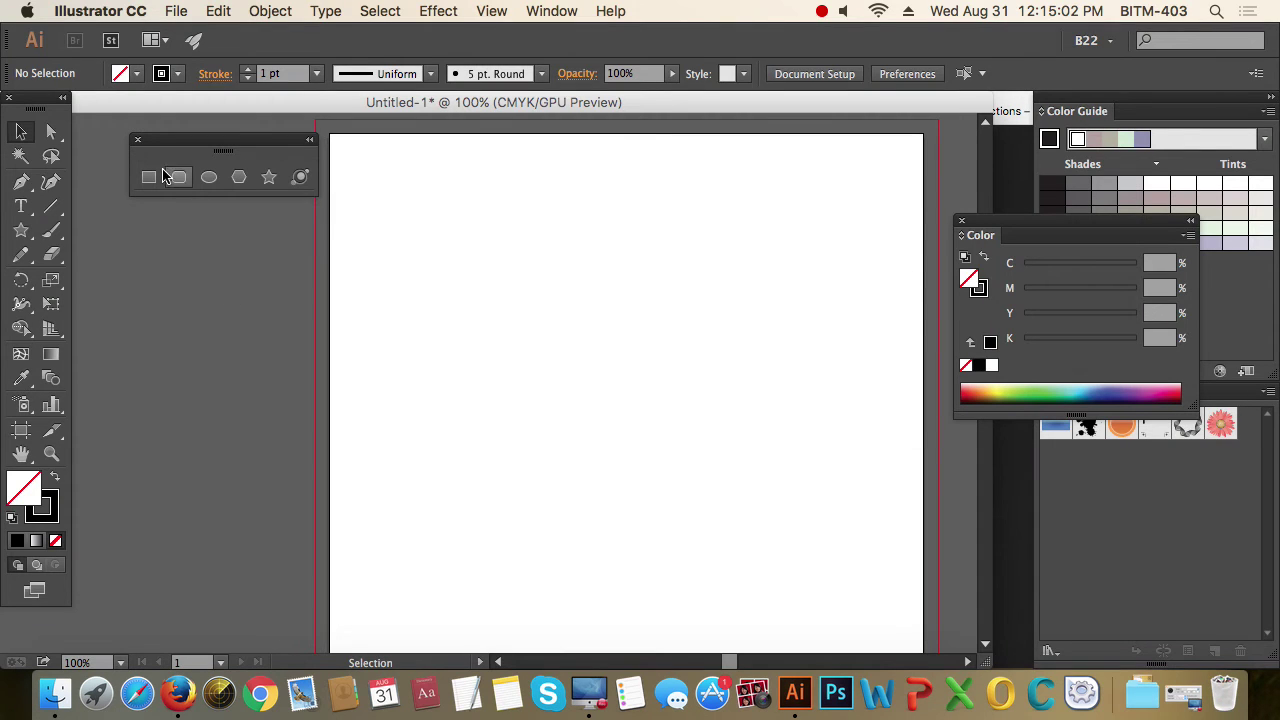
# Draw a green rectangle and a smaller dark blue one overlapping its lower-right corner, then nudge the blue one into place.
pyautogui.click(148, 177)
pyautogui.moveTo(506, 249); pyautogui.dragTo(640, 399)
pyautogui.click(1049, 396)
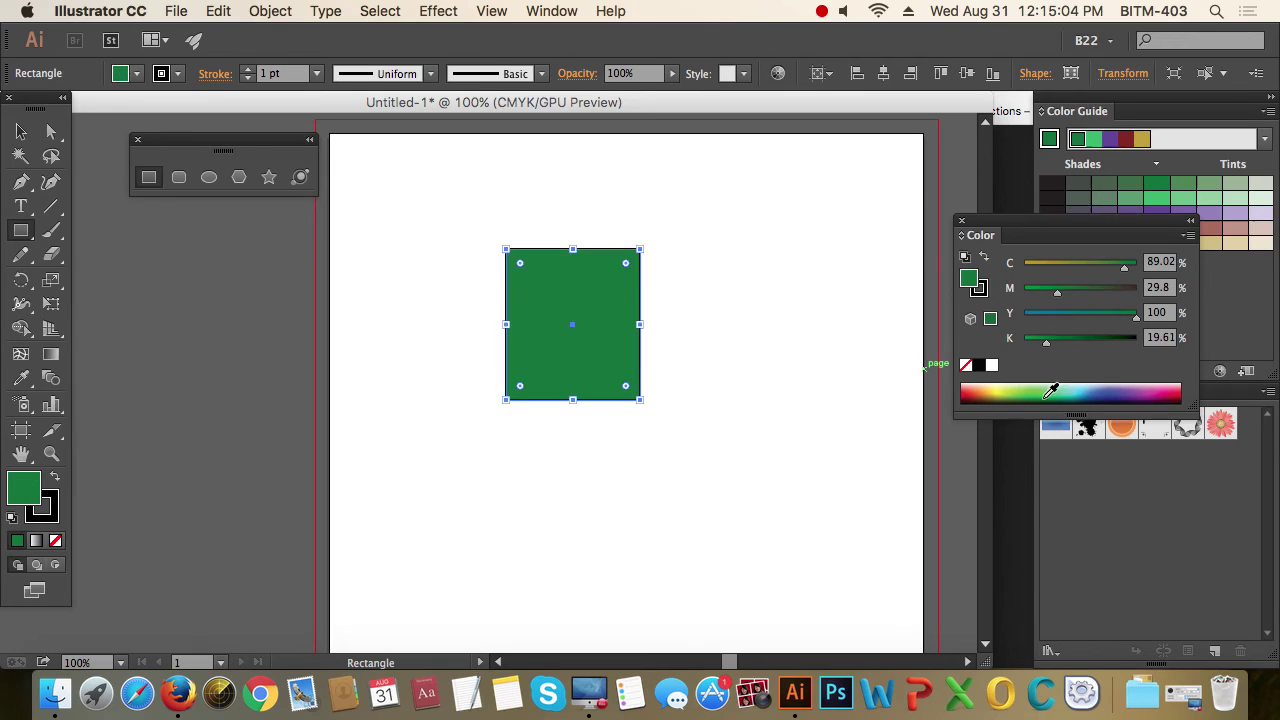
pyautogui.moveTo(600, 343); pyautogui.dragTo(688, 425)
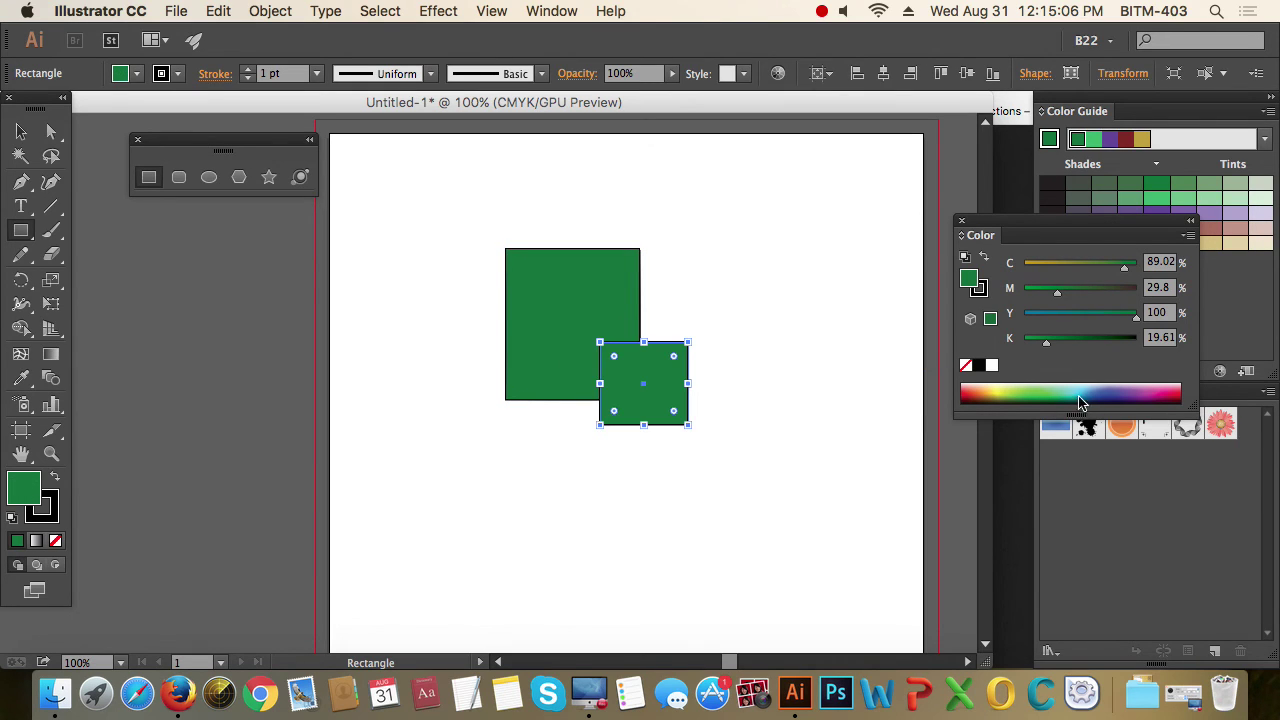
pyautogui.click(1083, 397)
pyautogui.click(20, 131)
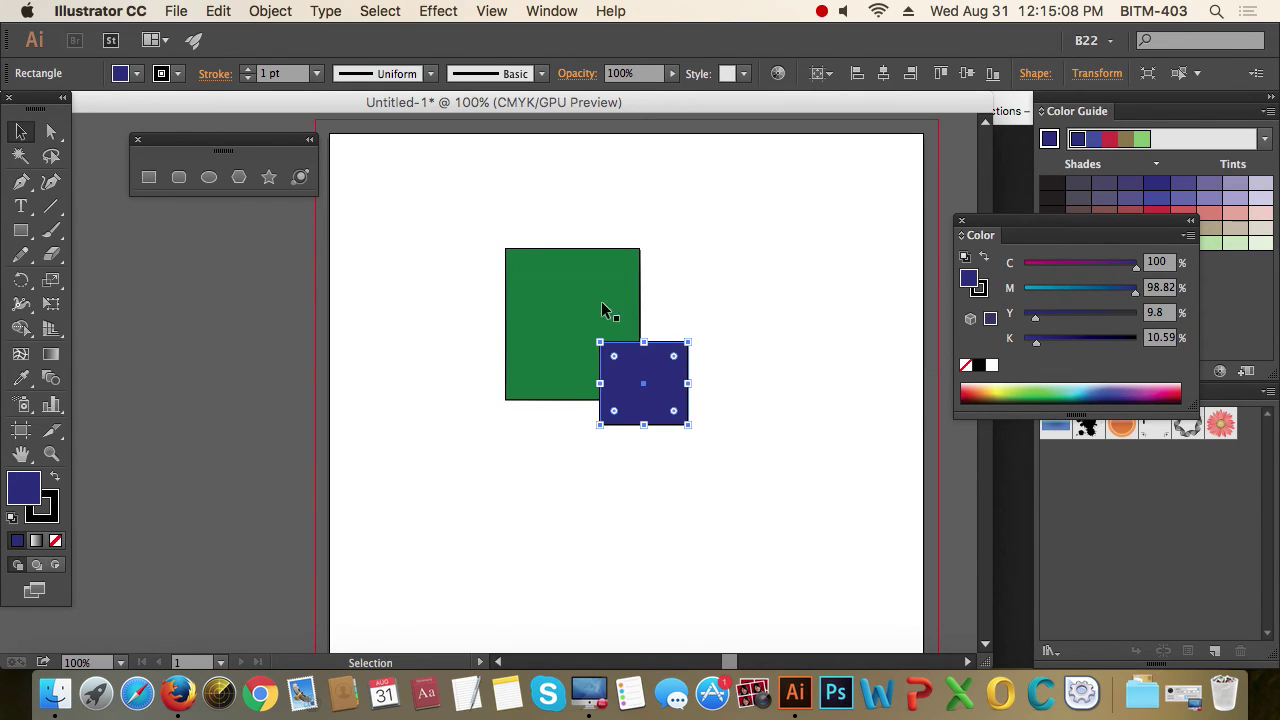
pyautogui.click(761, 441)
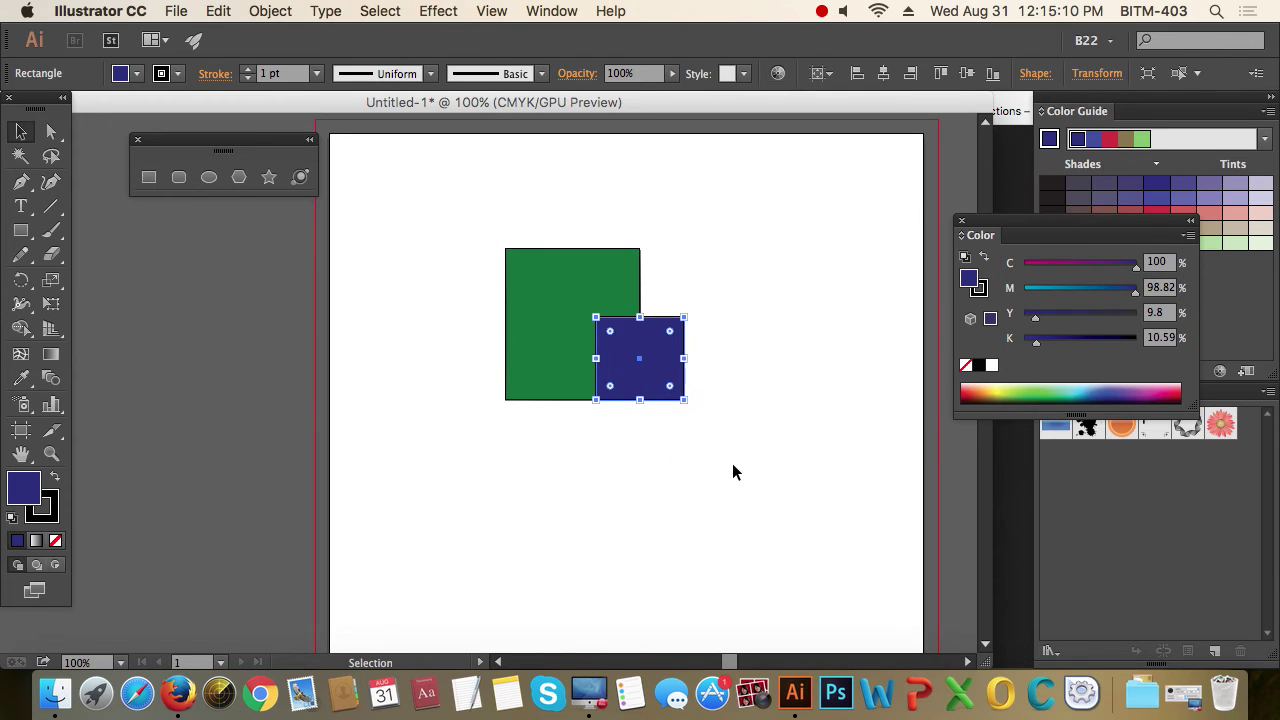
pyautogui.moveTo(651, 420); pyautogui.dragTo(646, 427)
pyautogui.click(768, 476)
pyautogui.press('super+Tab')
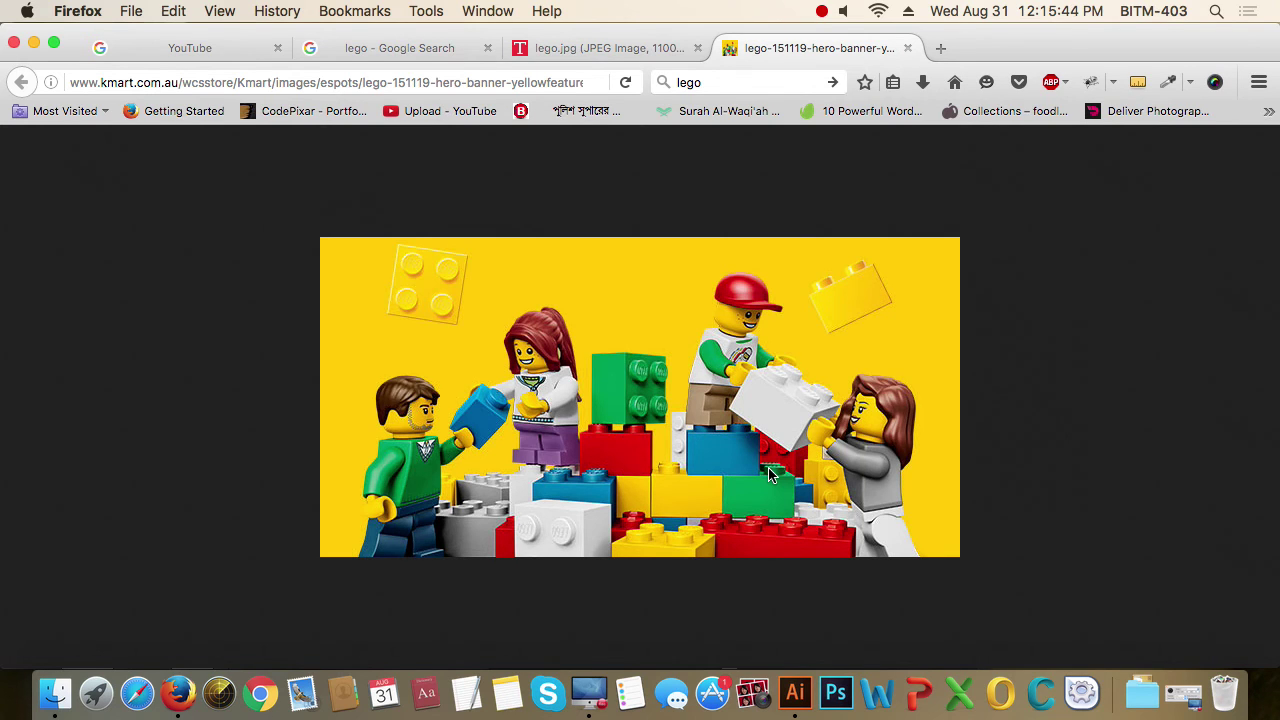
pyautogui.press('super+Tab')
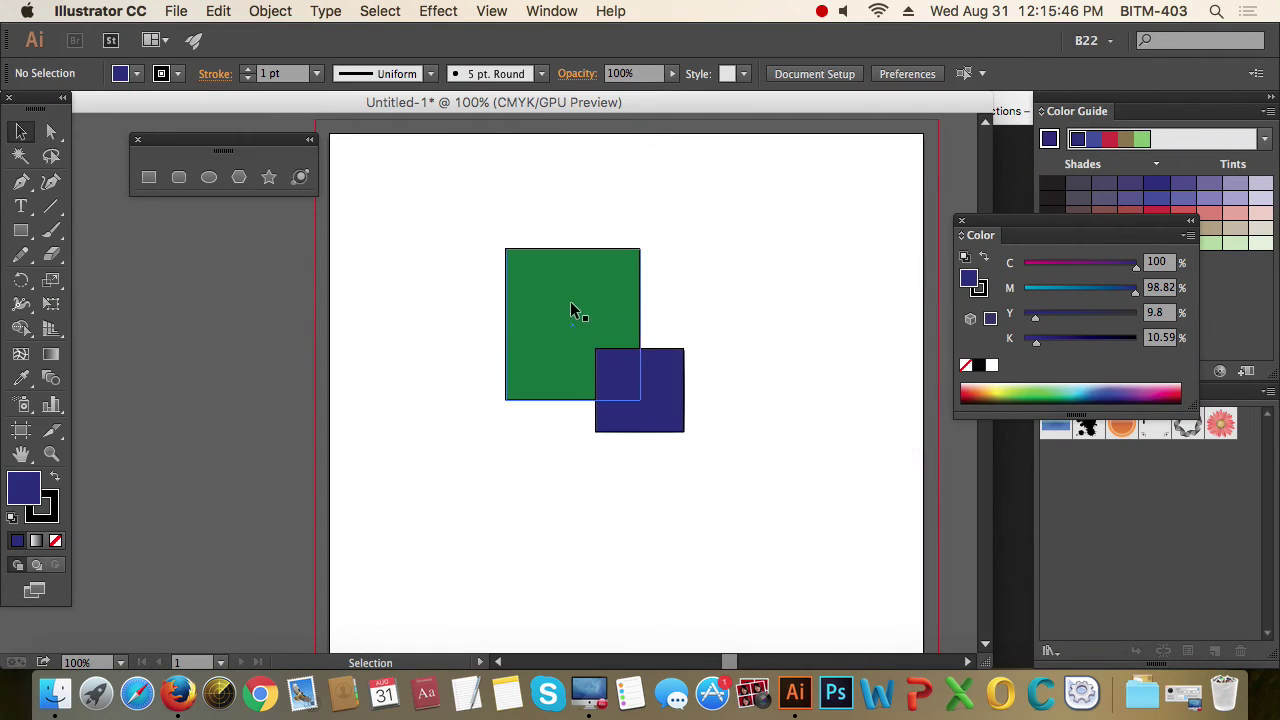
# Delete the green square, move and enlarge the blue square, then delete it too.
pyautogui.click(572, 310)
pyautogui.press('Delete')
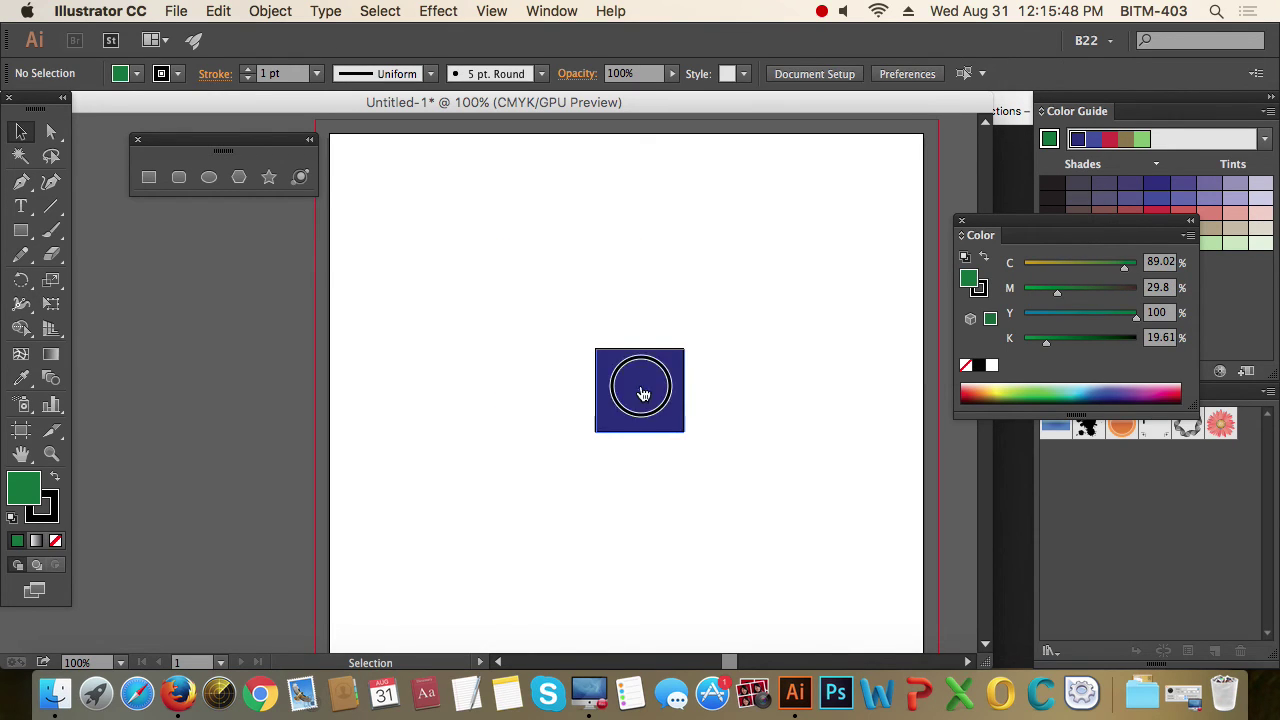
pyautogui.moveTo(643, 393); pyautogui.dragTo(556, 338)
pyautogui.moveTo(597, 378)
pyautogui.mouseDown()
pyautogui.moveTo(742, 457)
pyautogui.moveTo(814, 436)
pyautogui.mouseUp()
pyautogui.click(816, 404)
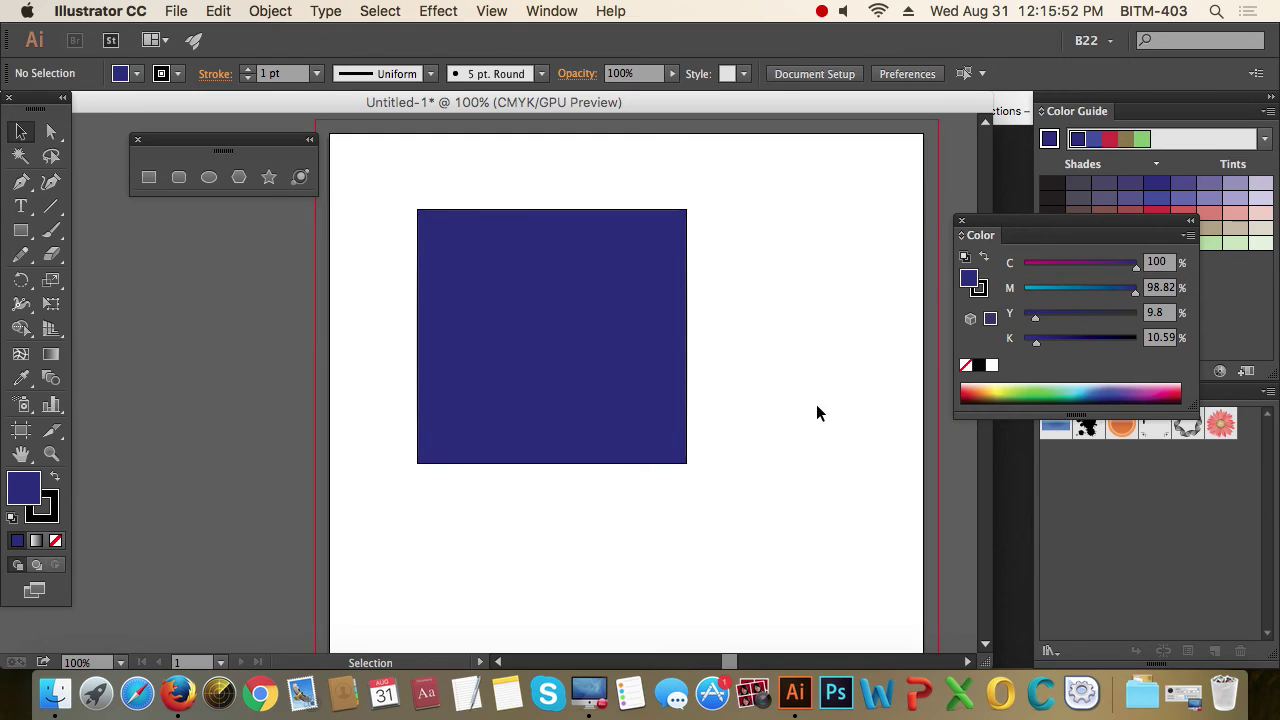
pyautogui.click(621, 323)
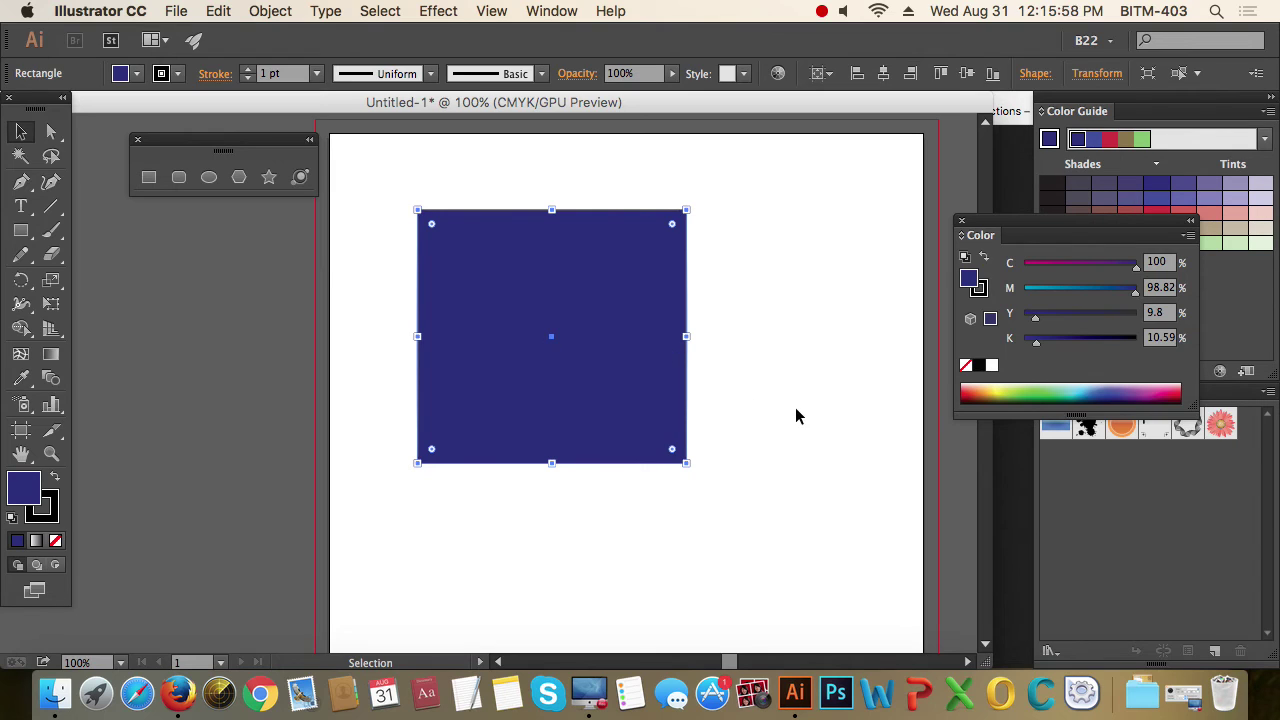
pyautogui.press('Delete')
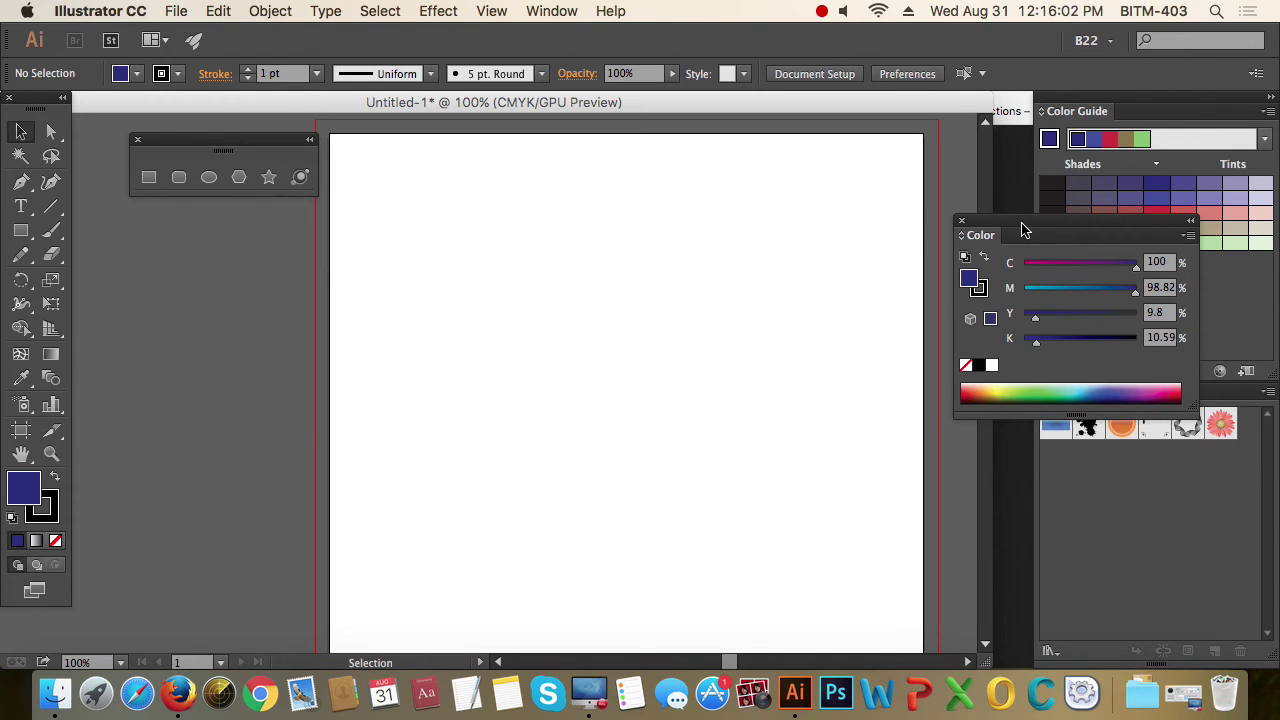
# Close the floating Color and shapes panels.
pyautogui.moveTo(1025, 229); pyautogui.dragTo(820, 287)
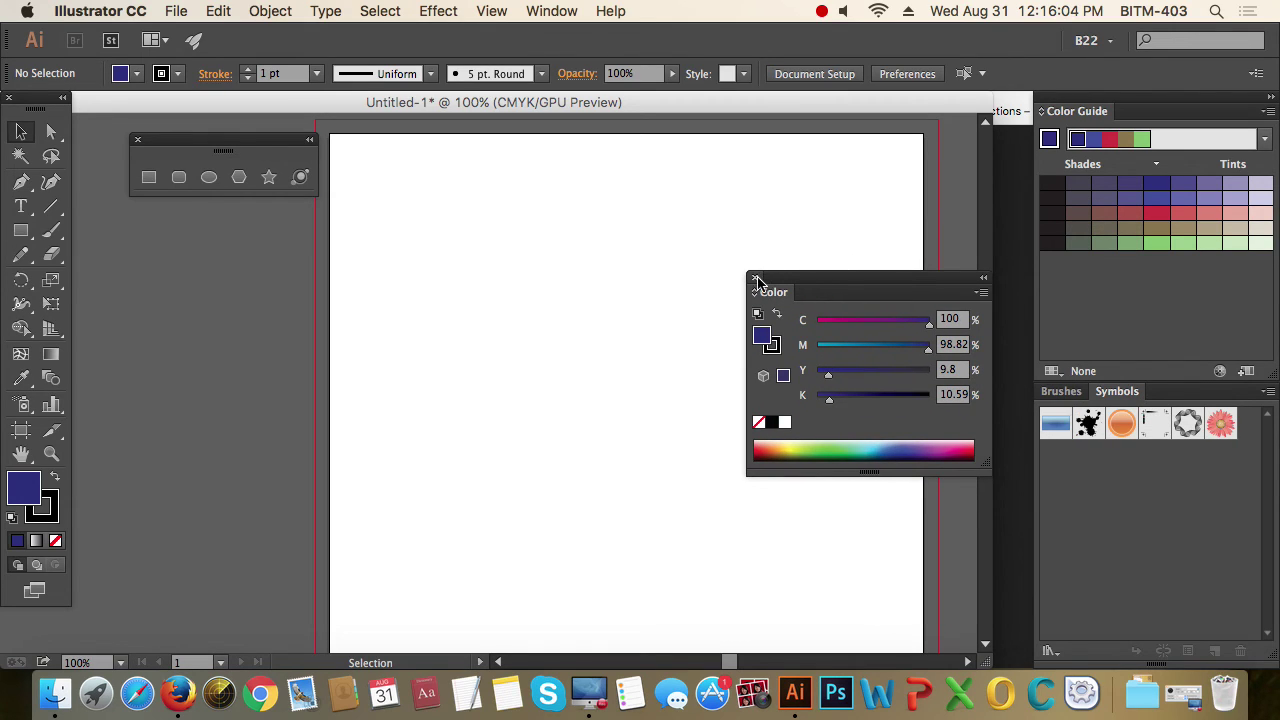
pyautogui.click(754, 280)
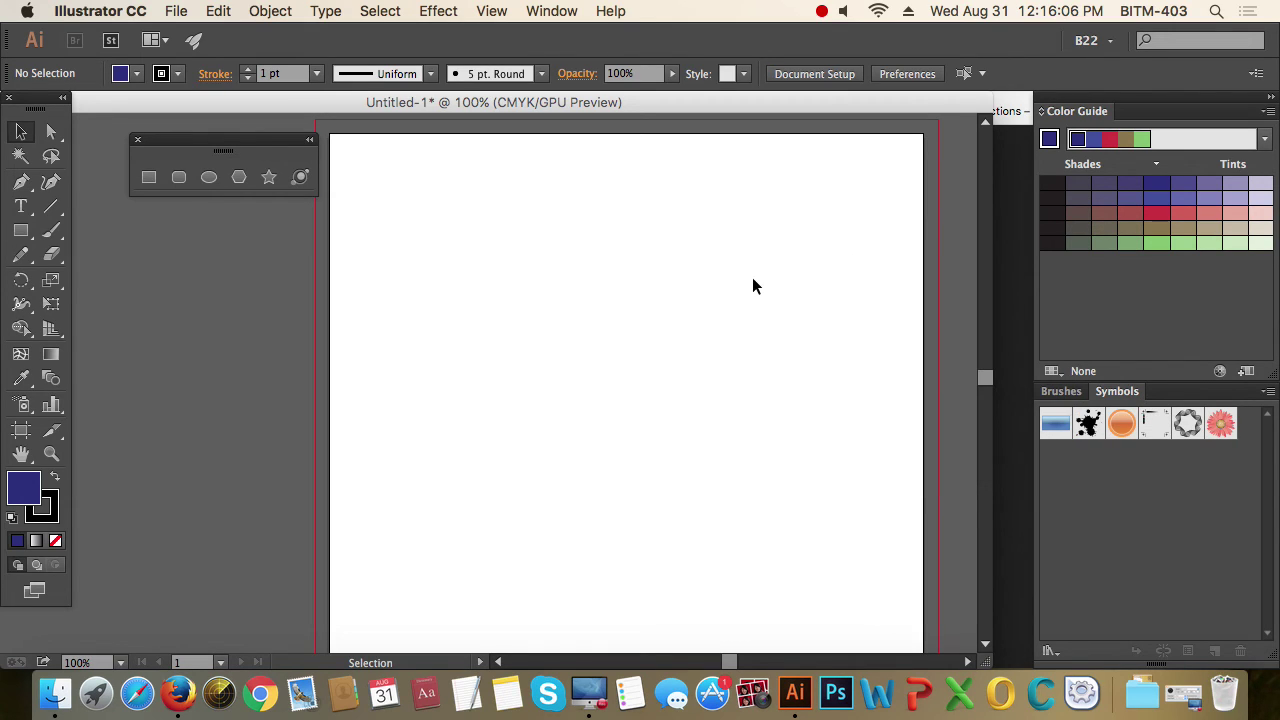
pyautogui.click(139, 141)
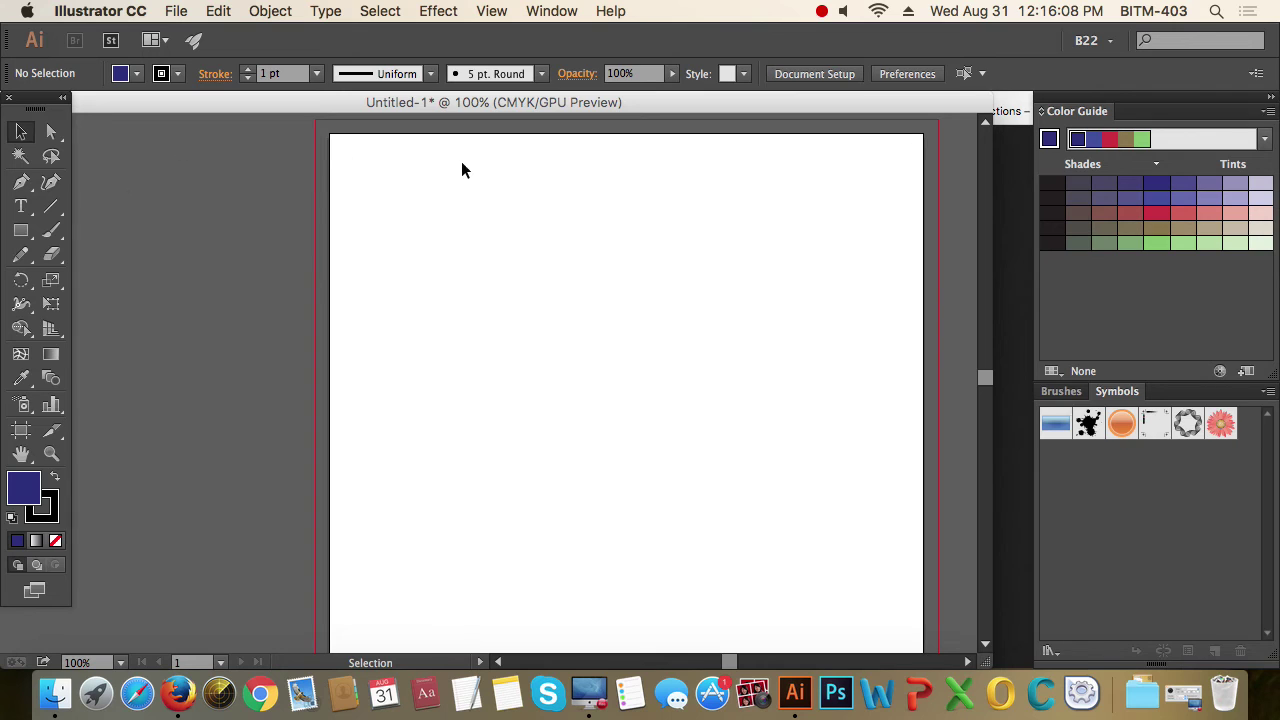
# Switch from B22 to the Essentials workspace and reset it to its default layout.
pyautogui.click(1112, 42)
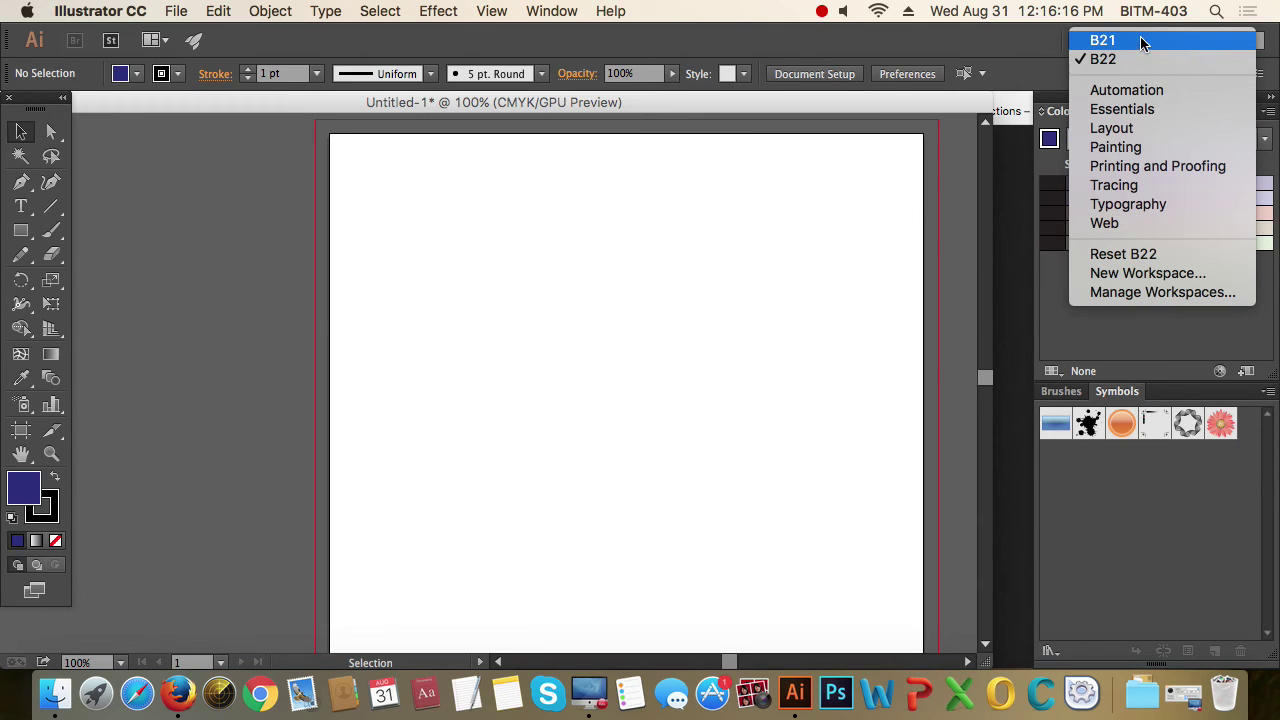
pyautogui.click(1157, 110)
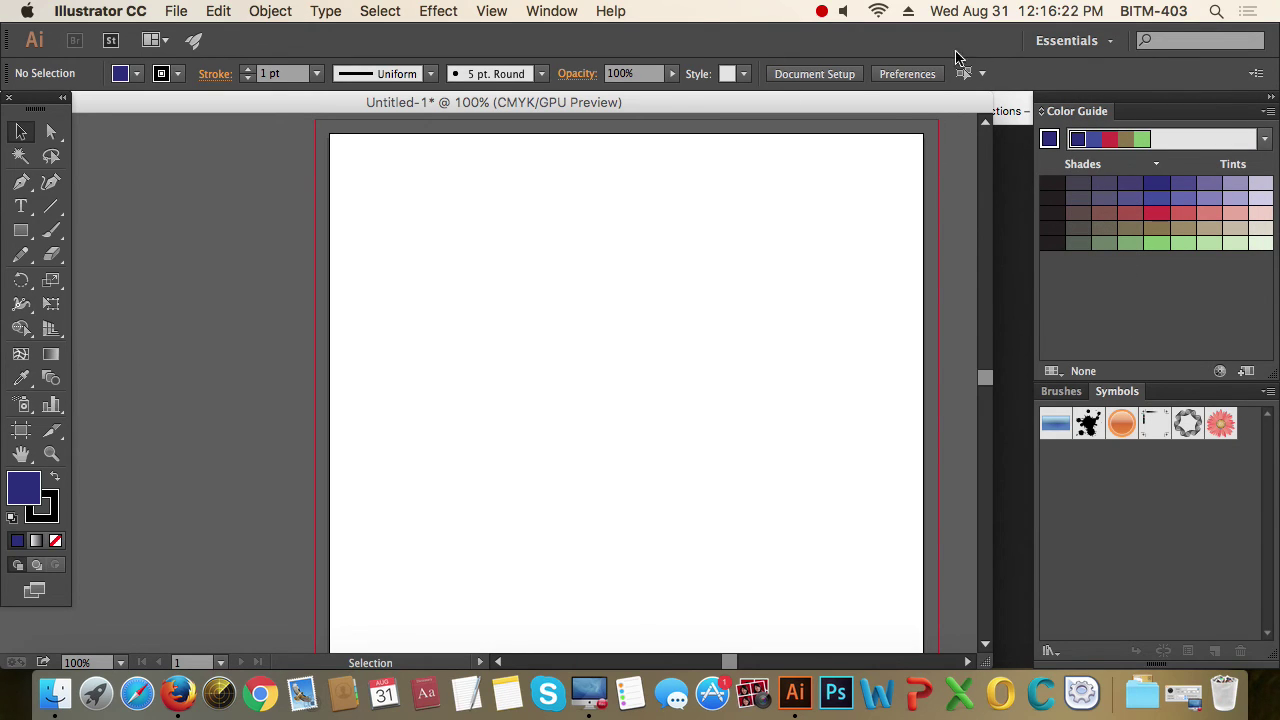
pyautogui.click(1062, 38)
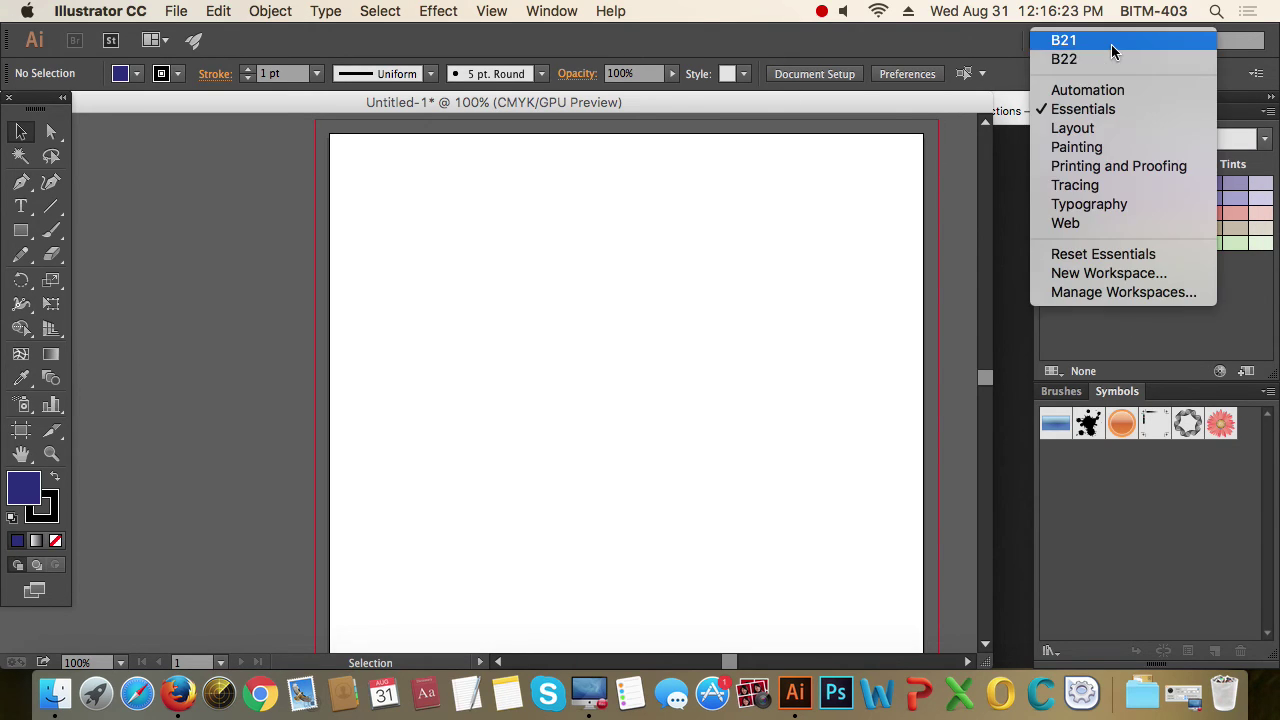
pyautogui.click(1155, 255)
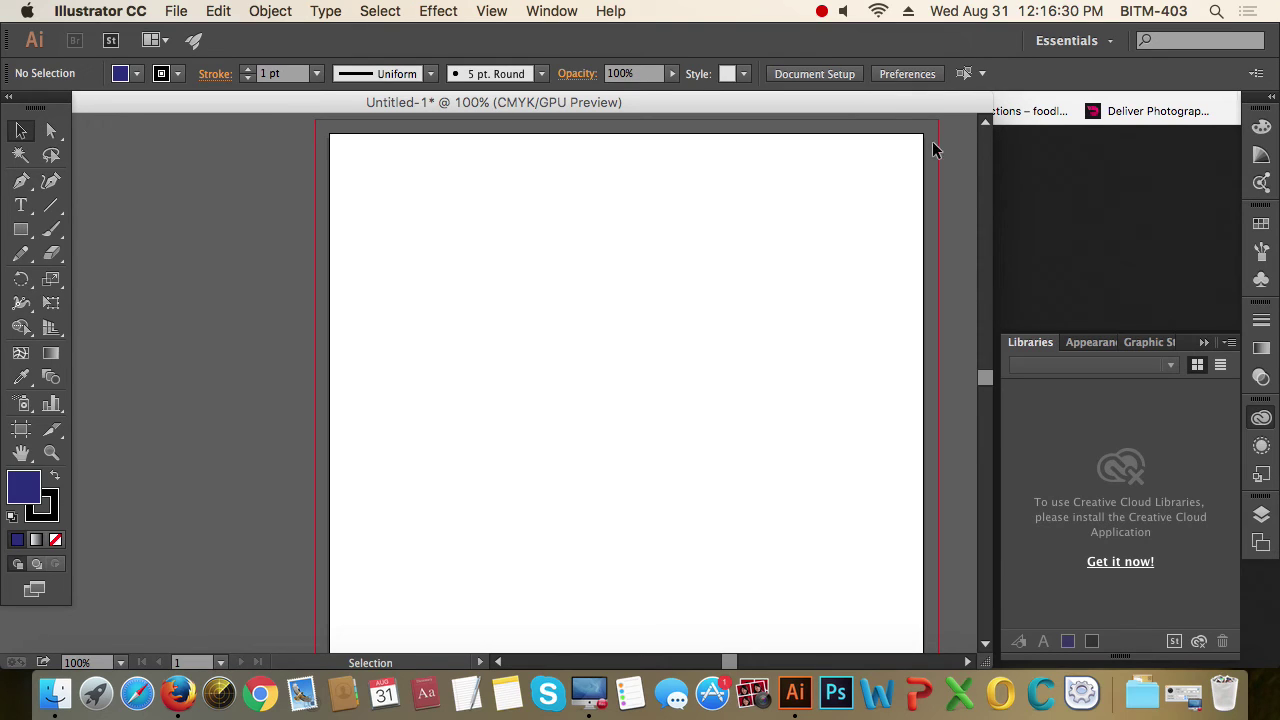
# Expand the dock, float the Color panel, and close the Color Themes and Color Guide panels.
pyautogui.click(1271, 96)
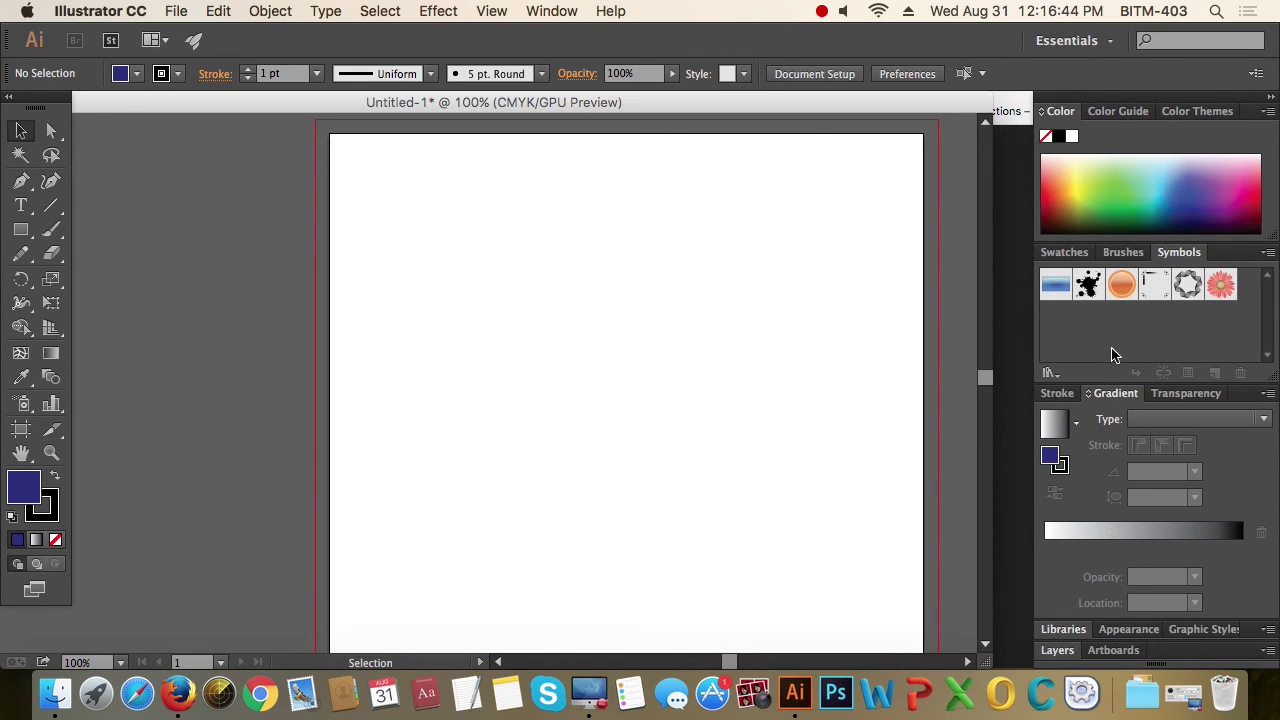
pyautogui.moveTo(1060, 111); pyautogui.dragTo(734, 120)
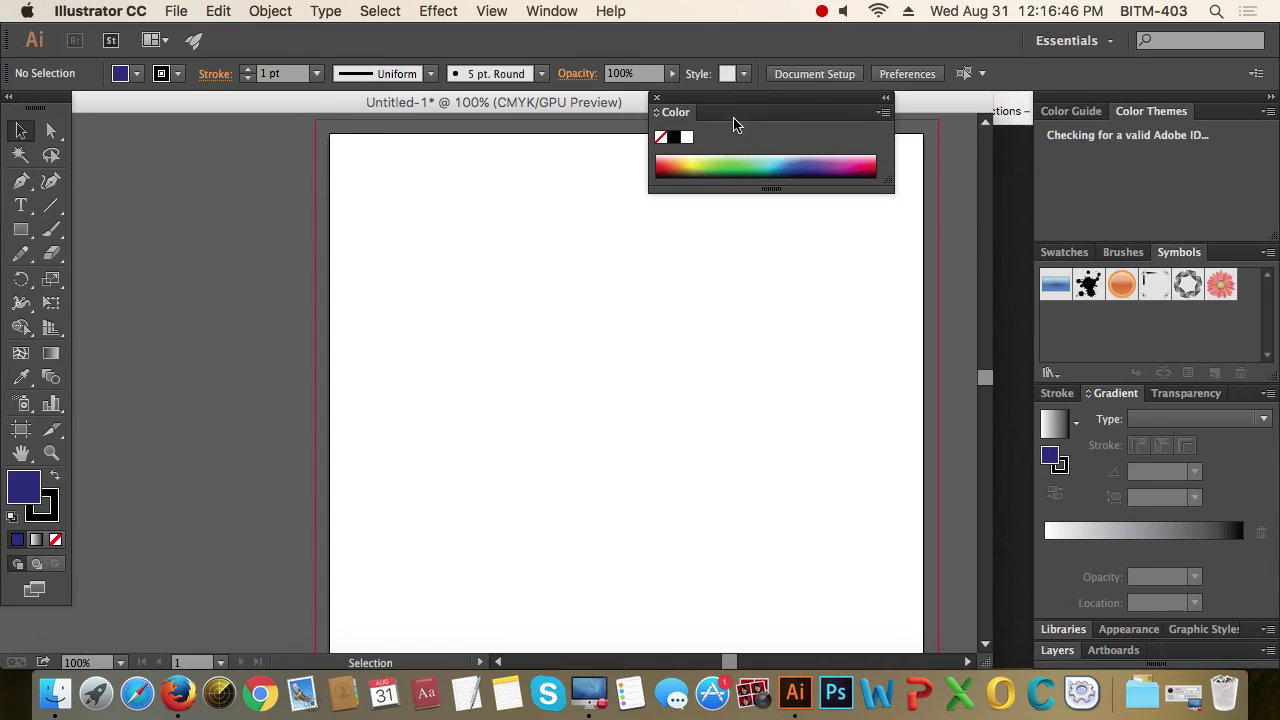
pyautogui.click(1150, 113)
pyautogui.moveTo(1150, 113); pyautogui.dragTo(650, 305)
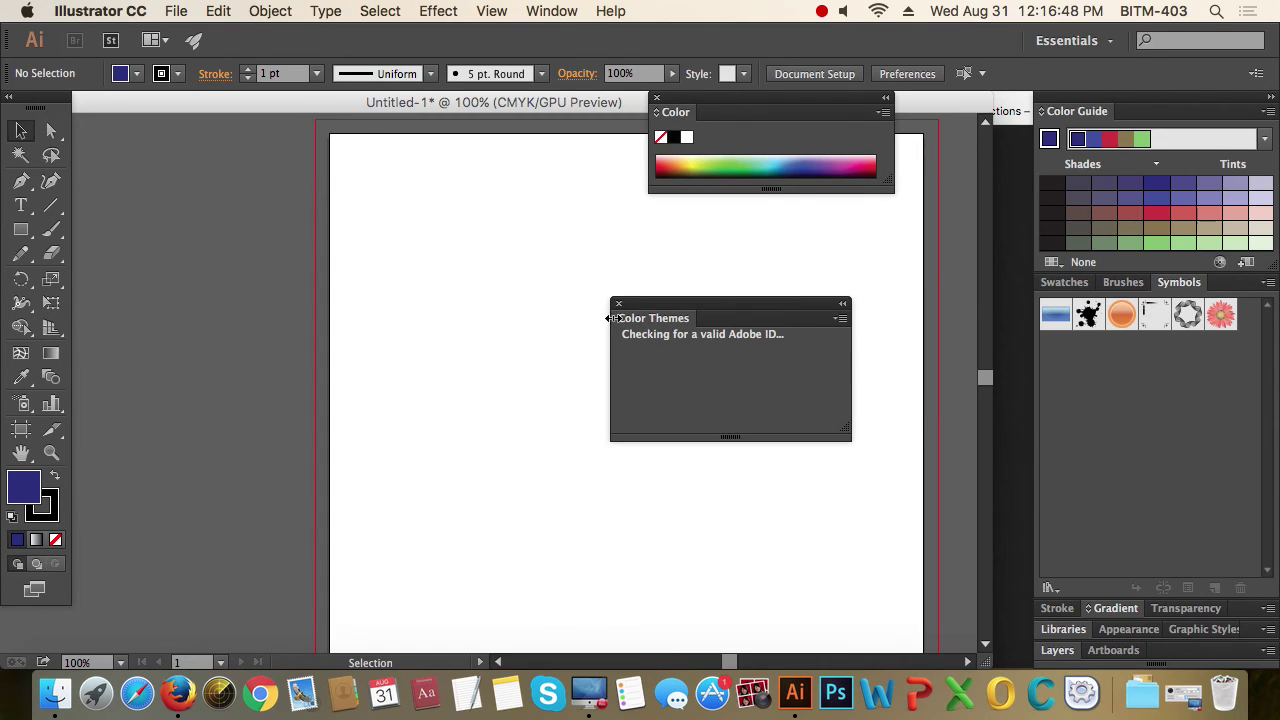
pyautogui.click(617, 300)
pyautogui.moveTo(1043, 113); pyautogui.dragTo(516, 317)
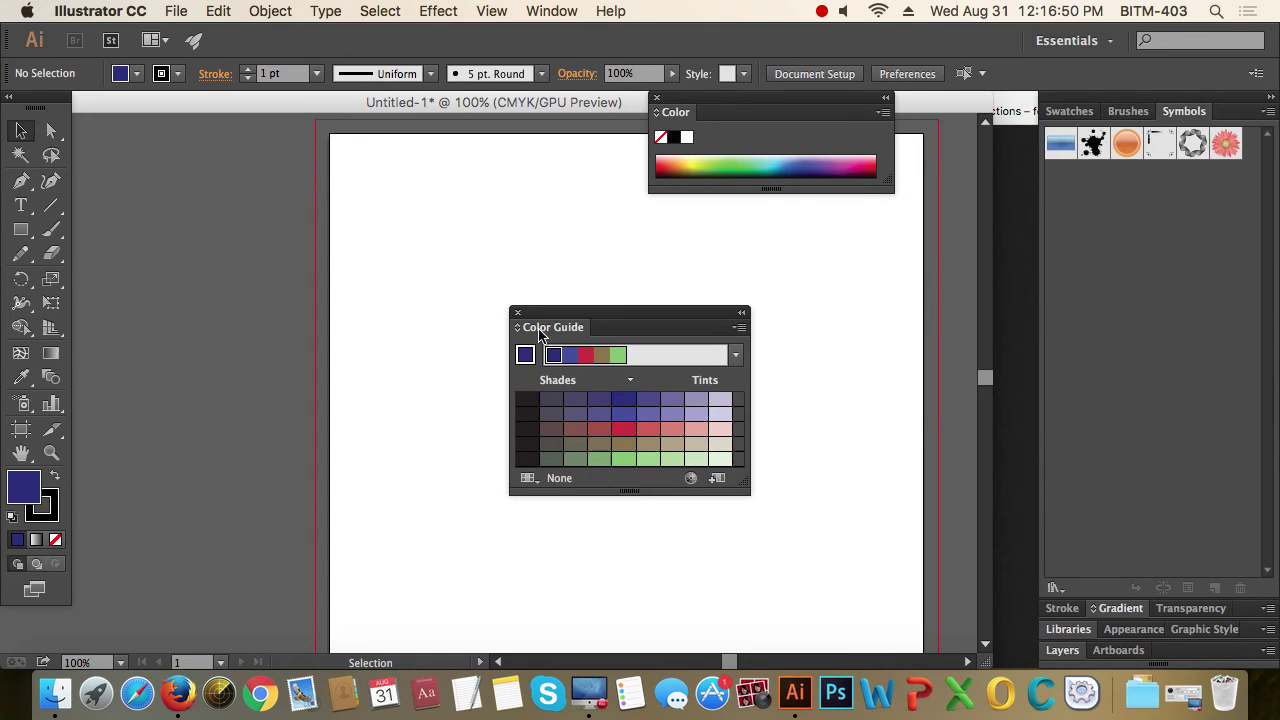
pyautogui.click(516, 314)
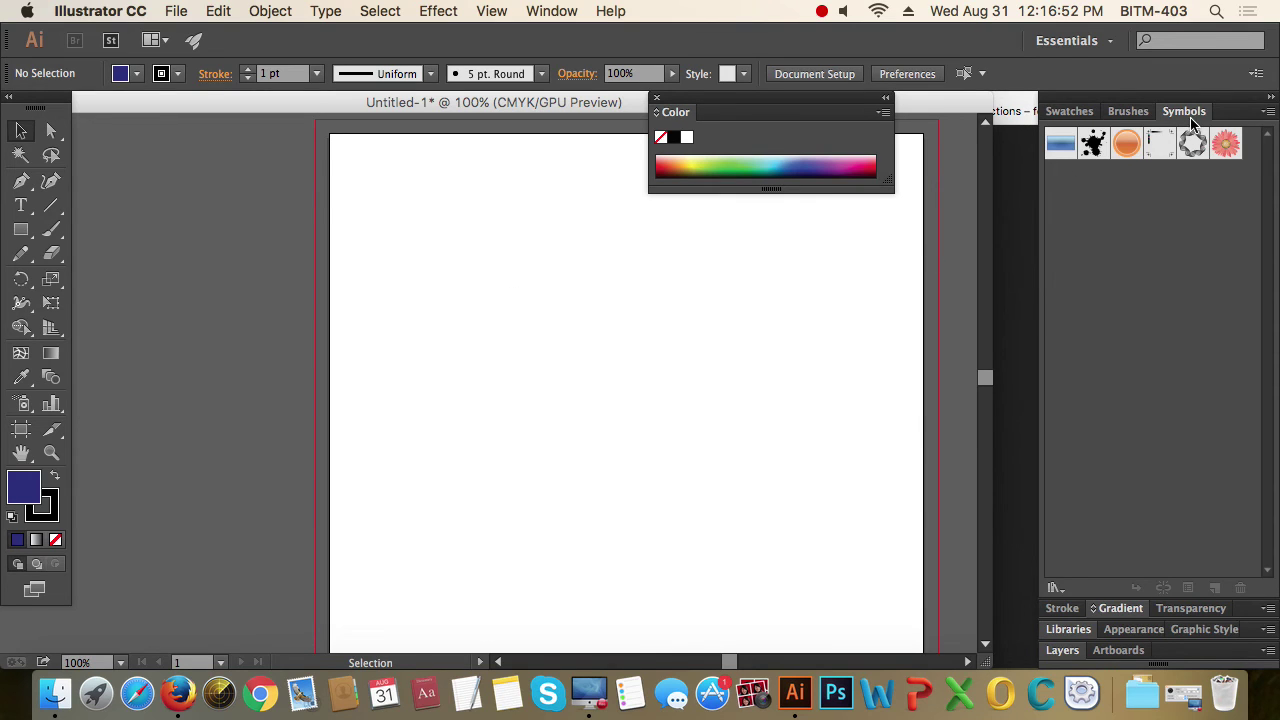
# Close the Symbols, Artboards, Layers and Libraries panels, then dock Color beside Brushes.
pyautogui.moveTo(1184, 111); pyautogui.dragTo(470, 343)
pyautogui.moveTo(1120, 650); pyautogui.dragTo(620, 420)
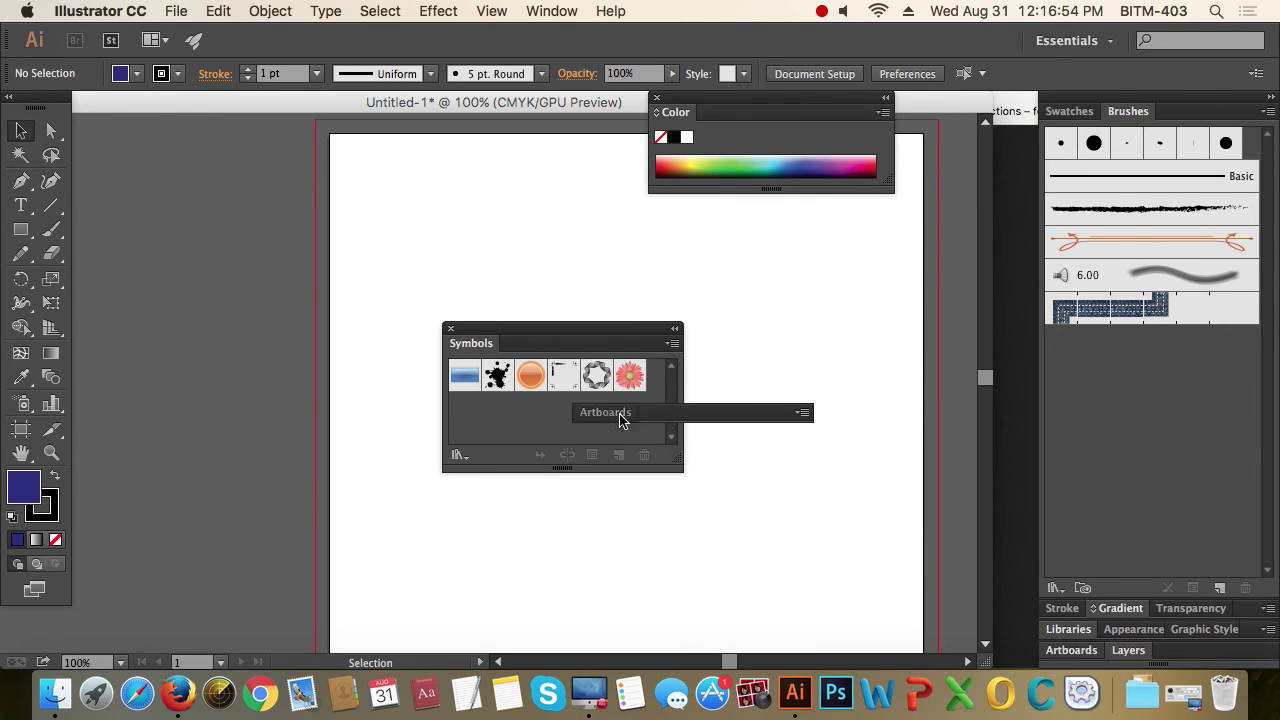
pyautogui.moveTo(1070, 650)
pyautogui.mouseDown()
pyautogui.moveTo(741, 432)
pyautogui.moveTo(741, 412)
pyautogui.mouseUp()
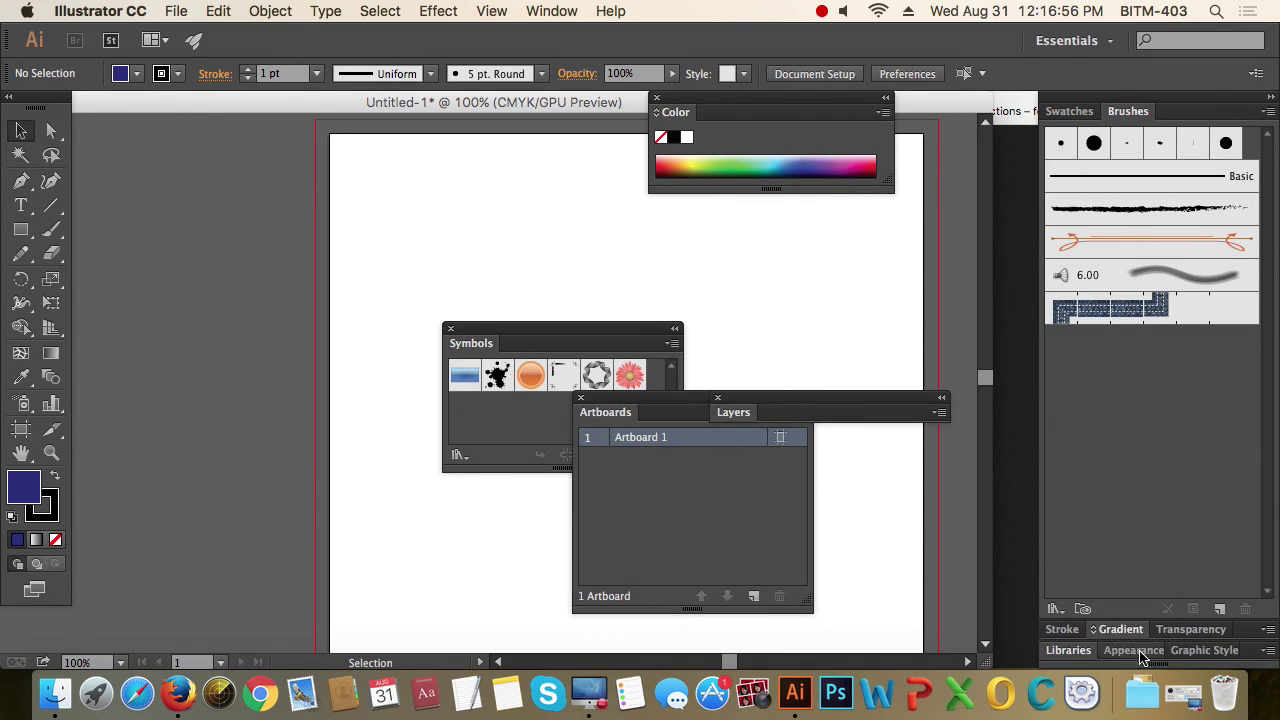
pyautogui.moveTo(1068, 645); pyautogui.dragTo(737, 325)
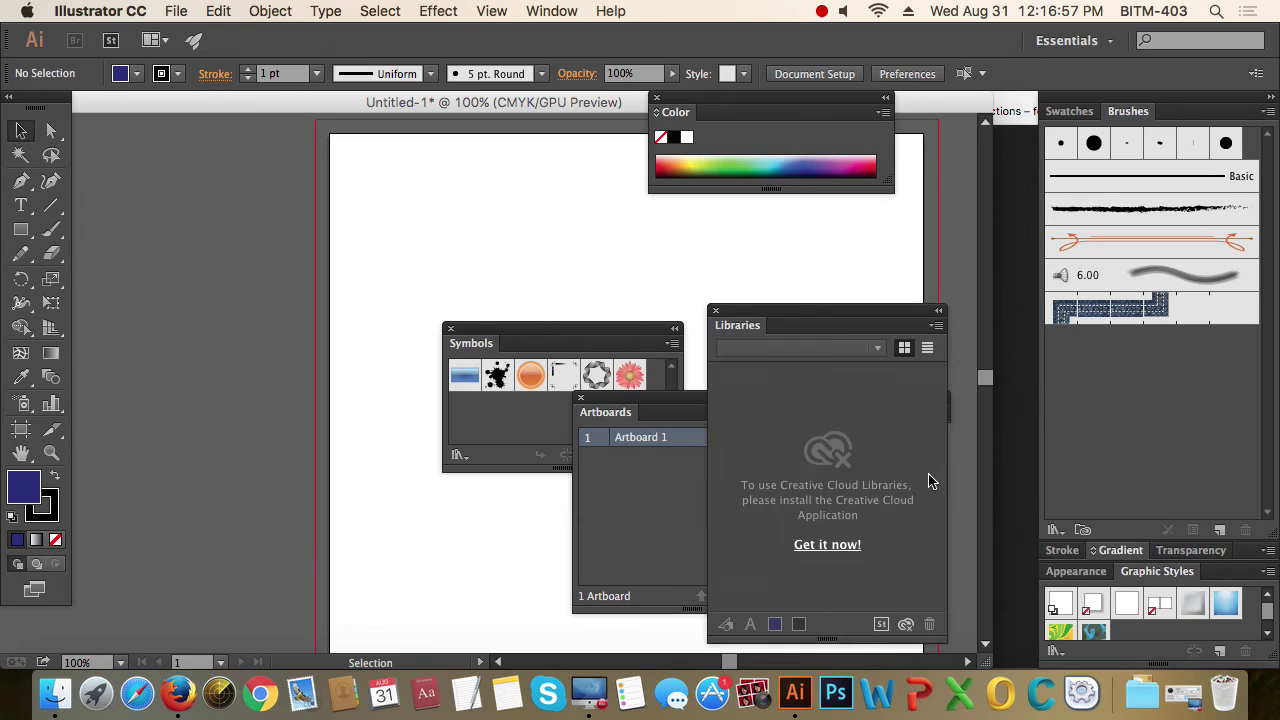
pyautogui.click(716, 310)
pyautogui.click(580, 398)
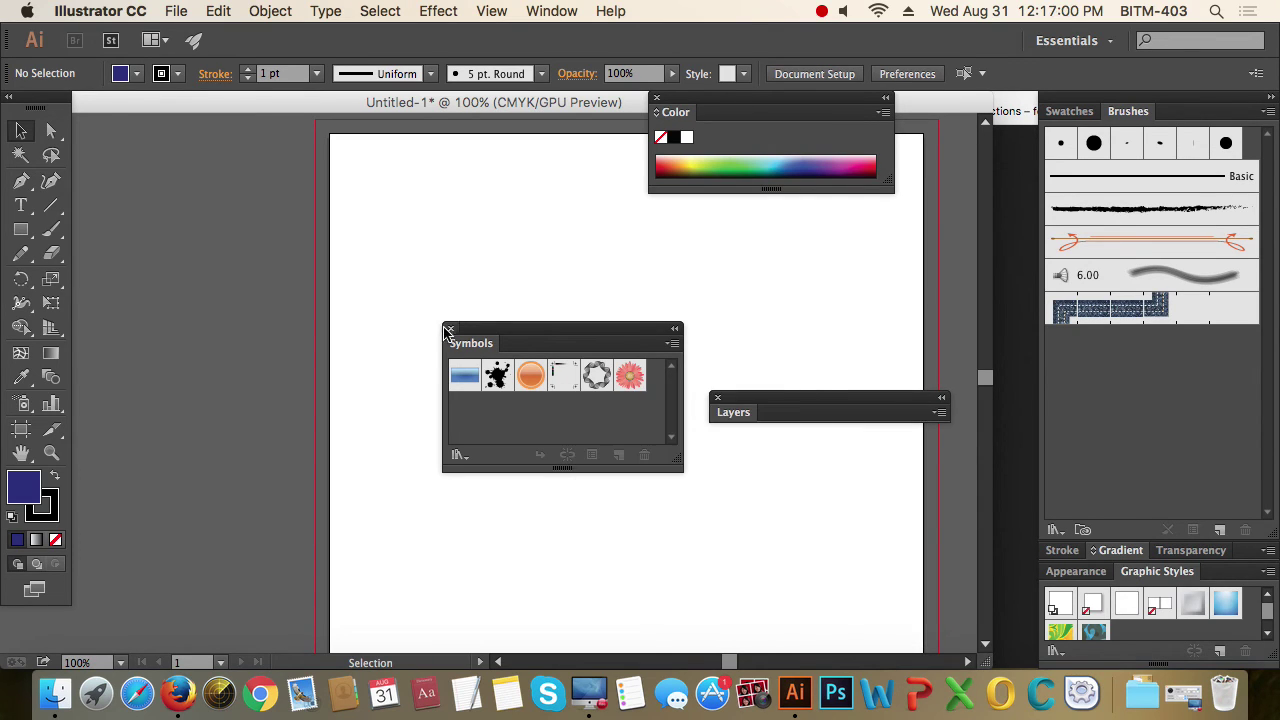
pyautogui.click(450, 328)
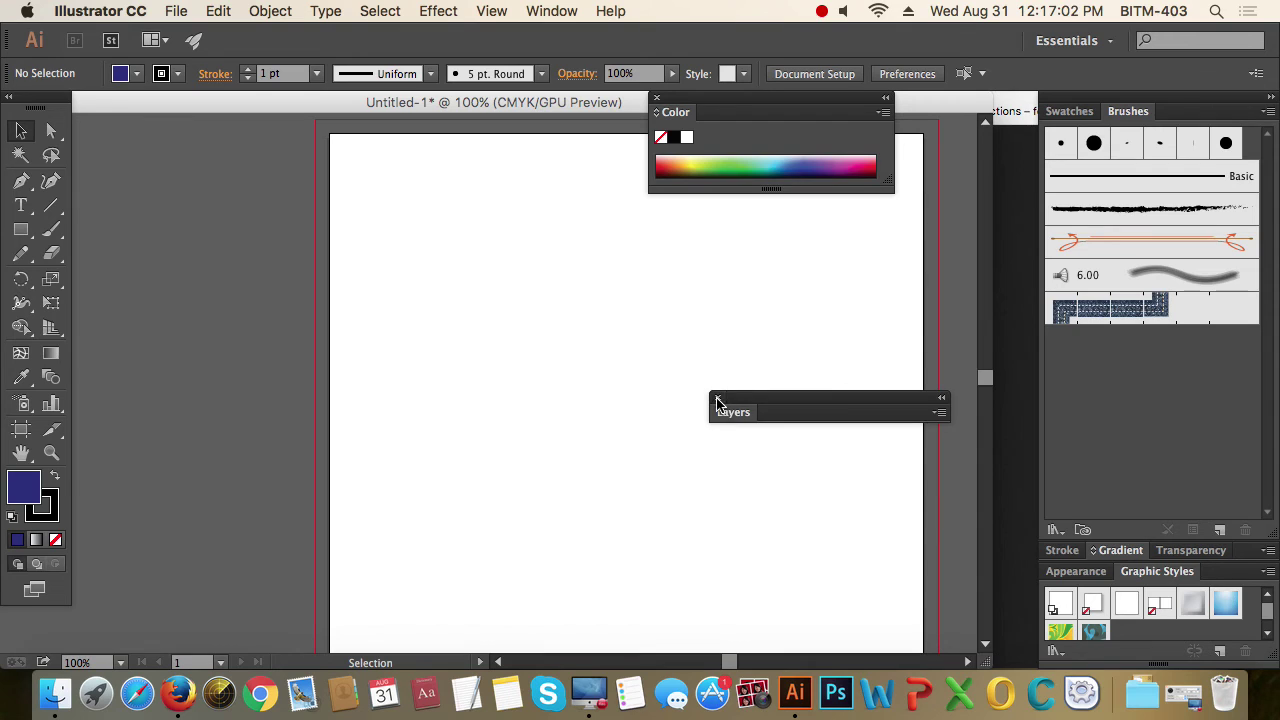
pyautogui.click(717, 397)
pyautogui.moveTo(716, 103)
pyautogui.mouseDown()
pyautogui.moveTo(749, 223)
pyautogui.moveTo(1033, 167)
pyautogui.moveTo(908, 188)
pyautogui.mouseUp()
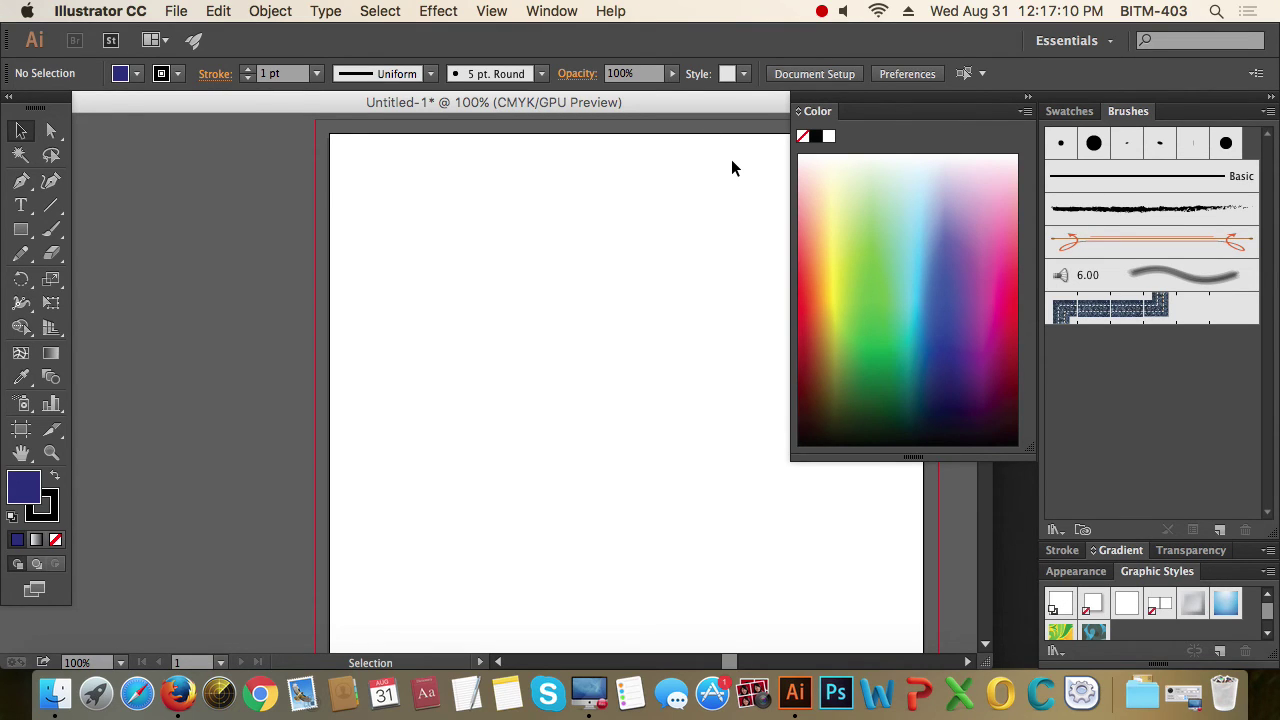
# Save the current panel arrangement as a new workspace named B19.
pyautogui.click(552, 11)
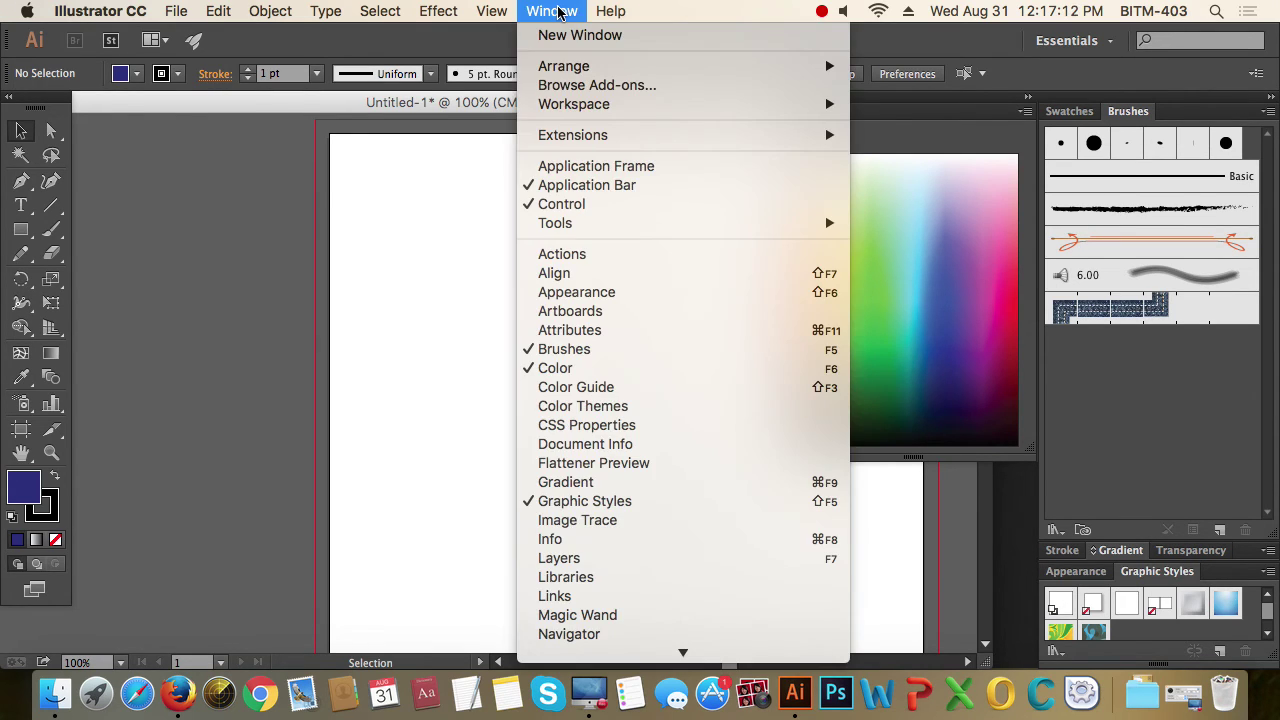
pyautogui.moveTo(574, 104)
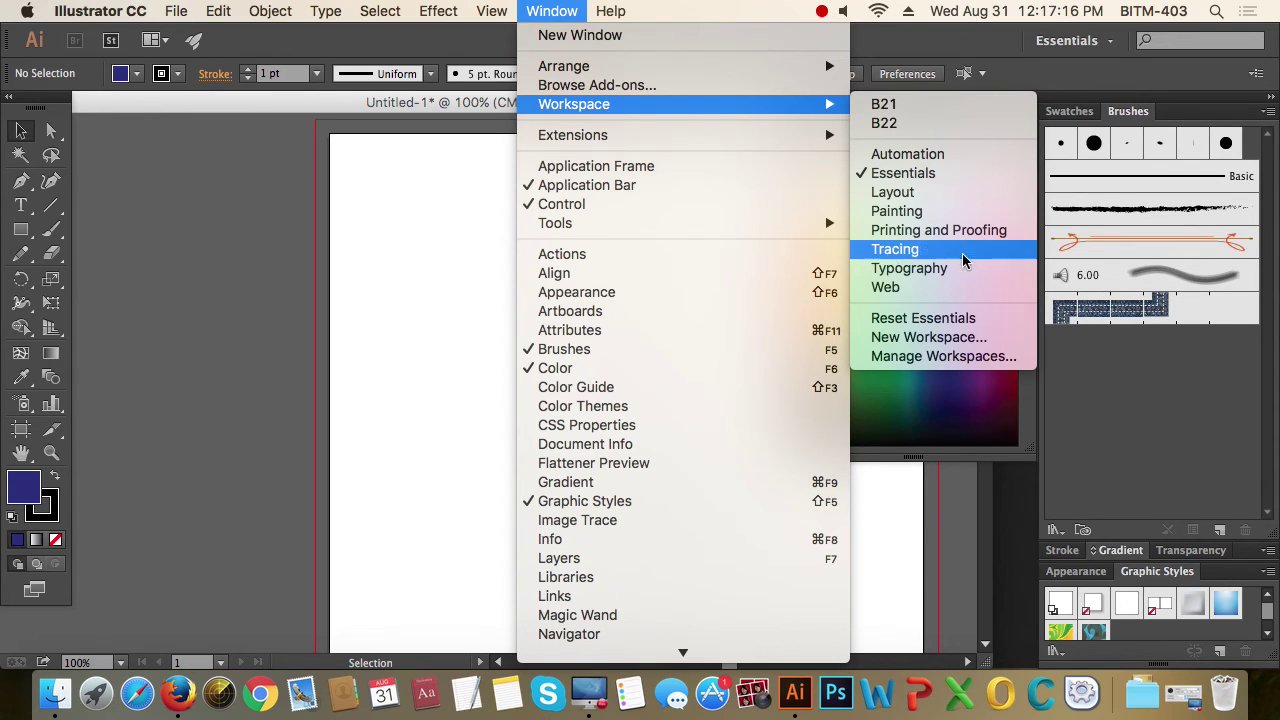
pyautogui.click(940, 345)
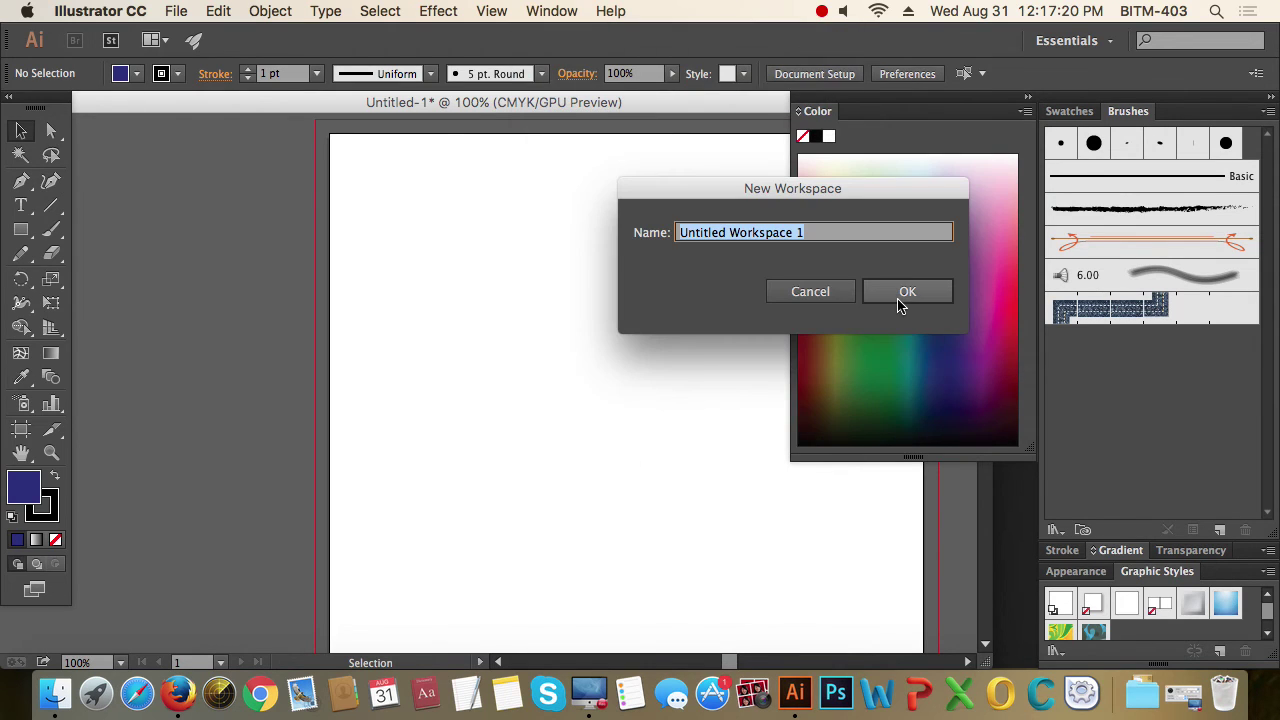
pyautogui.write('B19')
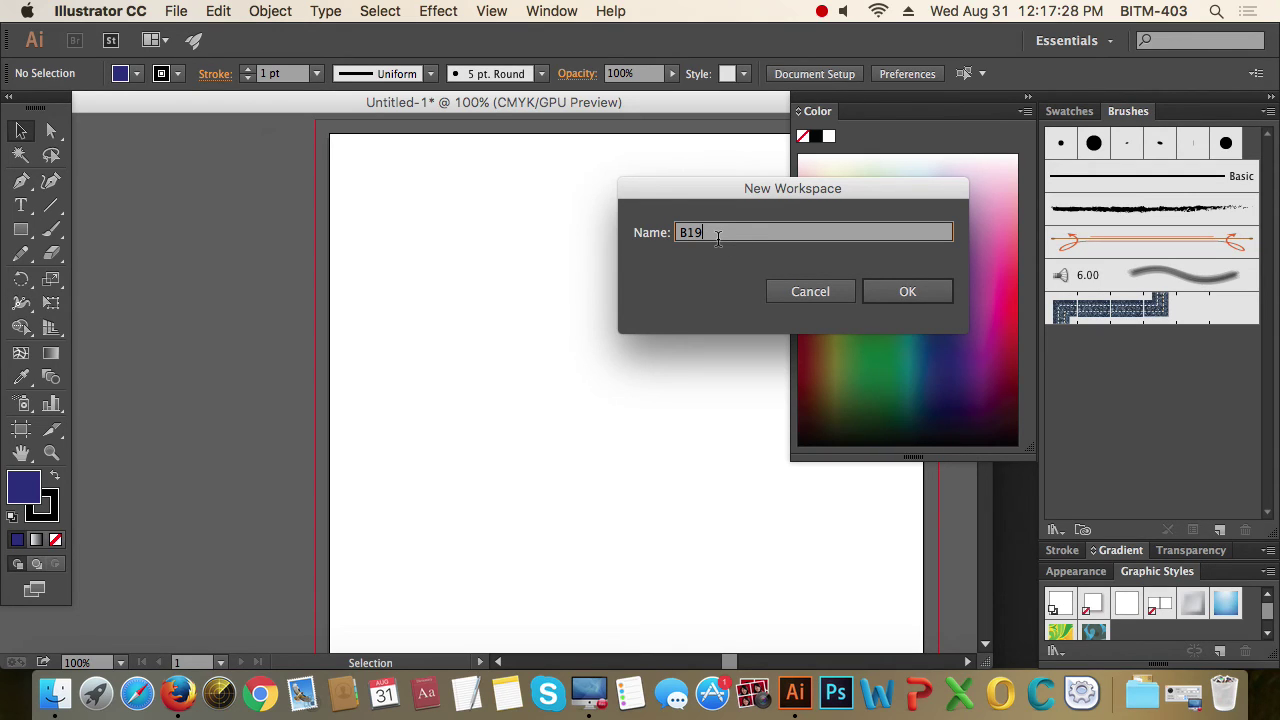
pyautogui.click(909, 291)
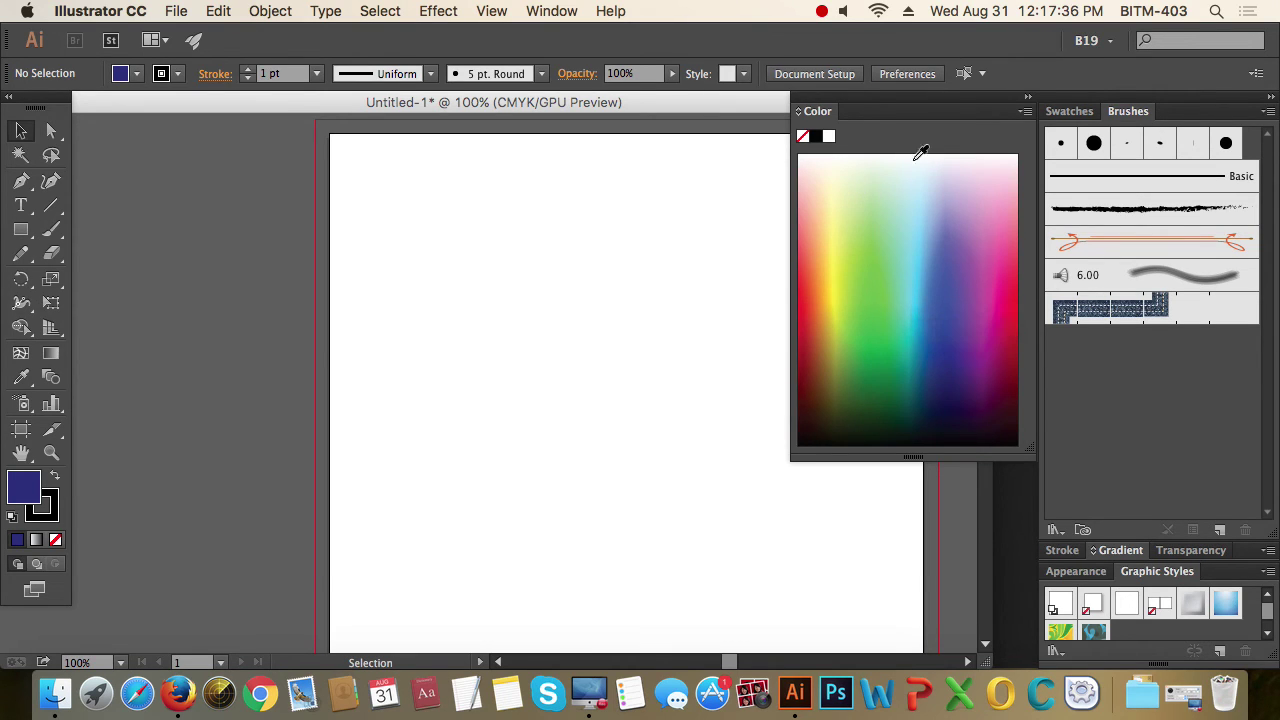
# Close the Color panel, keeping B19 as the active workspace.
pyautogui.click(1095, 40)
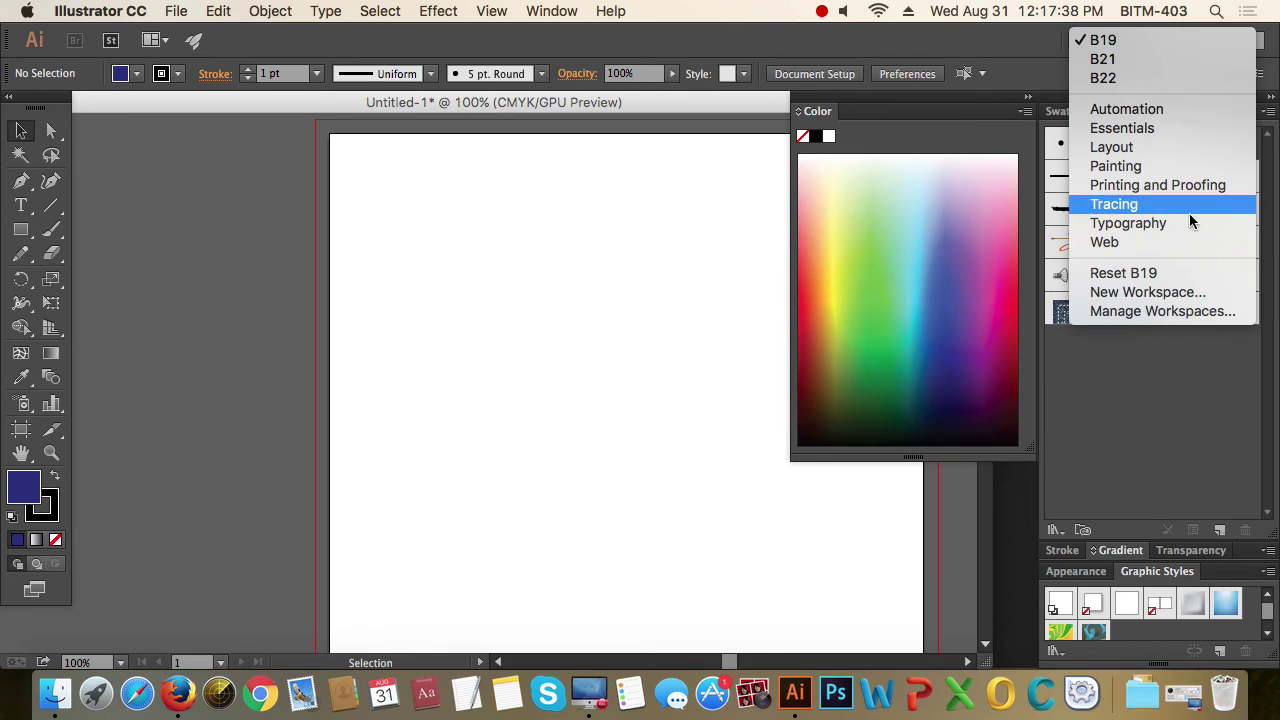
pyautogui.click(1030, 42)
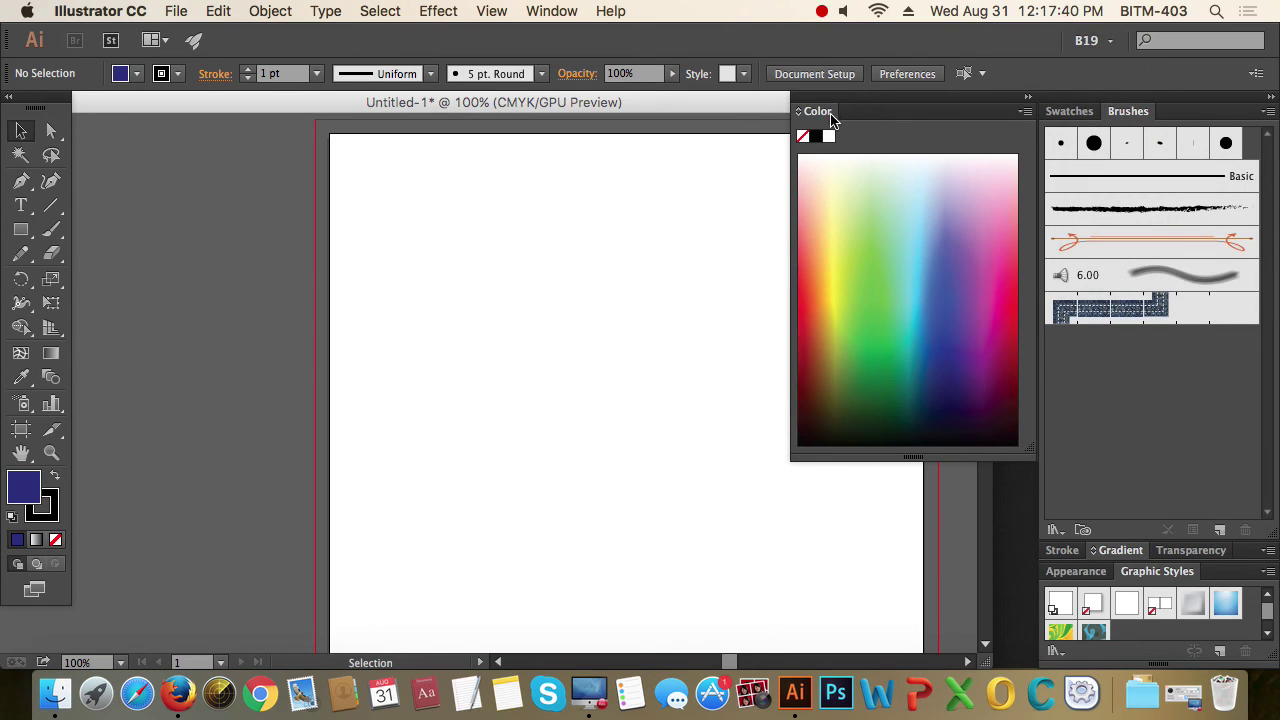
pyautogui.moveTo(830, 113); pyautogui.dragTo(466, 226)
pyautogui.doubleClick(466, 224)
pyautogui.click(434, 214)
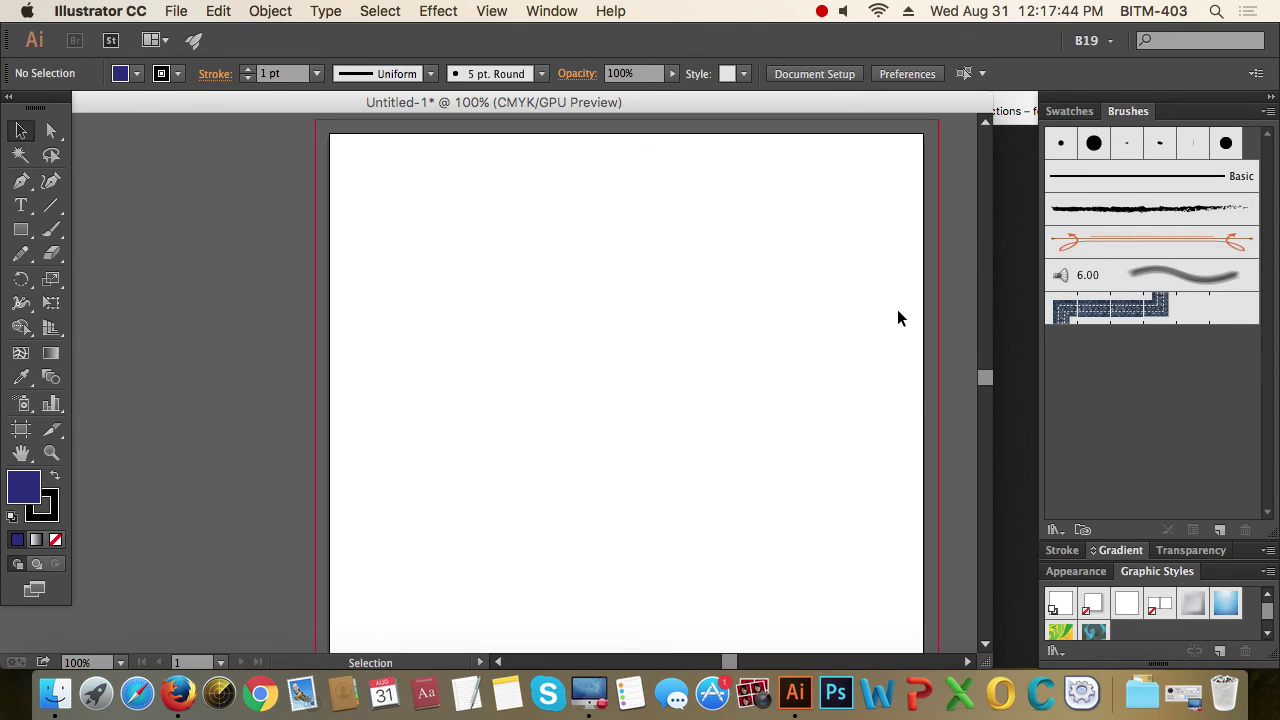
# Reset B19 to its saved layout and delete the blue and yellow rectangles.
pyautogui.click(1100, 40)
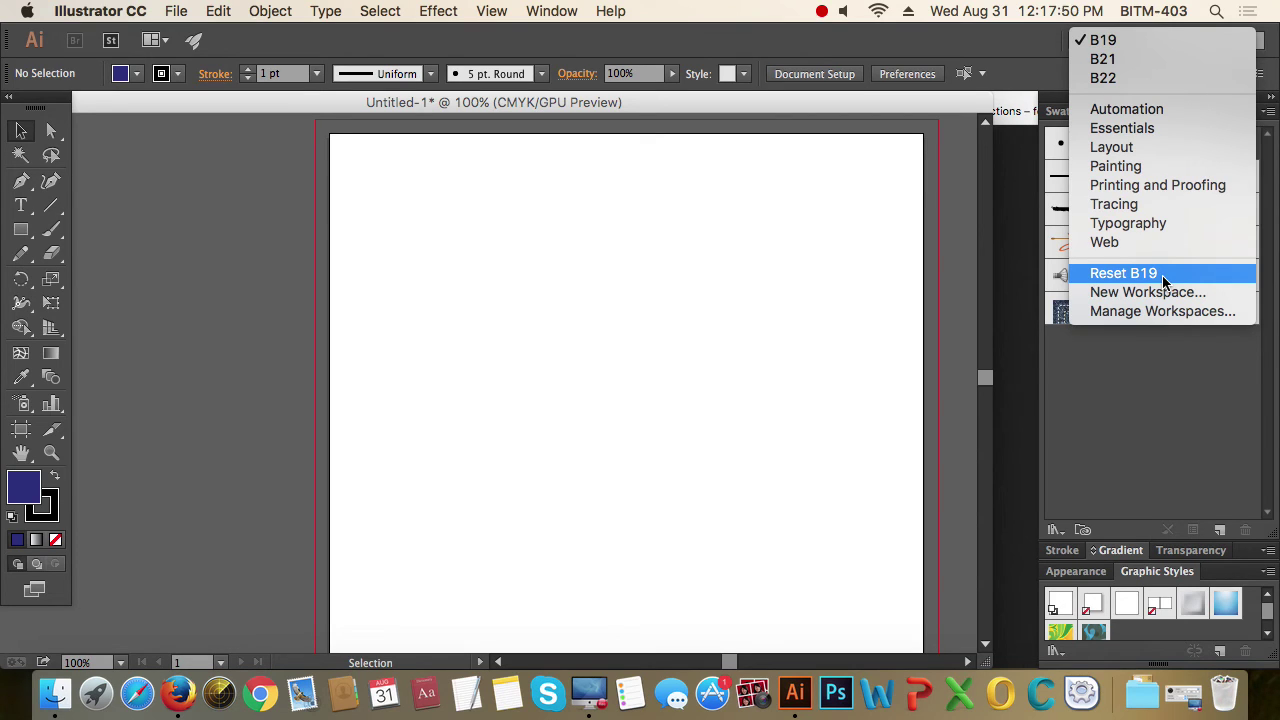
pyautogui.click(1150, 280)
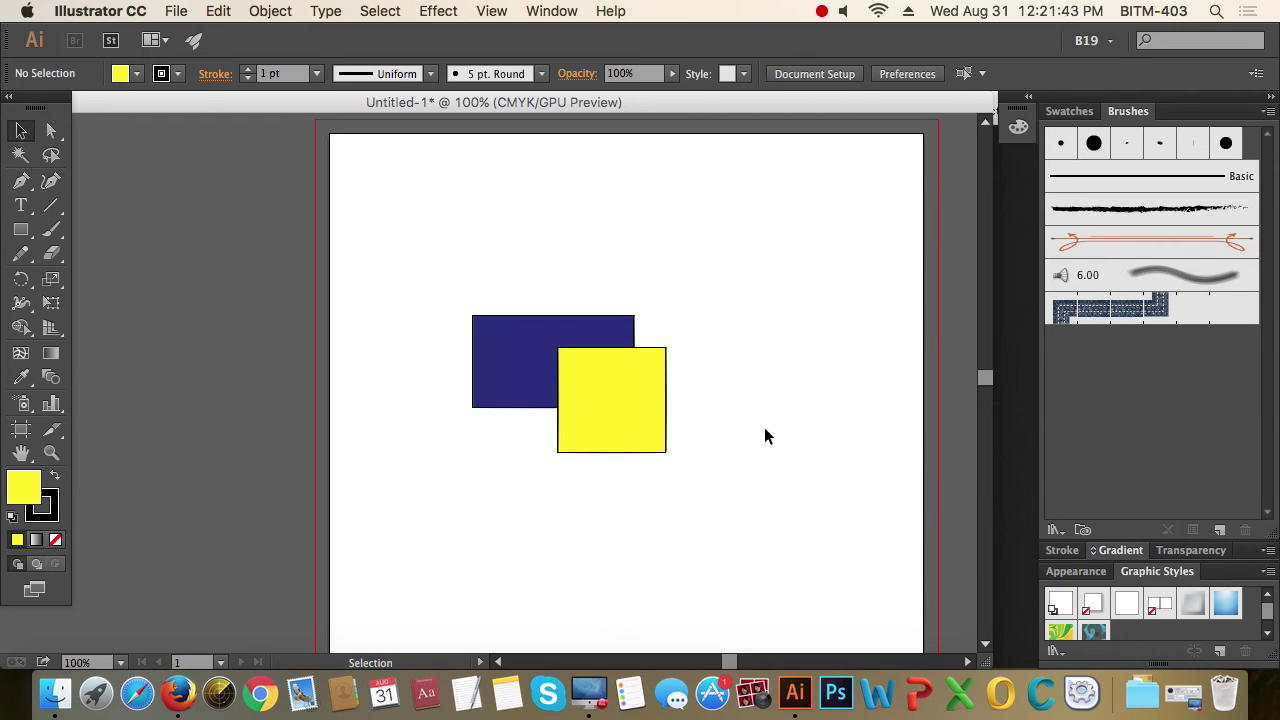
pyautogui.moveTo(818, 488); pyautogui.dragTo(467, 264)
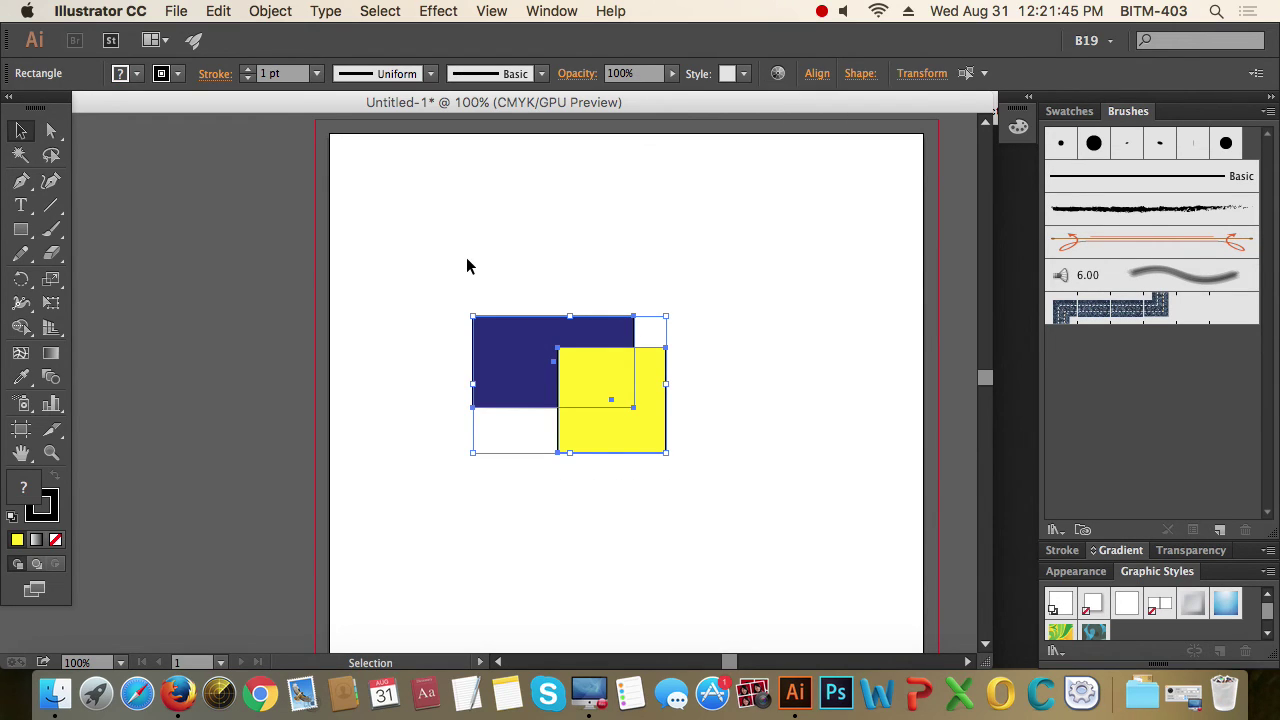
pyautogui.press('Delete')
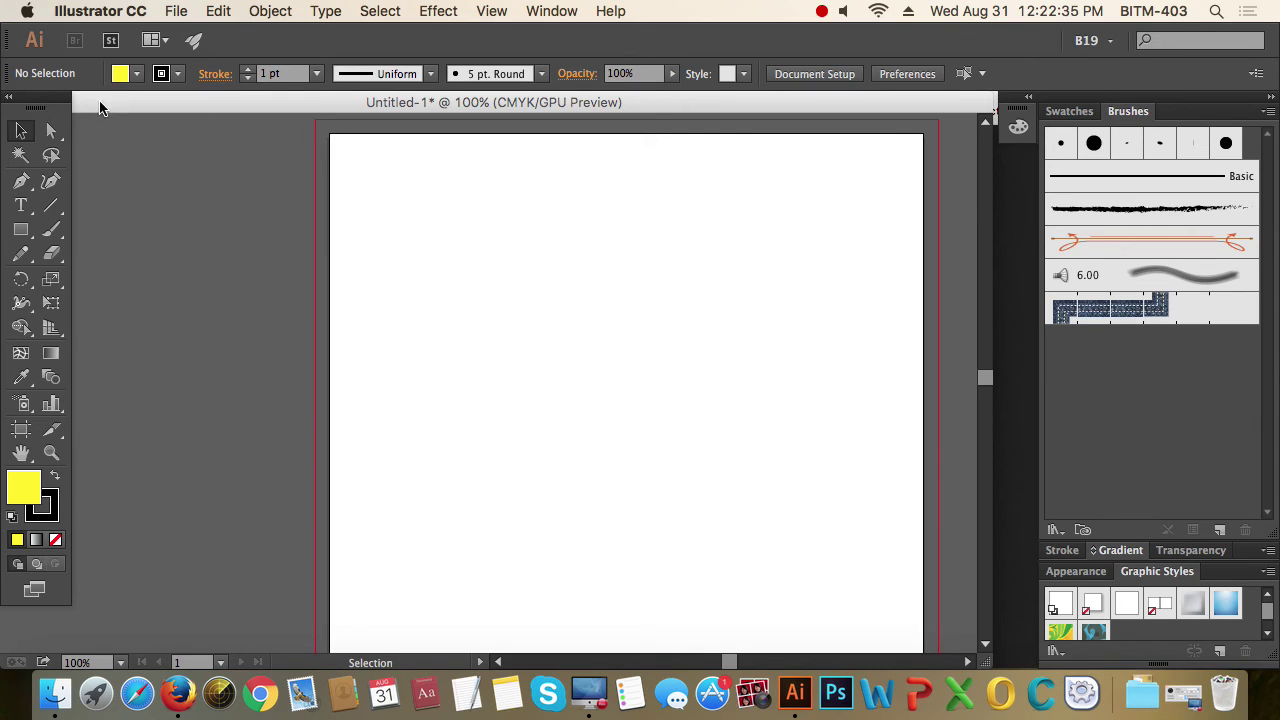
# Hide the default Tools panel from the Window menu, then restore it.
pyautogui.click(546, 10)
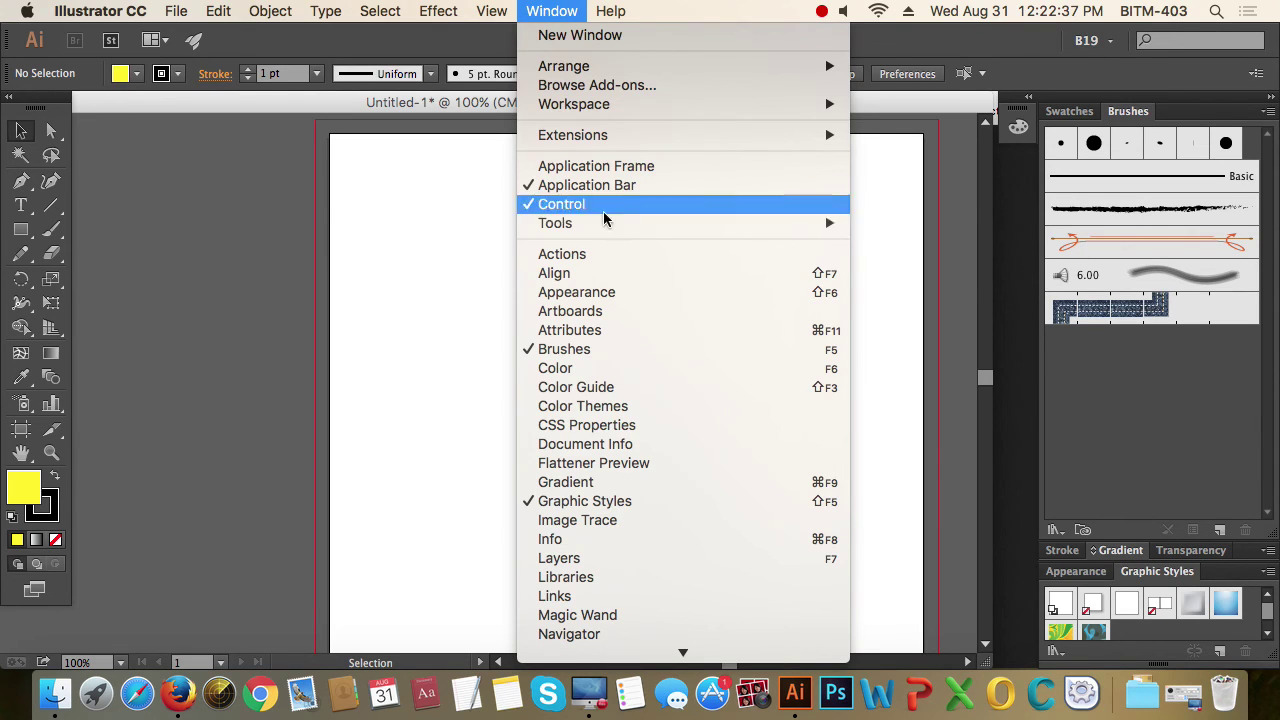
pyautogui.click(929, 235)
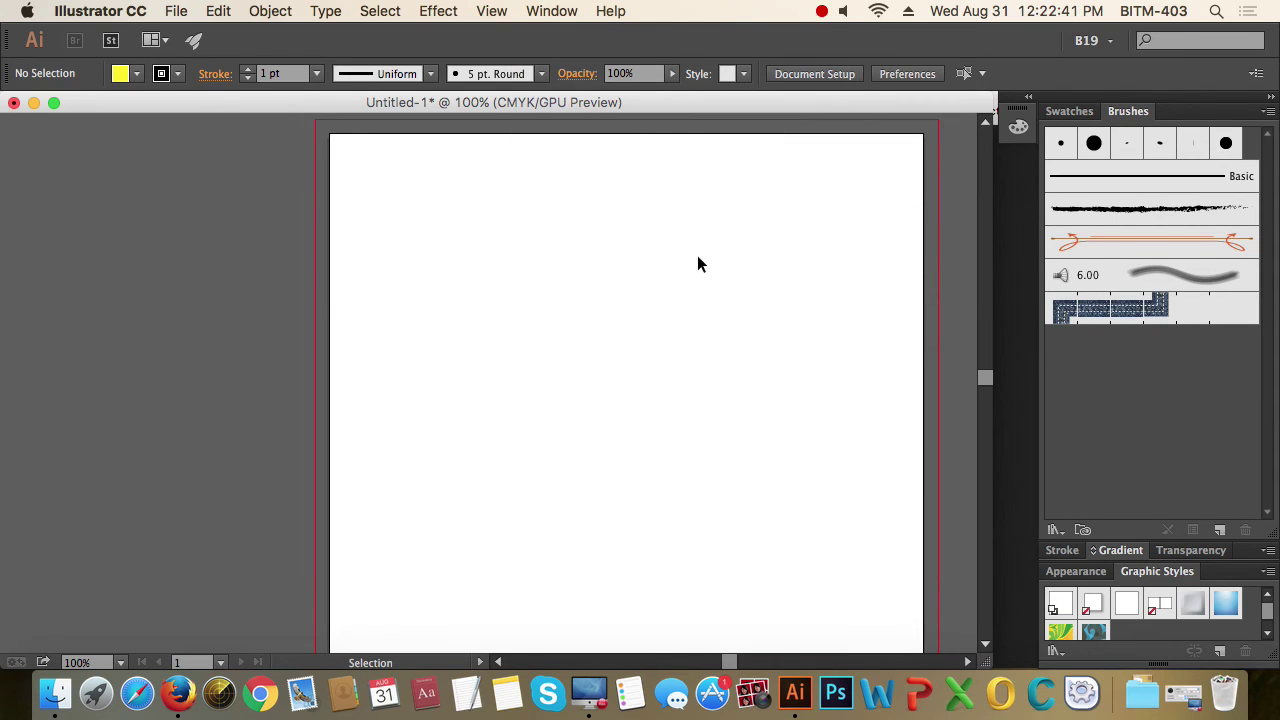
pyautogui.click(551, 11)
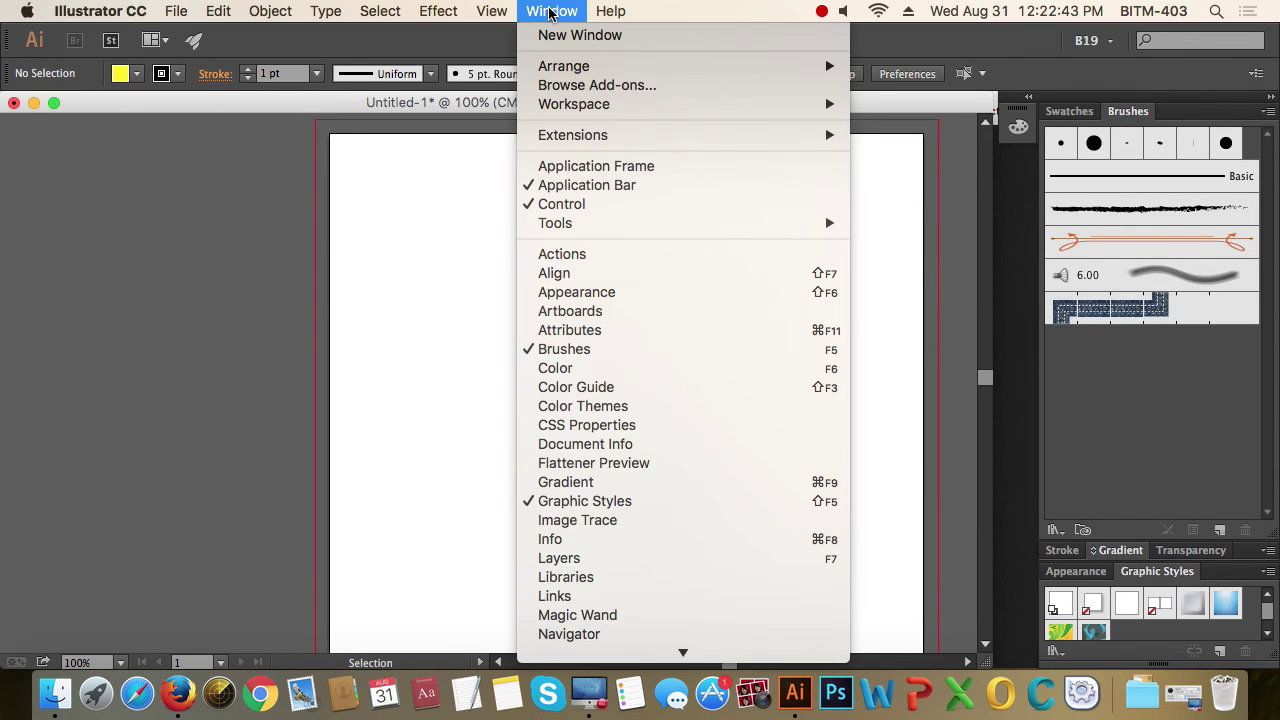
pyautogui.moveTo(555, 223)
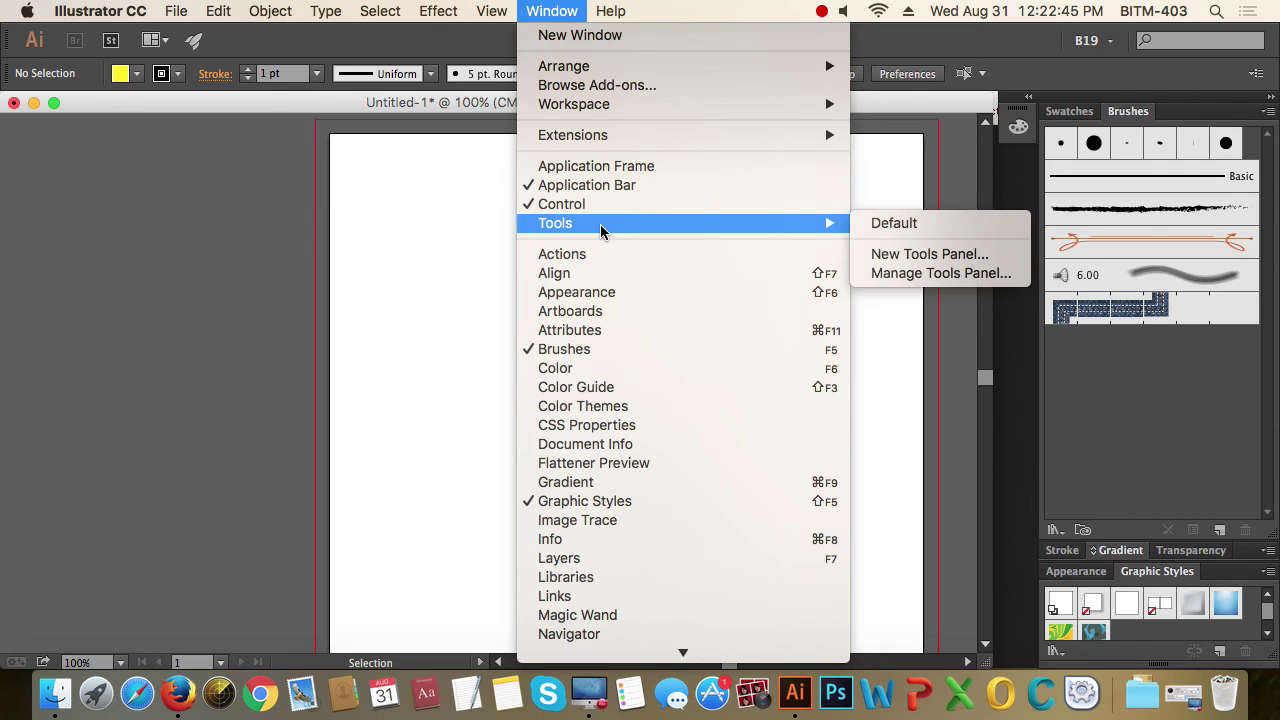
pyautogui.click(912, 224)
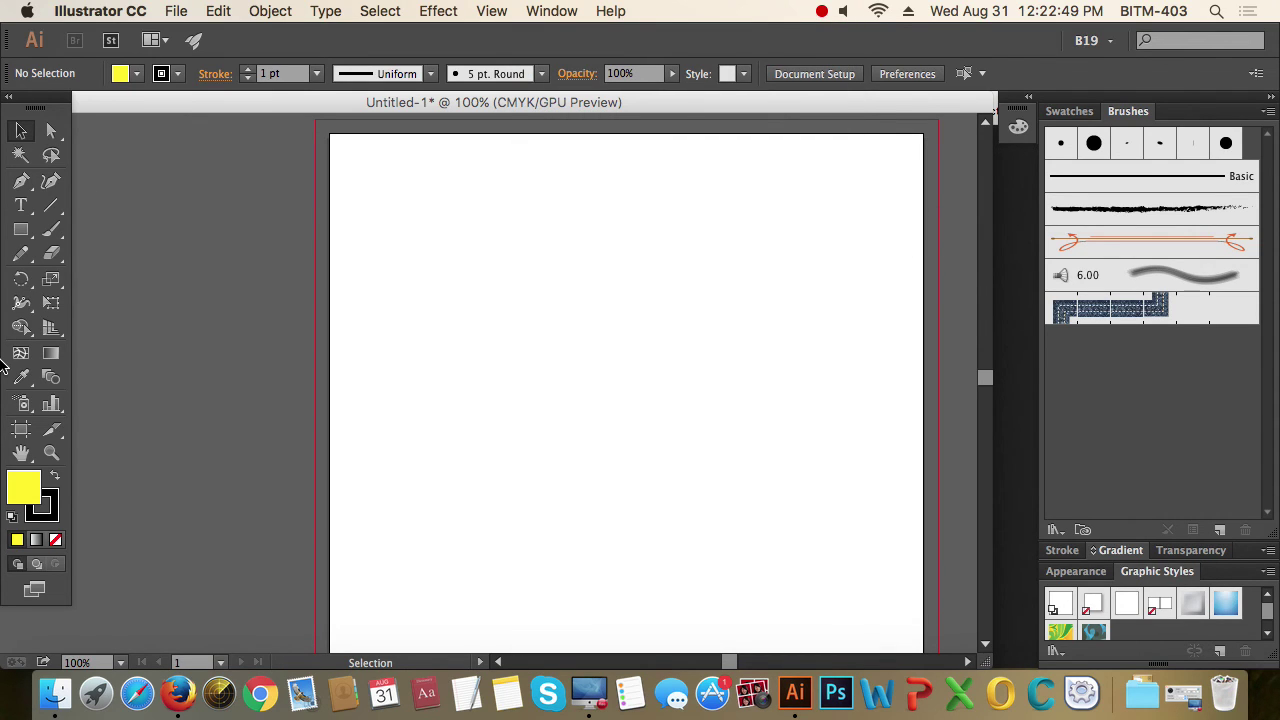
pyautogui.click(545, 11)
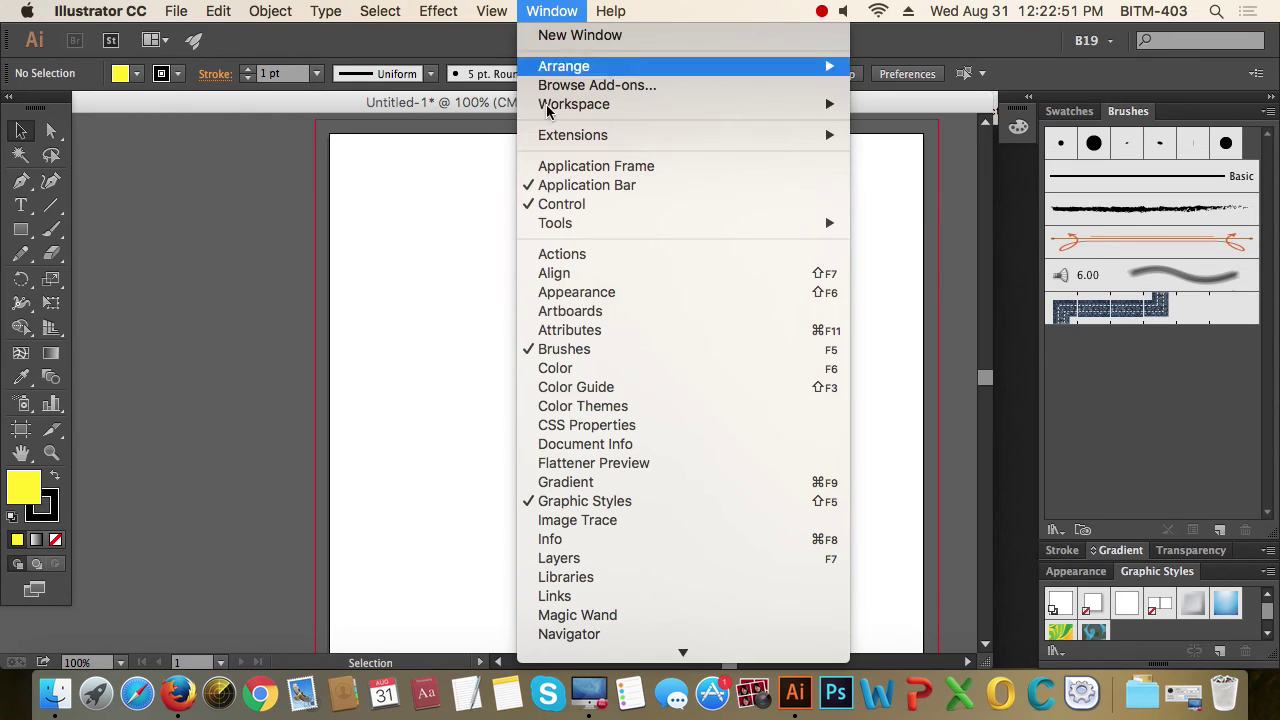
pyautogui.click(670, 8)
pyautogui.click(556, 18)
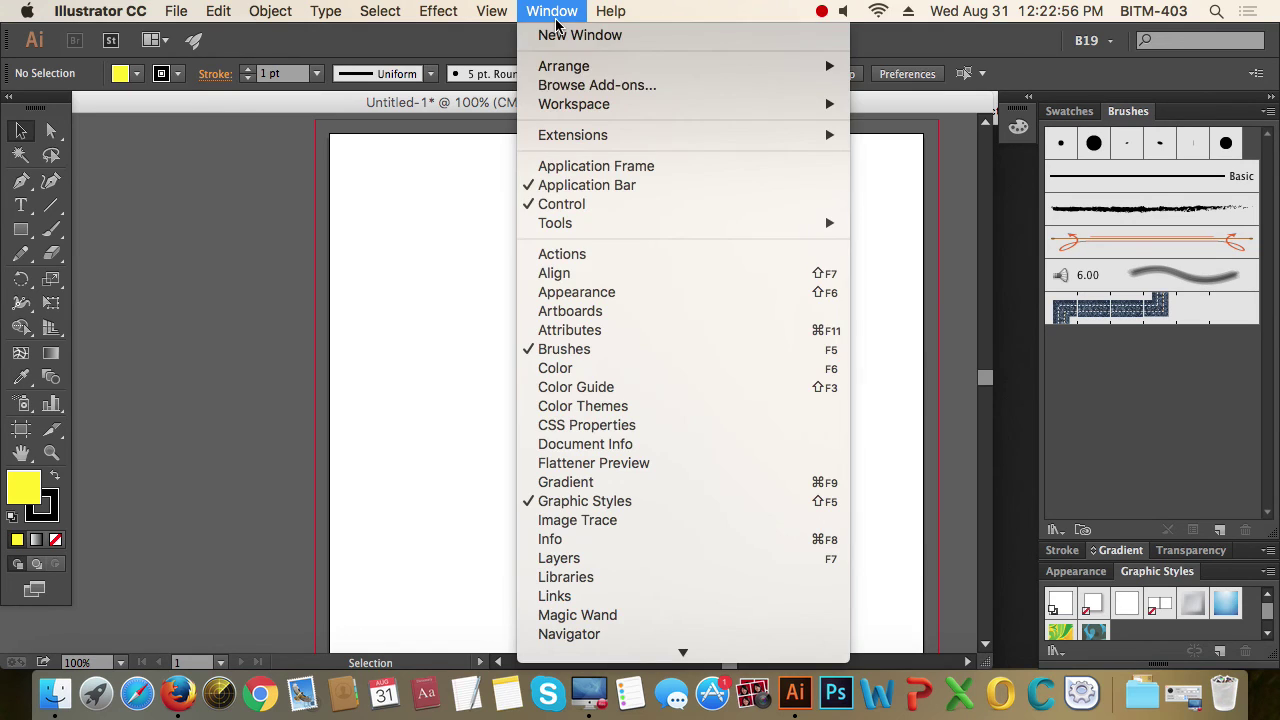
# Open the Actions panel, move it up and enlarge it, then close it.
pyautogui.click(636, 254)
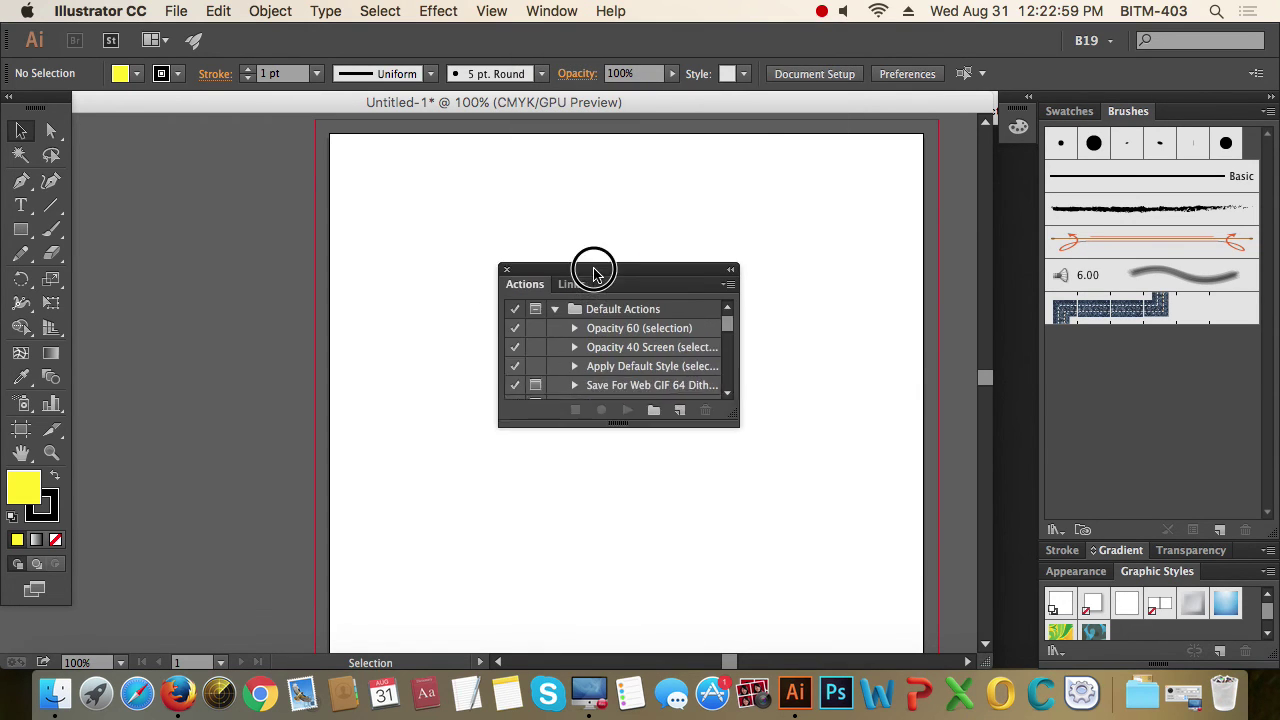
pyautogui.moveTo(539, 380); pyautogui.dragTo(631, 186)
pyautogui.moveTo(758, 343); pyautogui.dragTo(766, 411)
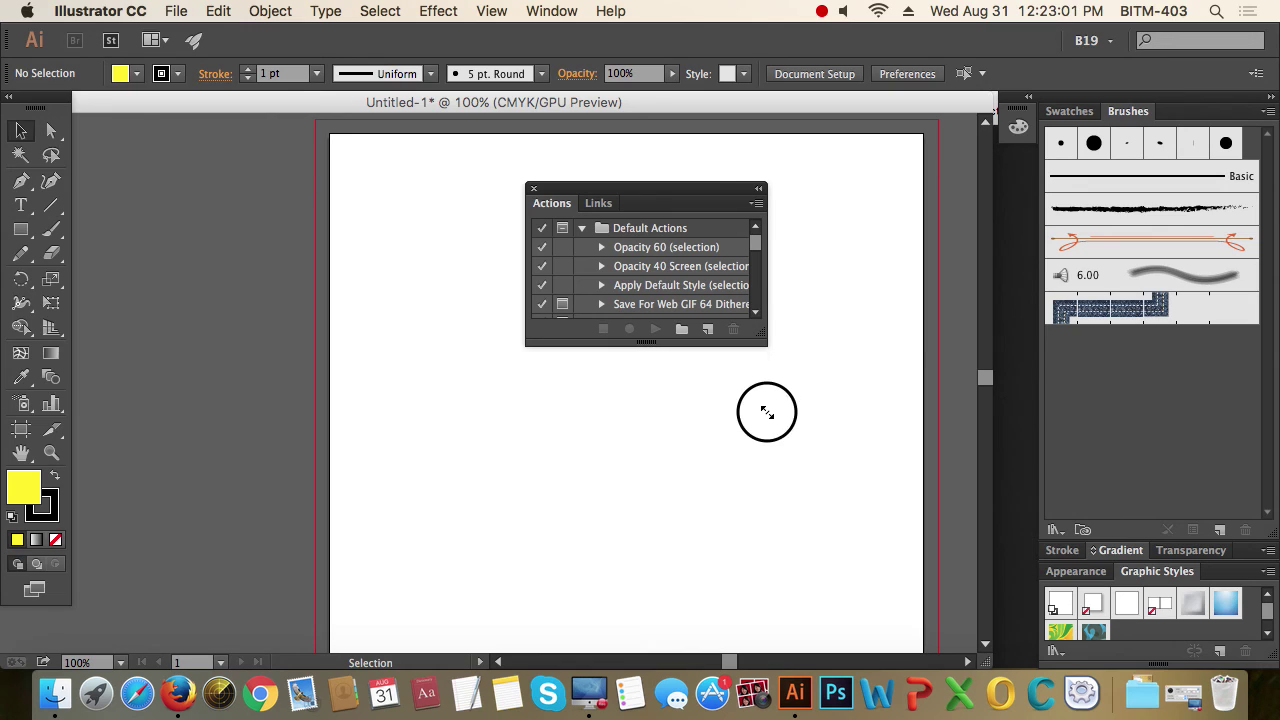
pyautogui.moveTo(760, 342); pyautogui.dragTo(790, 525)
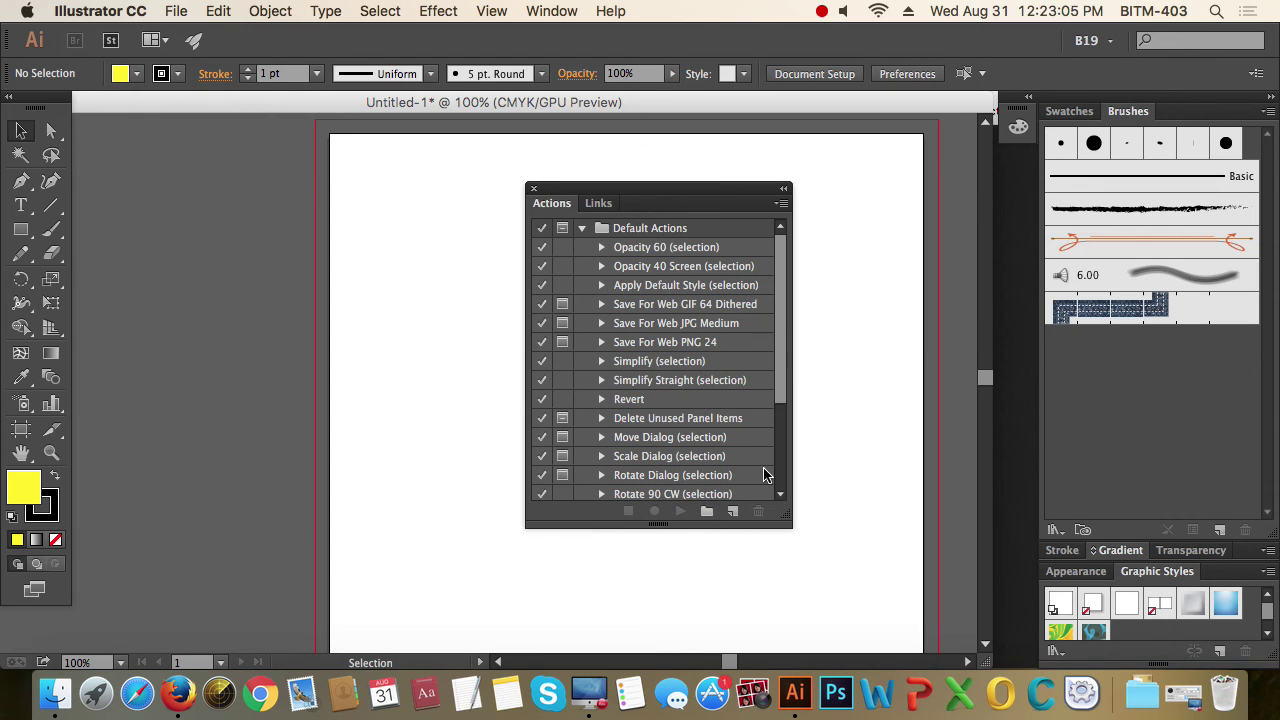
pyautogui.click(533, 188)
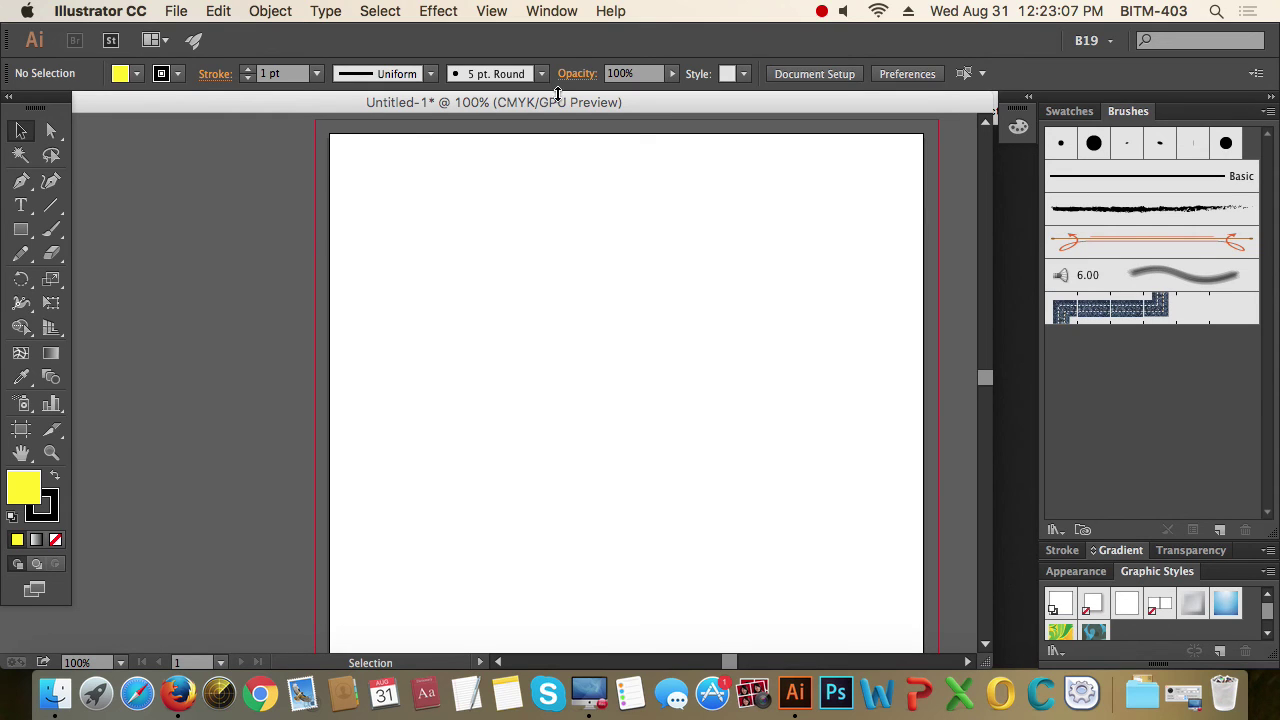
# Open the Align panel, move it lower on the page, then close it.
pyautogui.click(552, 11)
pyautogui.click(608, 273)
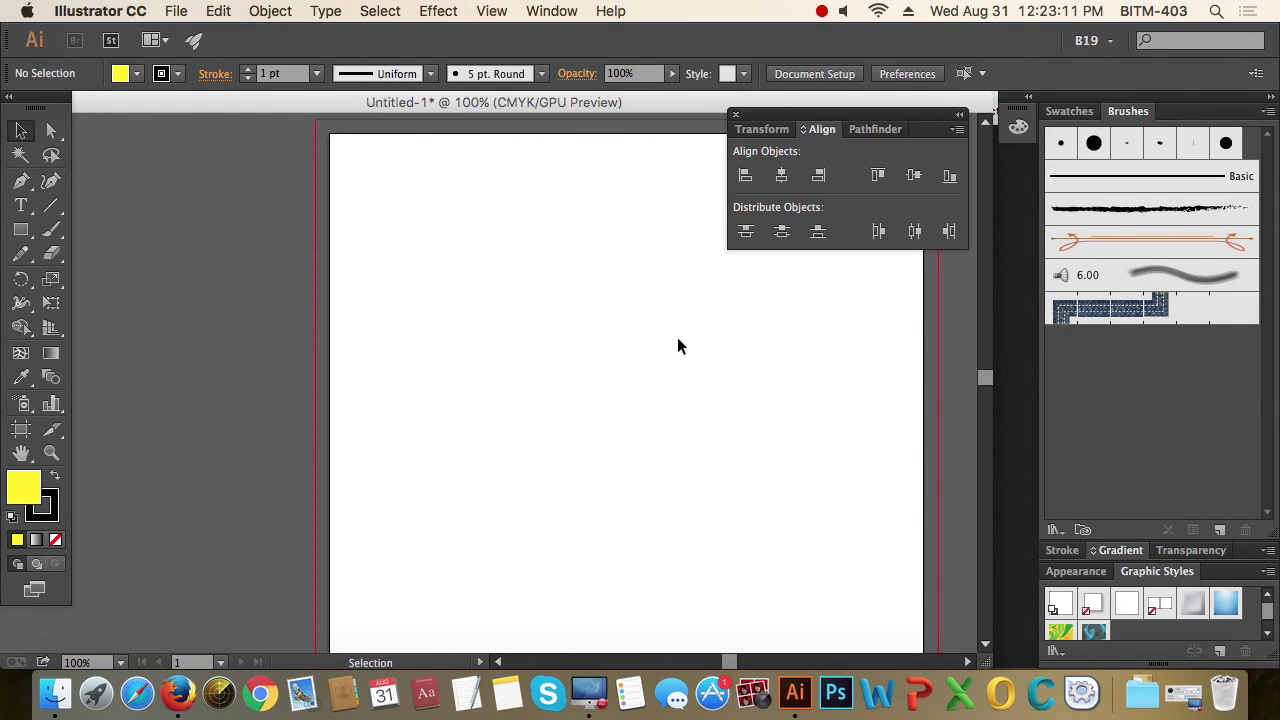
pyautogui.moveTo(856, 115); pyautogui.dragTo(880, 250)
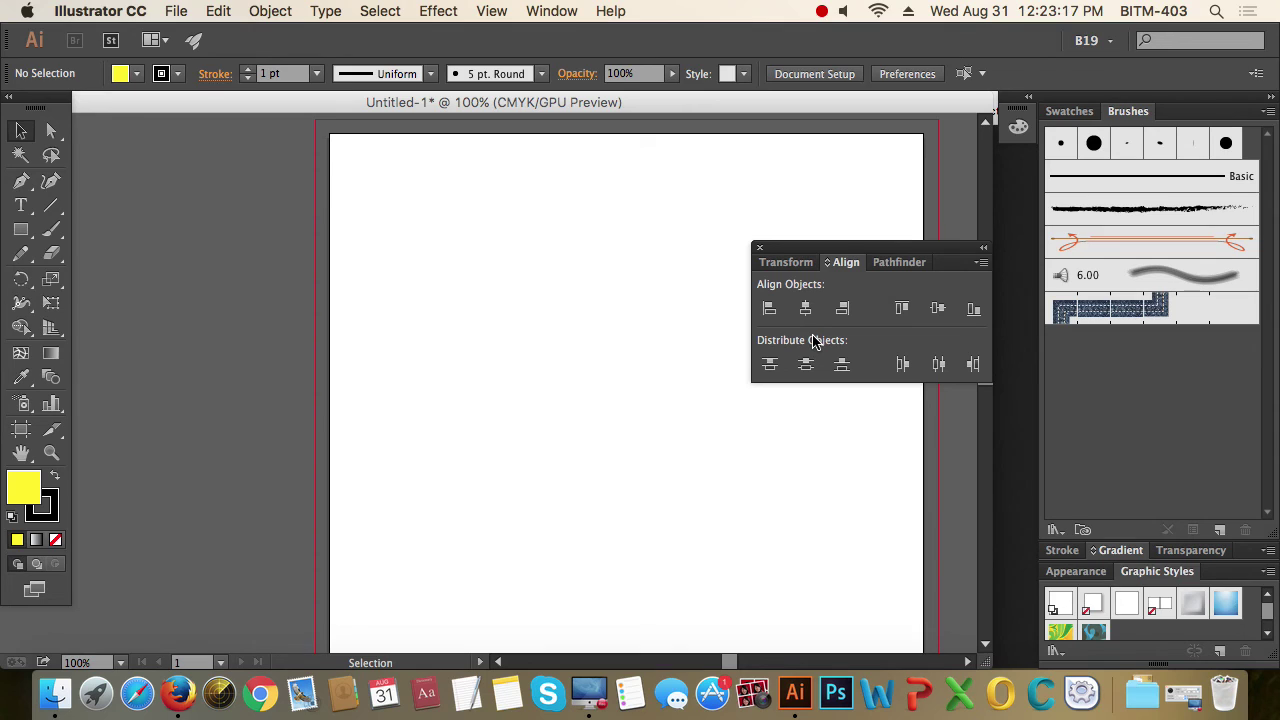
pyautogui.click(761, 249)
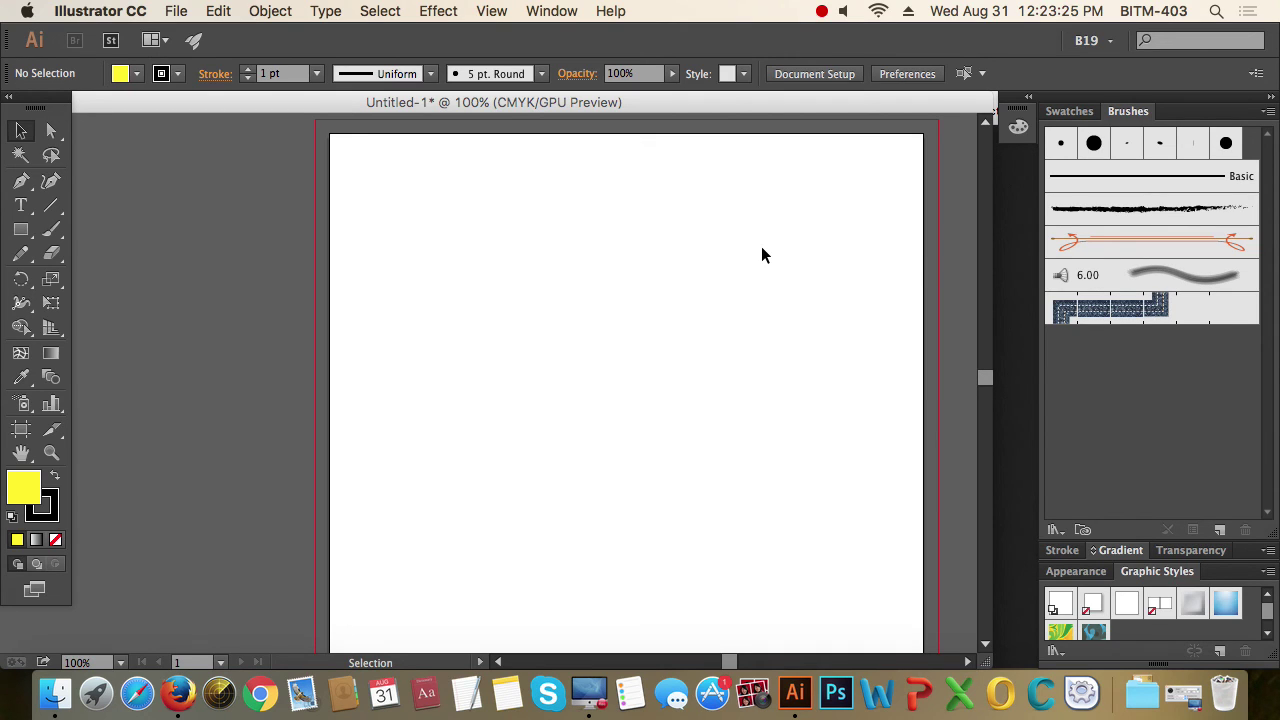
pyautogui.click(549, 12)
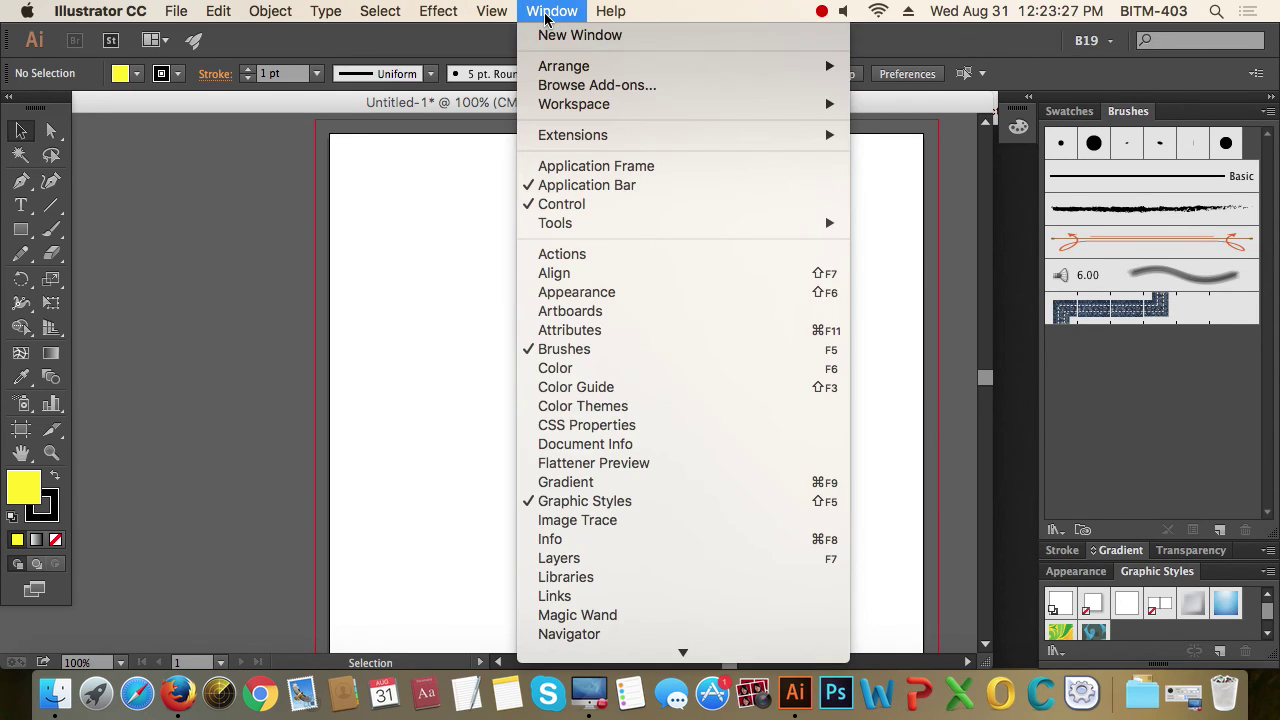
# Float the Appearance panel over the canvas and widen it.
pyautogui.click(652, 293)
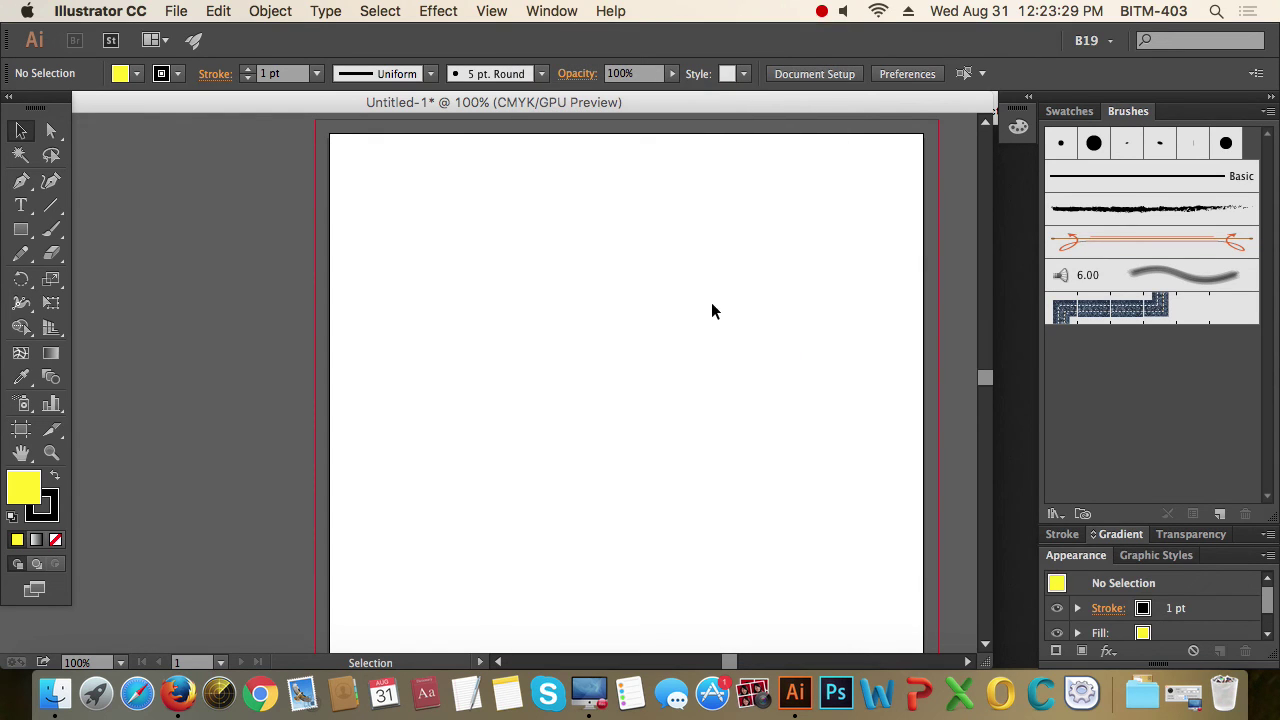
pyautogui.moveTo(1076, 555); pyautogui.dragTo(720, 174)
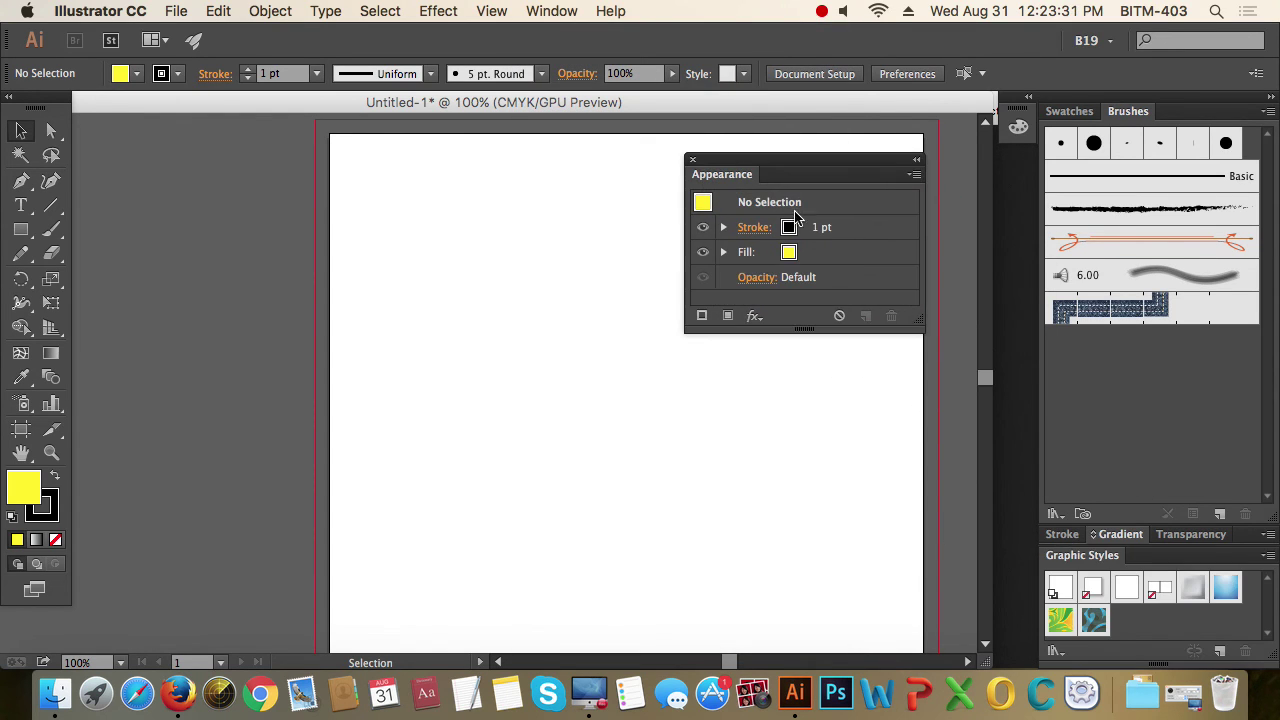
pyautogui.moveTo(920, 328); pyautogui.dragTo(960, 330)
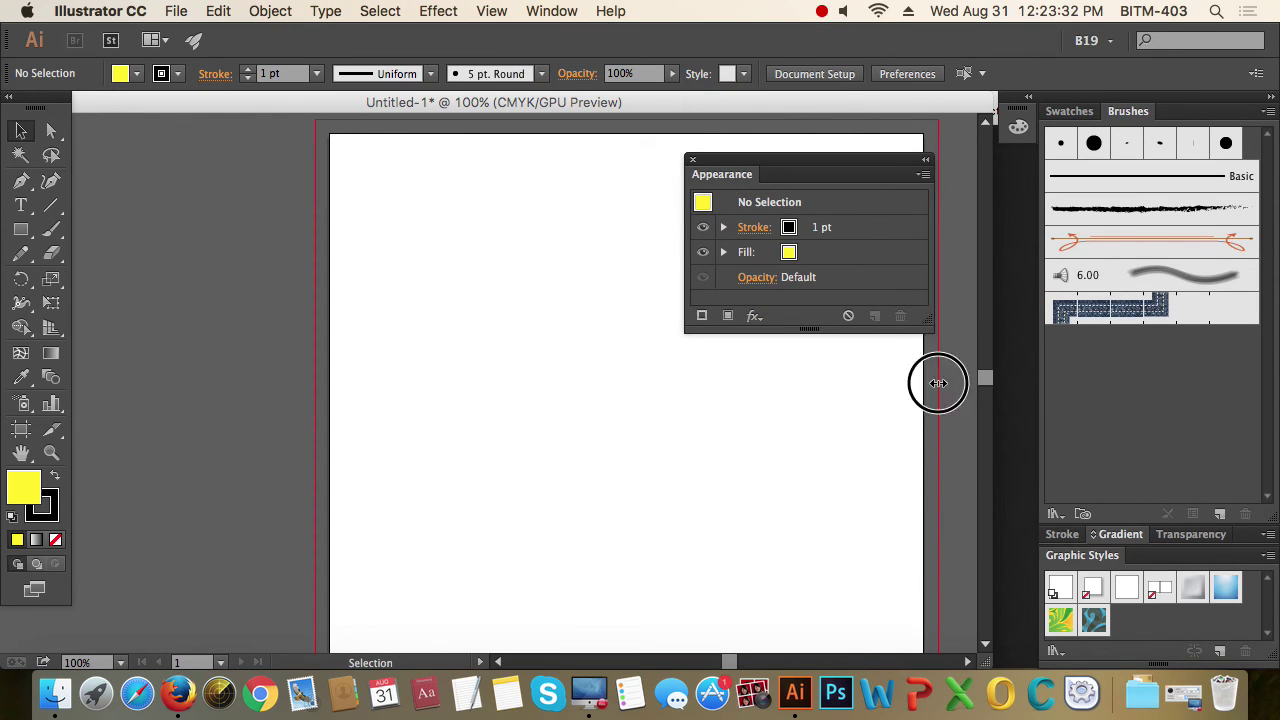
# Draw a yellow rectangle with a 1 pt black stroke and nudge it up-right.
pyautogui.click(21, 229)
pyautogui.moveTo(415, 258); pyautogui.dragTo(667, 477)
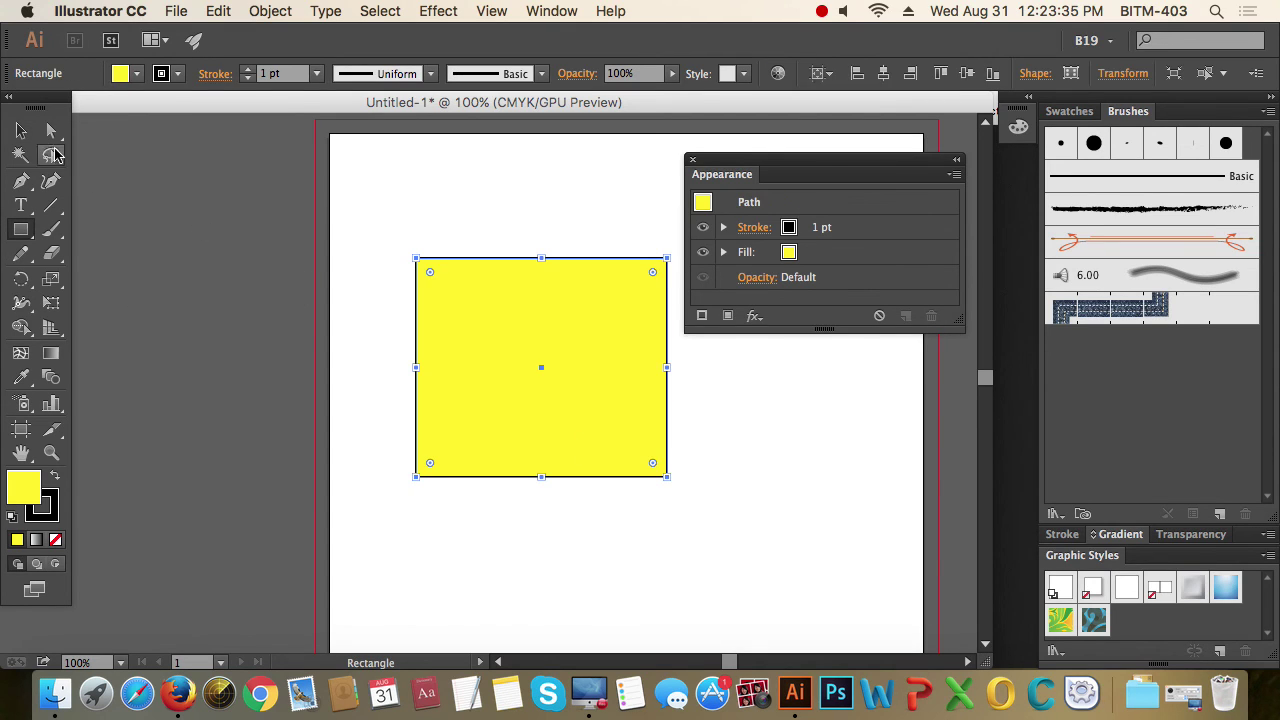
pyautogui.click(21, 130)
pyautogui.moveTo(491, 358); pyautogui.dragTo(521, 343)
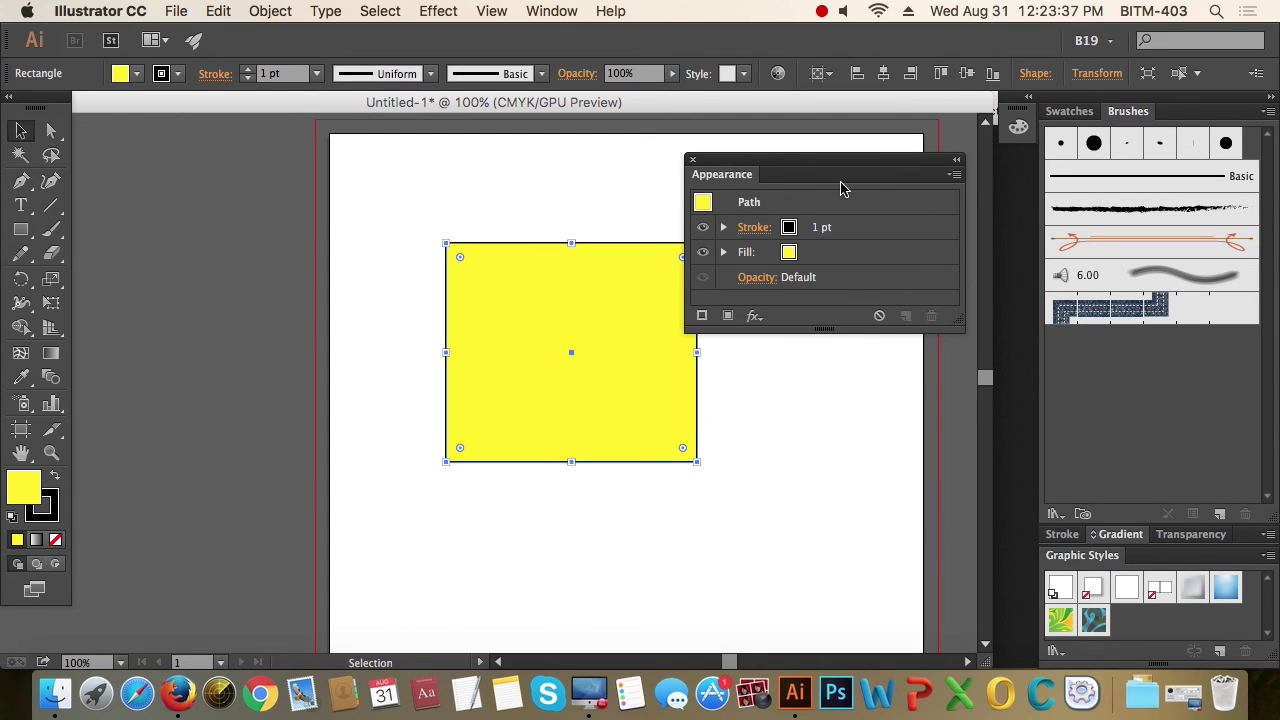
pyautogui.moveTo(758, 162); pyautogui.dragTo(824, 171)
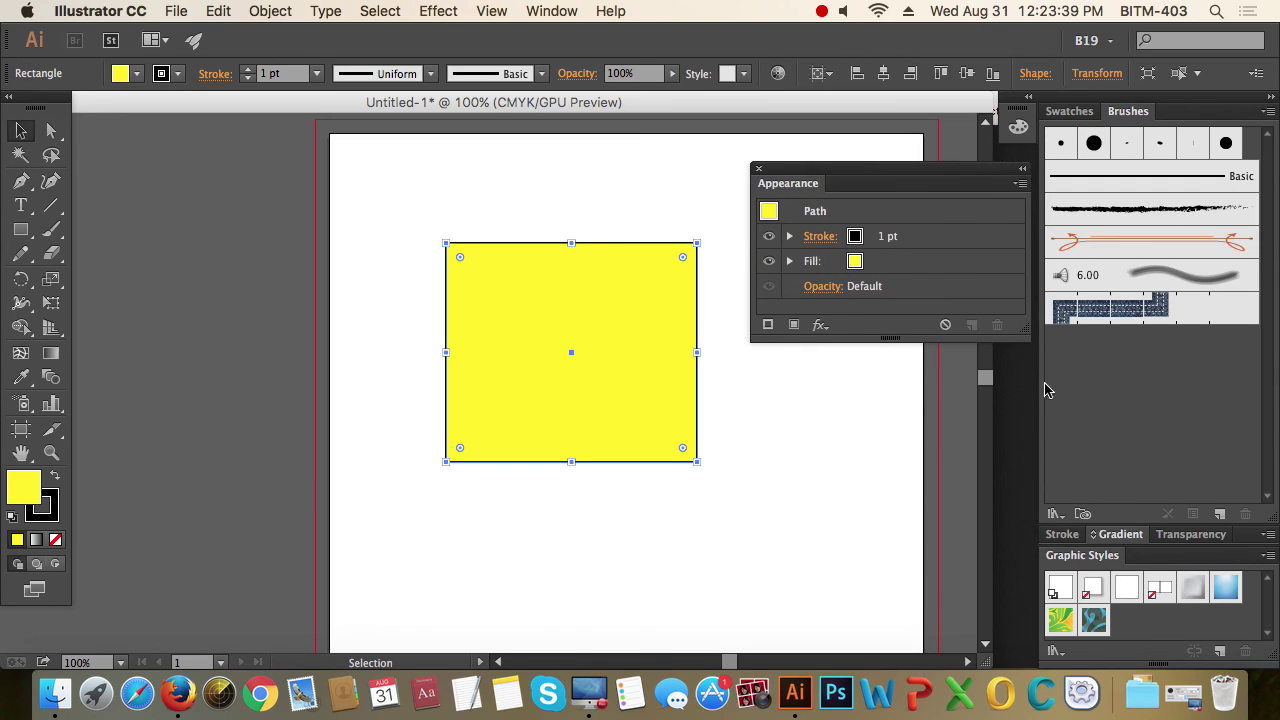
pyautogui.moveTo(1028, 338); pyautogui.dragTo(1038, 432)
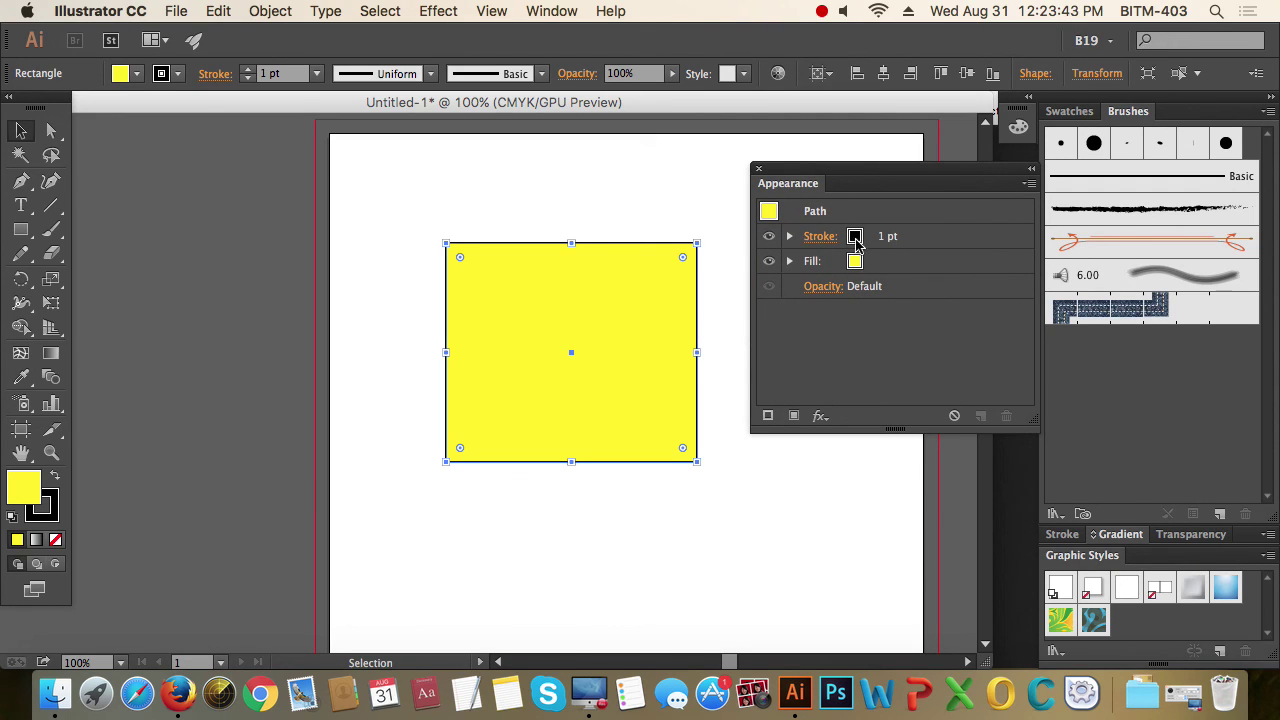
# Increase the rectangle's black stroke weight to 9 pt.
pyautogui.click(856, 244)
pyautogui.click(890, 232)
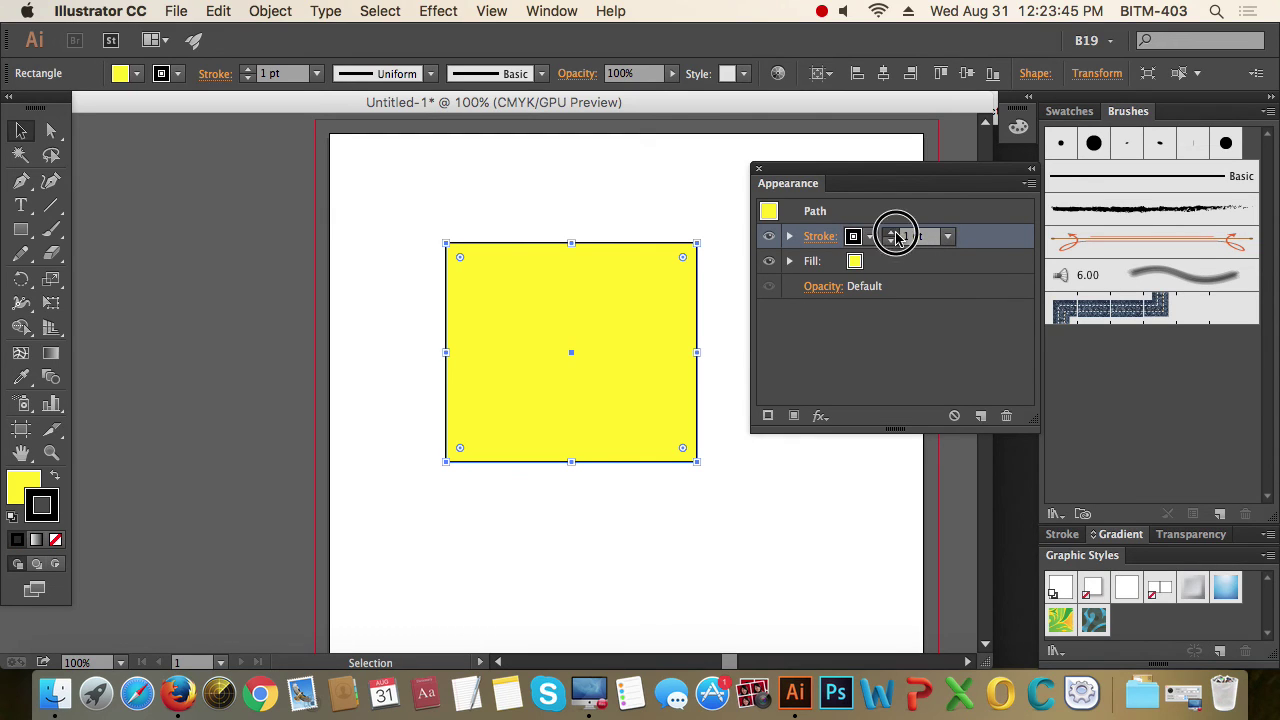
pyautogui.click(895, 235)
pyautogui.click(895, 235)
pyautogui.click(895, 235)
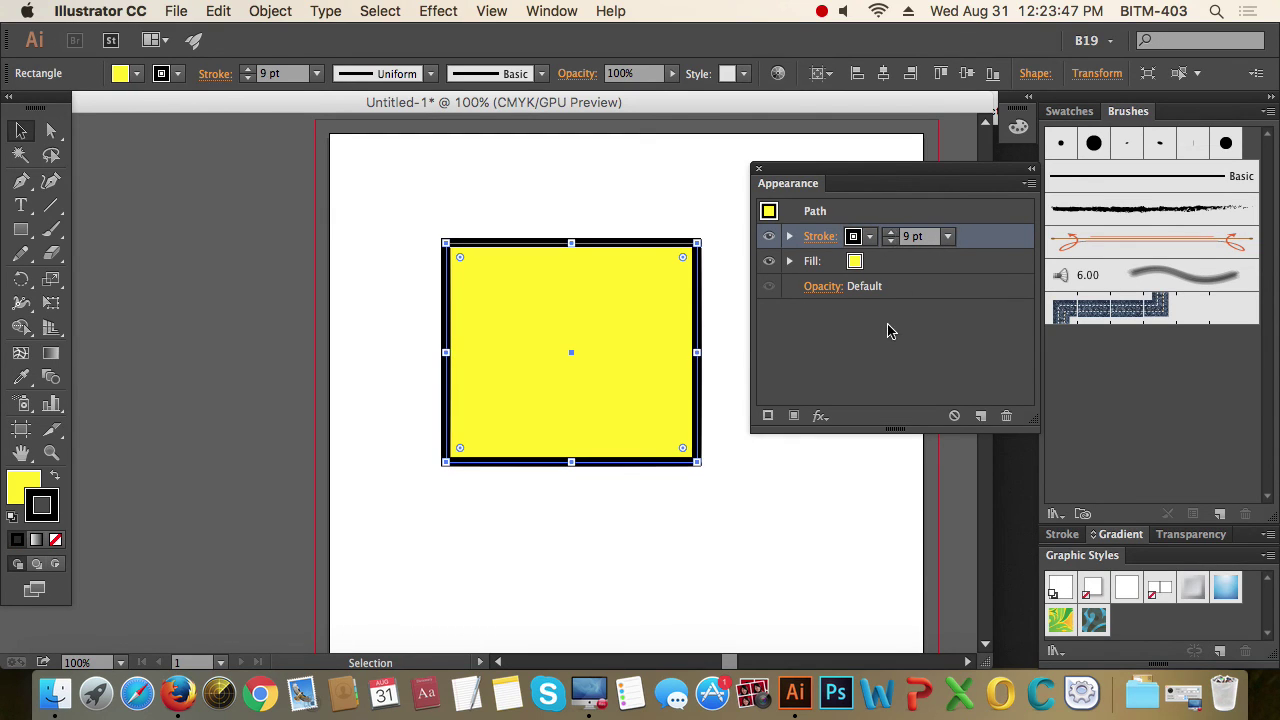
pyautogui.click(858, 242)
# Add a second stroke to the rectangle, coloured magenta and 18 pt thick.
pyautogui.click(768, 420)
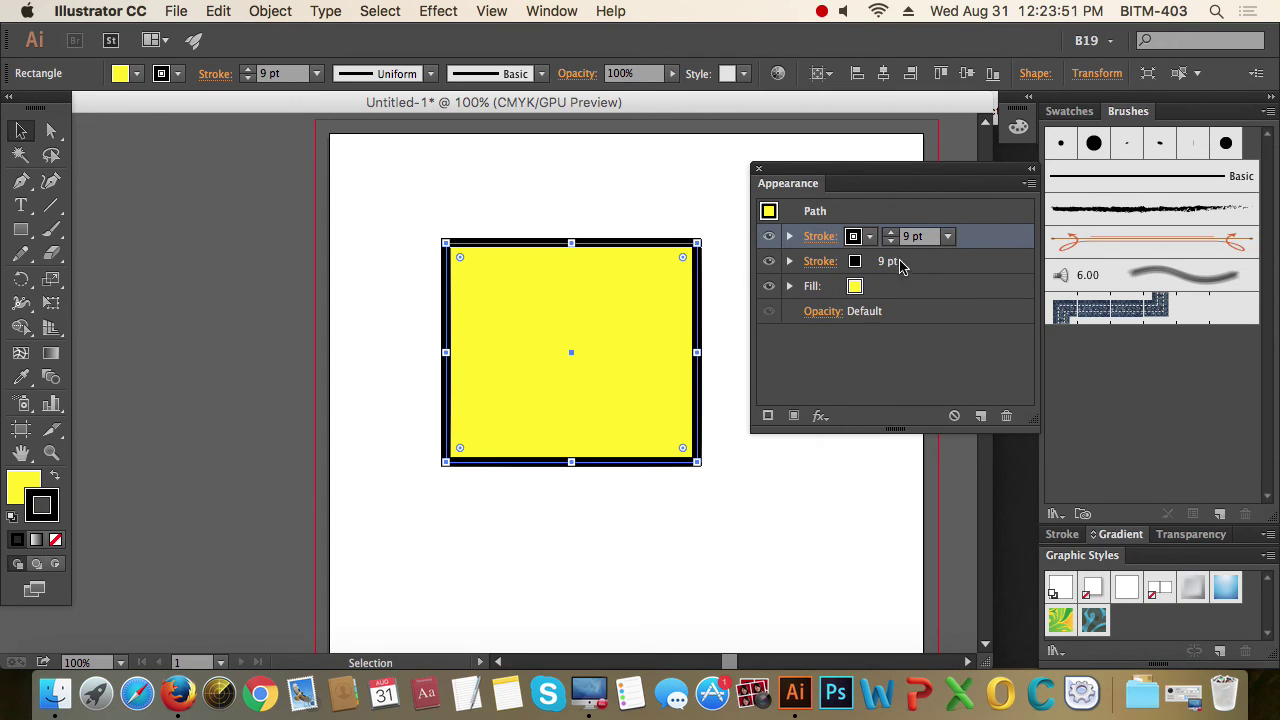
pyautogui.click(856, 263)
pyautogui.click(890, 257)
pyautogui.click(890, 257)
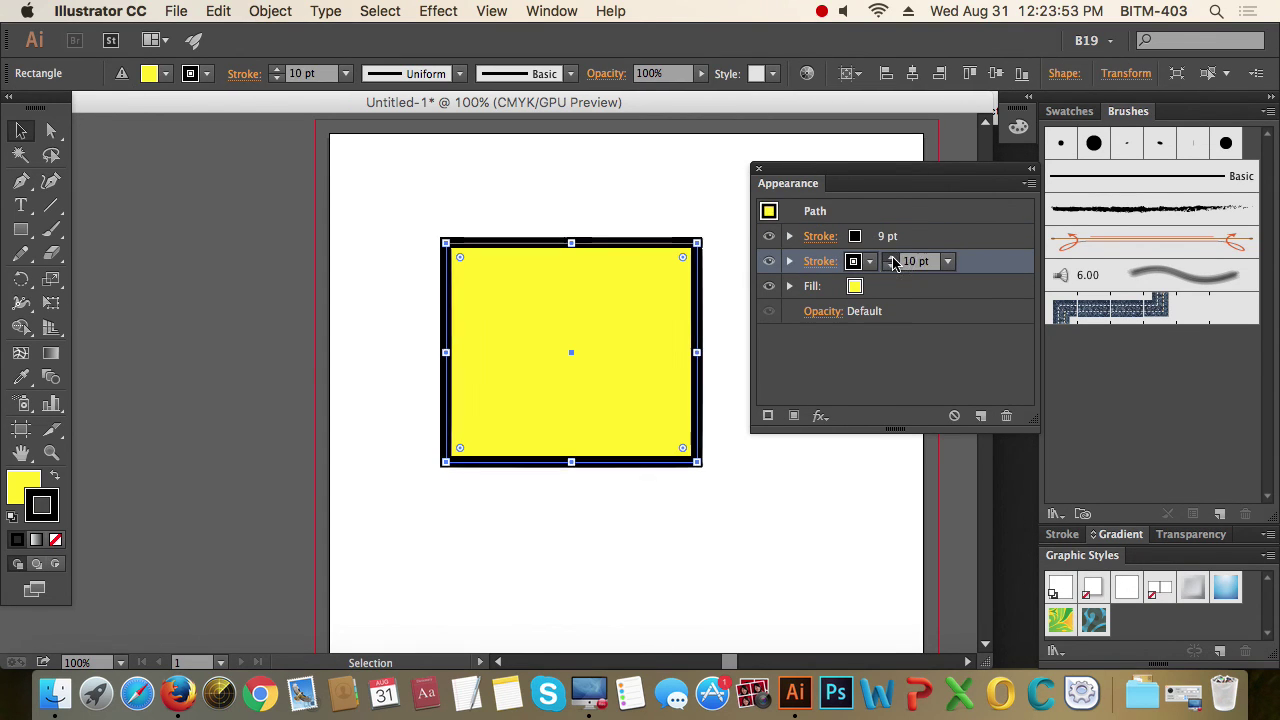
pyautogui.click(890, 257)
pyautogui.click(890, 257)
pyautogui.click(890, 257)
pyautogui.click(862, 263)
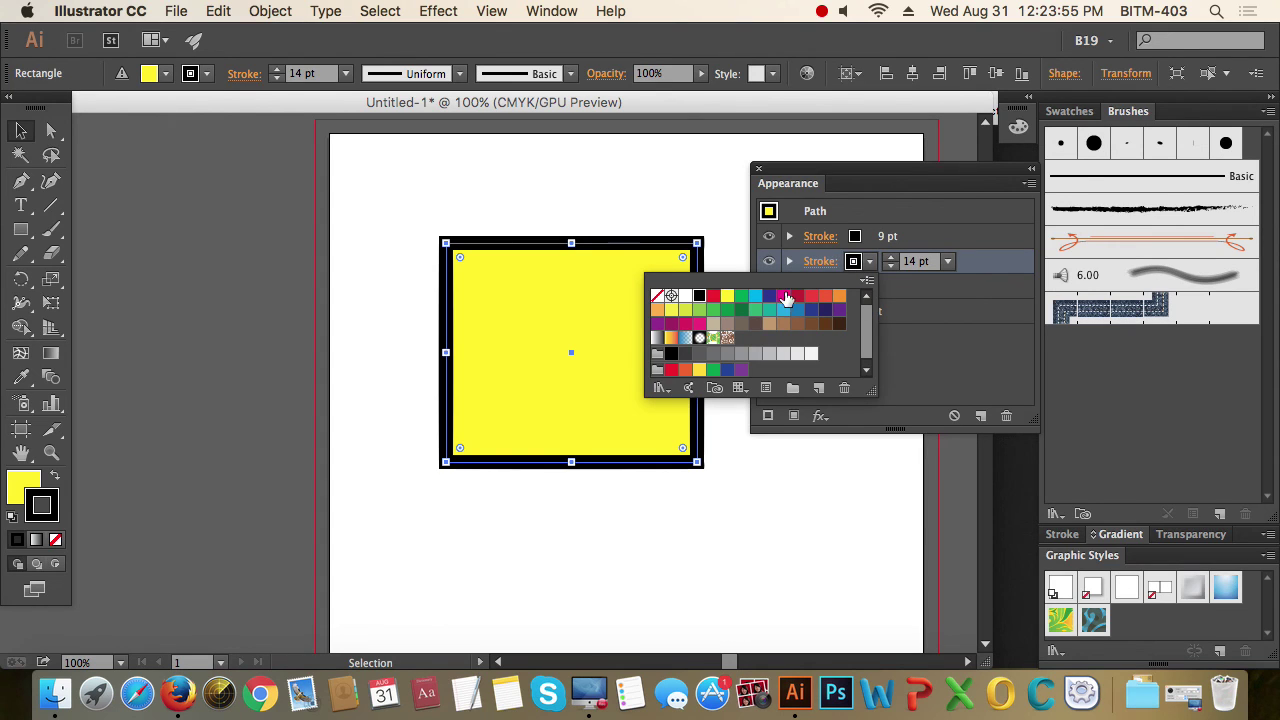
pyautogui.click(783, 296)
pyautogui.click(962, 352)
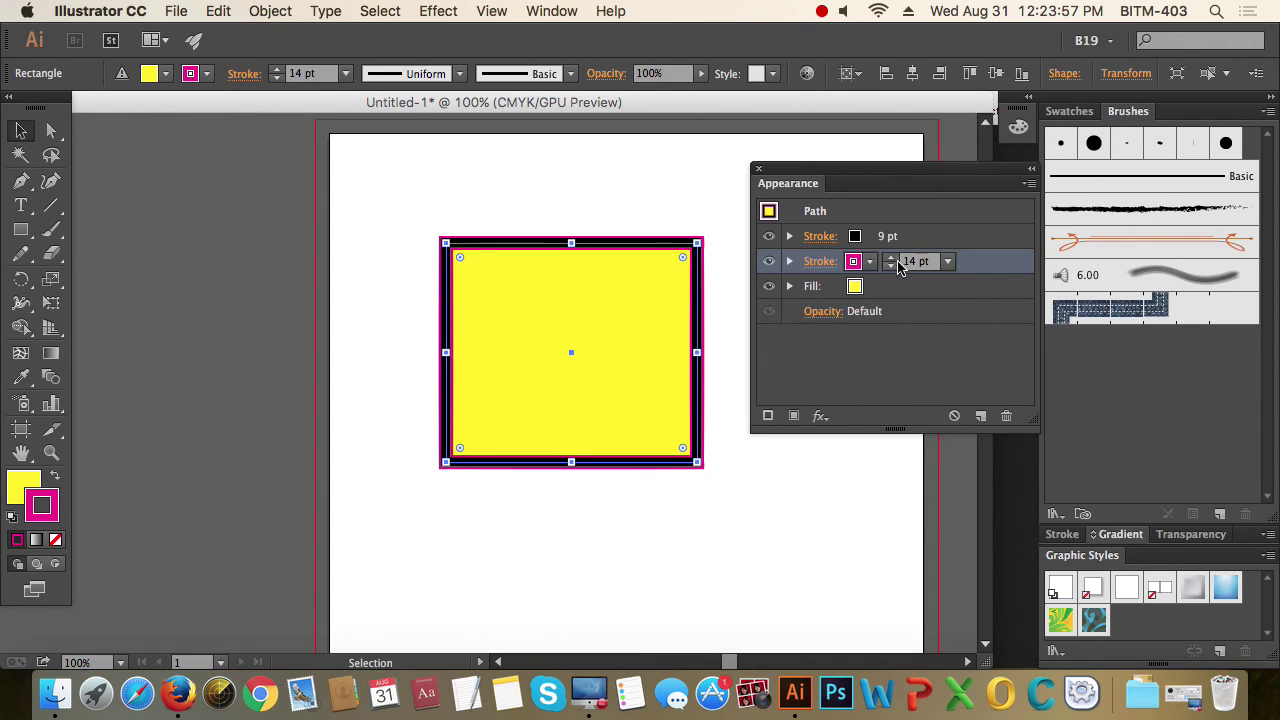
pyautogui.click(890, 257)
pyautogui.click(890, 257)
pyautogui.click(890, 257)
pyautogui.click(890, 257)
pyautogui.click(775, 510)
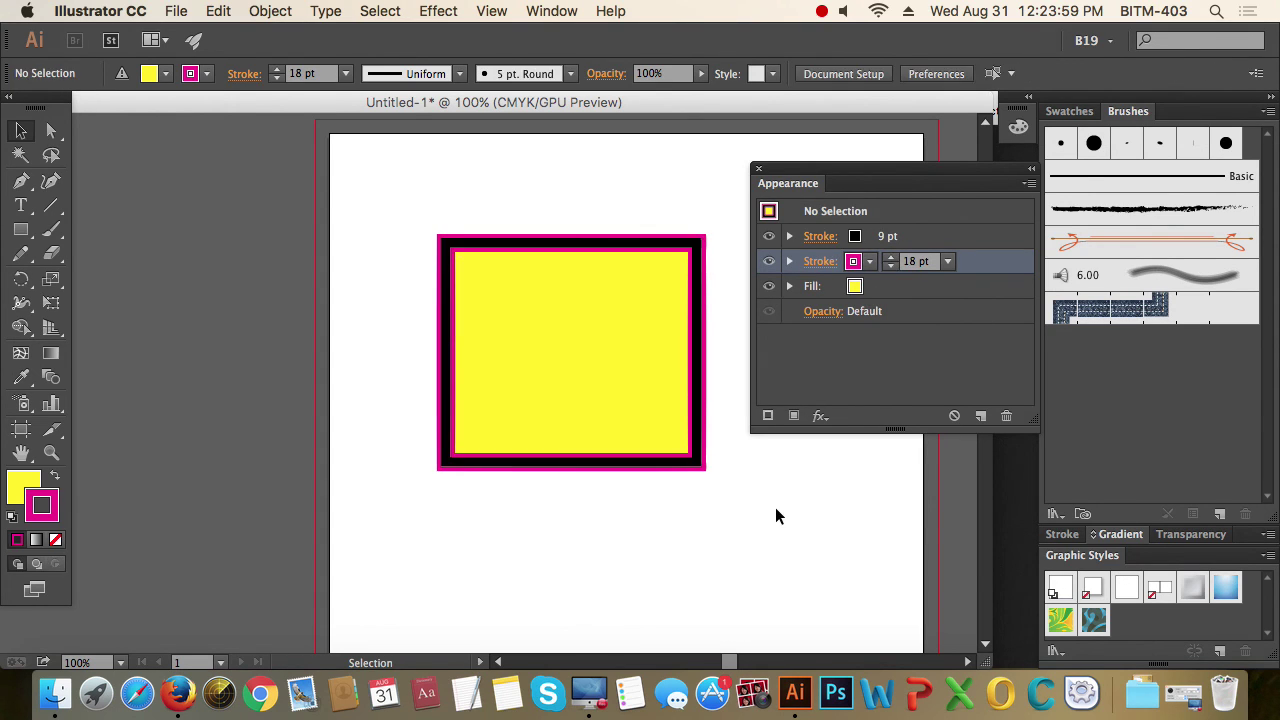
# Preview the stacked strokes, move the Appearance panel right, and reselect the rectangle.
pyautogui.click(577, 400)
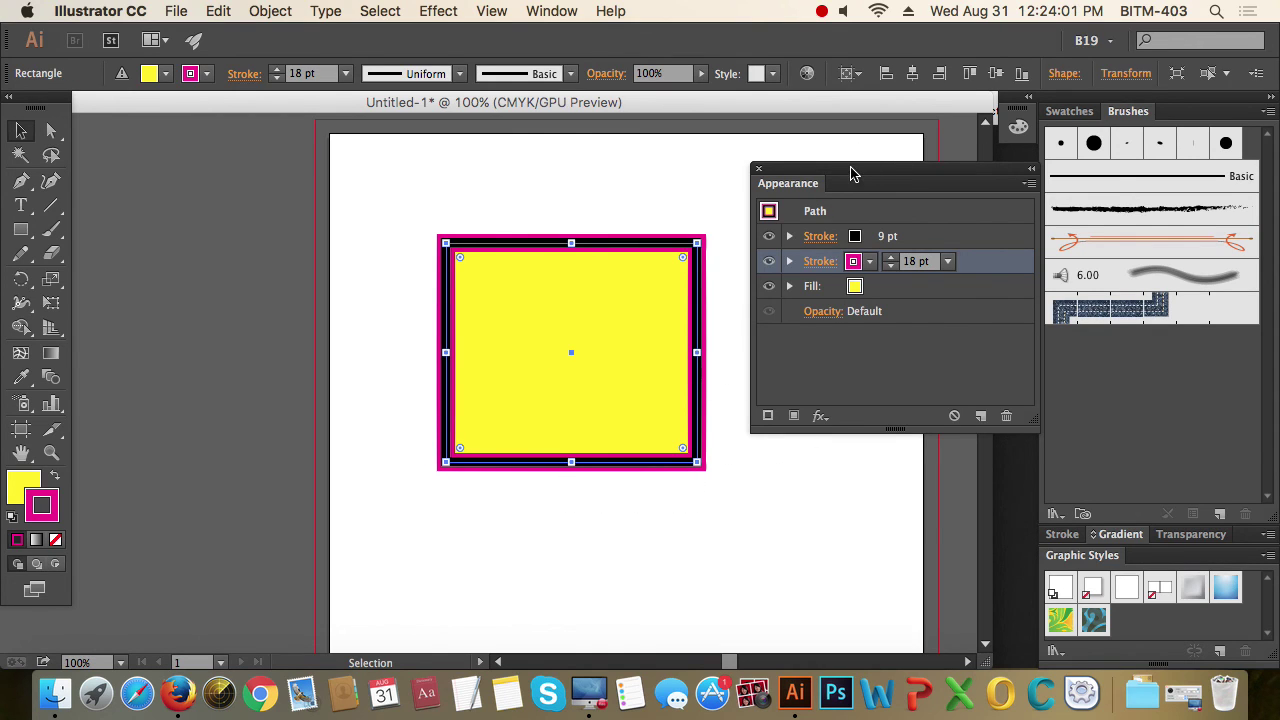
pyautogui.moveTo(851, 167)
pyautogui.mouseDown()
pyautogui.moveTo(936, 161)
pyautogui.moveTo(768, 175)
pyautogui.mouseUp()
pyautogui.click(773, 415)
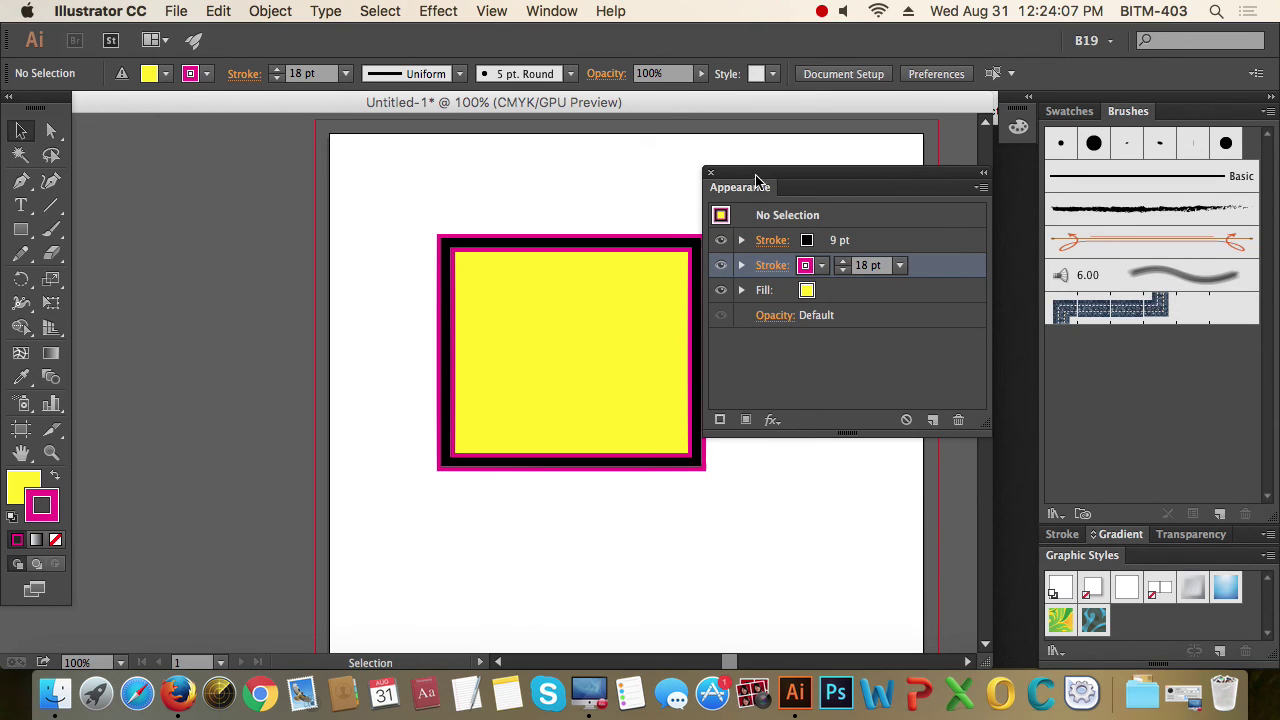
pyautogui.moveTo(755, 172); pyautogui.dragTo(873, 174)
pyautogui.moveTo(760, 528); pyautogui.dragTo(600, 400)
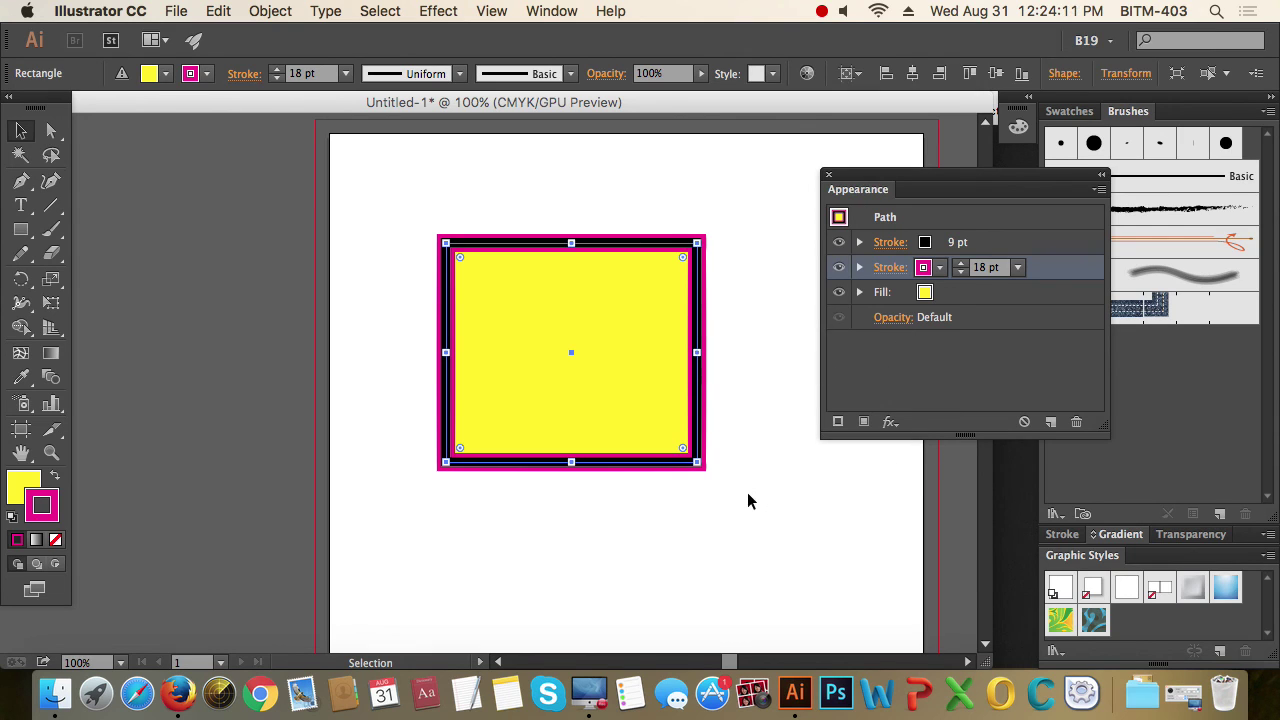
pyautogui.moveTo(757, 498); pyautogui.dragTo(629, 383)
# Open the Artboards panel and zoom out to 33.33%, leaving room beside the artboard.
pyautogui.click(558, 11)
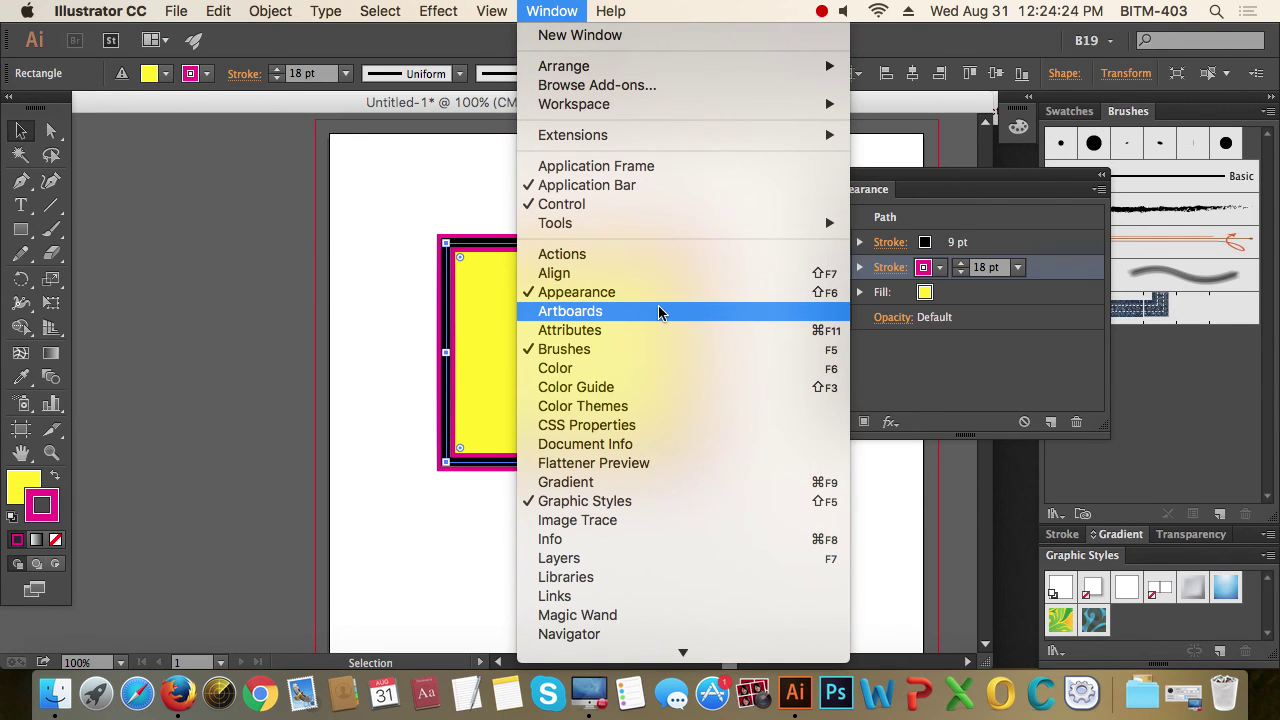
pyautogui.click(659, 312)
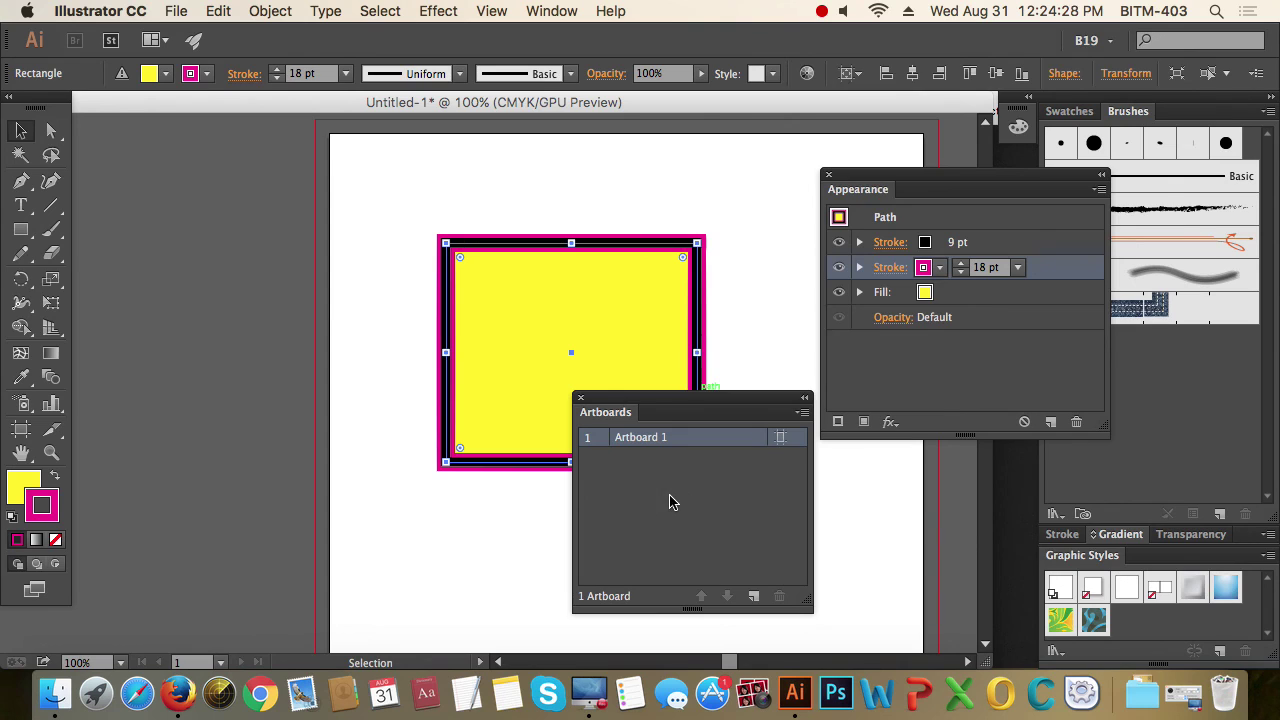
pyautogui.click(420, 494)
pyautogui.keyDown('ctrl'); pyautogui.keyDown('alt'); pyautogui.keyDown('space'); pyautogui.click(375, 485); pyautogui.keyUp('space'); pyautogui.keyUp('alt'); pyautogui.keyUp('ctrl')
pyautogui.keyDown('ctrl'); pyautogui.keyDown('alt'); pyautogui.click(375, 485); pyautogui.keyUp('alt'); pyautogui.keyUp('ctrl')
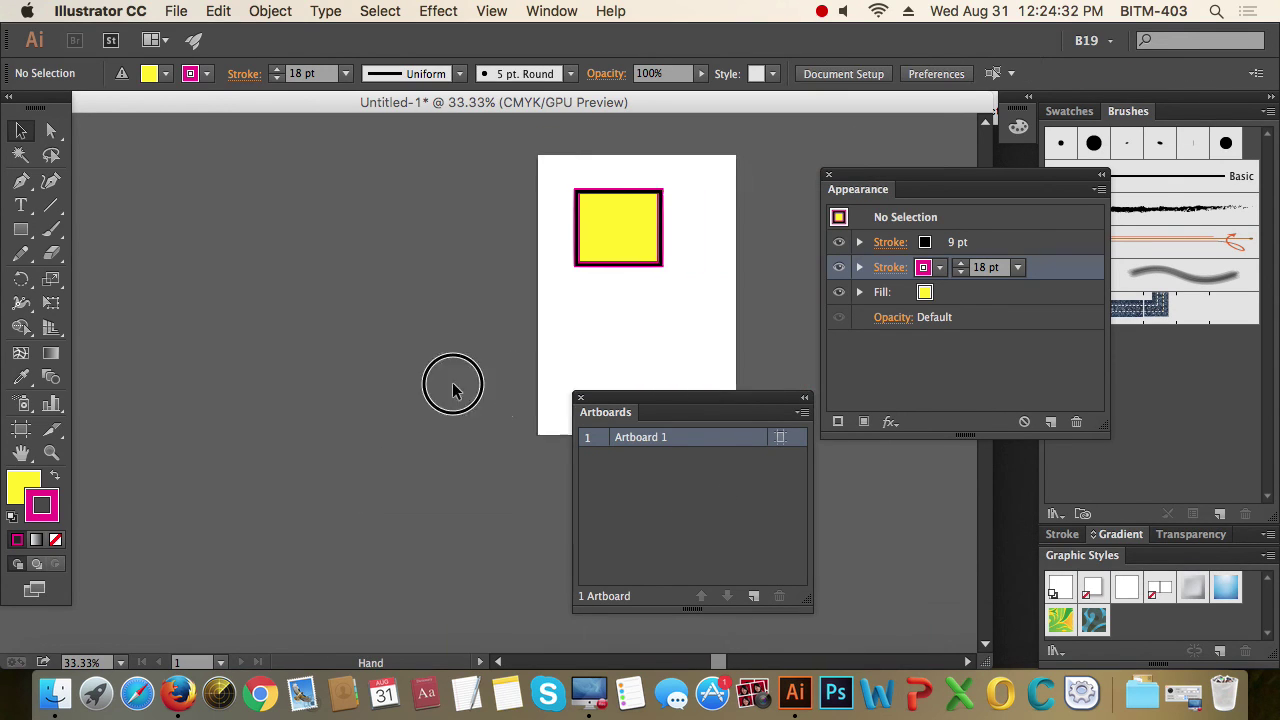
pyautogui.moveTo(451, 380); pyautogui.dragTo(203, 431)
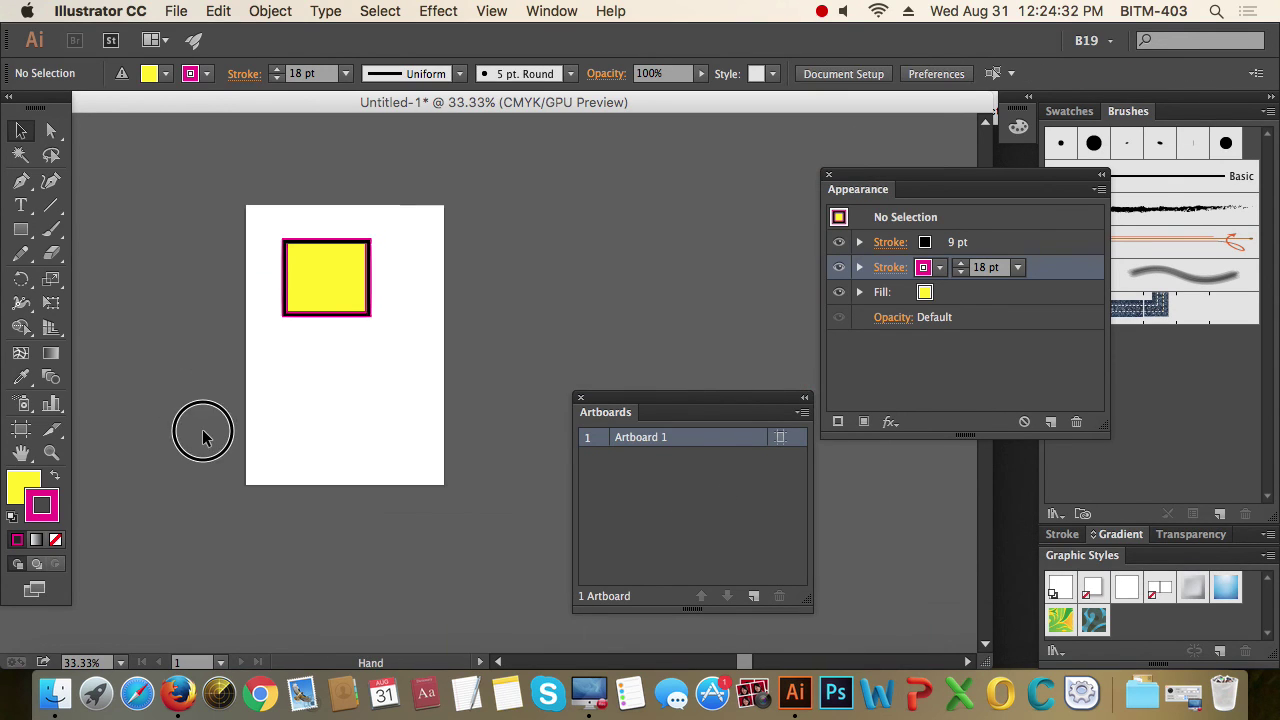
# Add Artboard 2 beside the first and move the Artboards panel up.
pyautogui.click(753, 596)
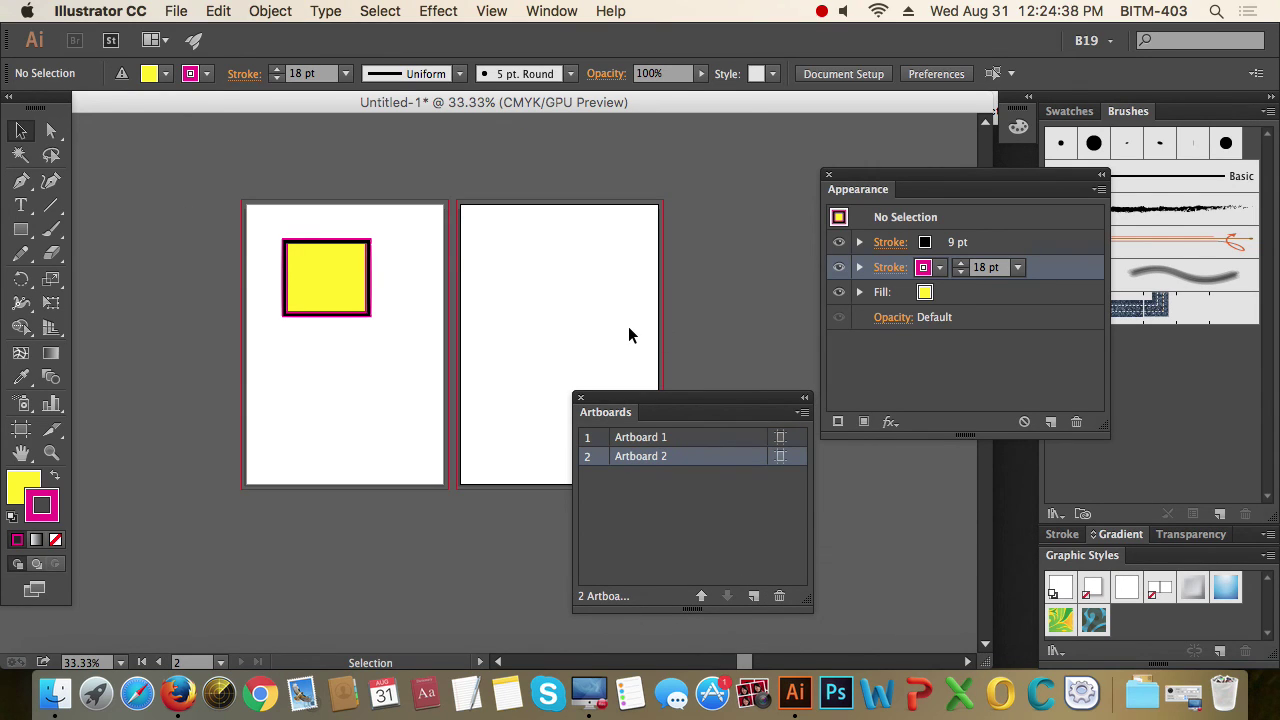
pyautogui.moveTo(697, 409); pyautogui.dragTo(824, 380)
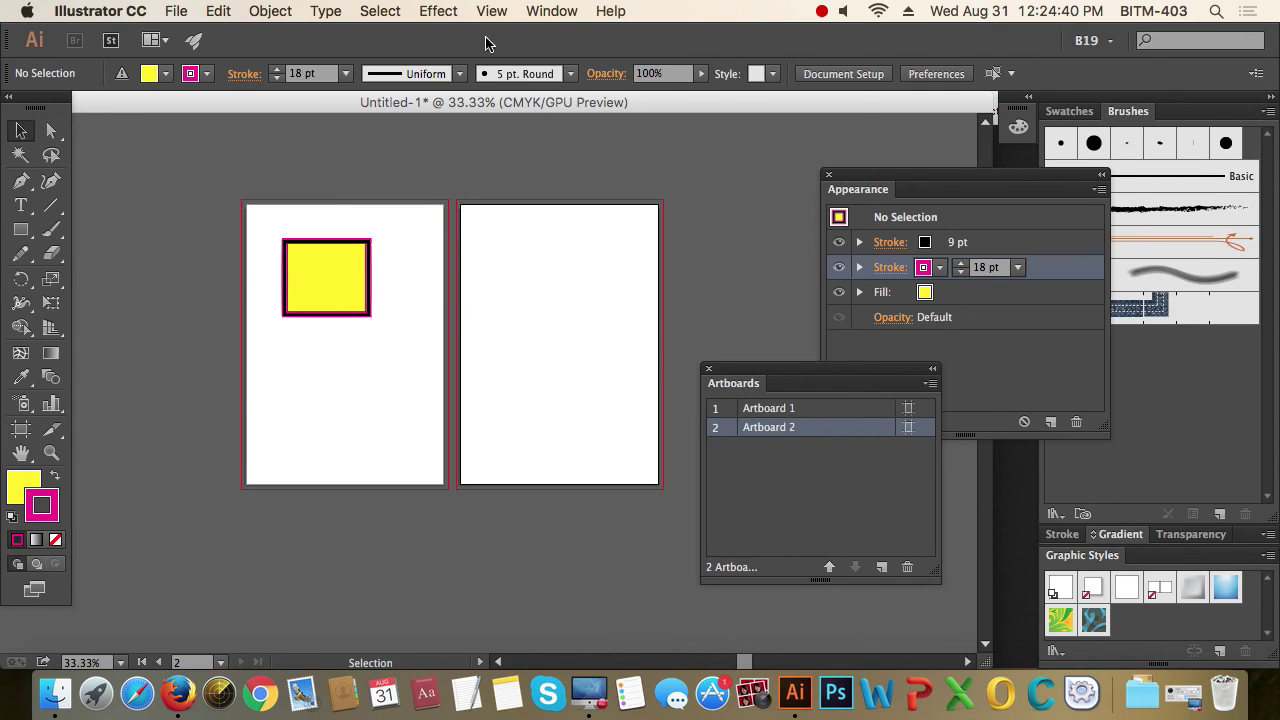
pyautogui.click(551, 11)
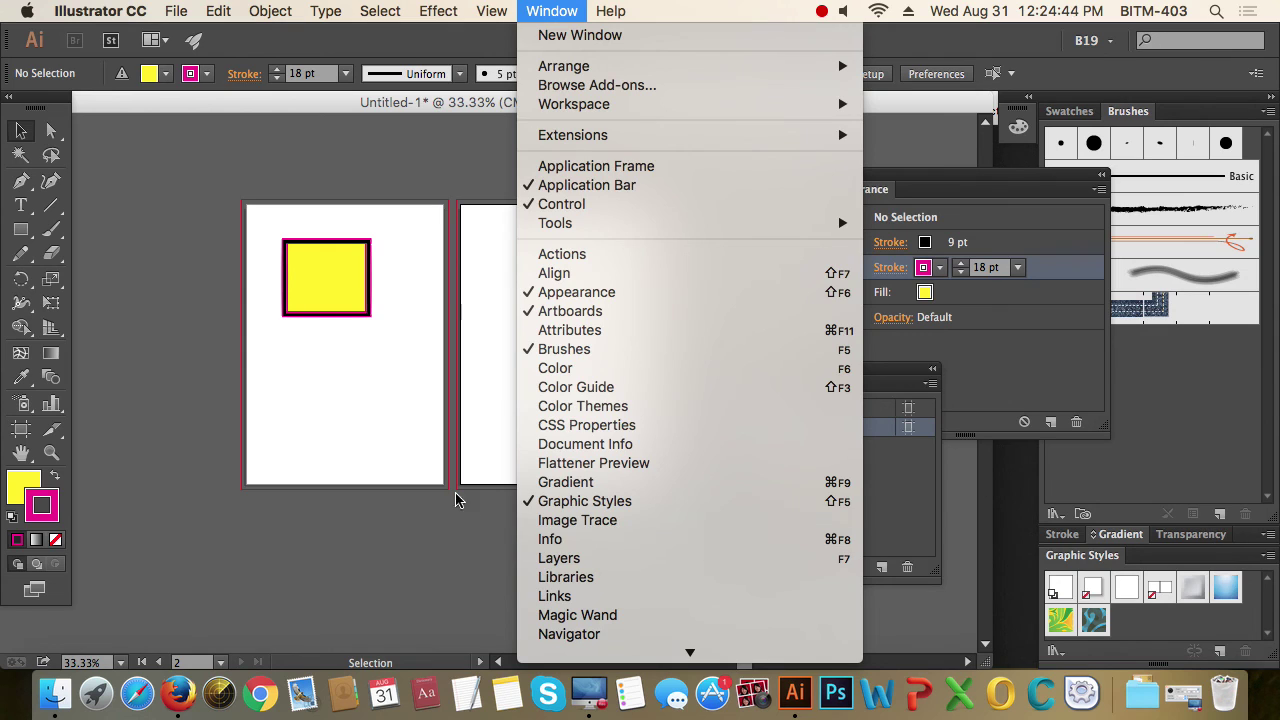
# Zoom in on Artboard 1 and delete the double-stroked rectangle.
pyautogui.click(382, 438)
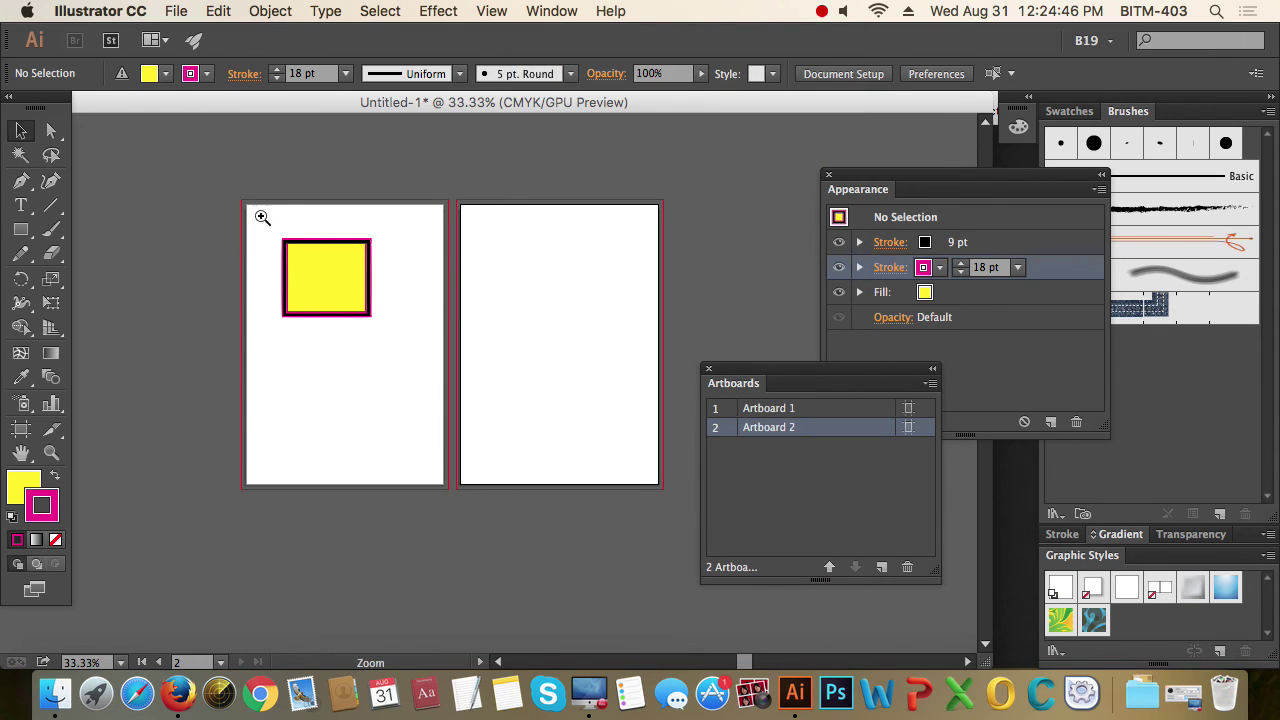
pyautogui.moveTo(263, 214); pyautogui.dragTo(512, 495)
pyautogui.click(250, 318)
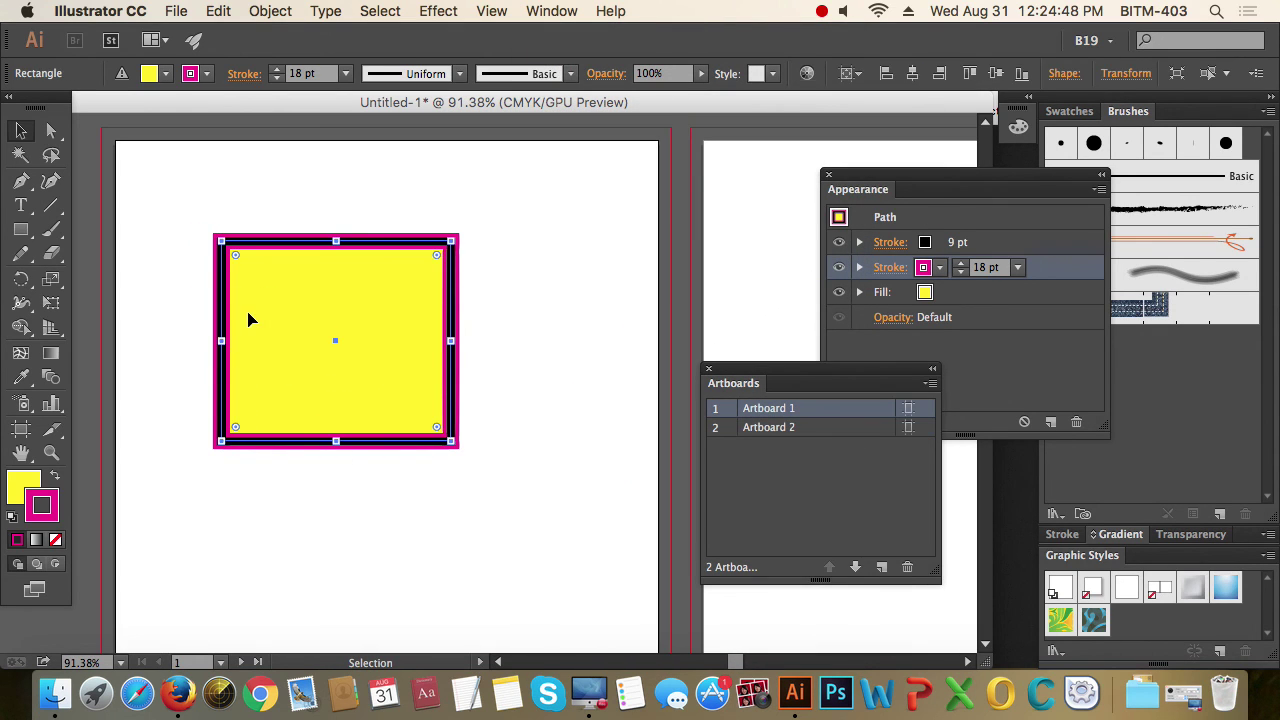
pyautogui.press('Delete')
# Draw a new yellow square with a single 18 pt magenta stroke and shift it left.
pyautogui.click(20, 229)
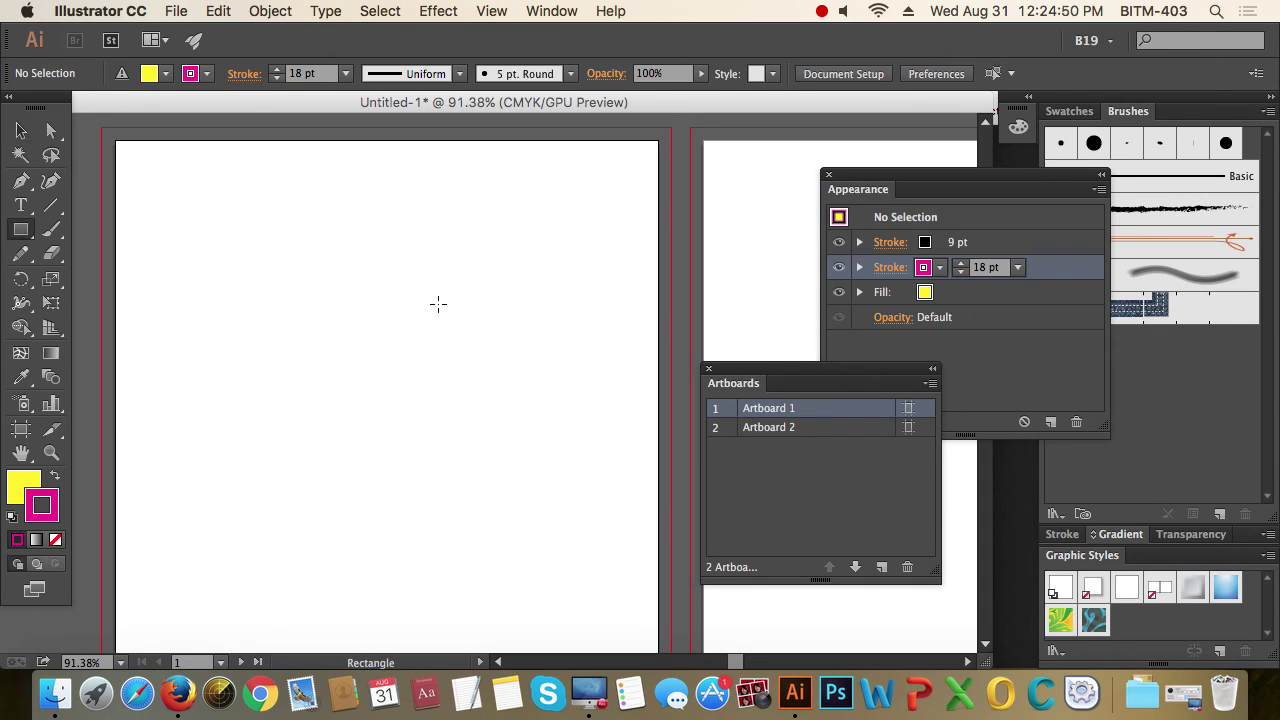
pyautogui.moveTo(374, 260); pyautogui.dragTo(604, 491)
pyautogui.click(20, 130)
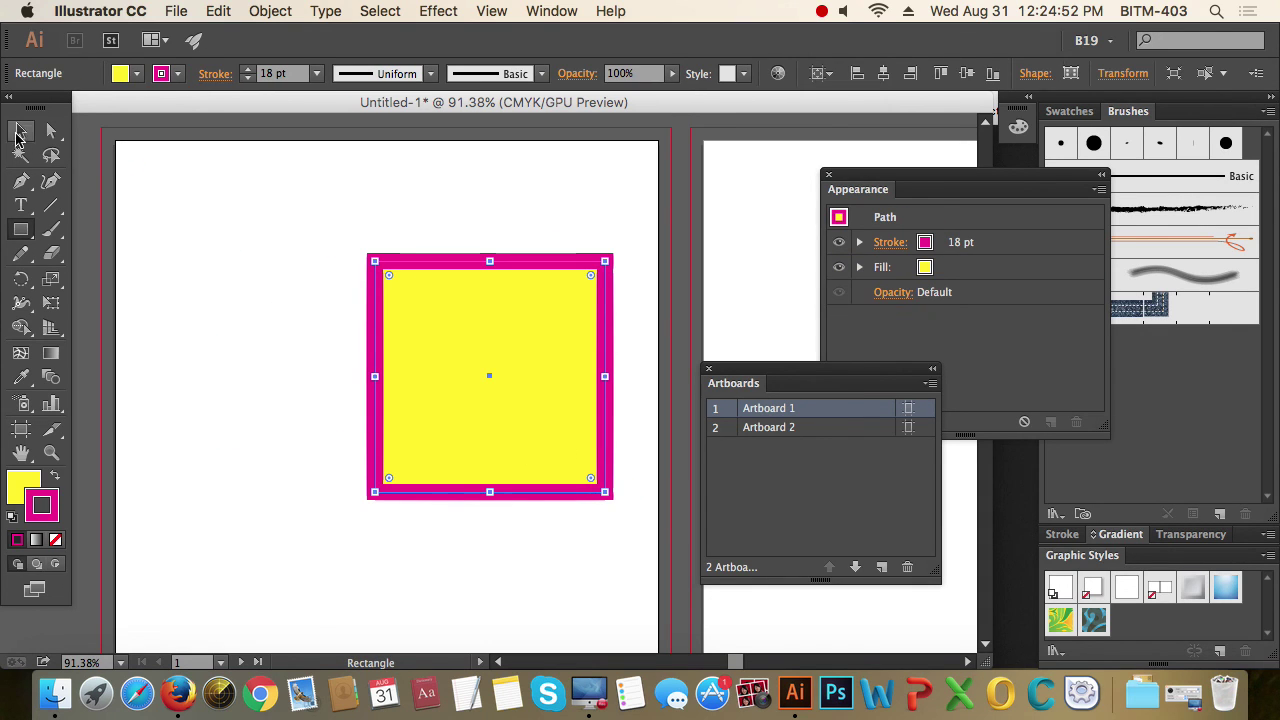
pyautogui.moveTo(435, 328); pyautogui.dragTo(344, 328)
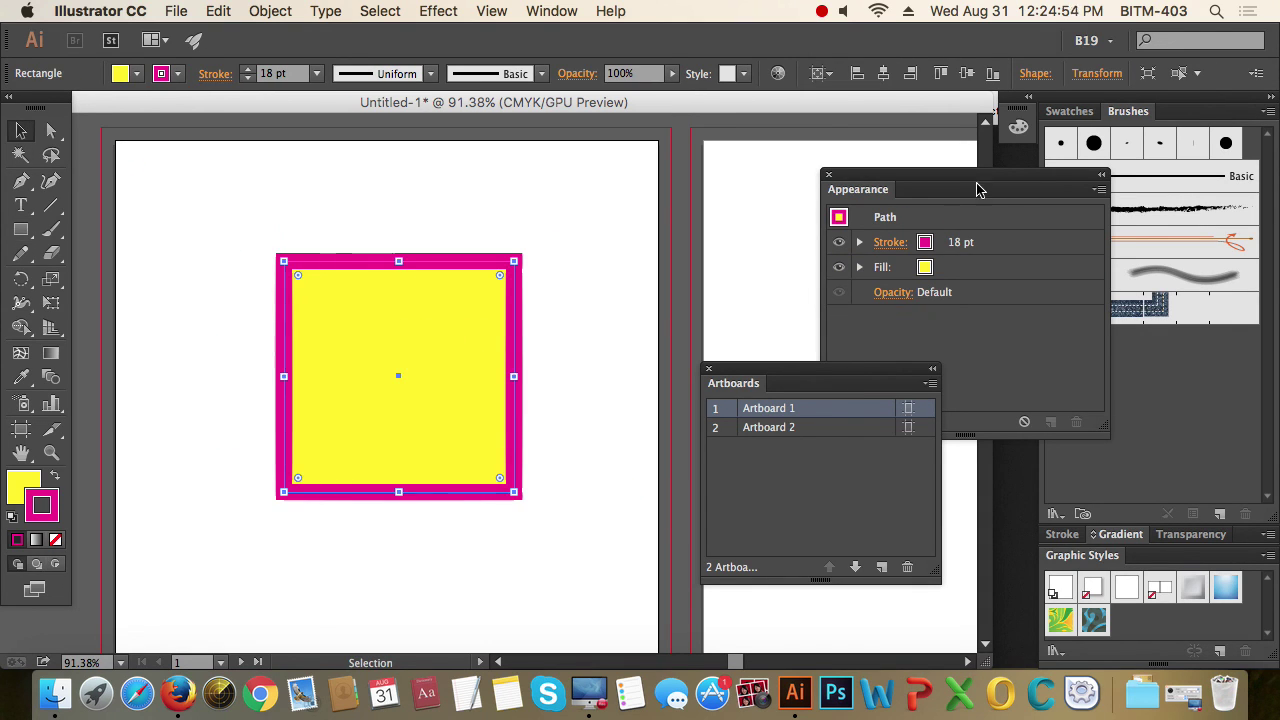
# Move the Appearance panel below the Artboards panel, then close it.
pyautogui.click(1032, 398)
pyautogui.moveTo(1023, 189); pyautogui.dragTo(1009, 450)
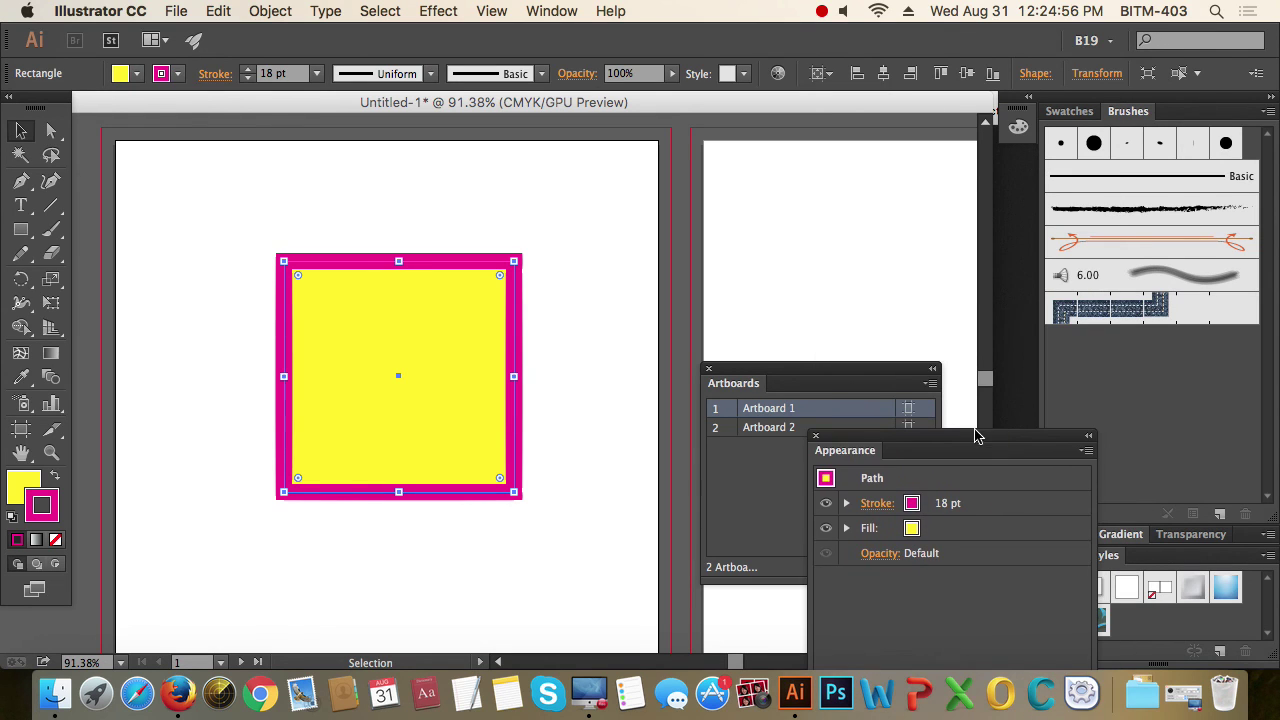
pyautogui.click(815, 436)
# Close the Artboards panel, apply the charcoal brush, and set the square's fill to None.
pyautogui.click(708, 368)
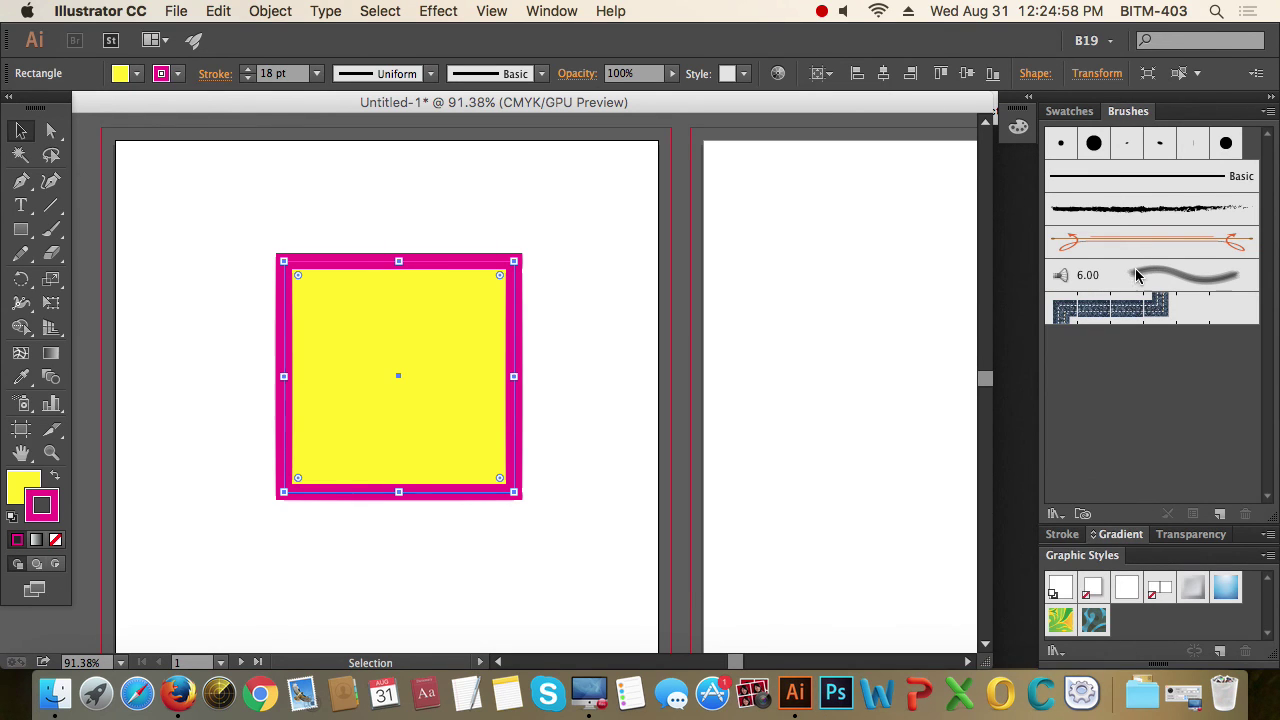
pyautogui.click(1140, 210)
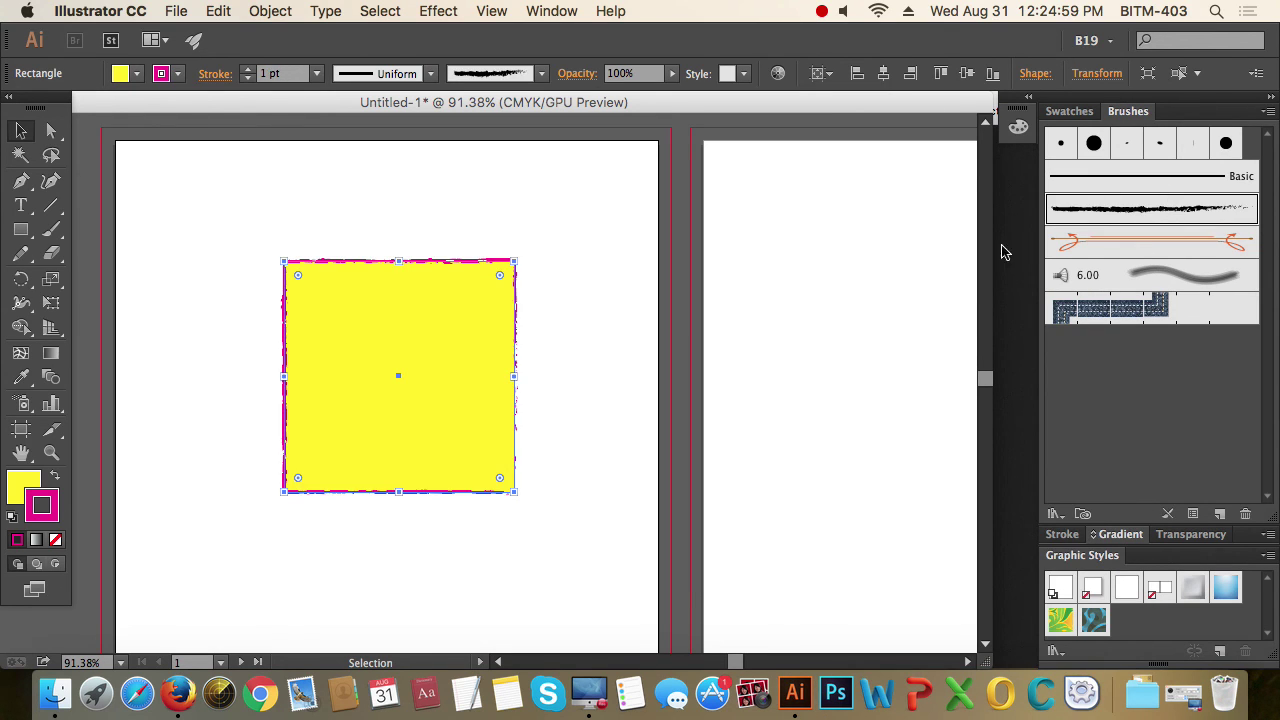
pyautogui.click(23, 483)
pyautogui.click(55, 539)
pyautogui.click(623, 553)
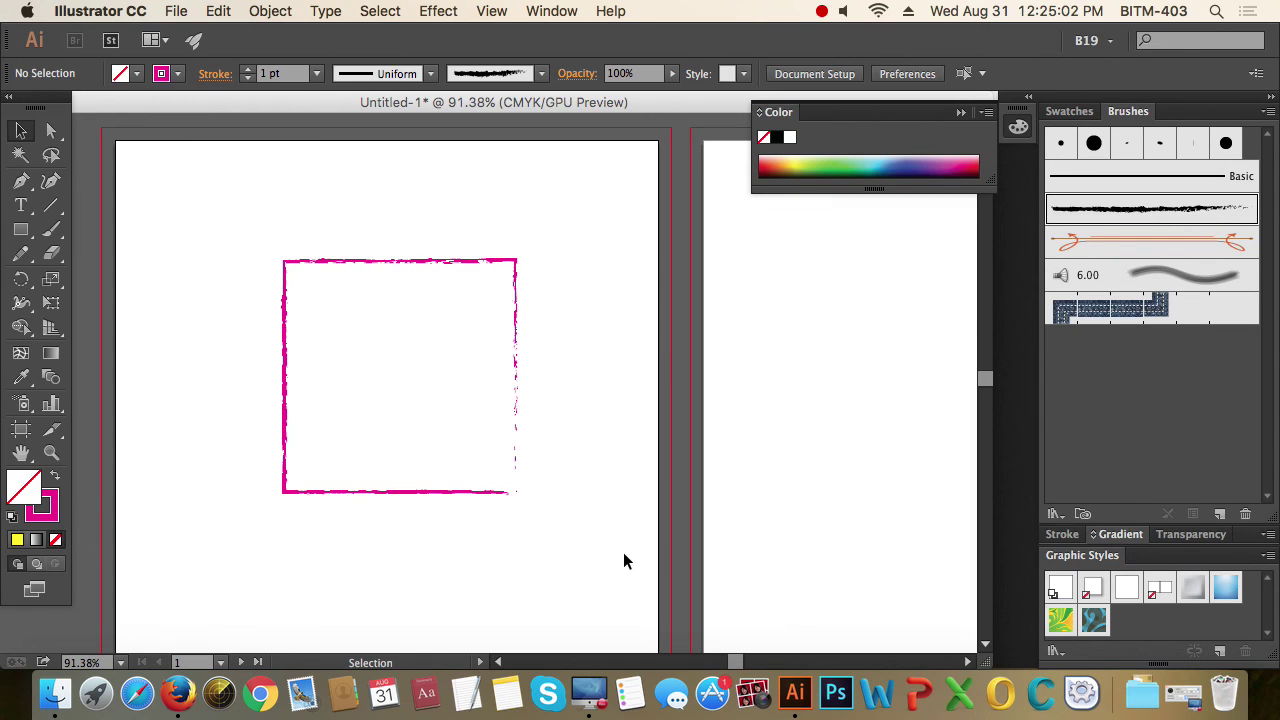
pyautogui.moveTo(623, 553); pyautogui.dragTo(505, 482)
# Try the 6.00, charcoal, round, oval and 5 pt Flat brushes, ending on the blue pattern brush.
pyautogui.click(1182, 272)
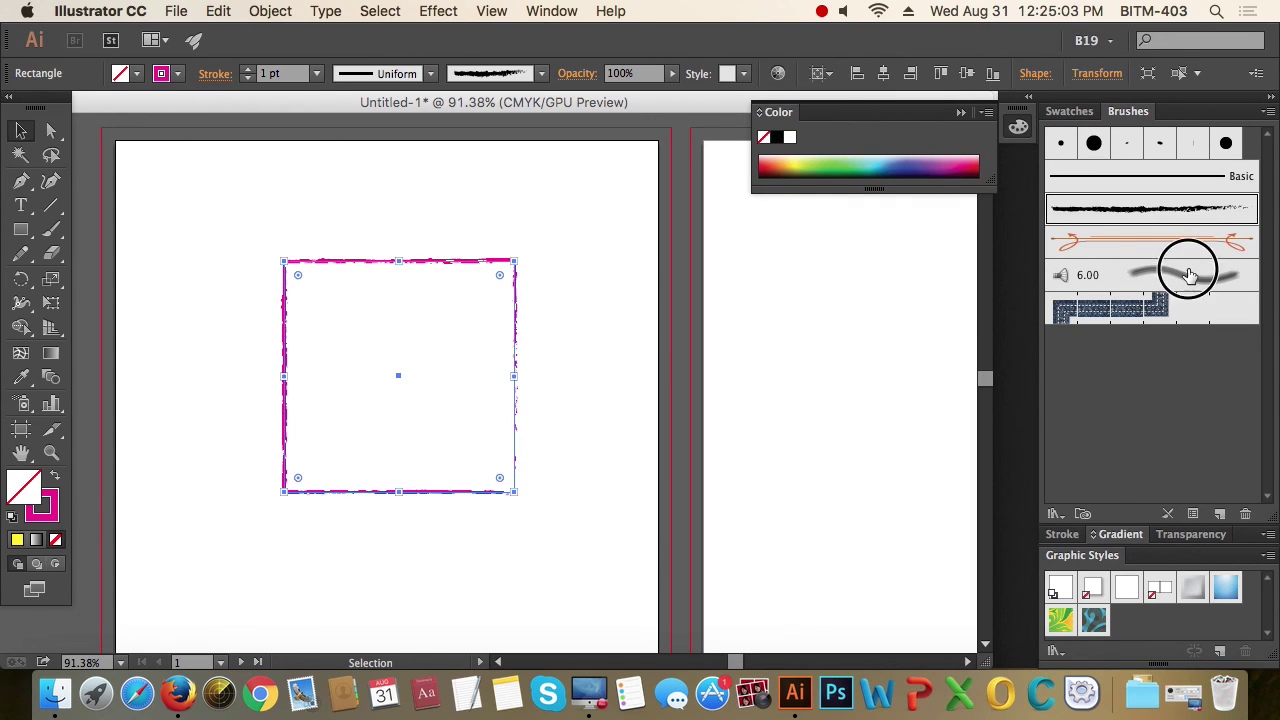
pyautogui.click(1150, 310)
pyautogui.click(1158, 210)
pyautogui.click(1110, 174)
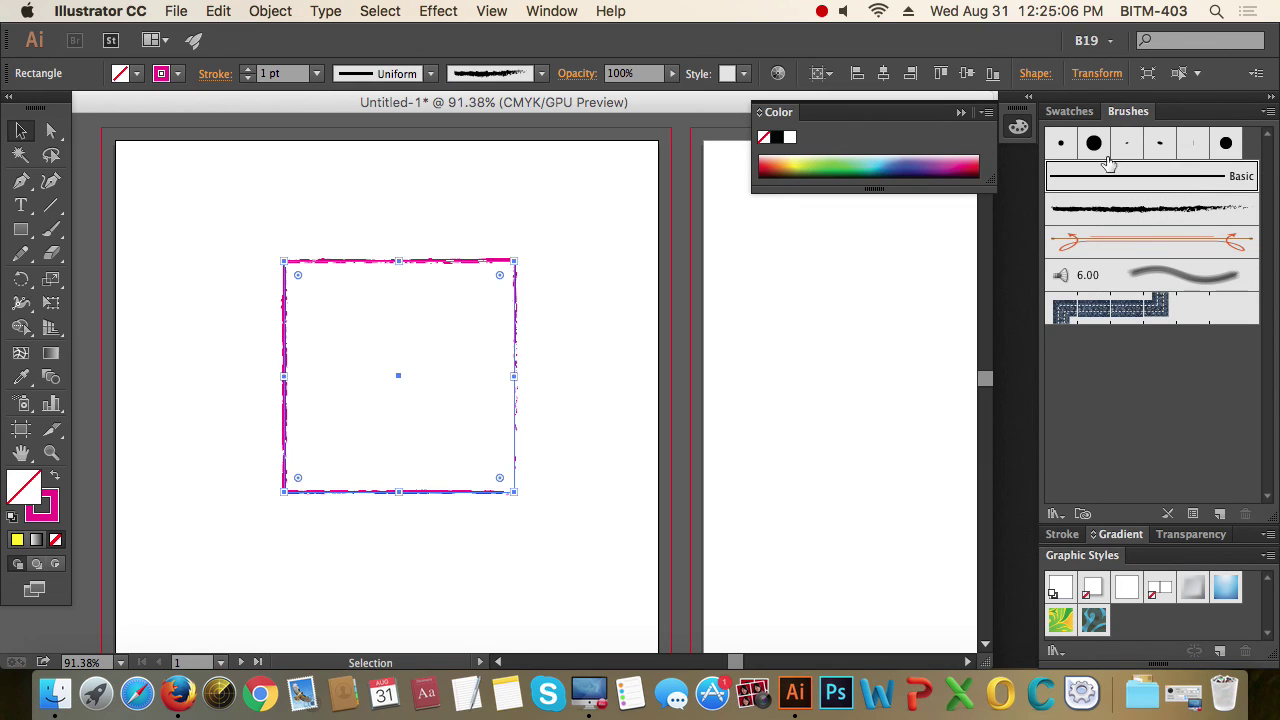
pyautogui.click(1094, 143)
pyautogui.click(1159, 143)
pyautogui.click(1192, 143)
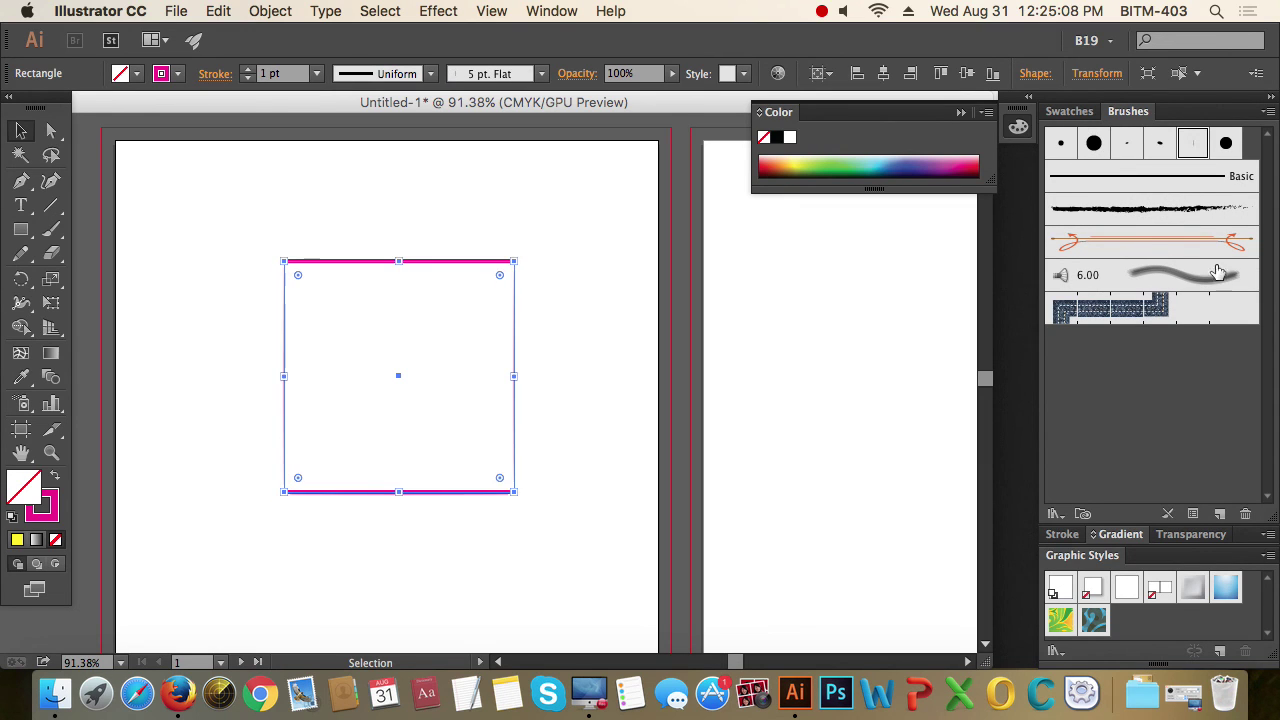
pyautogui.click(1174, 312)
# Deselect and reselect the square to preview its blue pattern stroke.
pyautogui.click(581, 366)
pyautogui.moveTo(587, 384); pyautogui.dragTo(418, 377)
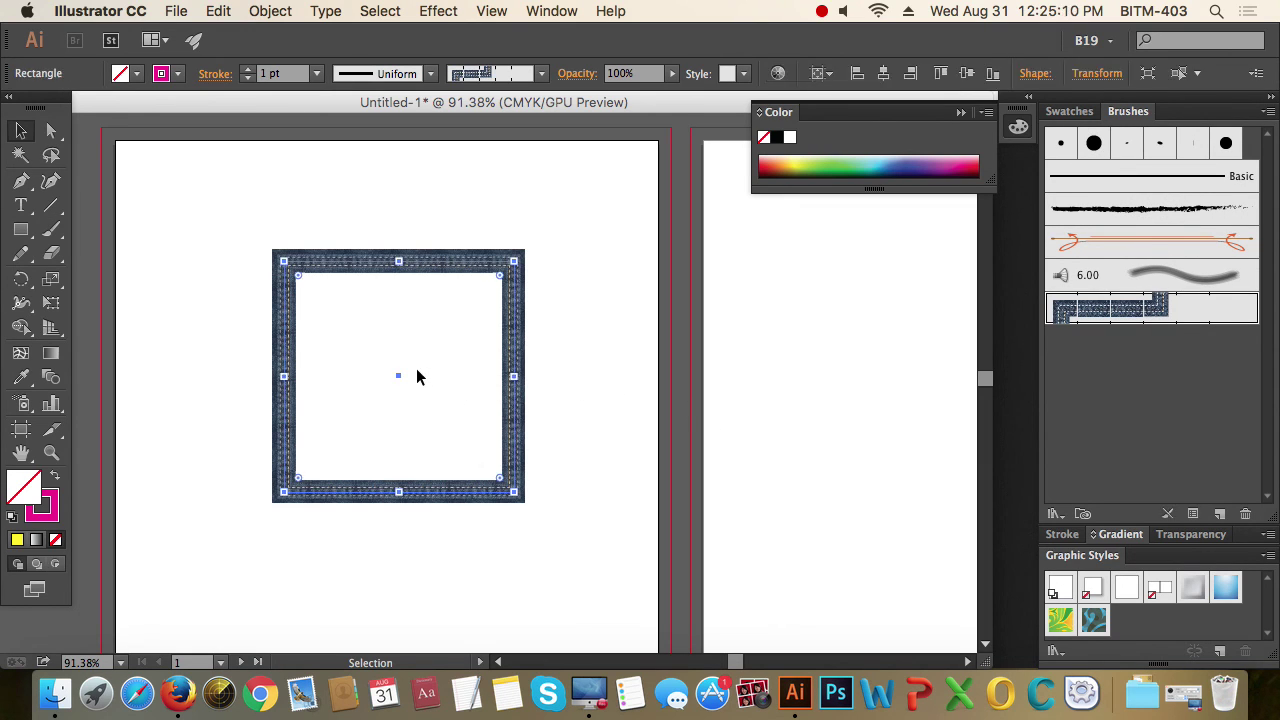
pyautogui.click(586, 345)
pyautogui.click(552, 11)
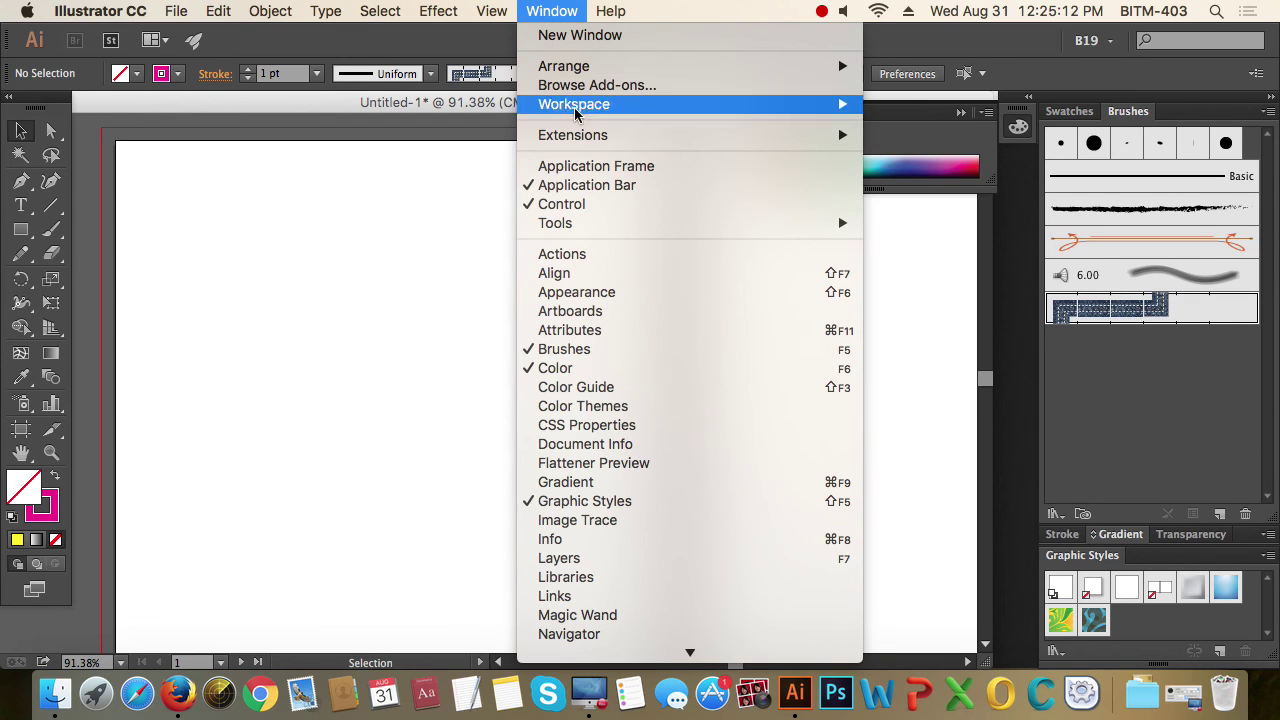
# Open and close the Color Themes and Document Info panels.
pyautogui.click(634, 411)
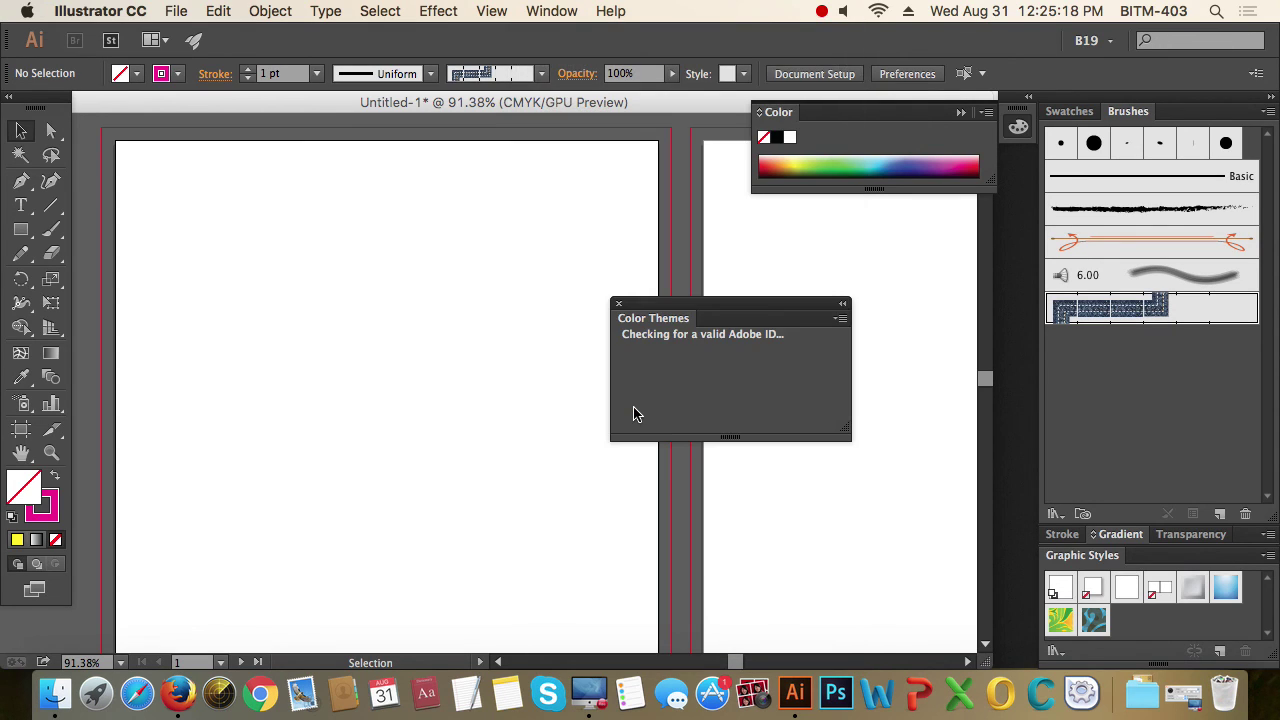
pyautogui.click(617, 304)
pyautogui.click(548, 11)
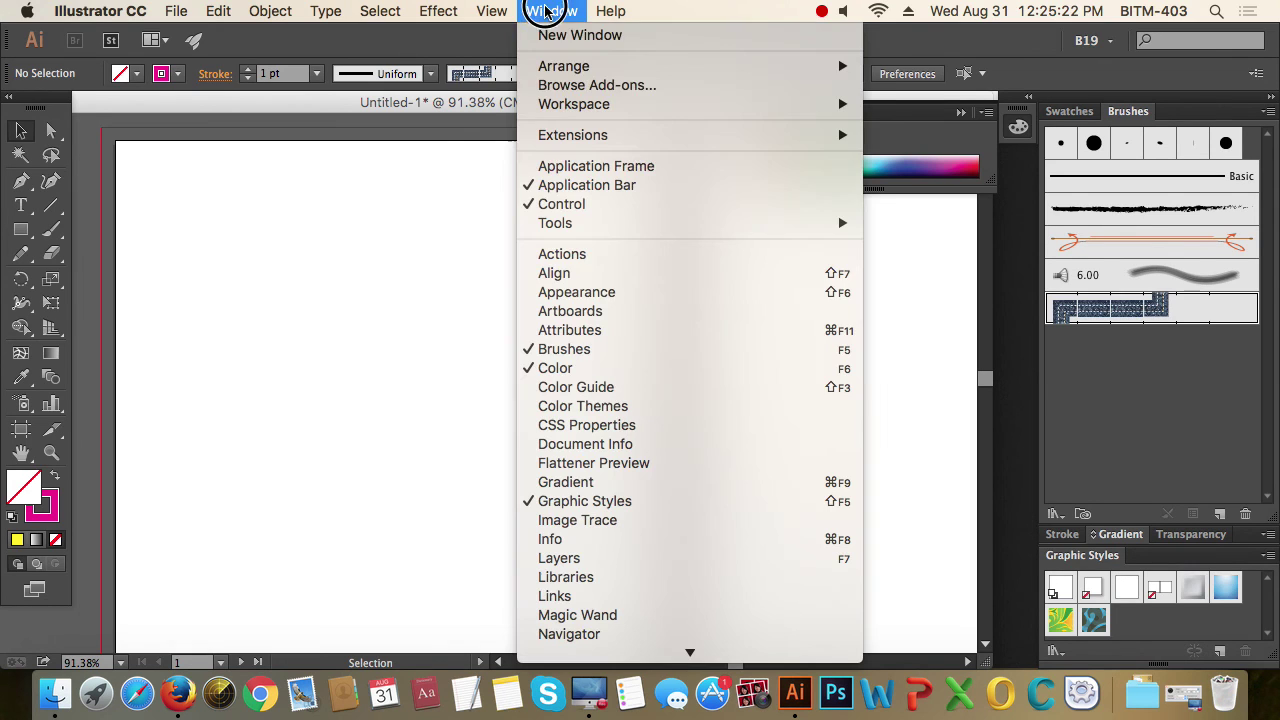
pyautogui.click(645, 450)
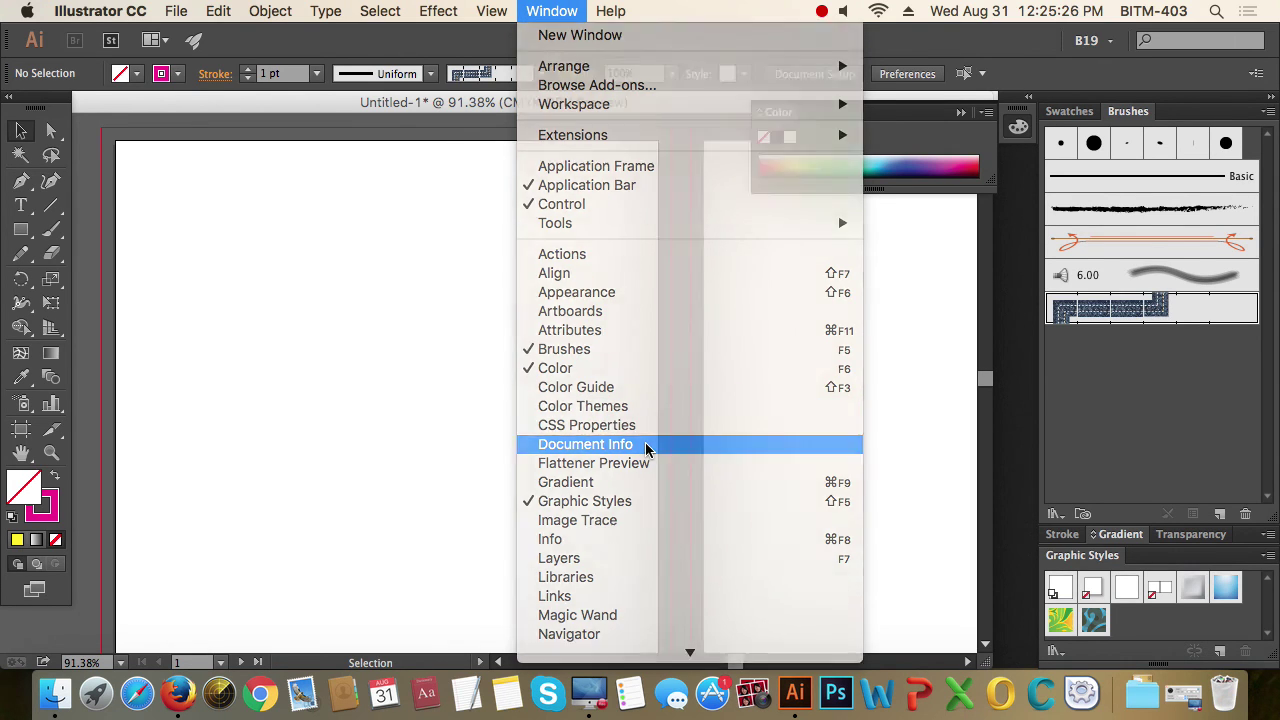
pyautogui.moveTo(172, 222); pyautogui.dragTo(606, 208)
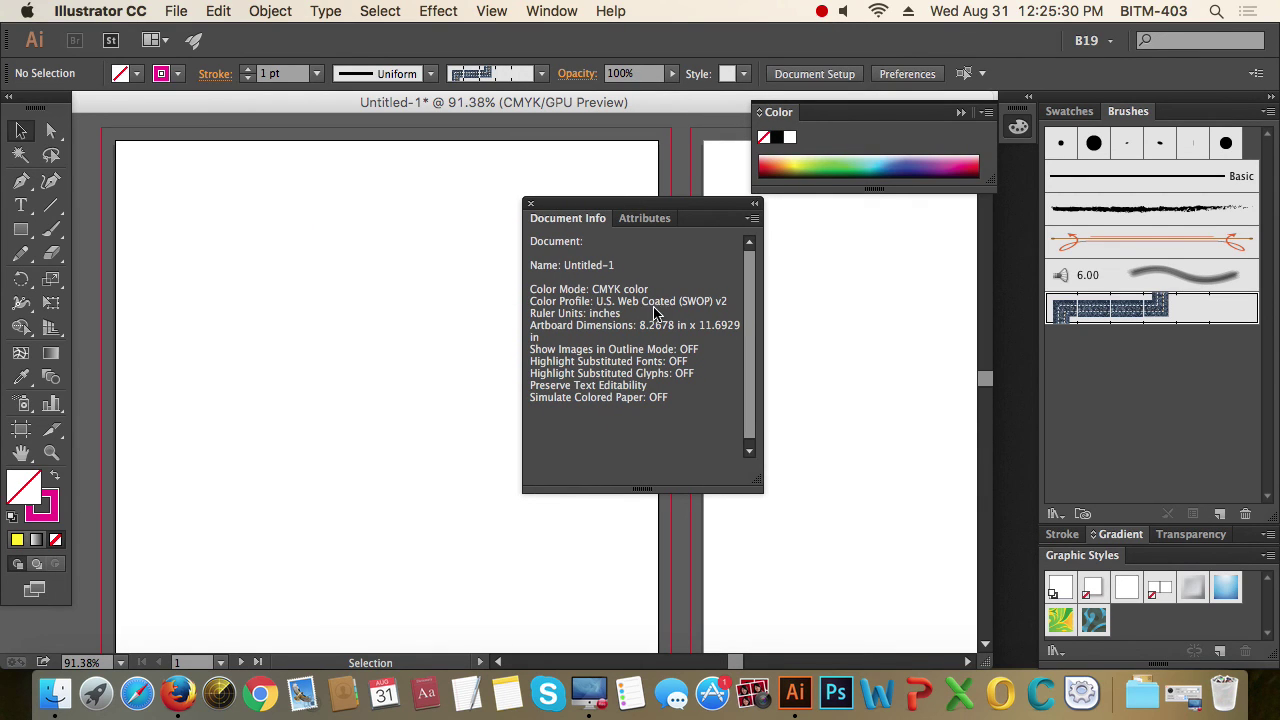
pyautogui.click(532, 206)
# With the Info panel open, draw an unfilled 2.903 × 3.359 in rectangle on Artboard 1.
pyautogui.click(551, 11)
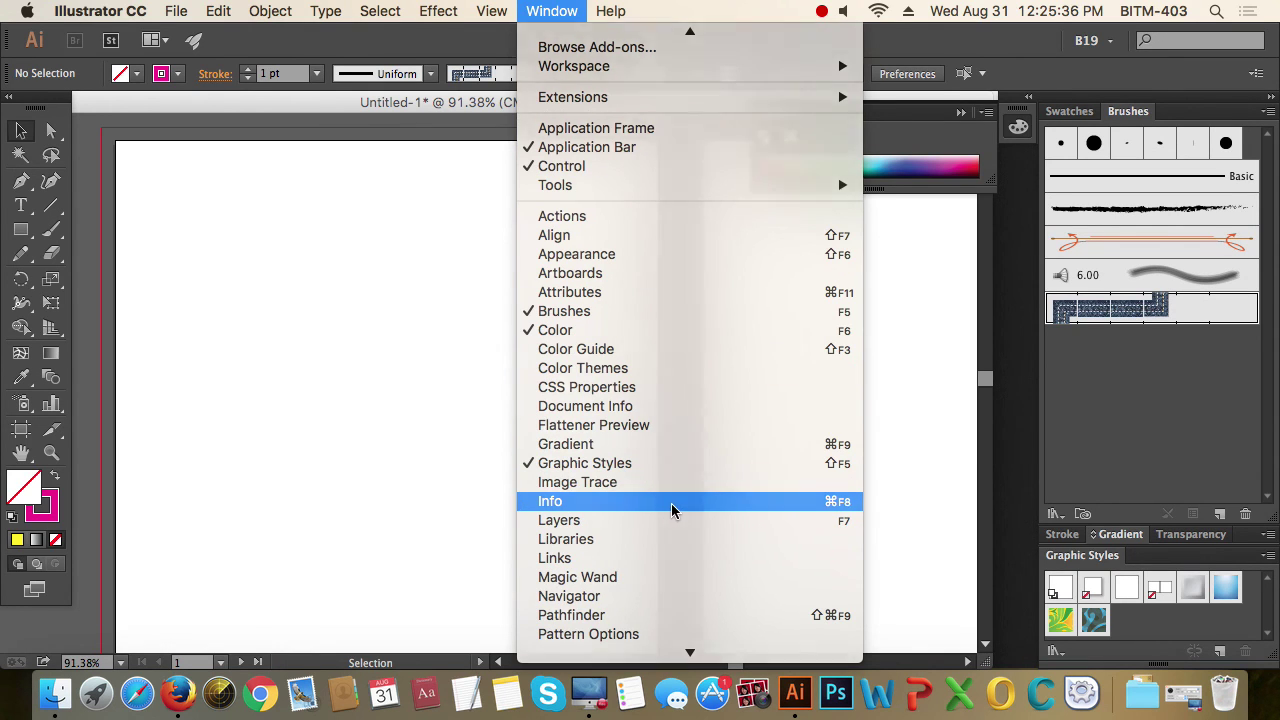
pyautogui.click(671, 503)
pyautogui.moveTo(213, 357); pyautogui.dragTo(651, 287)
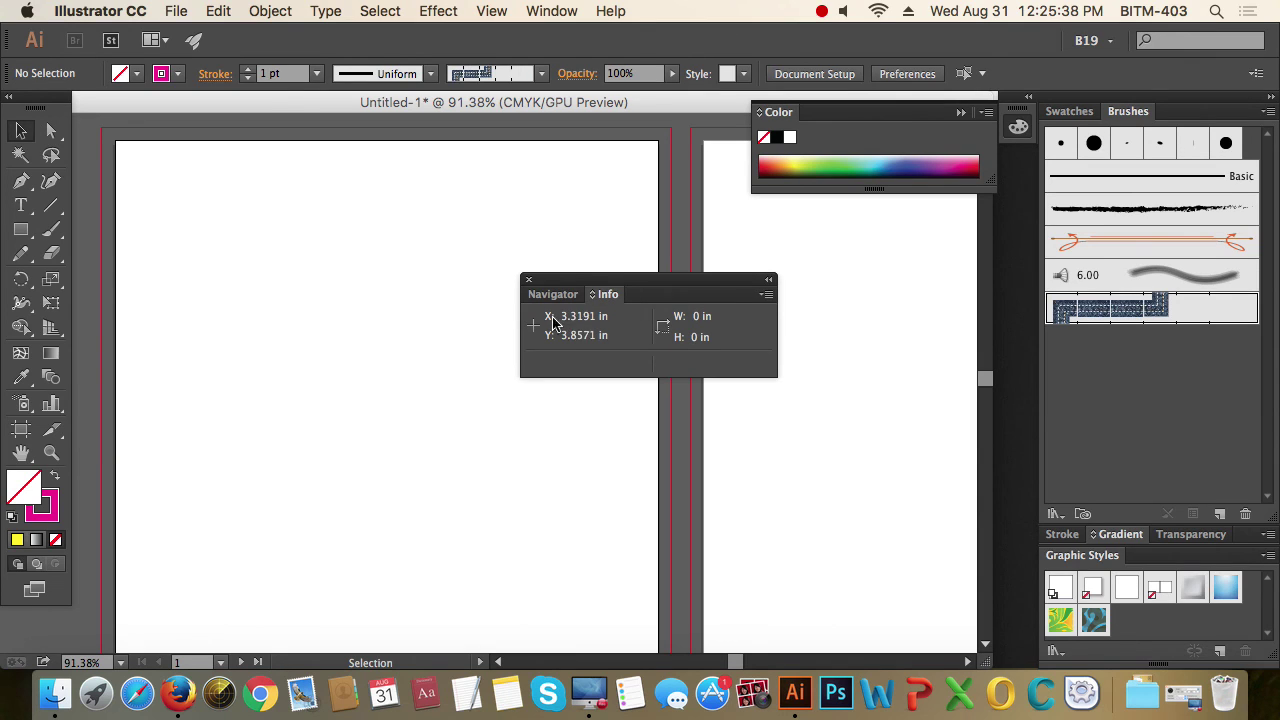
pyautogui.click(25, 232)
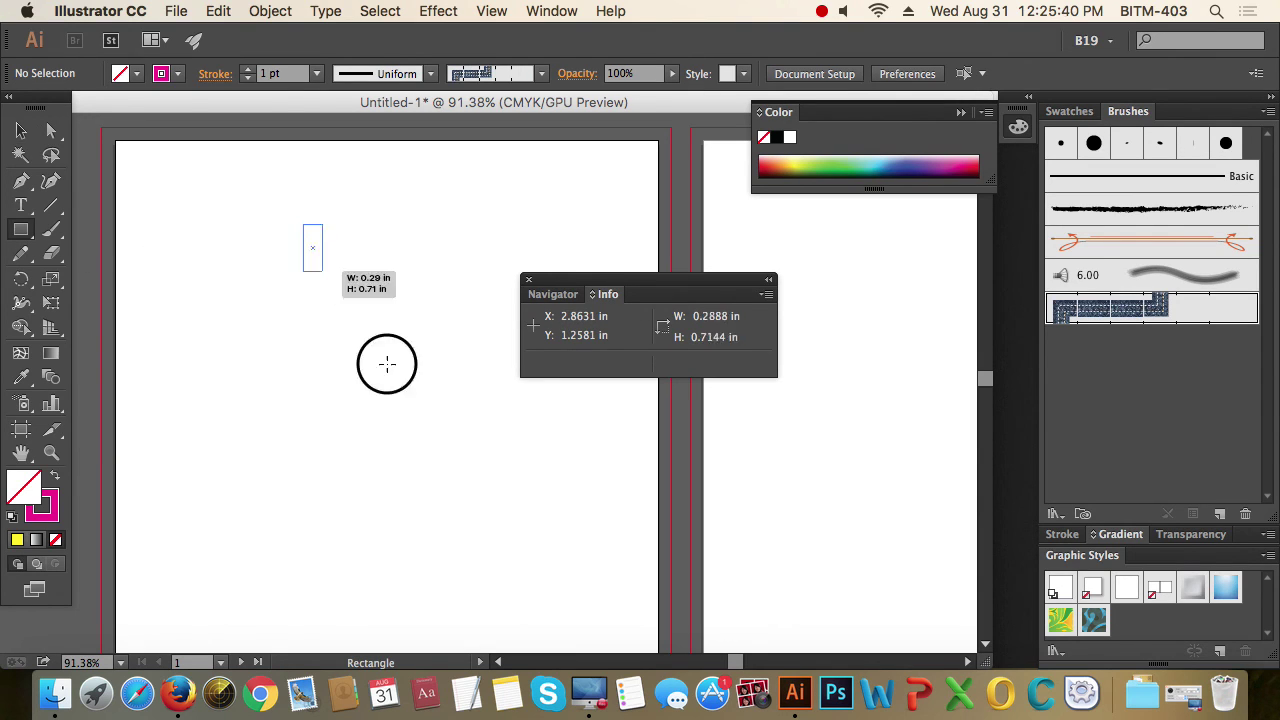
pyautogui.moveTo(303, 224); pyautogui.dragTo(494, 445)
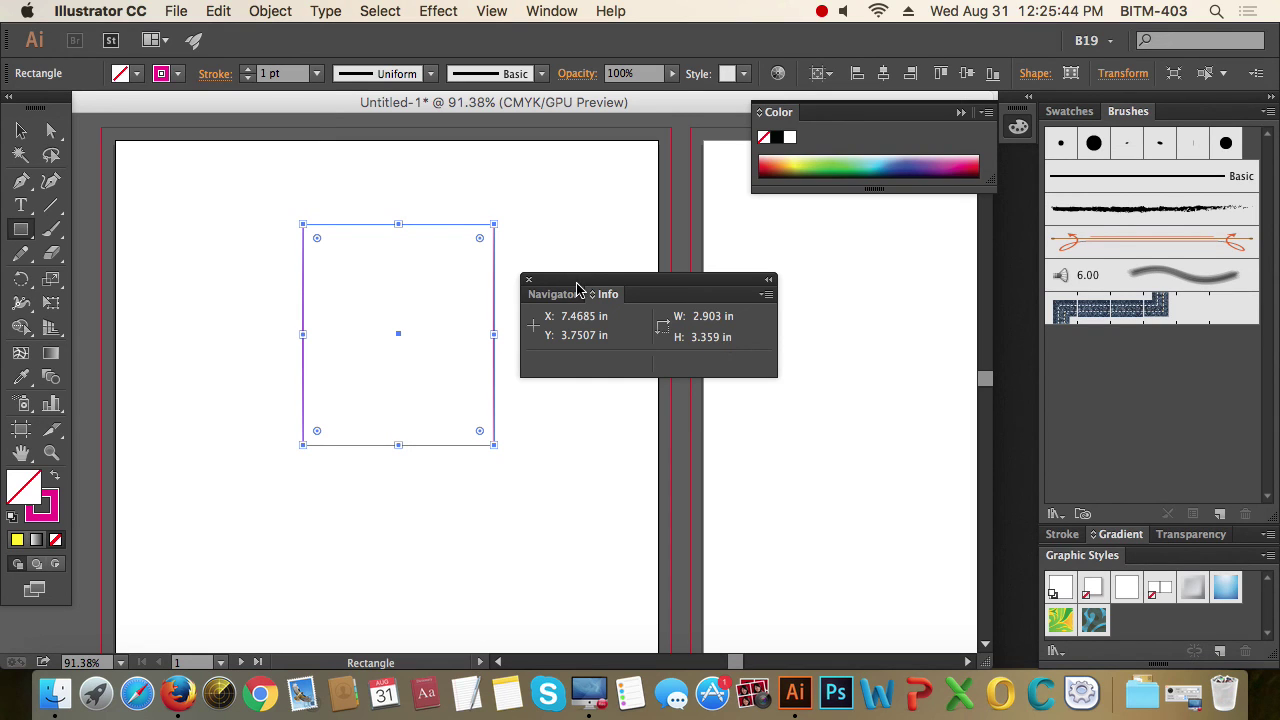
pyautogui.click(530, 281)
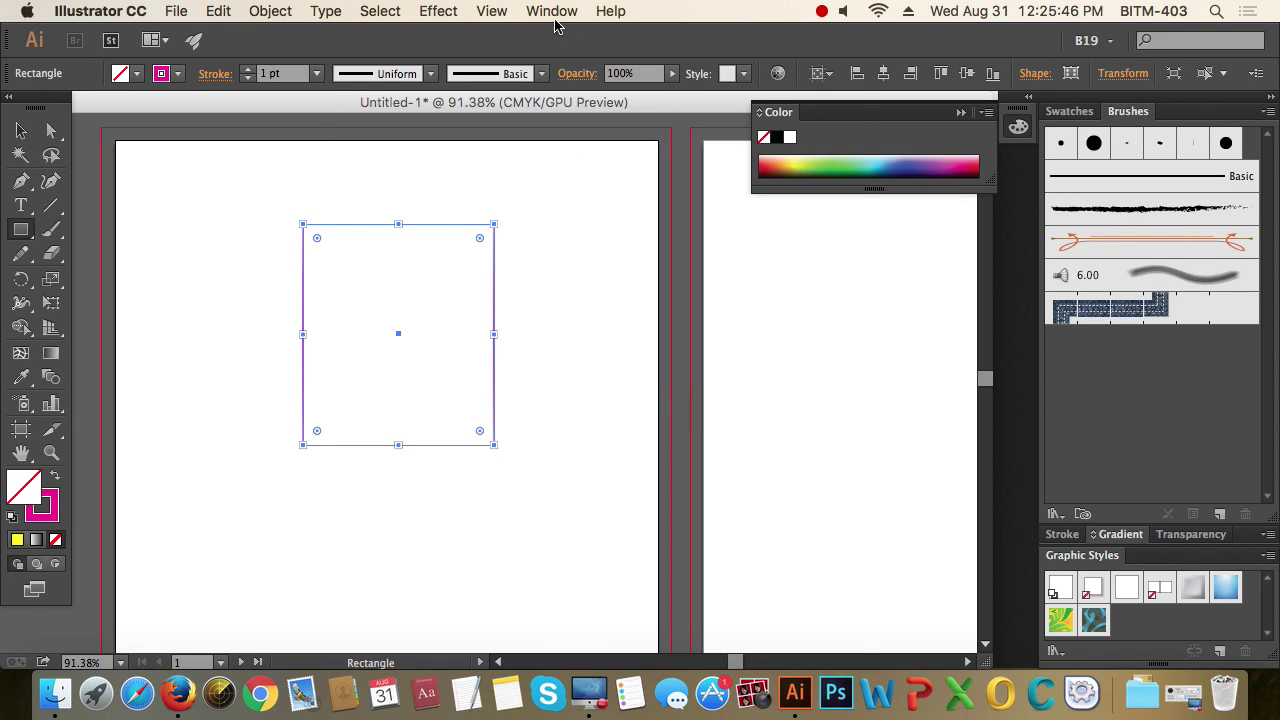
pyautogui.click(552, 11)
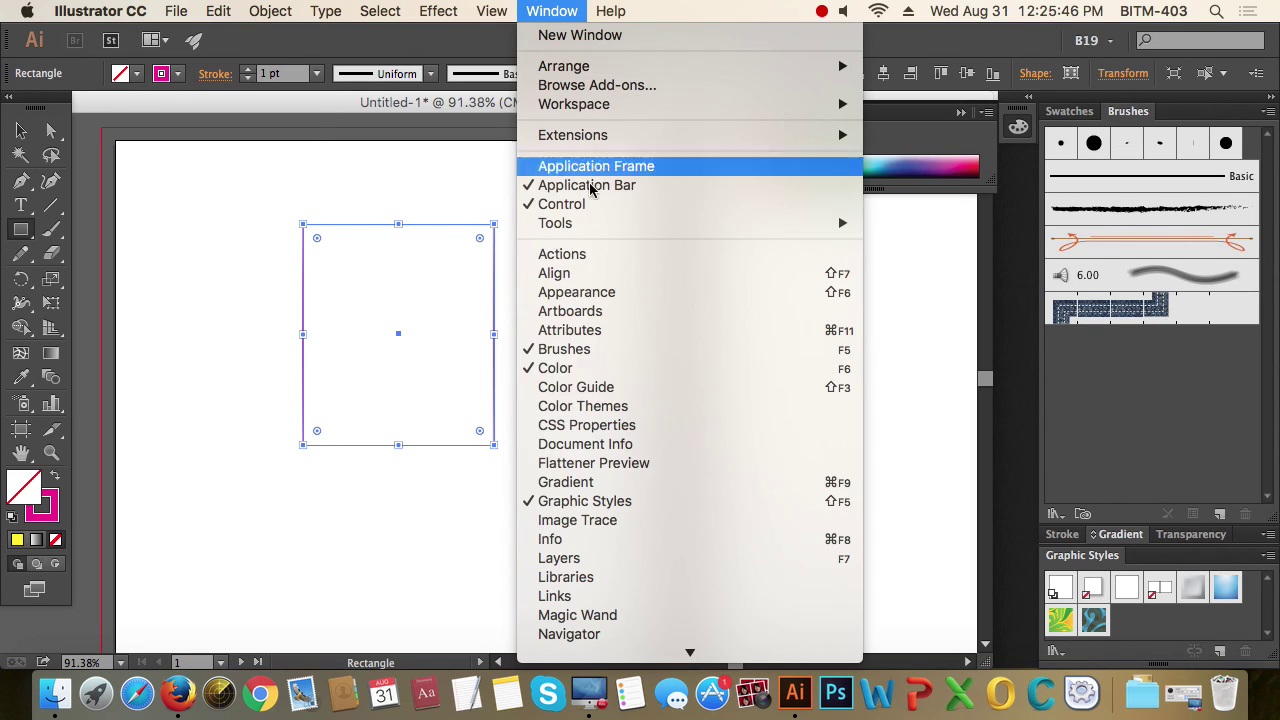
# Open the Layers panel and move it up and to the right.
pyautogui.click(634, 561)
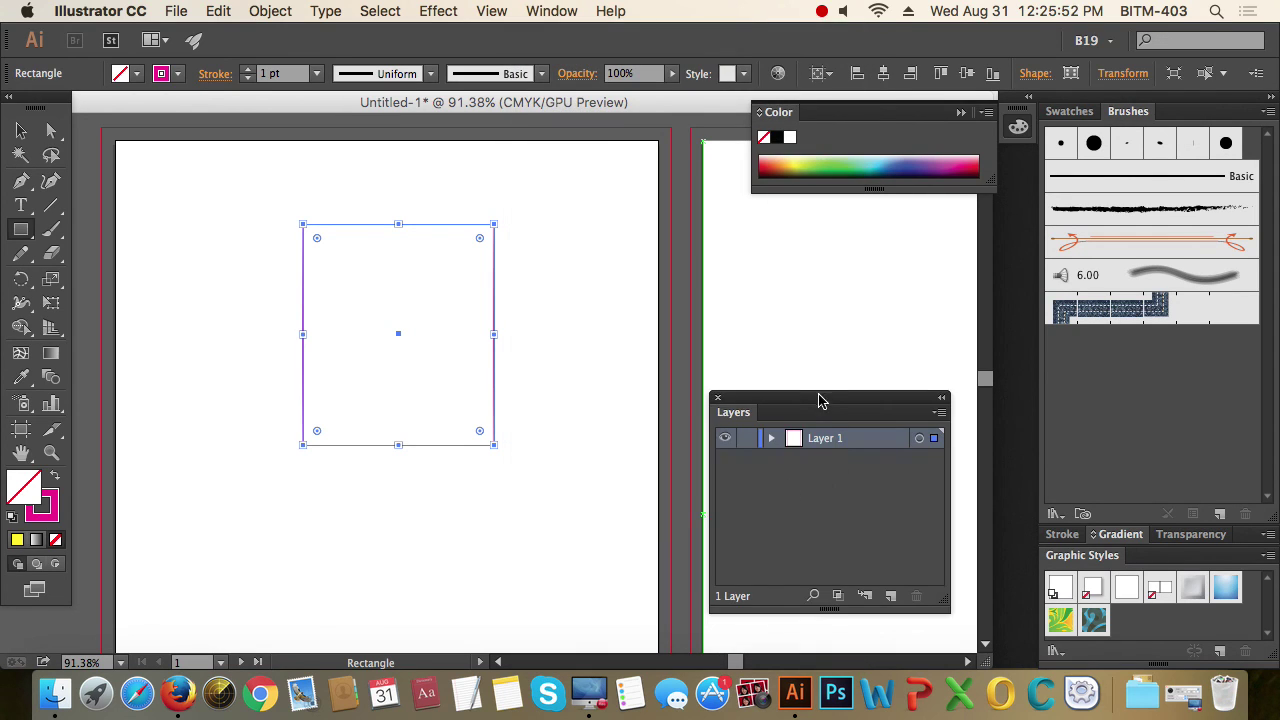
pyautogui.moveTo(818, 400); pyautogui.dragTo(880, 283)
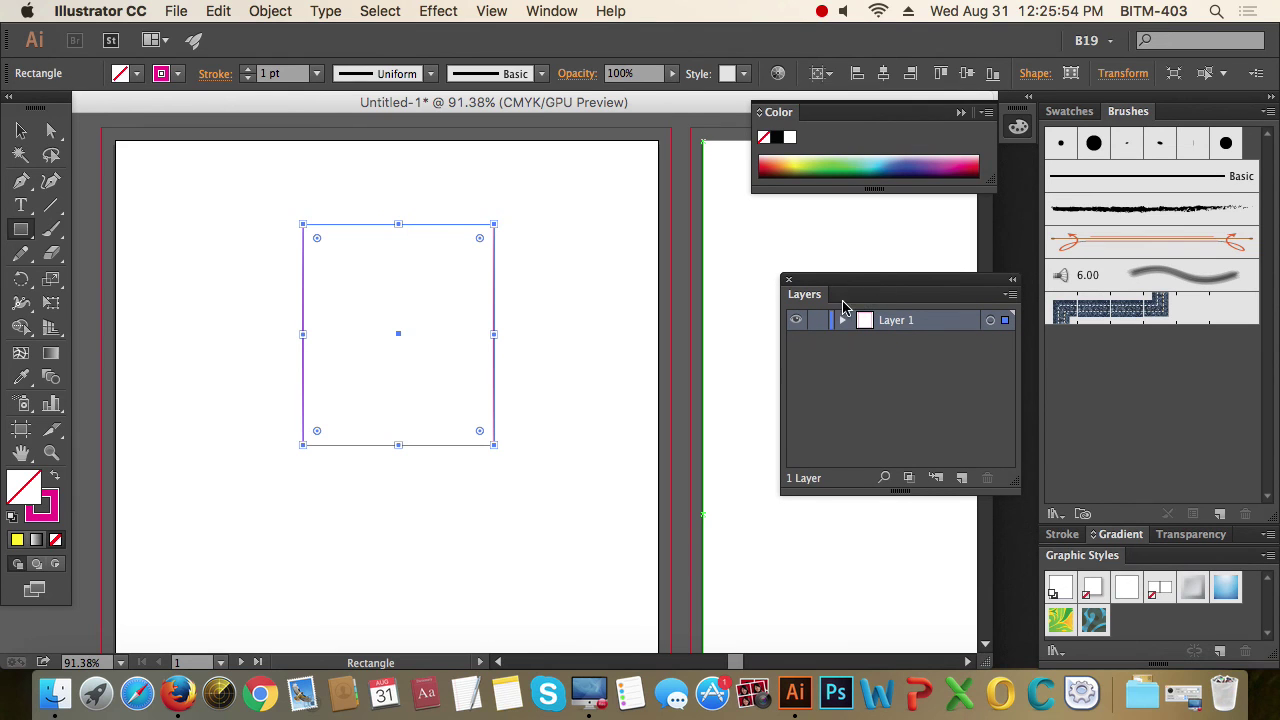
pyautogui.click(548, 11)
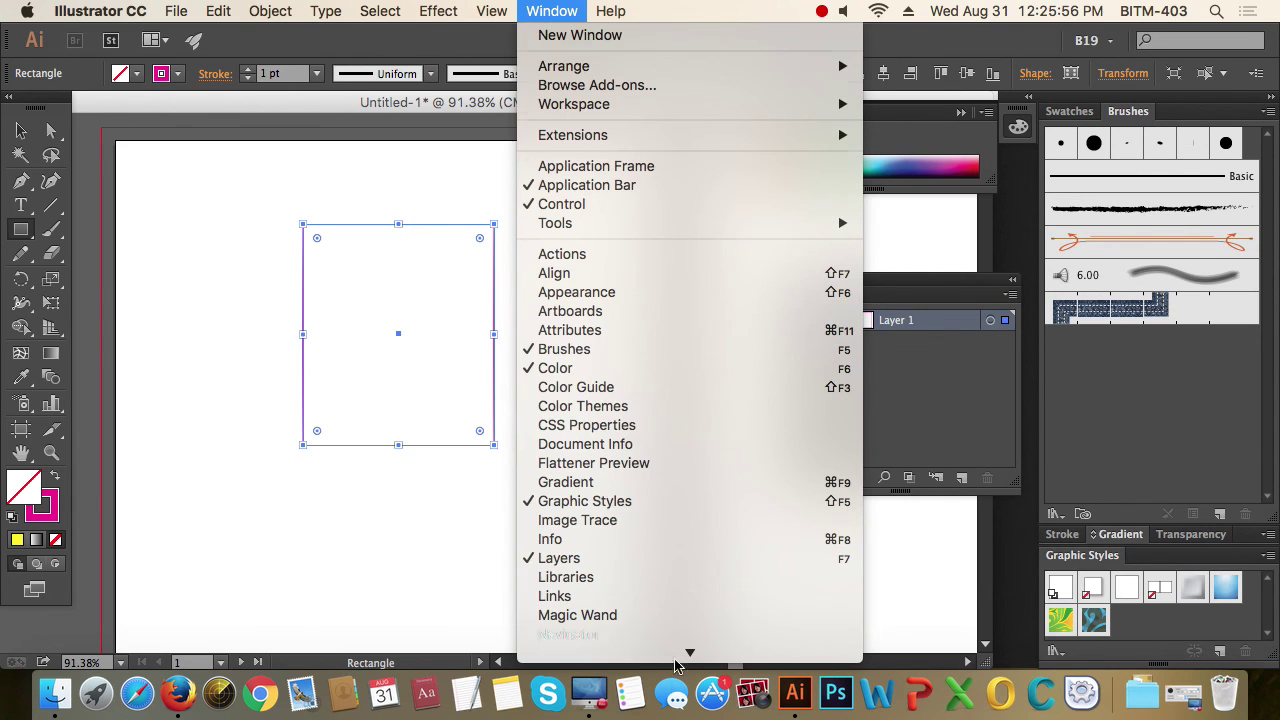
# Open and close the Libraries panel and the Links panel.
pyautogui.click(642, 484)
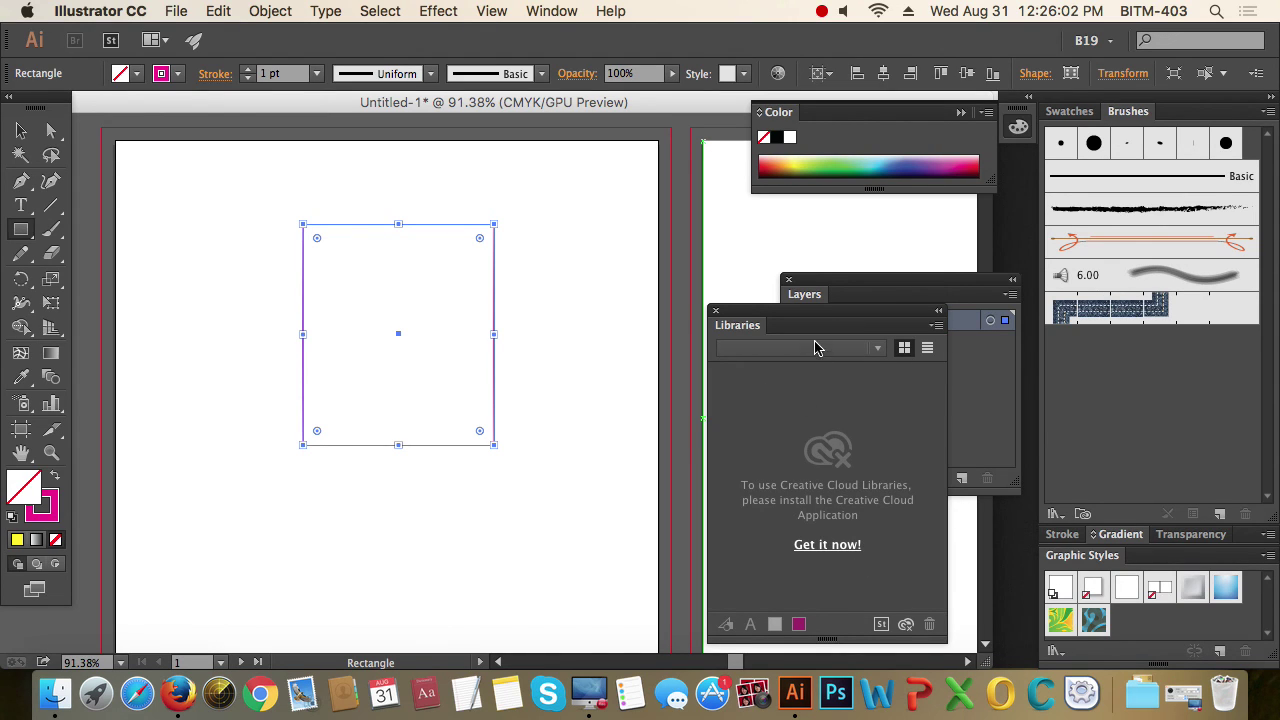
pyautogui.click(715, 310)
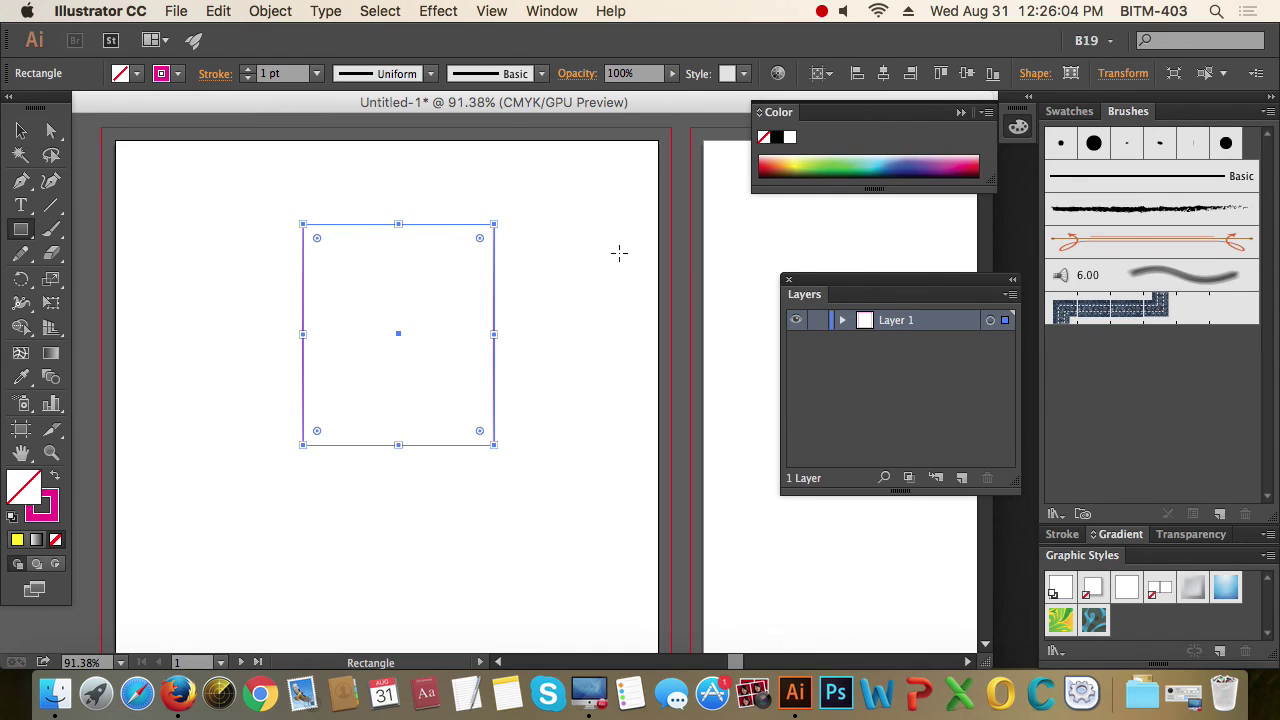
pyautogui.click(519, 14)
pyautogui.scroll(-5, 705, 560)
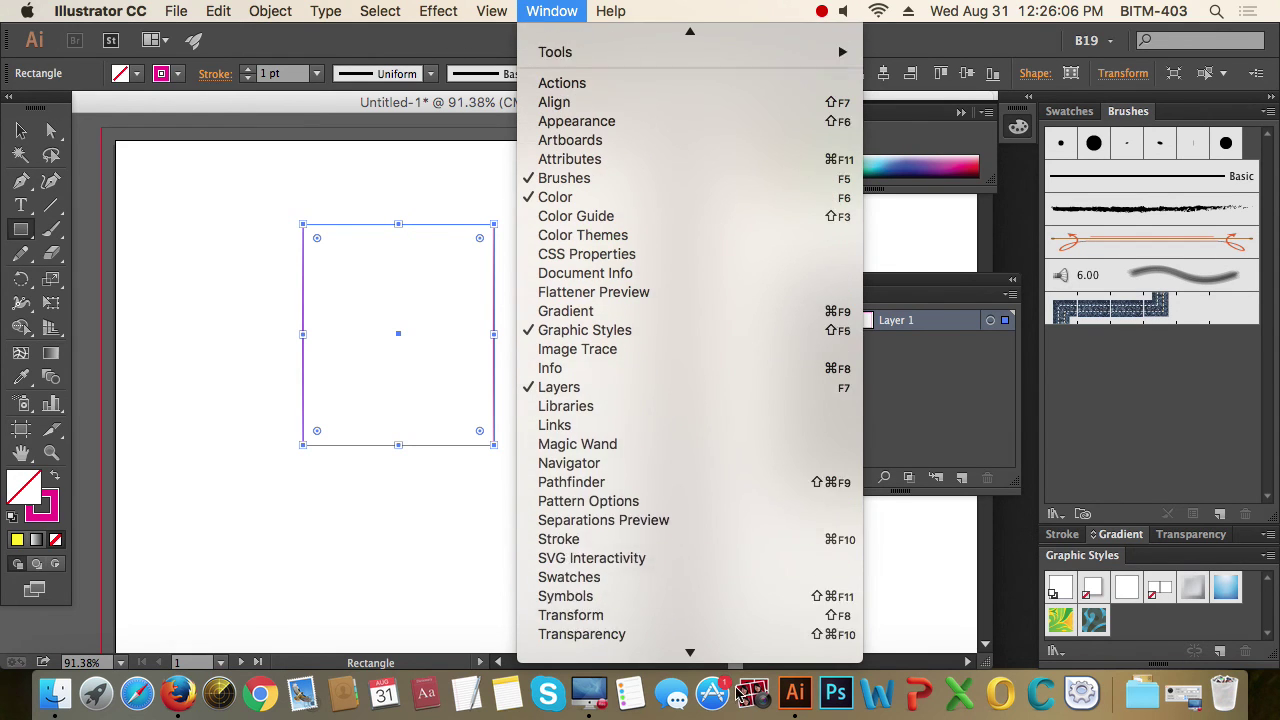
pyautogui.click(634, 406)
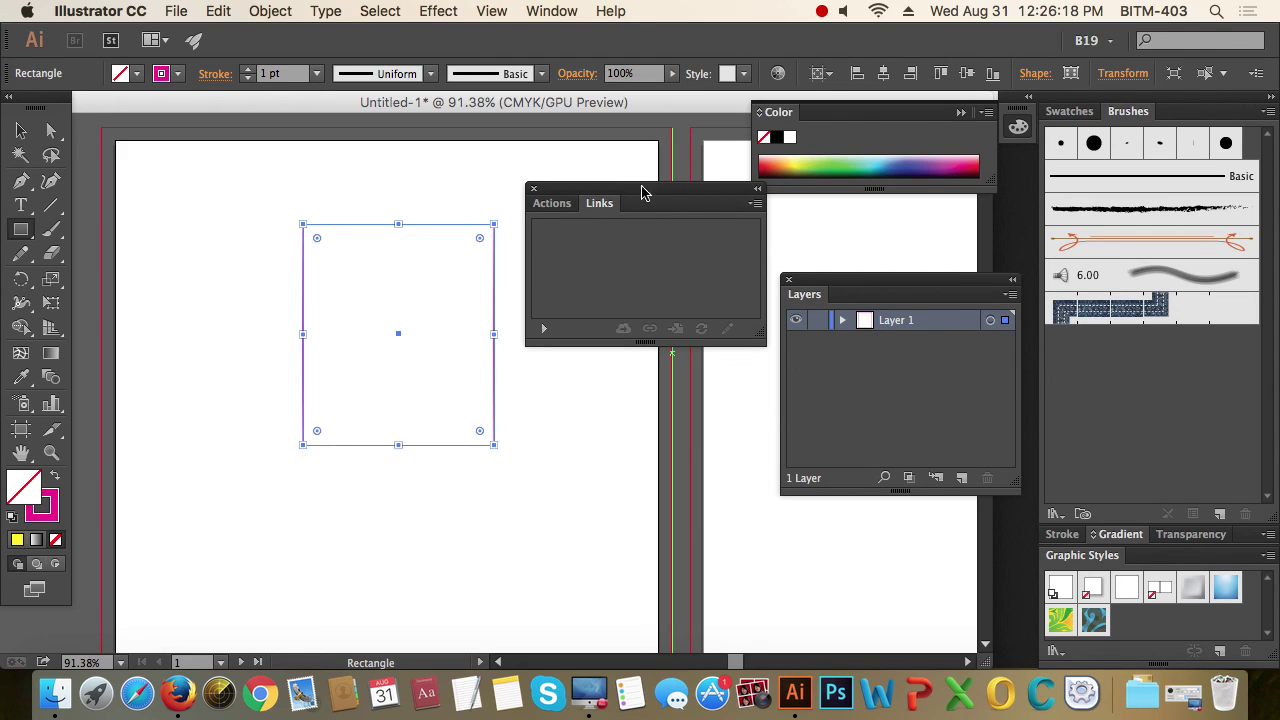
pyautogui.click(534, 189)
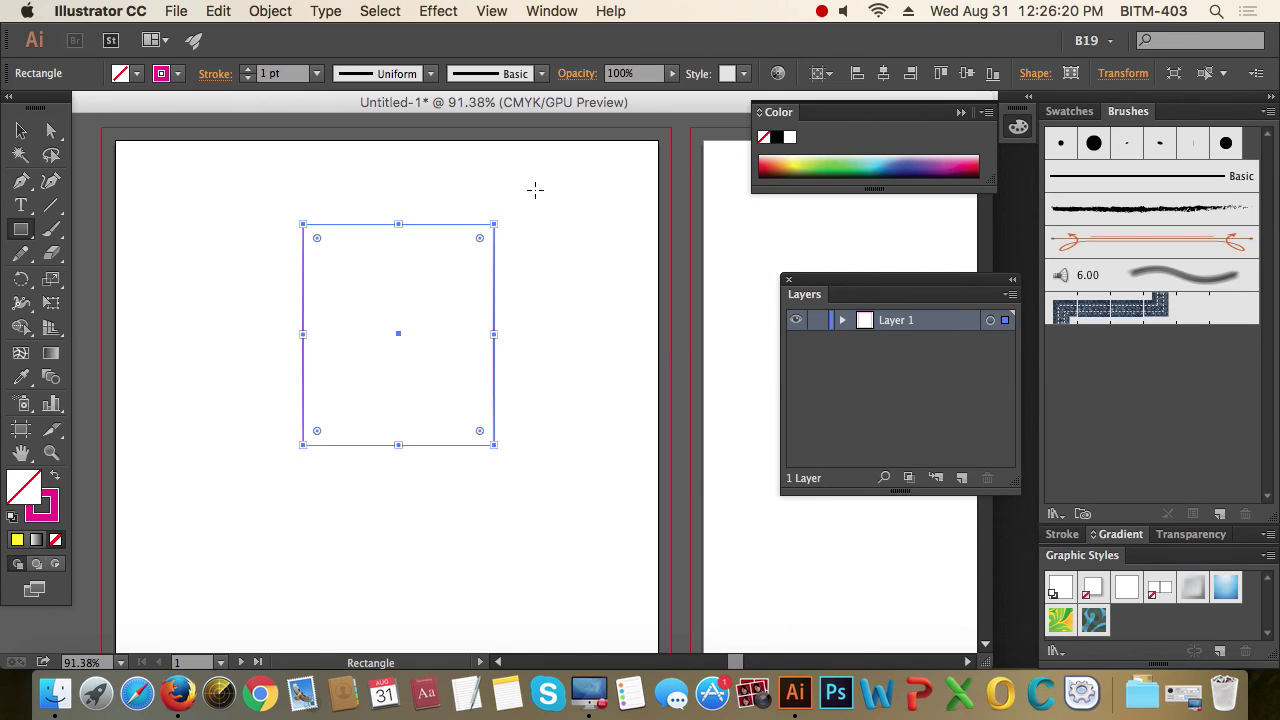
pyautogui.click(550, 11)
pyautogui.scroll(-5, 670, 520)
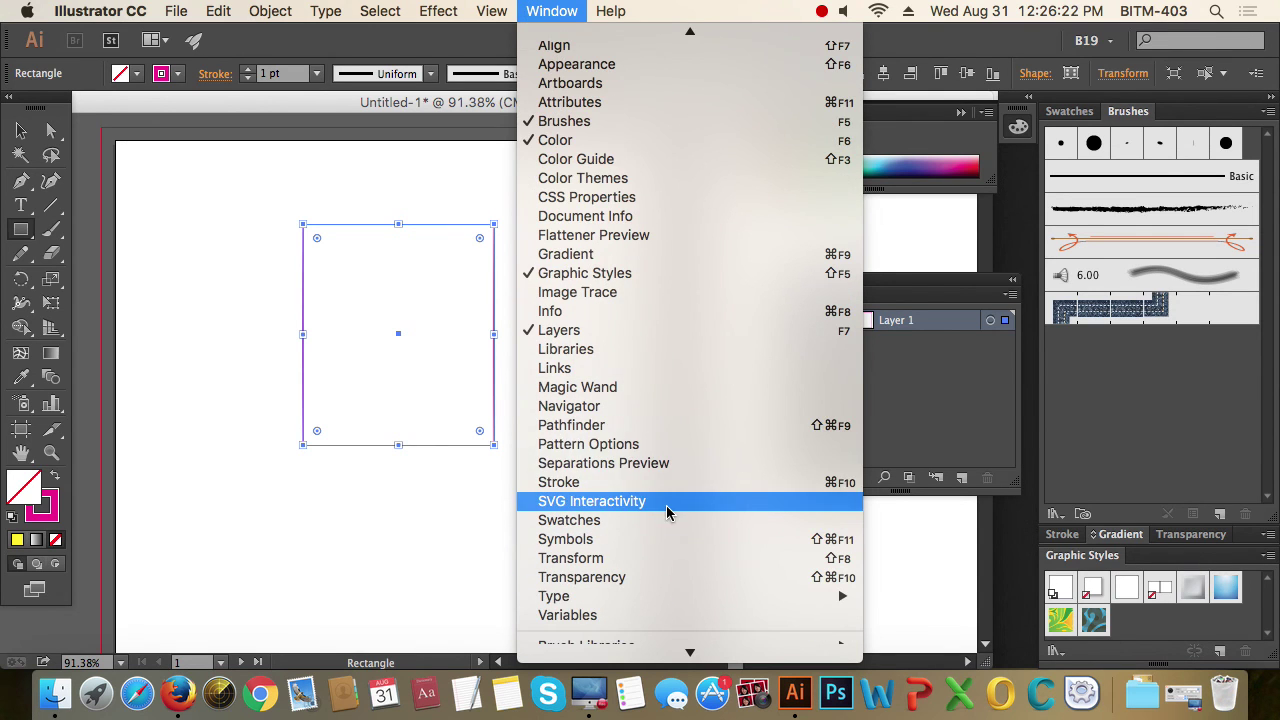
# Open the Navigator panel and pan and zoom the view with it.
pyautogui.click(655, 407)
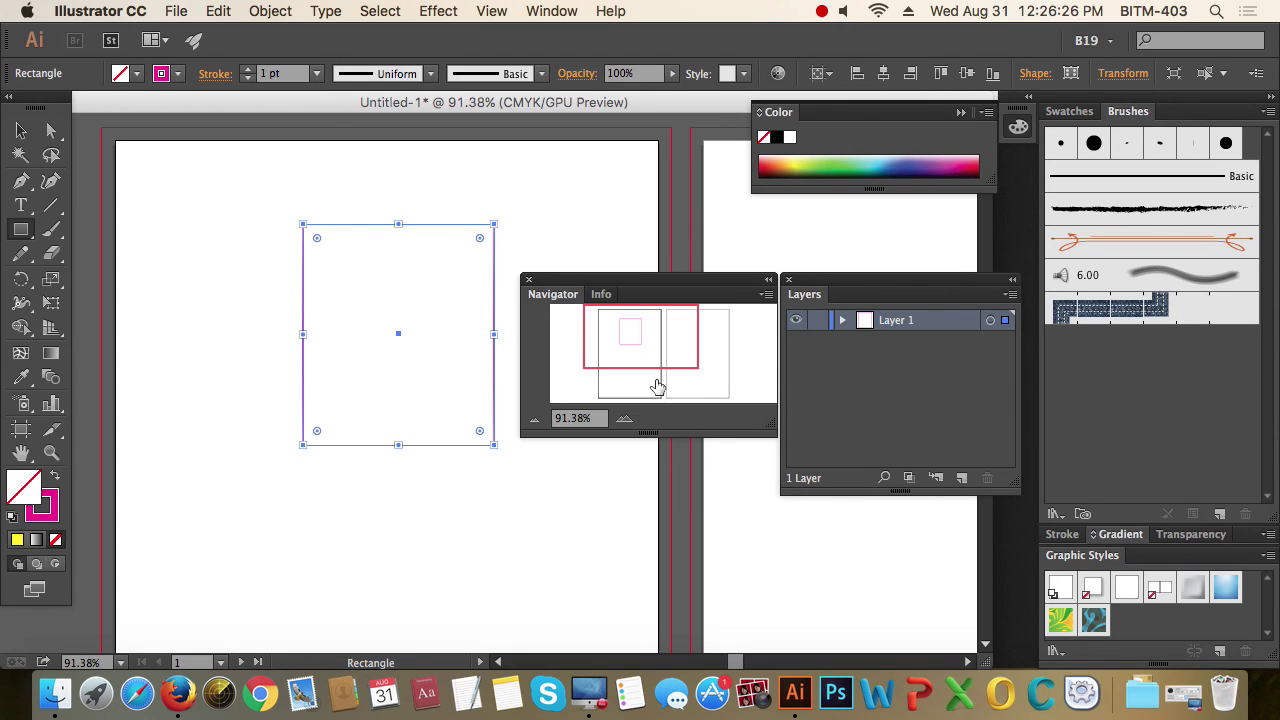
pyautogui.moveTo(654, 383)
pyautogui.mouseDown()
pyautogui.moveTo(648, 340)
pyautogui.moveTo(617, 334)
pyautogui.moveTo(626, 363)
pyautogui.moveTo(686, 377)
pyautogui.moveTo(713, 347)
pyautogui.moveTo(689, 323)
pyautogui.moveTo(637, 326)
pyautogui.moveTo(623, 343)
pyautogui.moveTo(629, 376)
pyautogui.moveTo(674, 357)
pyautogui.moveTo(654, 320)
pyautogui.moveTo(634, 327)
pyautogui.mouseUp()
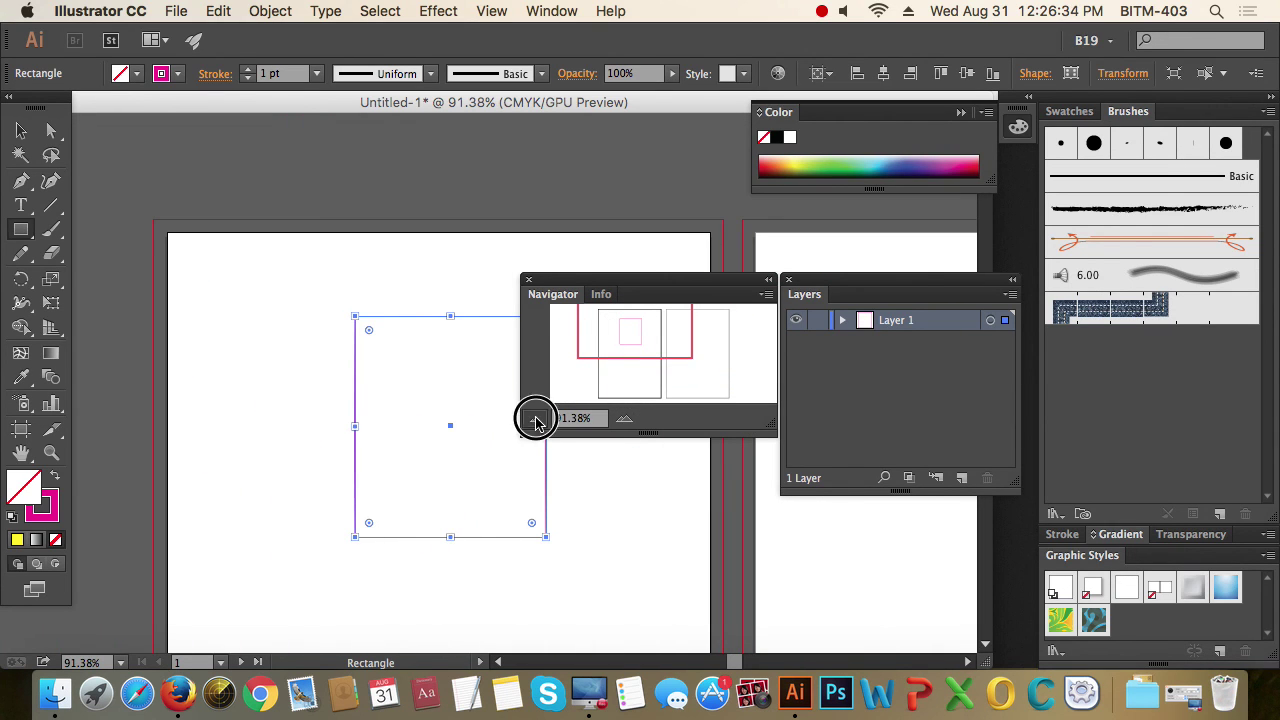
pyautogui.click(534, 418)
pyautogui.click(624, 418)
pyautogui.click(625, 418)
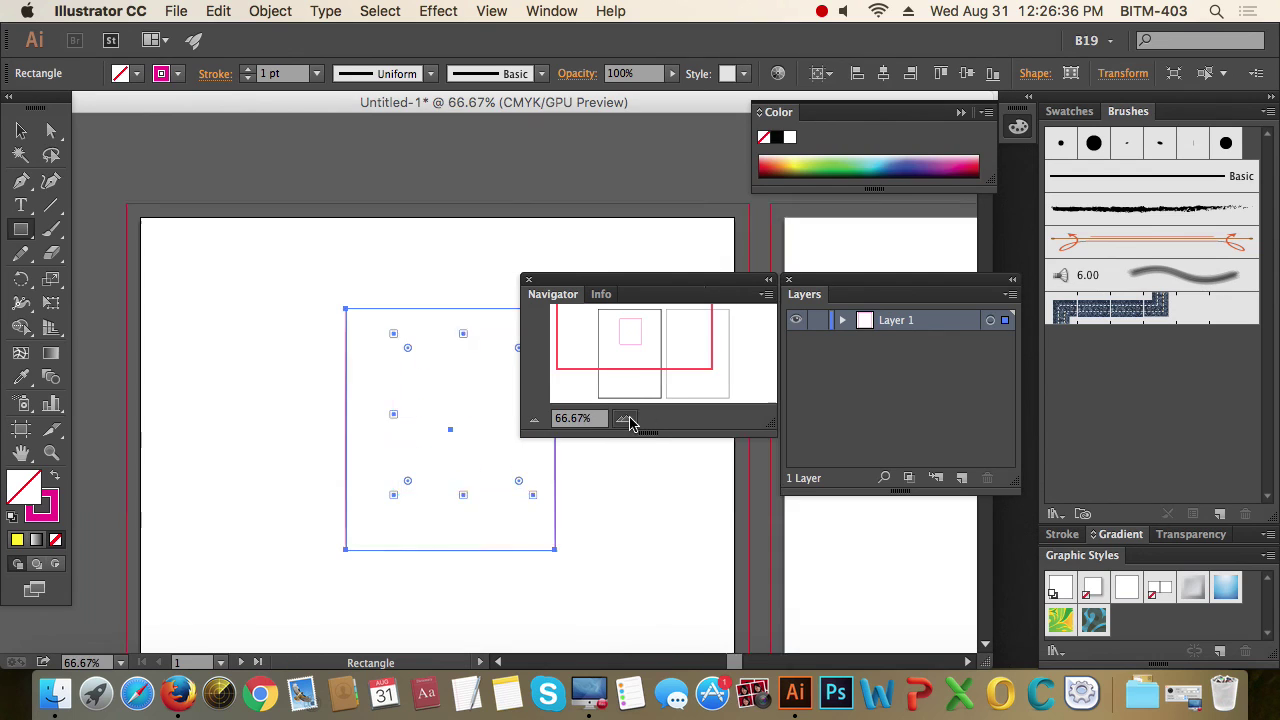
pyautogui.click(624, 418)
# Zoom out to 50% with both artboards in view, then open the Pathfinder panel.
pyautogui.doubleClick(624, 418)
pyautogui.doubleClick(536, 420)
pyautogui.click(536, 420)
pyautogui.click(538, 421)
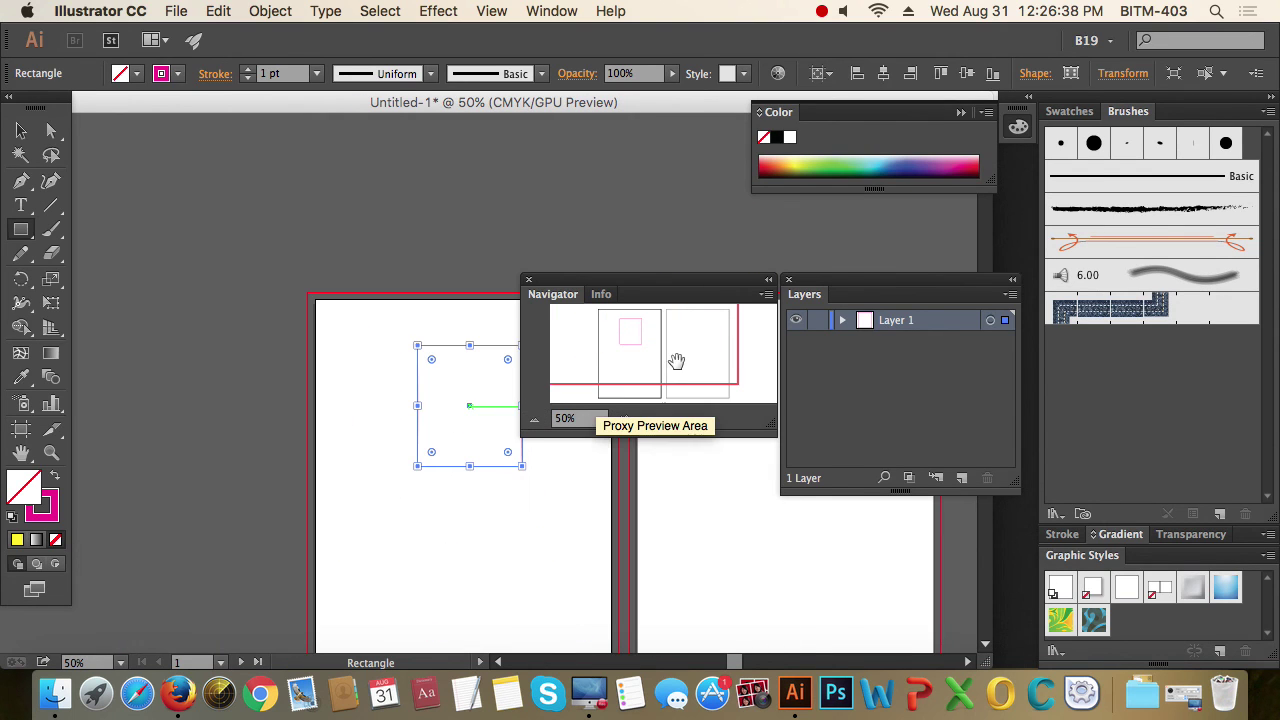
pyautogui.moveTo(658, 359); pyautogui.dragTo(698, 376)
pyautogui.click(551, 11)
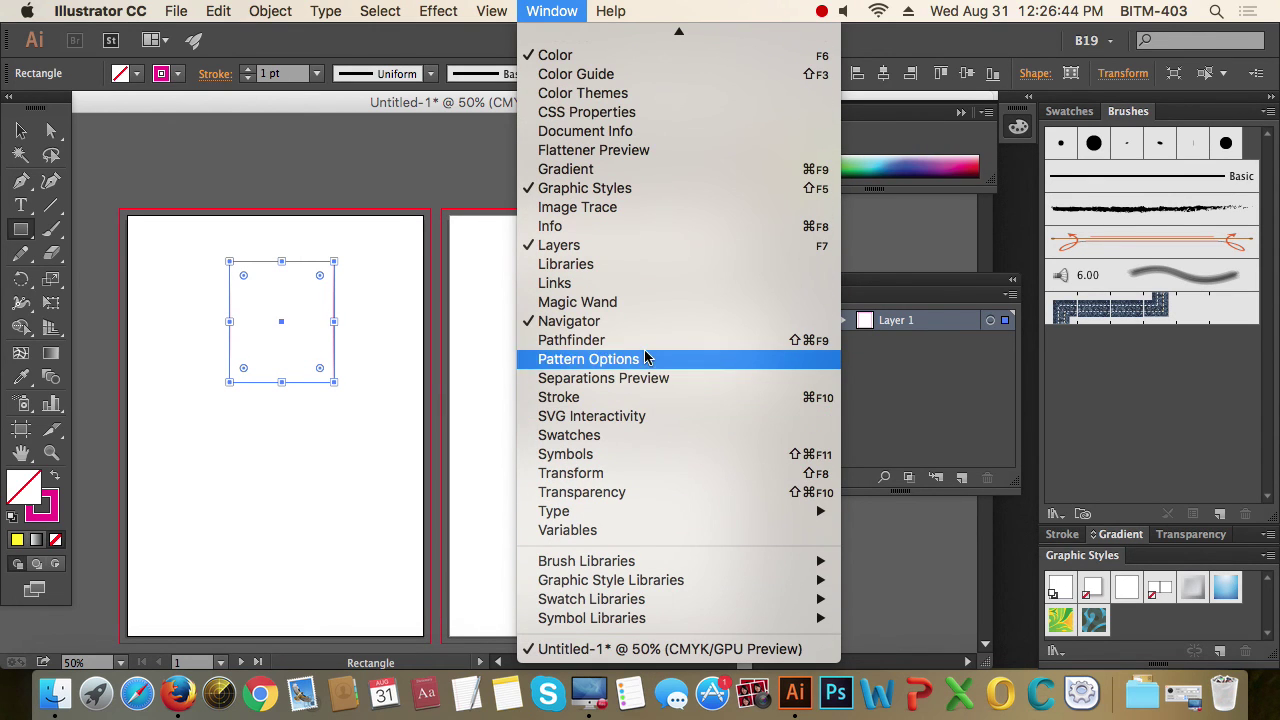
pyautogui.click(645, 340)
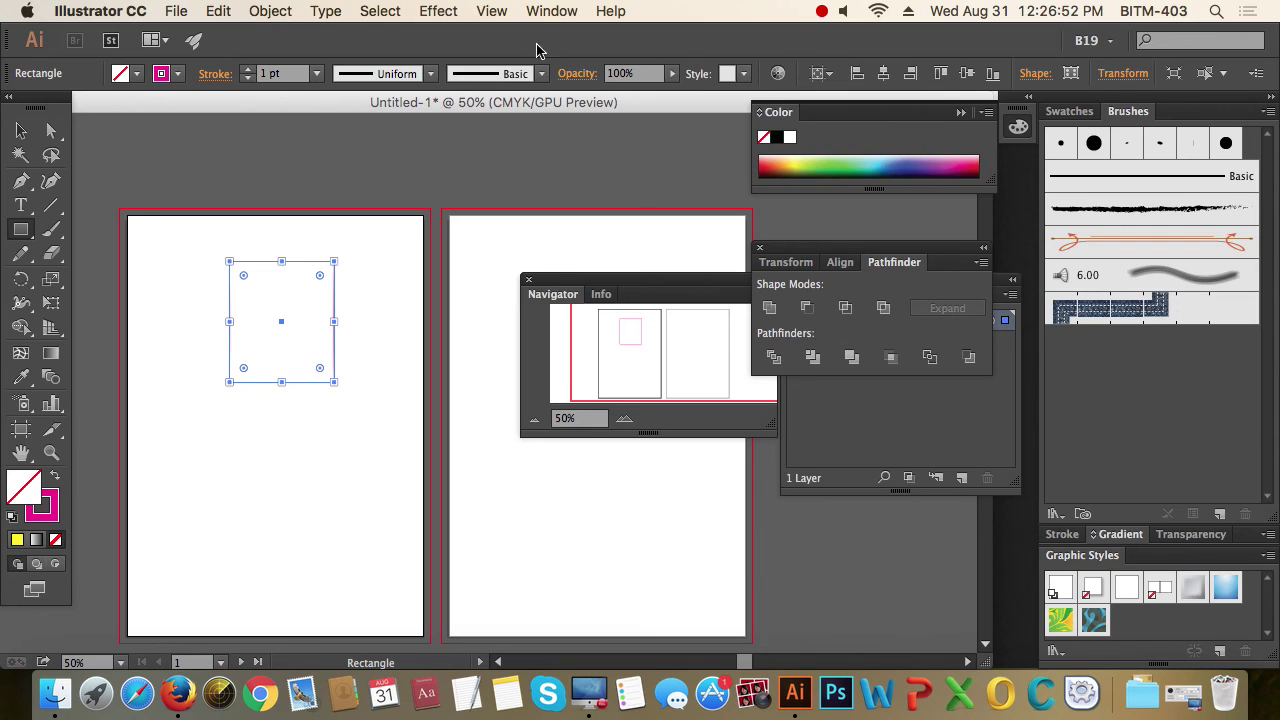
# Float the Stroke panel over the canvas with all its stroke options shown.
pyautogui.click(555, 8)
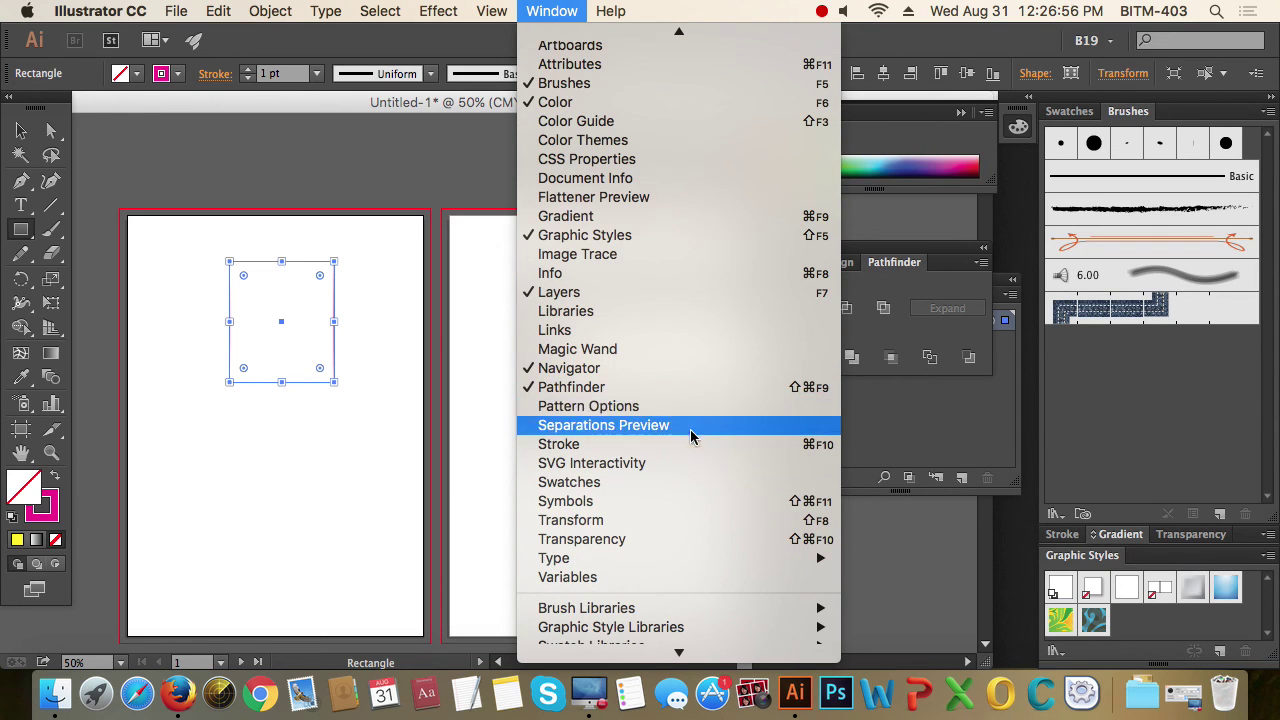
pyautogui.click(675, 444)
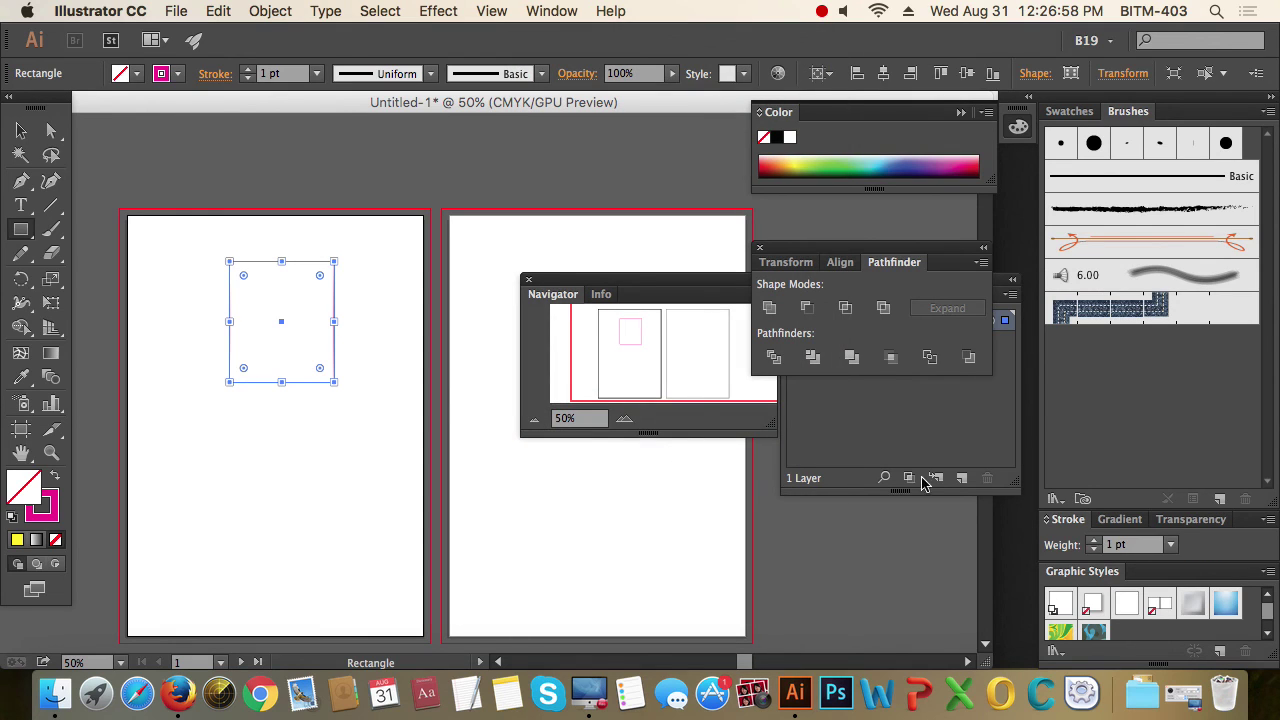
pyautogui.moveTo(1066, 519); pyautogui.dragTo(385, 220)
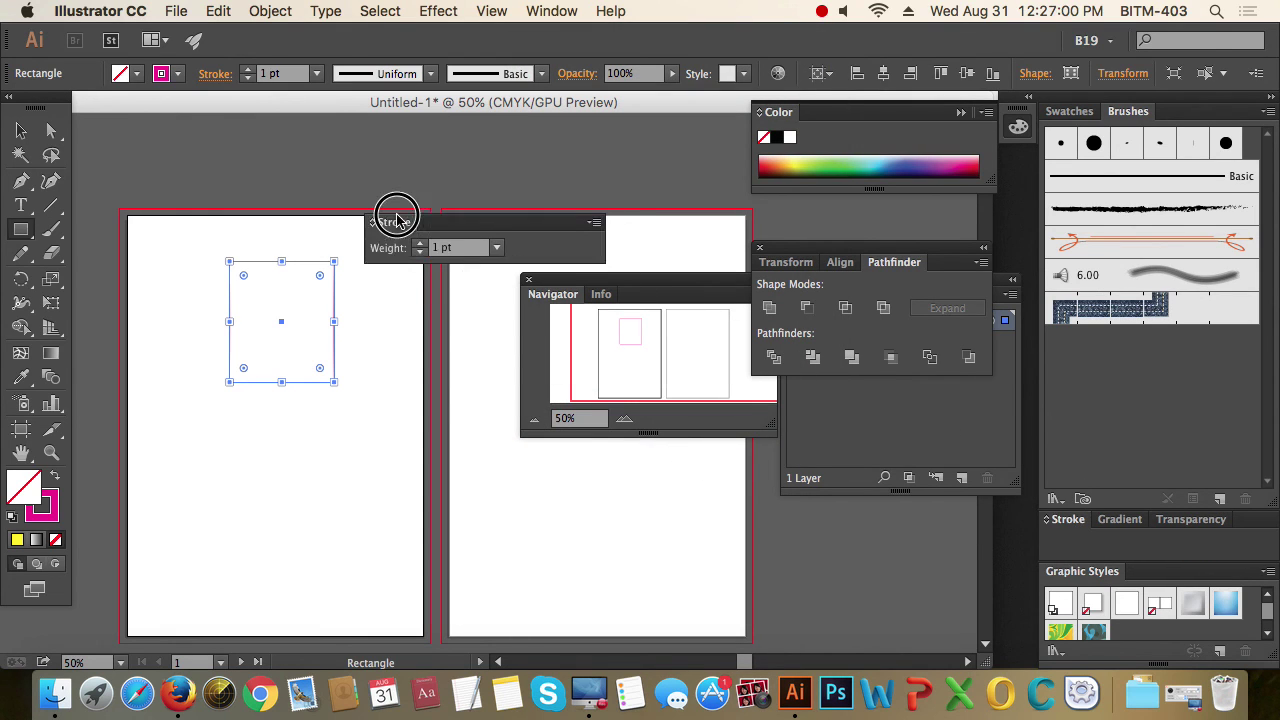
pyautogui.click(385, 220)
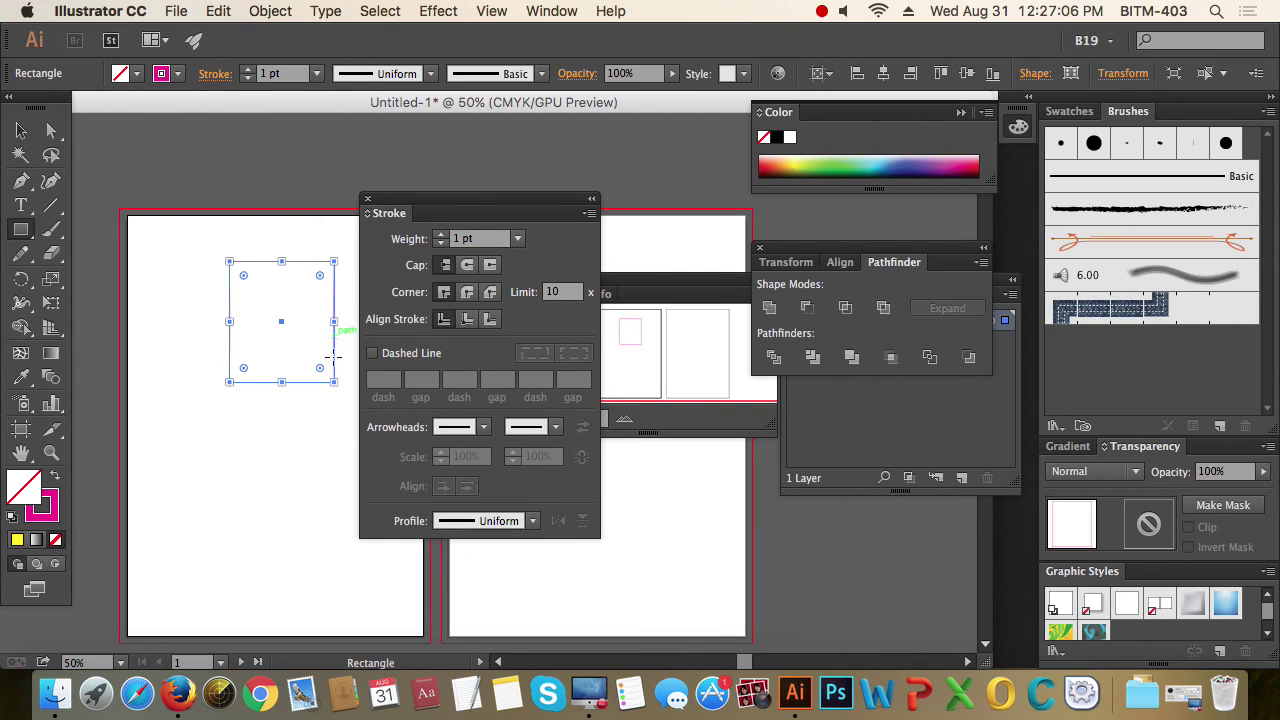
# Close the floating Stroke panel and scroll down the Window menu's panel list.
pyautogui.click(21, 130)
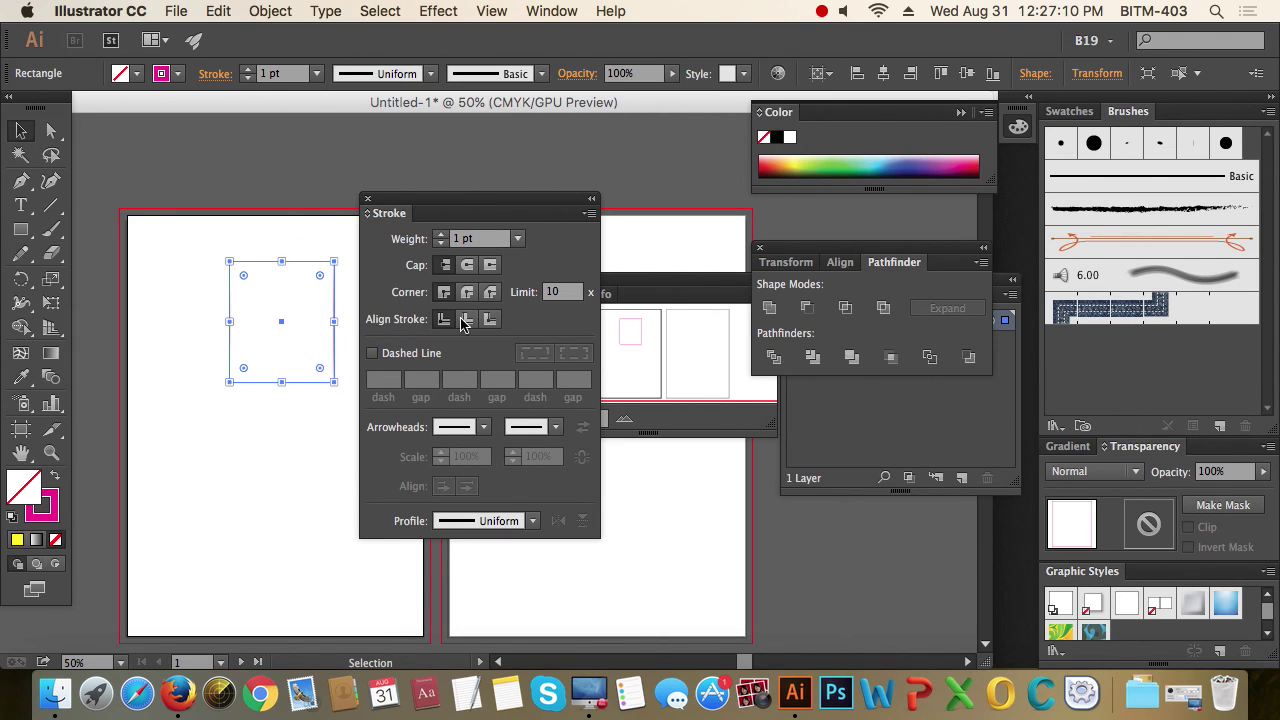
pyautogui.moveTo(420, 205); pyautogui.dragTo(683, 240)
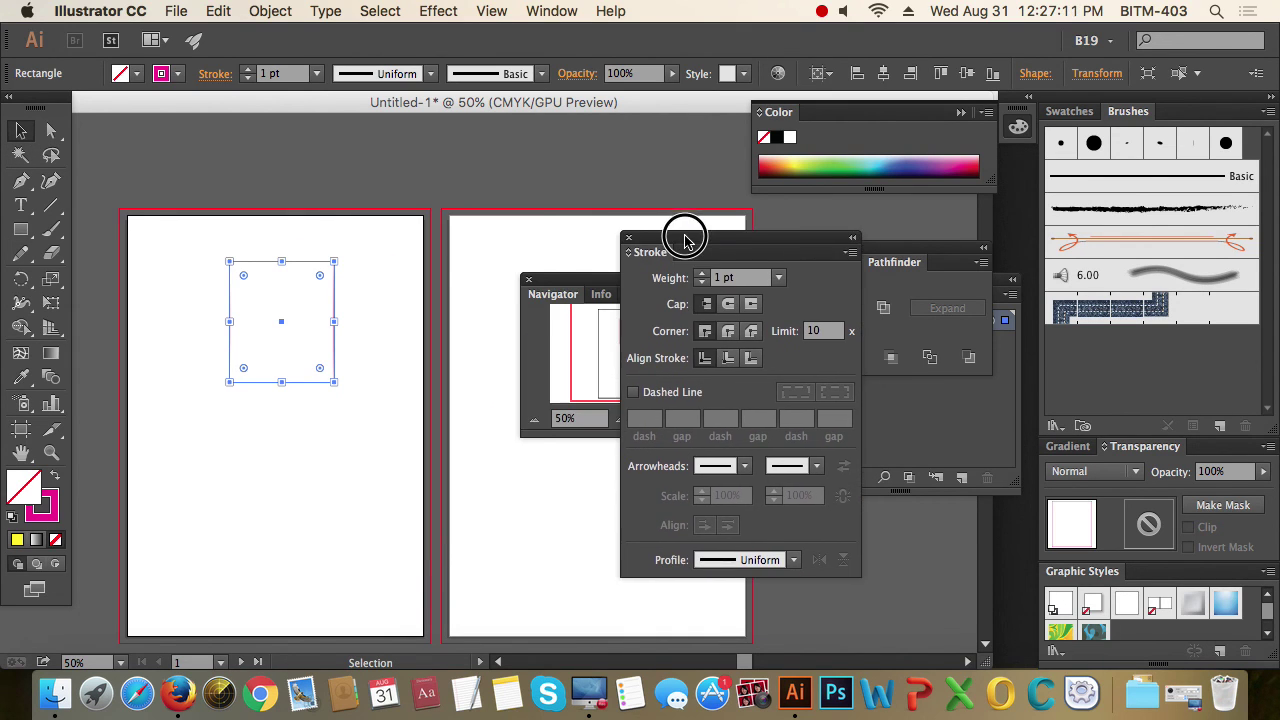
pyautogui.click(552, 11)
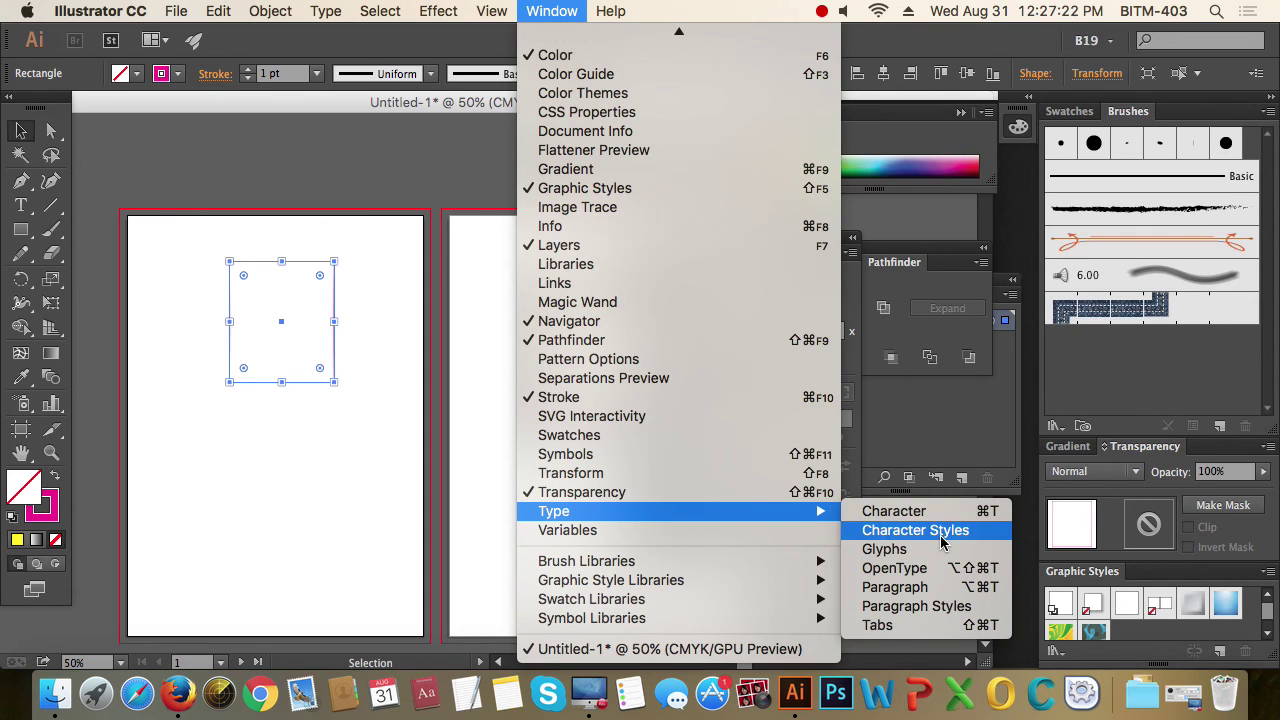
pyautogui.click(549, 14)
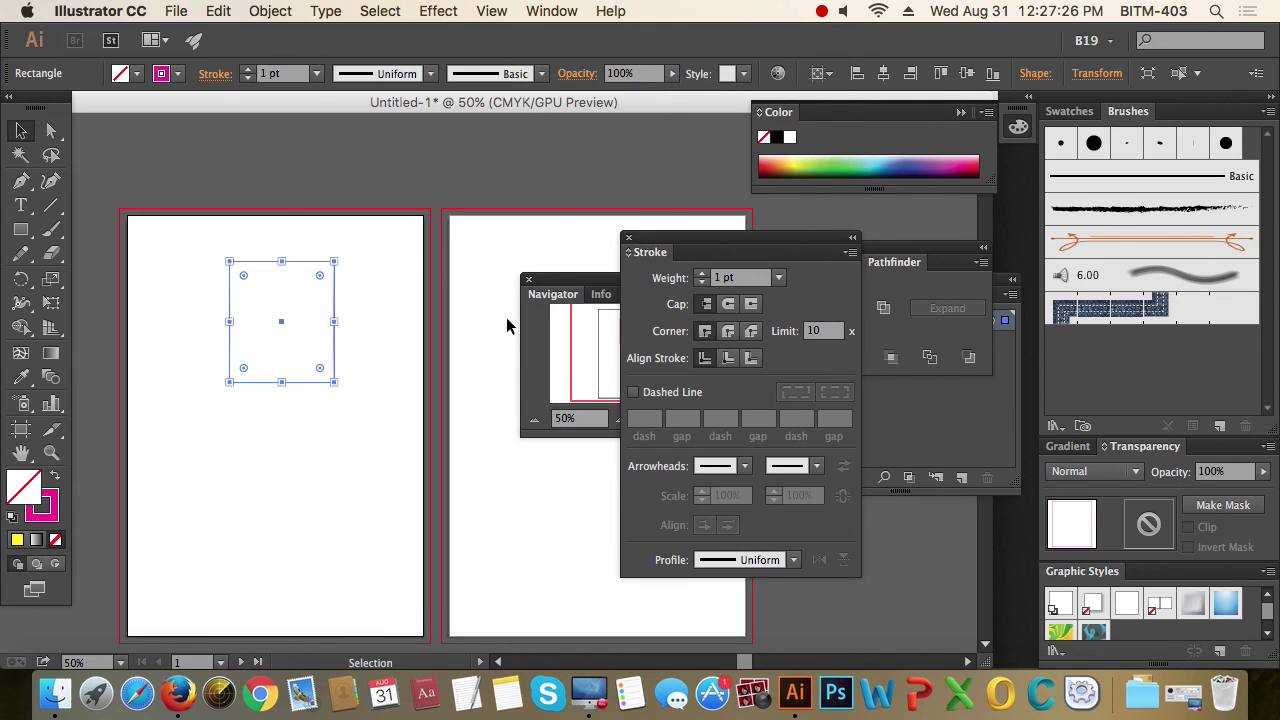
pyautogui.click(627, 238)
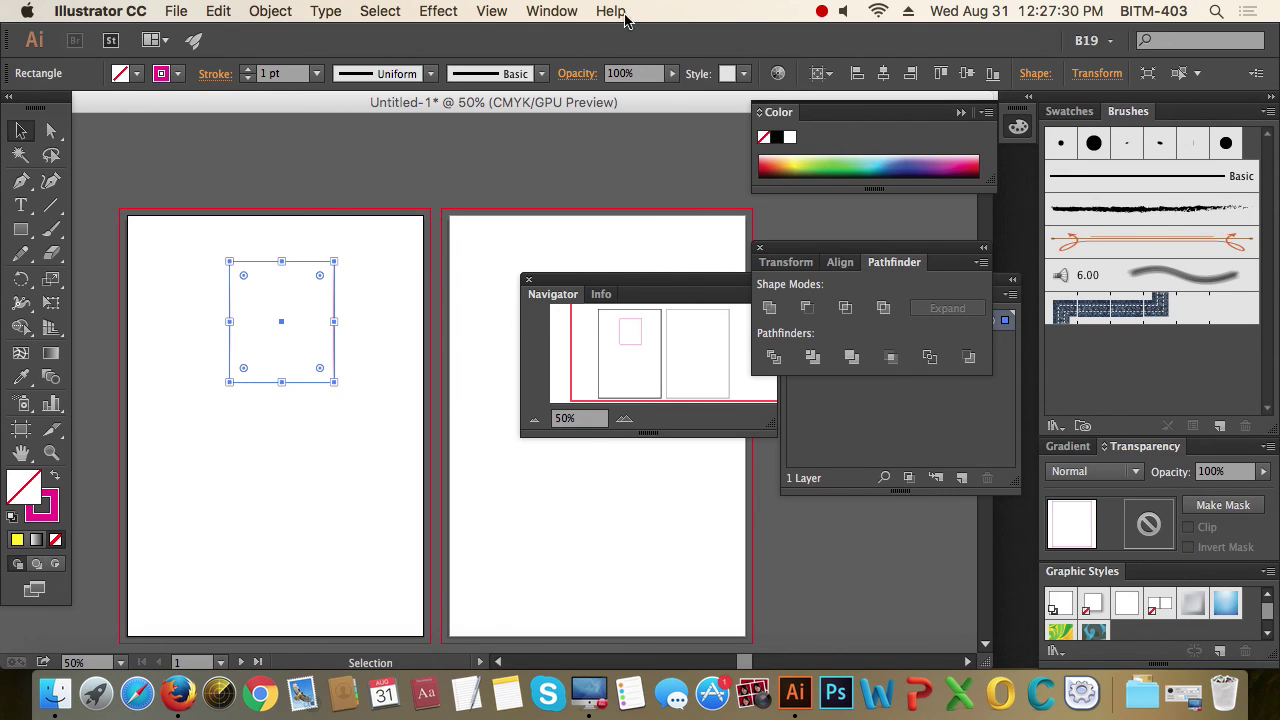
pyautogui.click(549, 11)
pyautogui.scroll(-5, 680, 563)
pyautogui.scroll(-3, 675, 483)
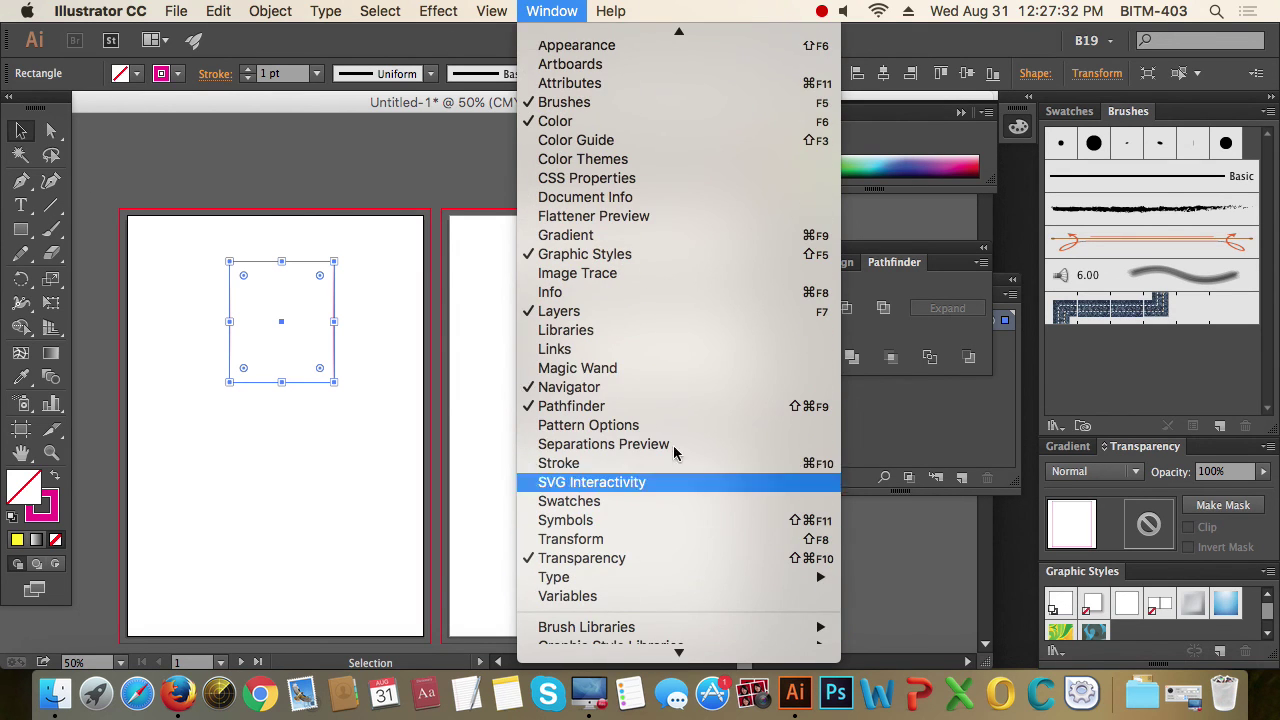